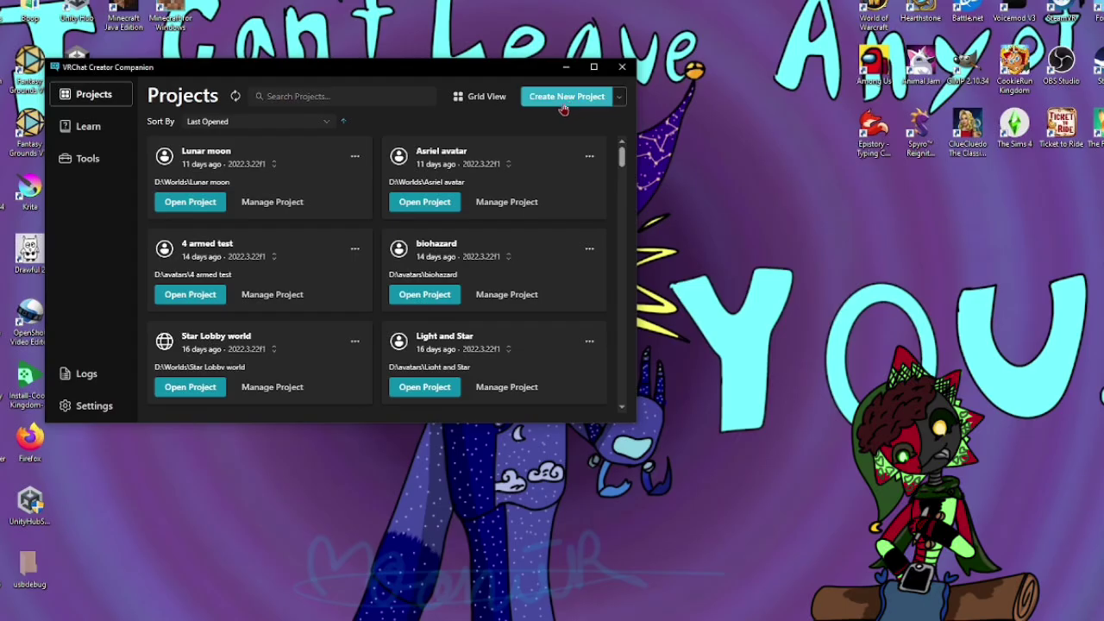
Start a new project from the Unity 2022 Avatar Project template and name it Clover Leaf.
left_click(562, 99)
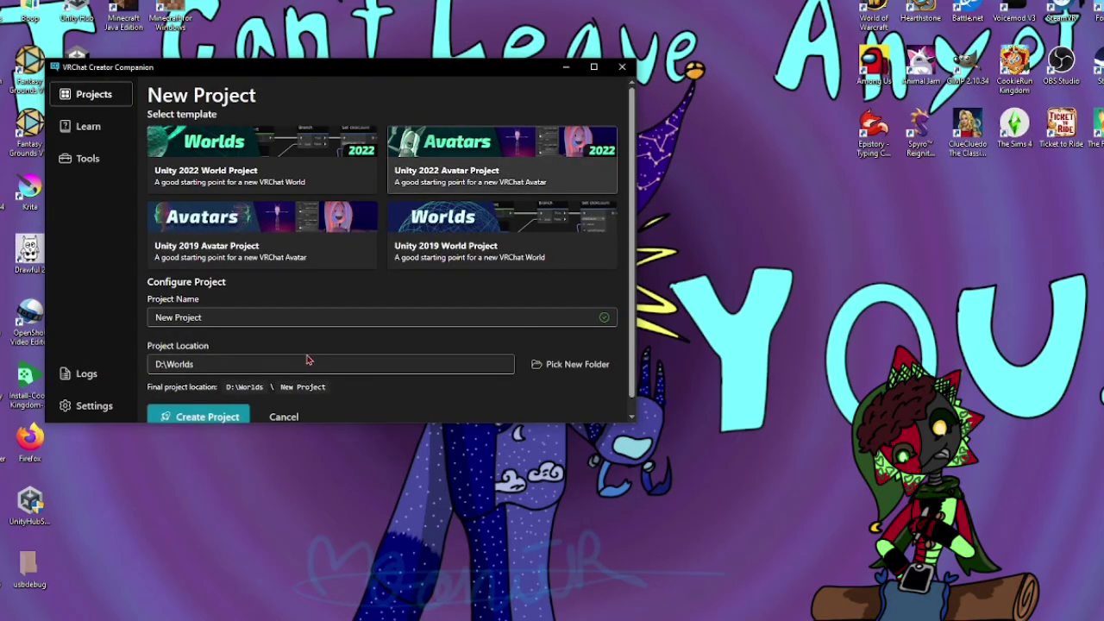
left_click(325, 316)
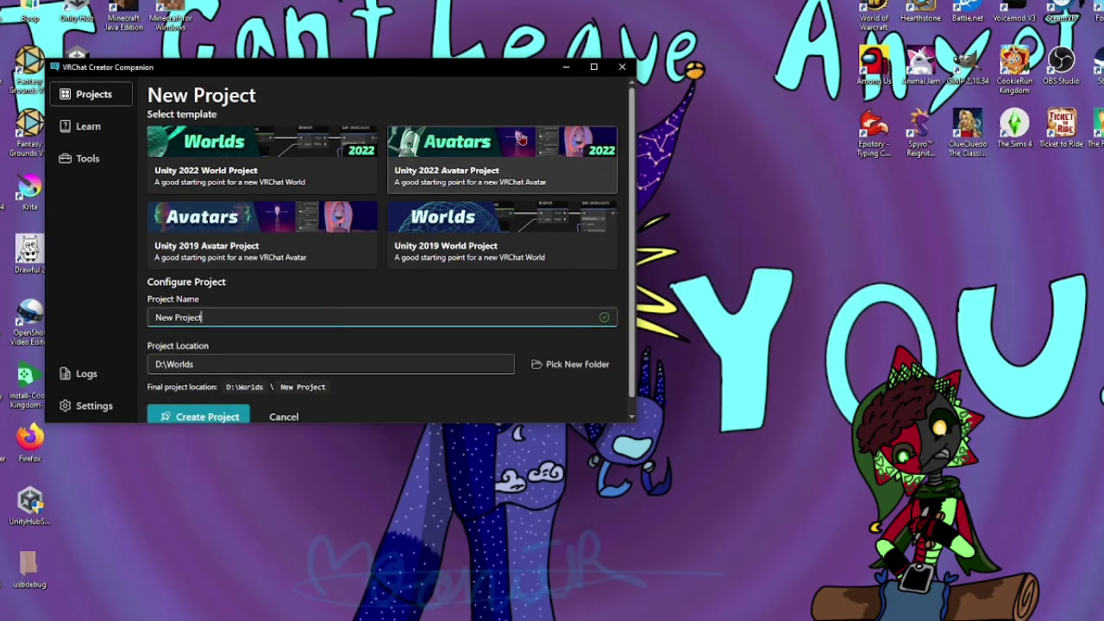
key("BackSpace")
key("BackSpace")
key("BackSpace")
key("BackSpace")
key("BackSpace")
key("BackSpace")
key("BackSpace")
key("BackSpace")
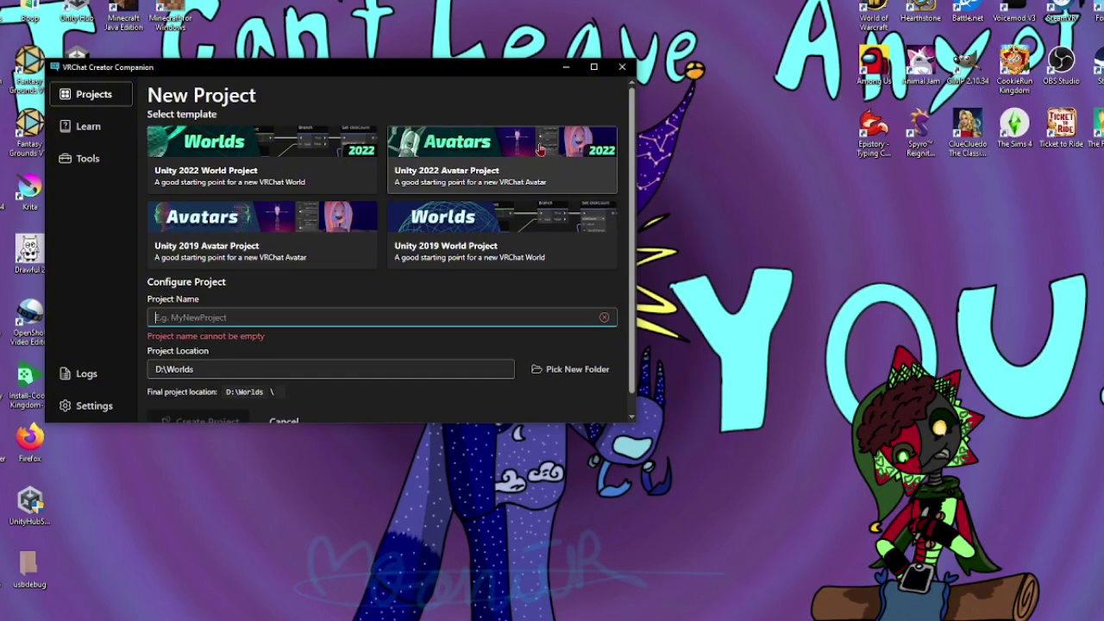
type("C")
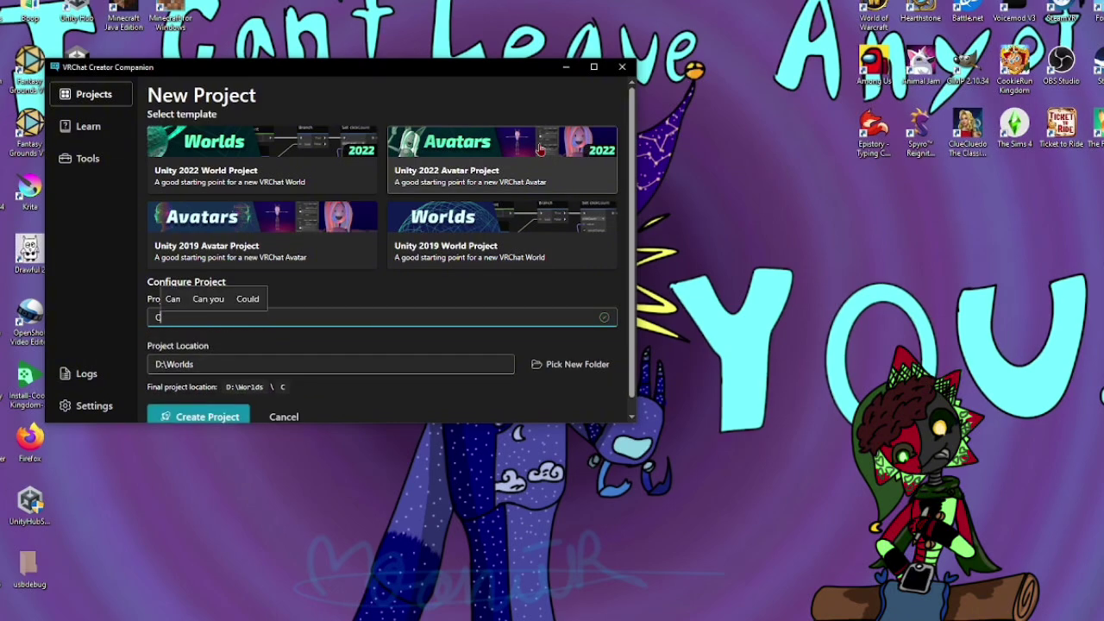
type("lover ")
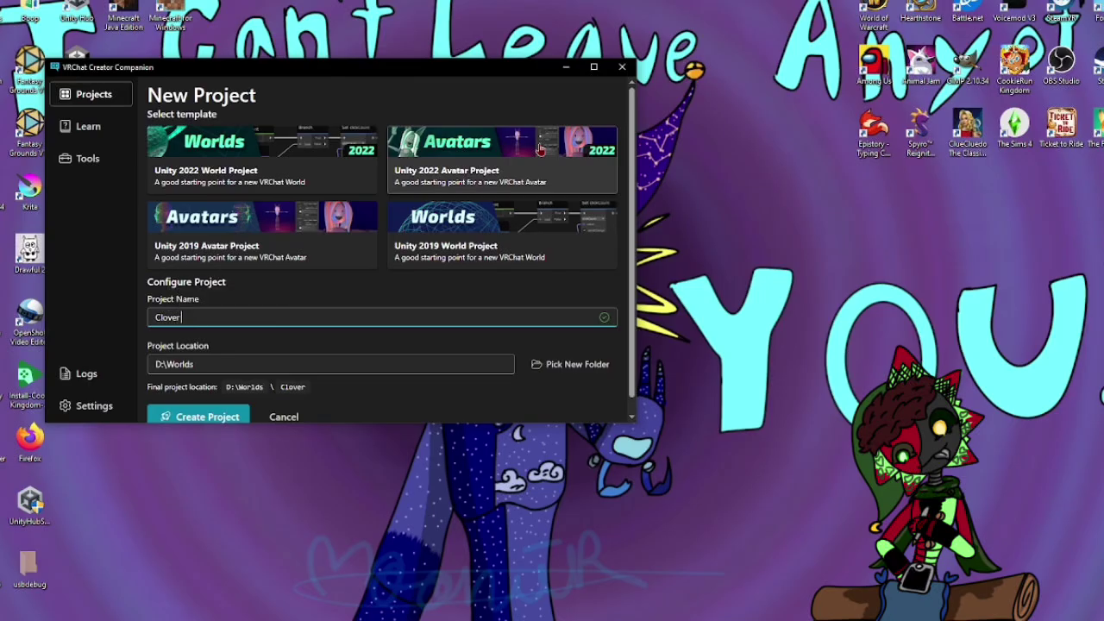
type("Leaf")
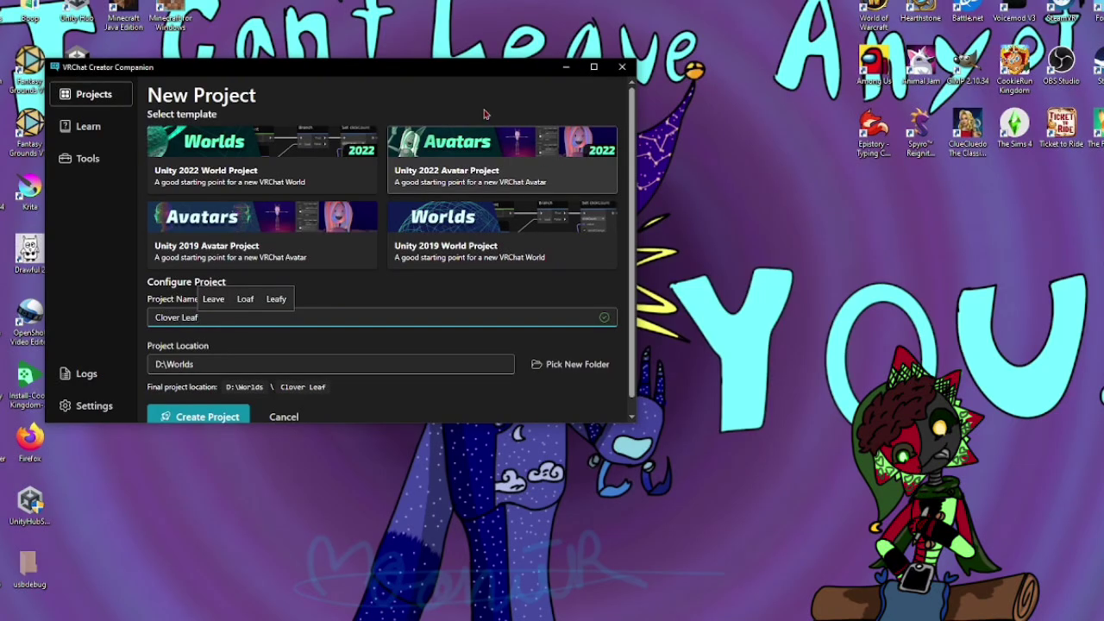
Set the project location to the avatars folder on the Projects (D:) drive and create the project.
left_click(571, 364)
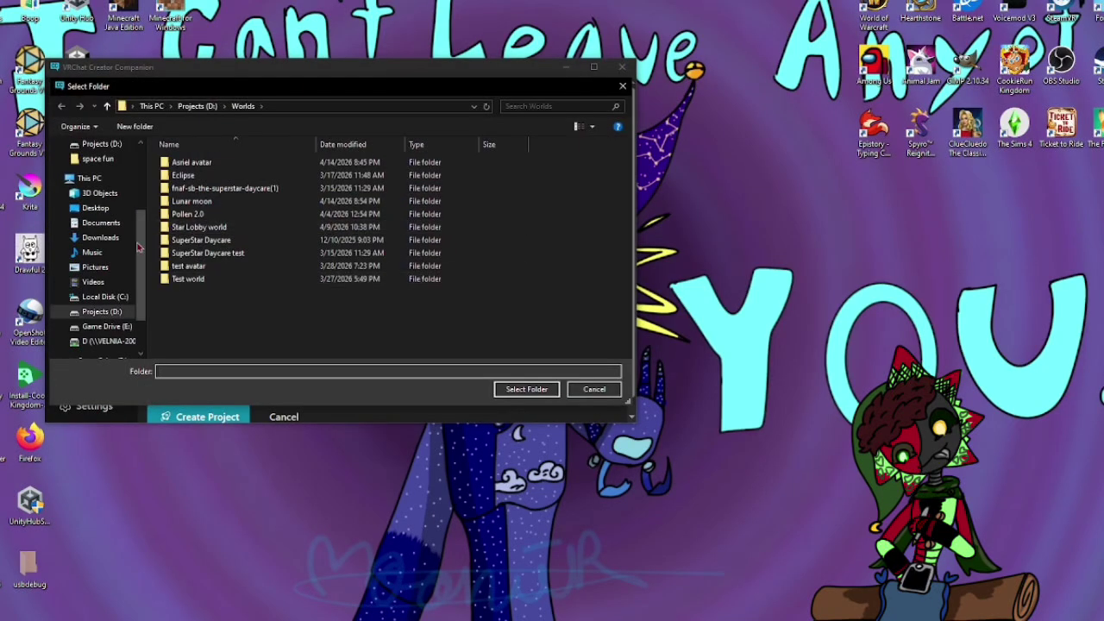
left_click(102, 311)
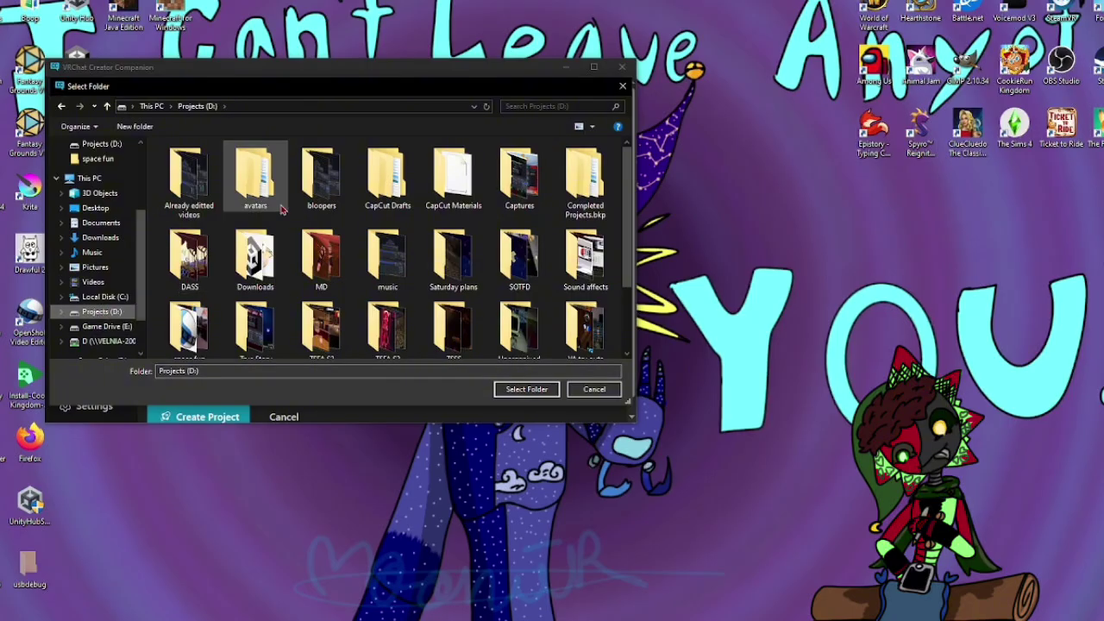
left_click(255, 177)
left_click(528, 389)
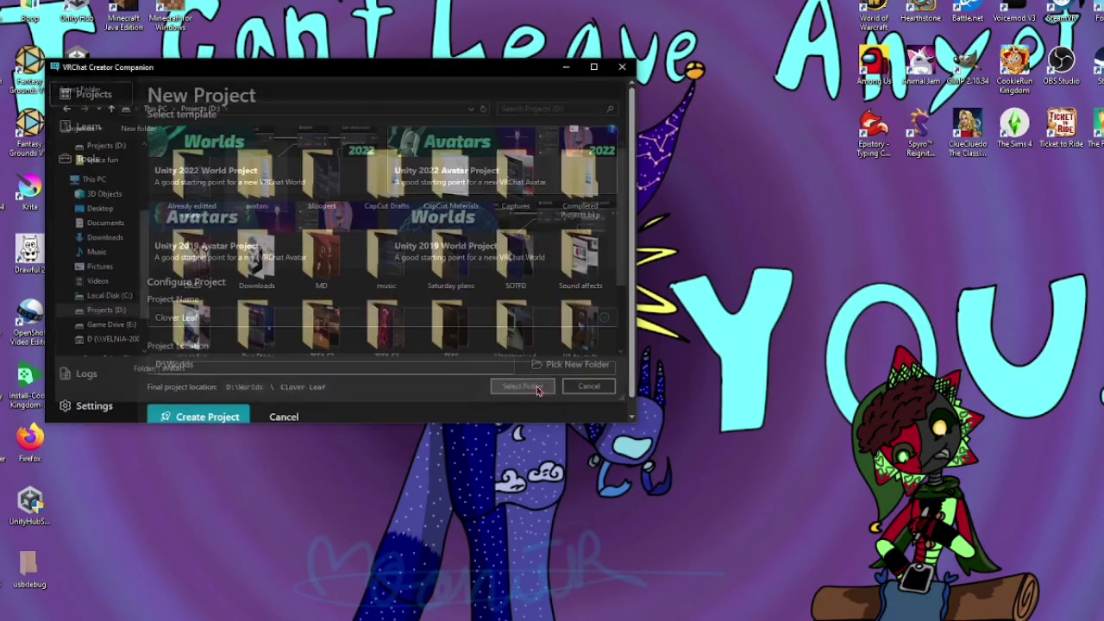
scroll(535, 345, "down", 1)
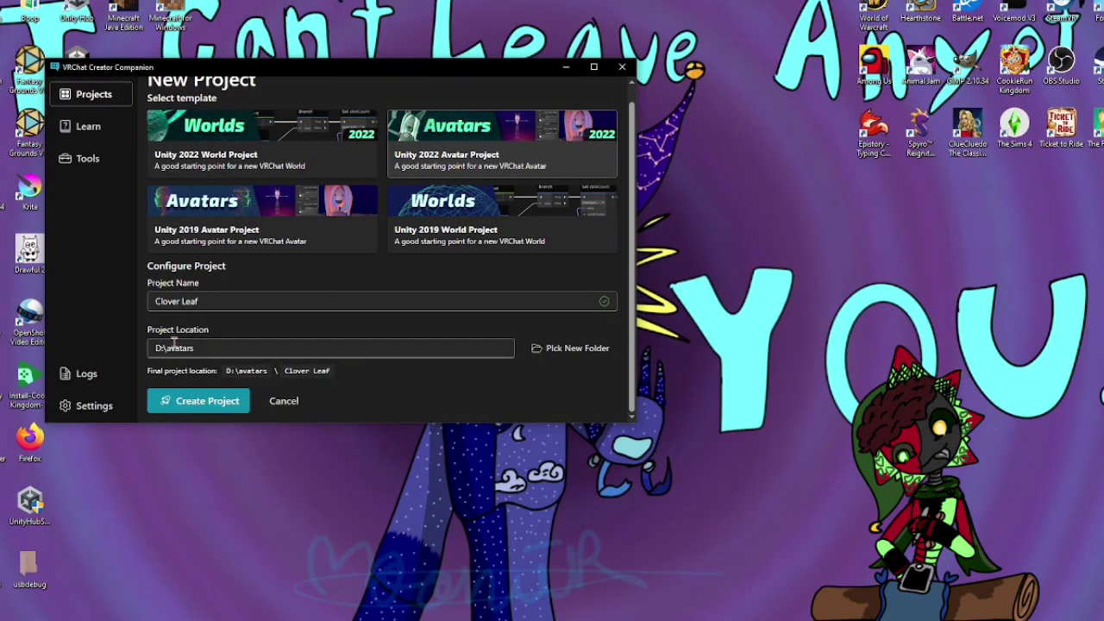
left_click(209, 402)
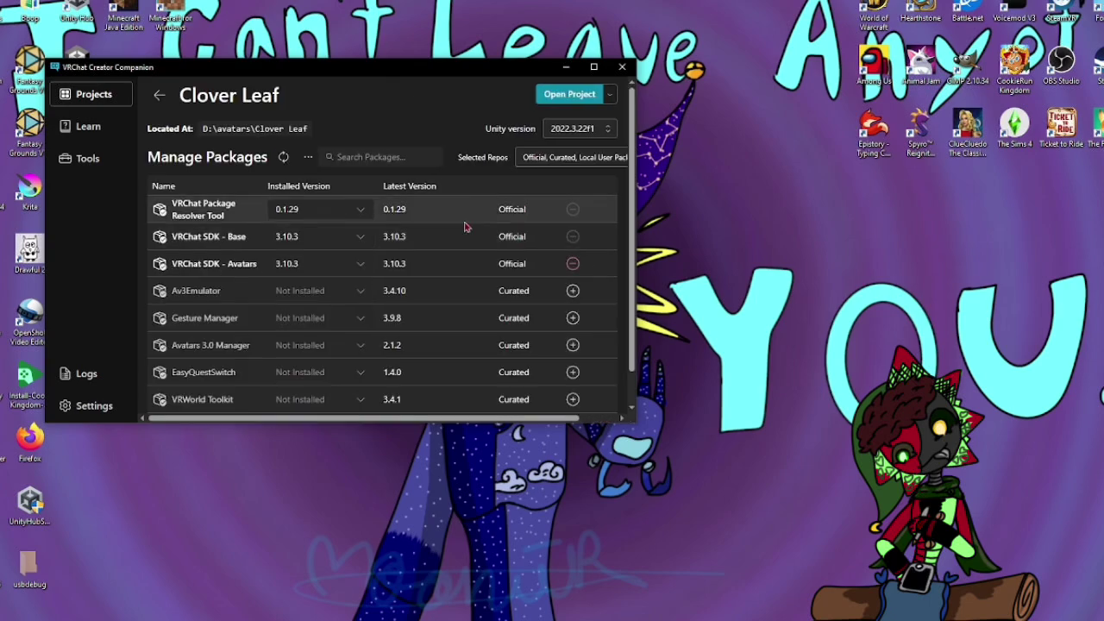
Add the Gesture Manager package to the Clover Leaf project and open the project in Unity.
left_click(571, 317)
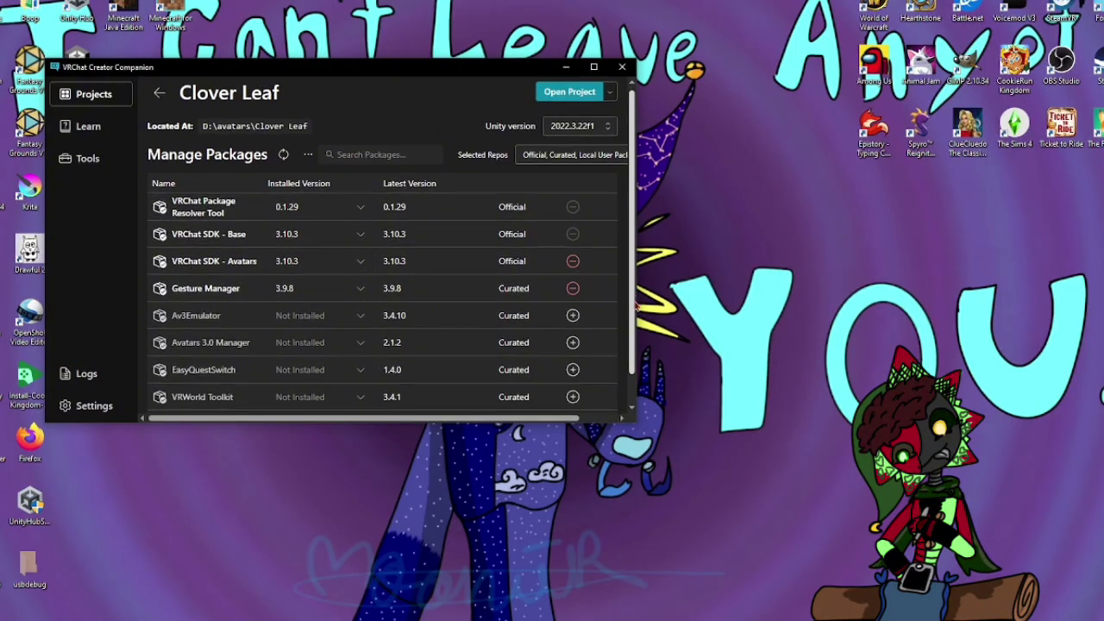
scroll(635, 375, "down", 1)
scroll(636, 376, "up", 1)
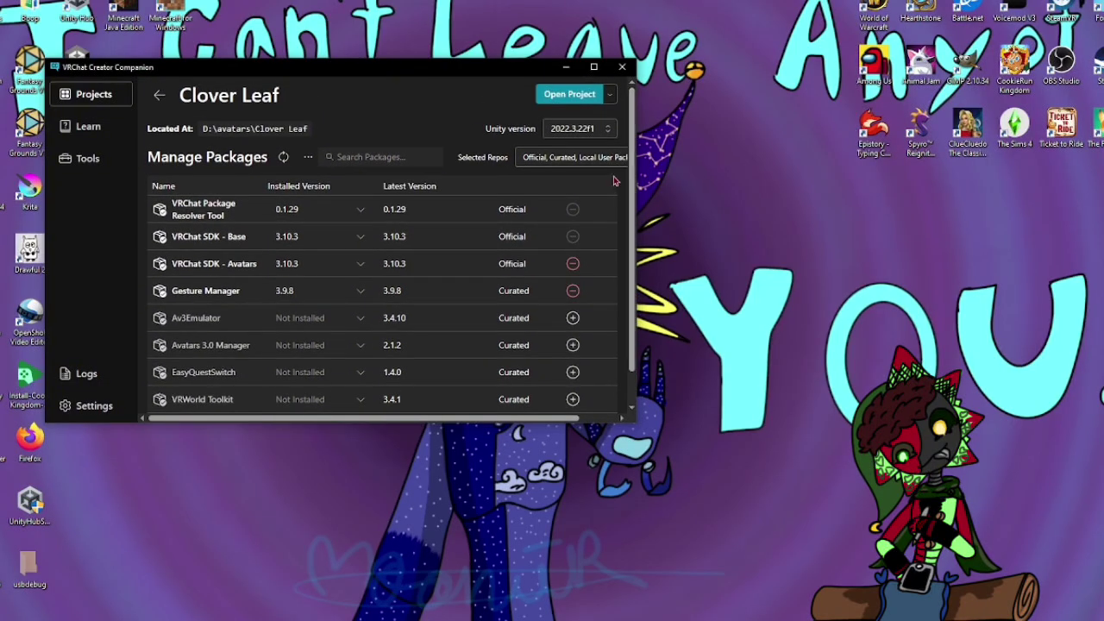
left_click(547, 96)
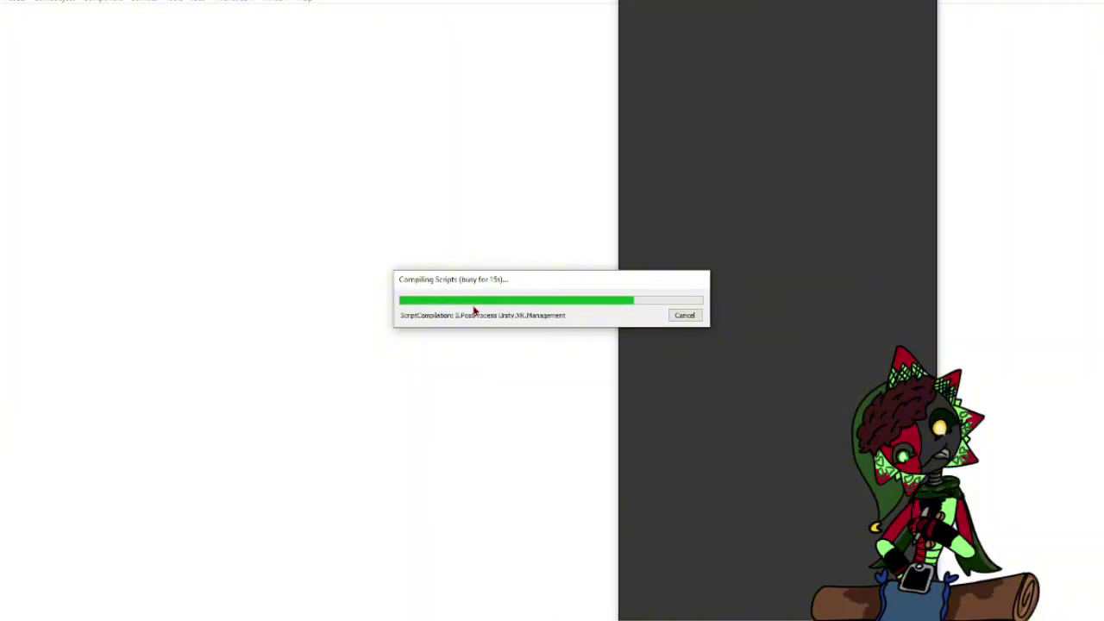
Switch to File Explorer, look through the Downloads folder and open its models folder.
left_click(49, 591)
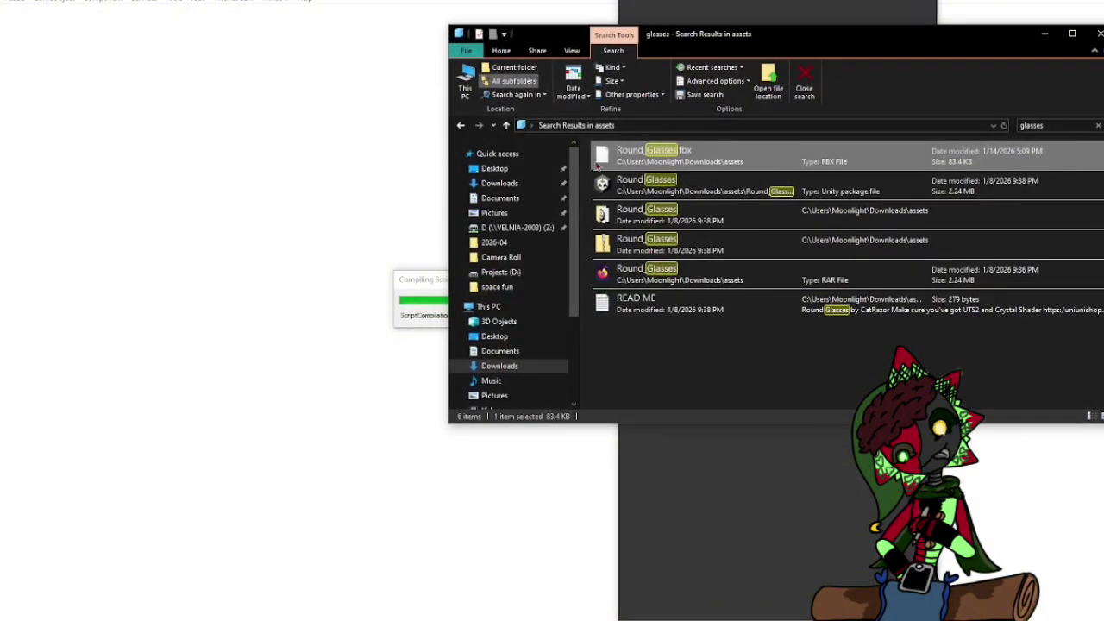
left_click(517, 367)
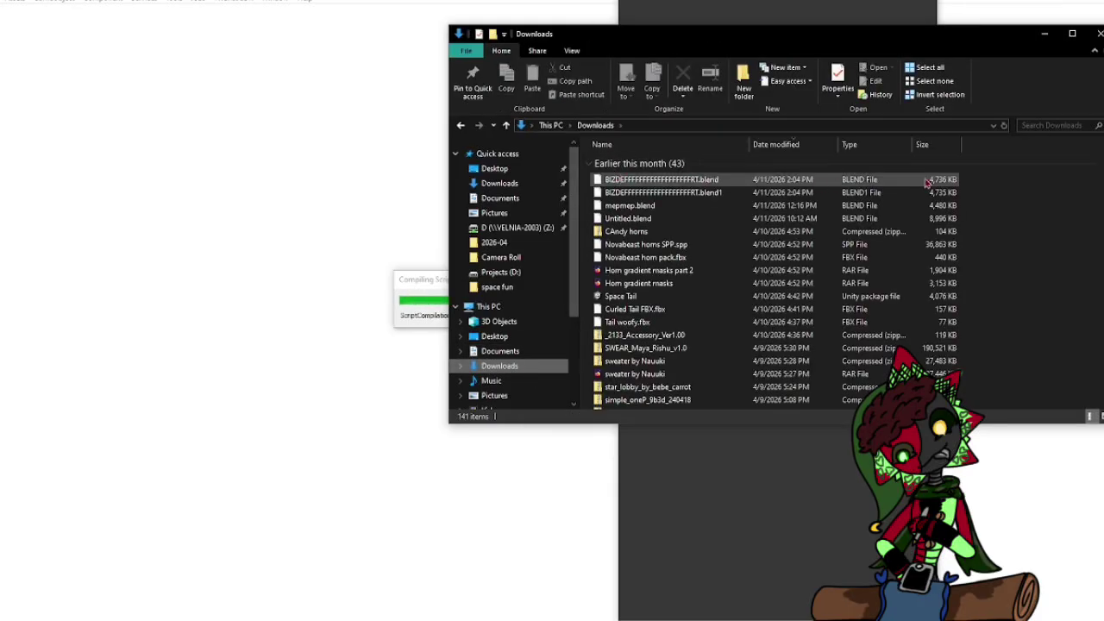
scroll(966, 164, "down", 10)
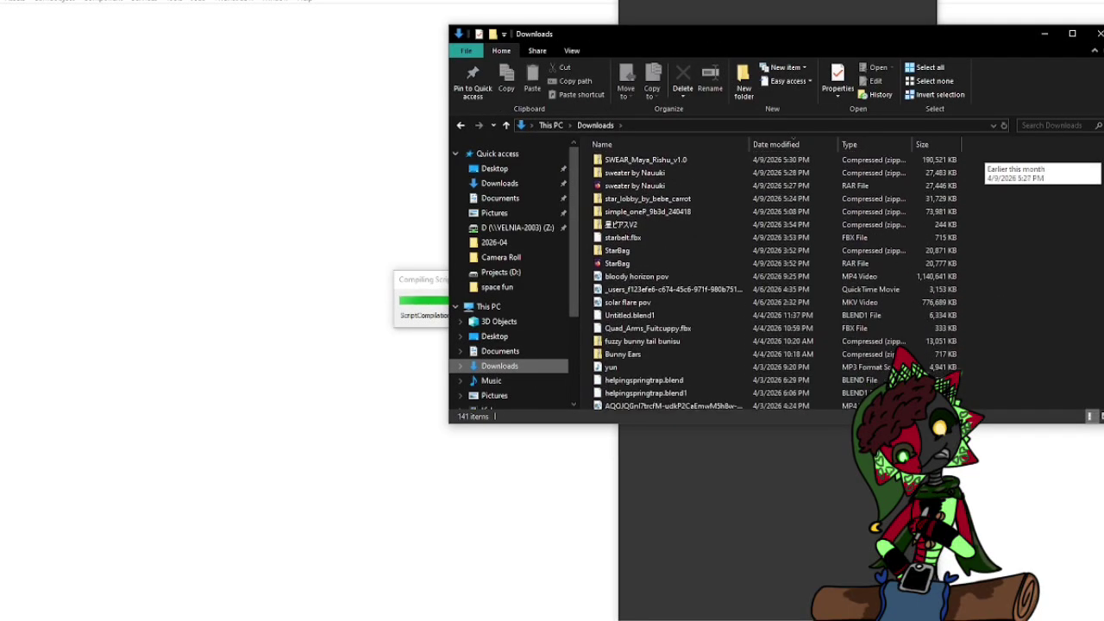
scroll(966, 163, "down", 9)
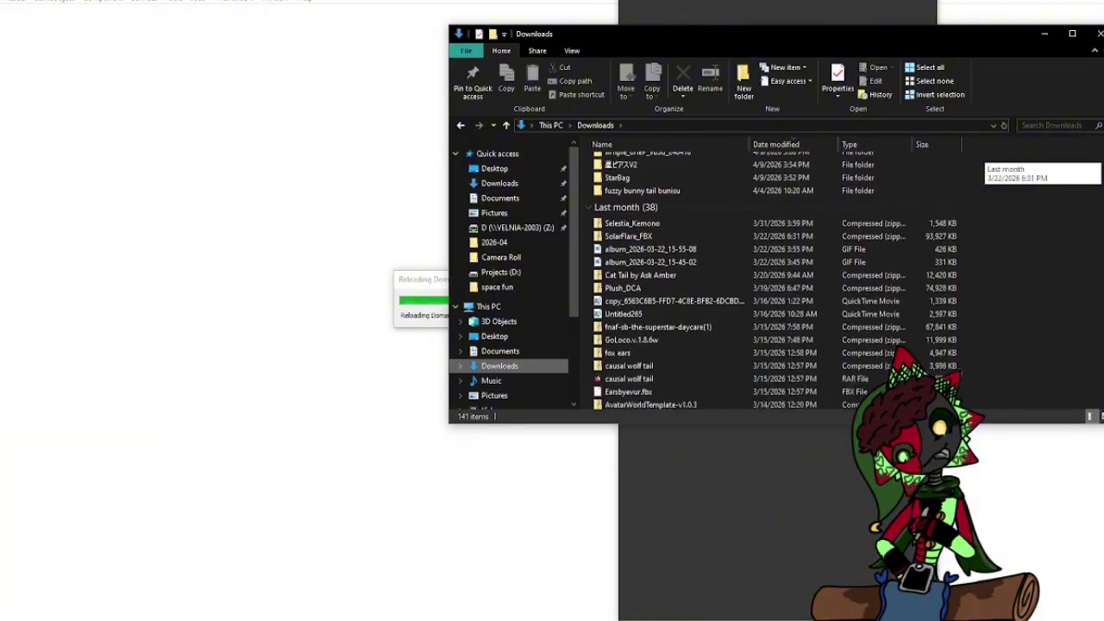
scroll(966, 164, "down", 6)
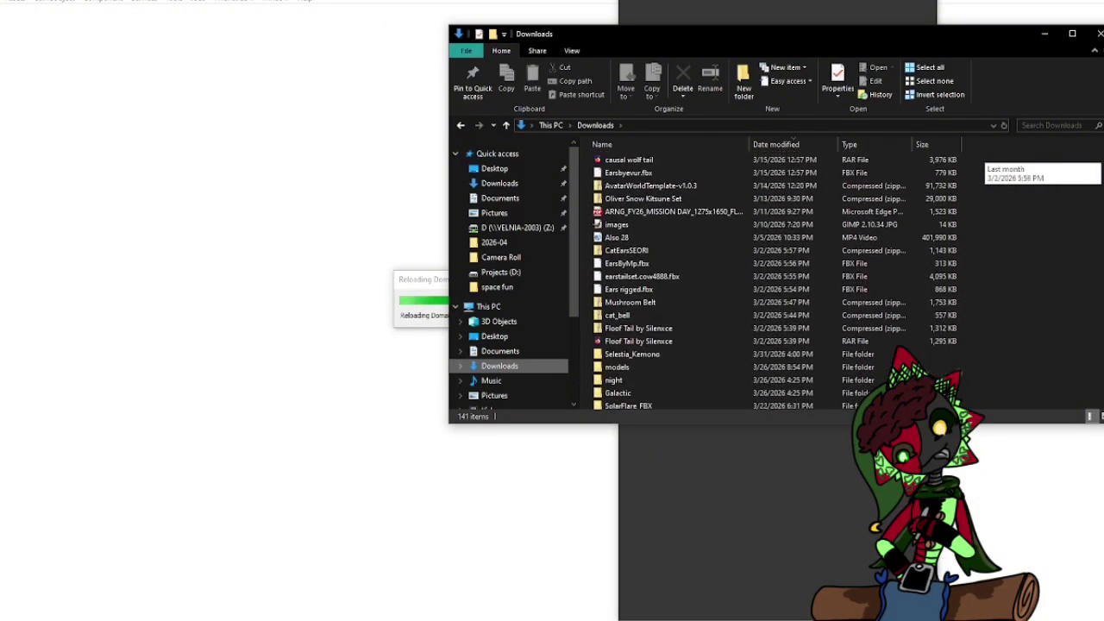
scroll(965, 164, "down", 7)
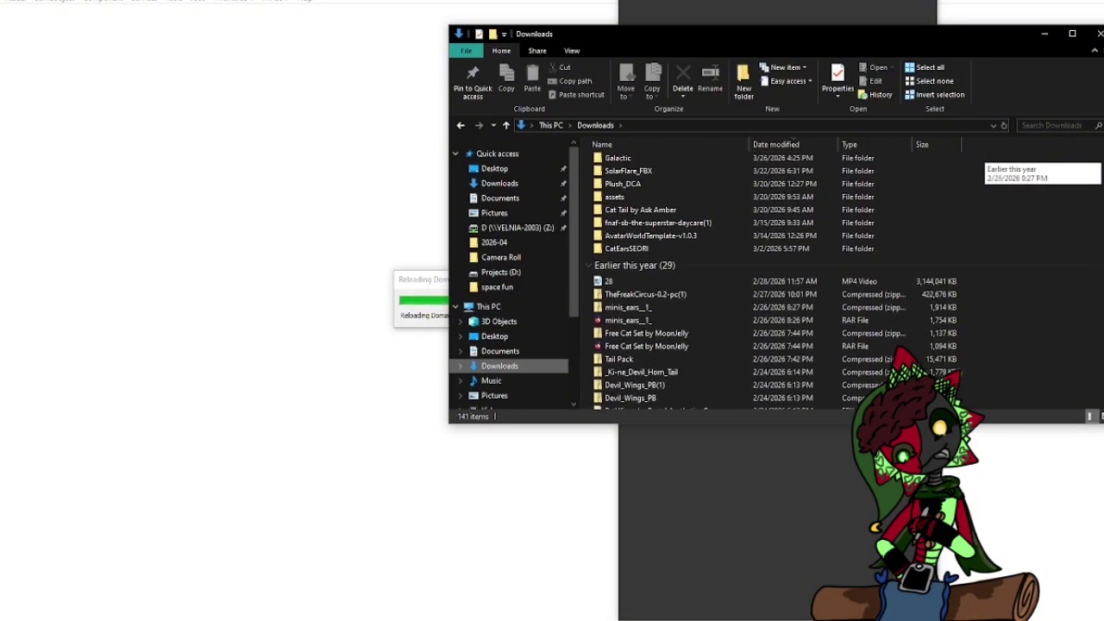
scroll(966, 164, "down", 5)
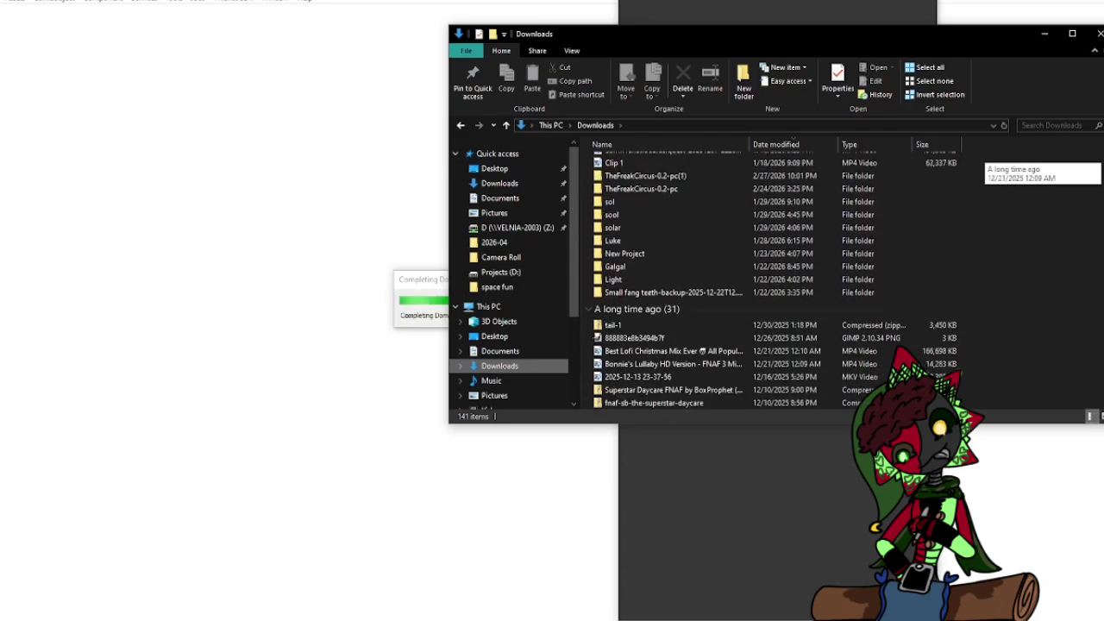
scroll(966, 164, "up", 8)
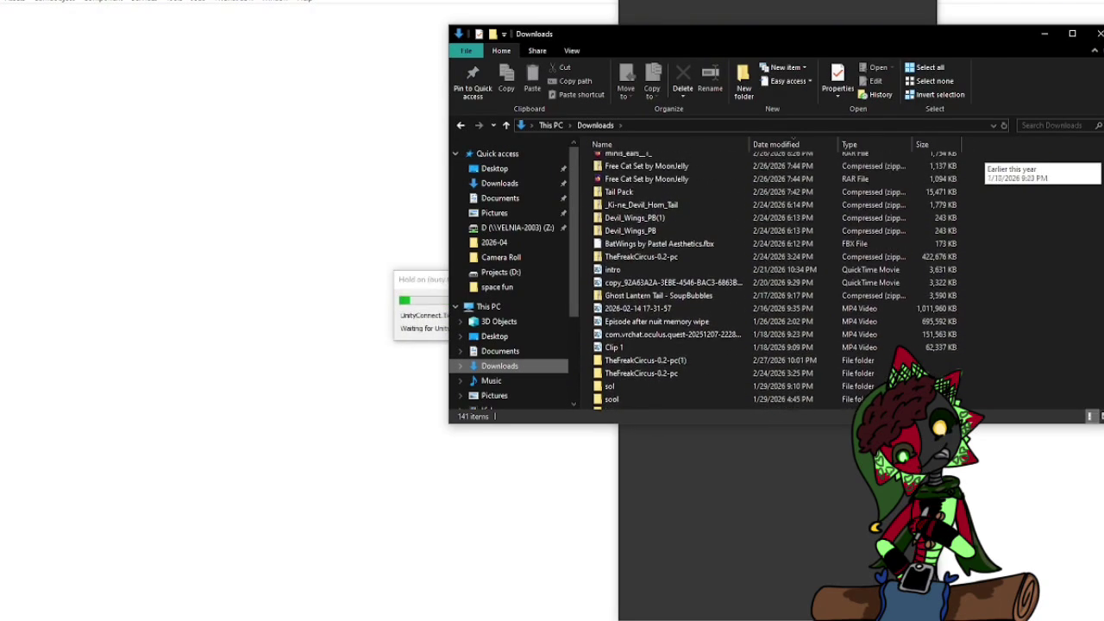
scroll(966, 164, "up", 2)
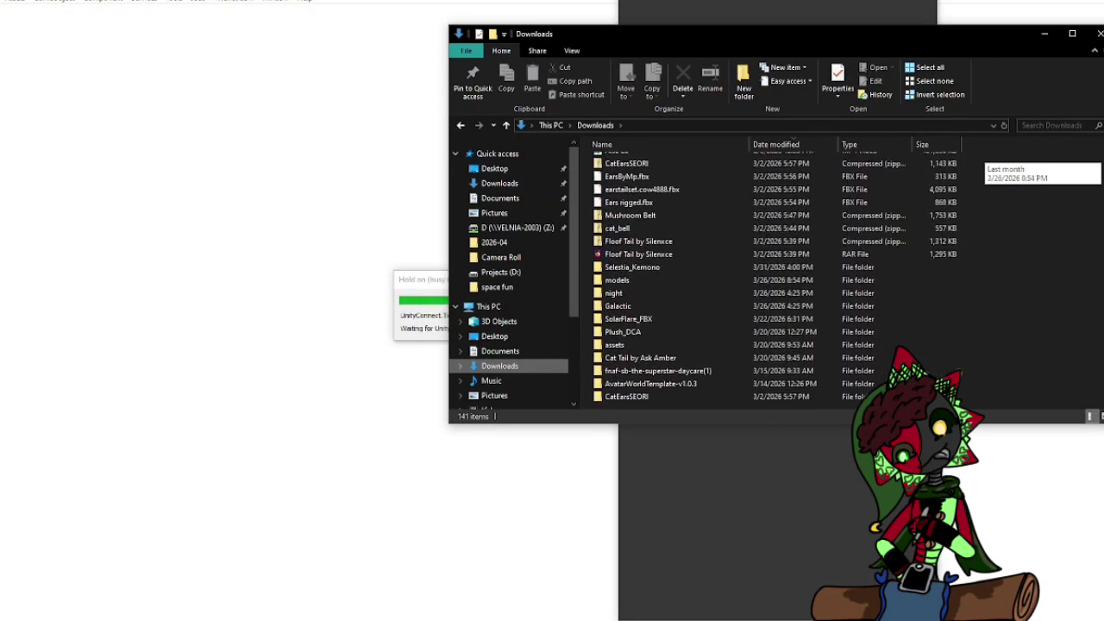
left_click(659, 282)
double_click(660, 285)
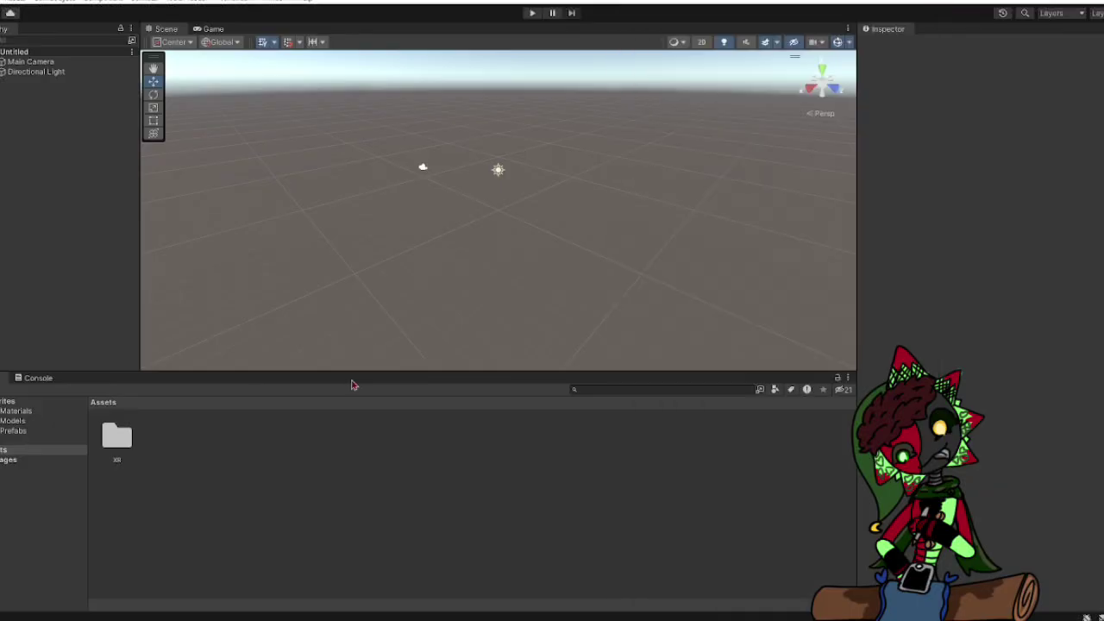
Import the full Unity package "Fwuitcuppy base no emotion gestures" from the models folder into the Unity project's Assets.
key("alt+Tab")
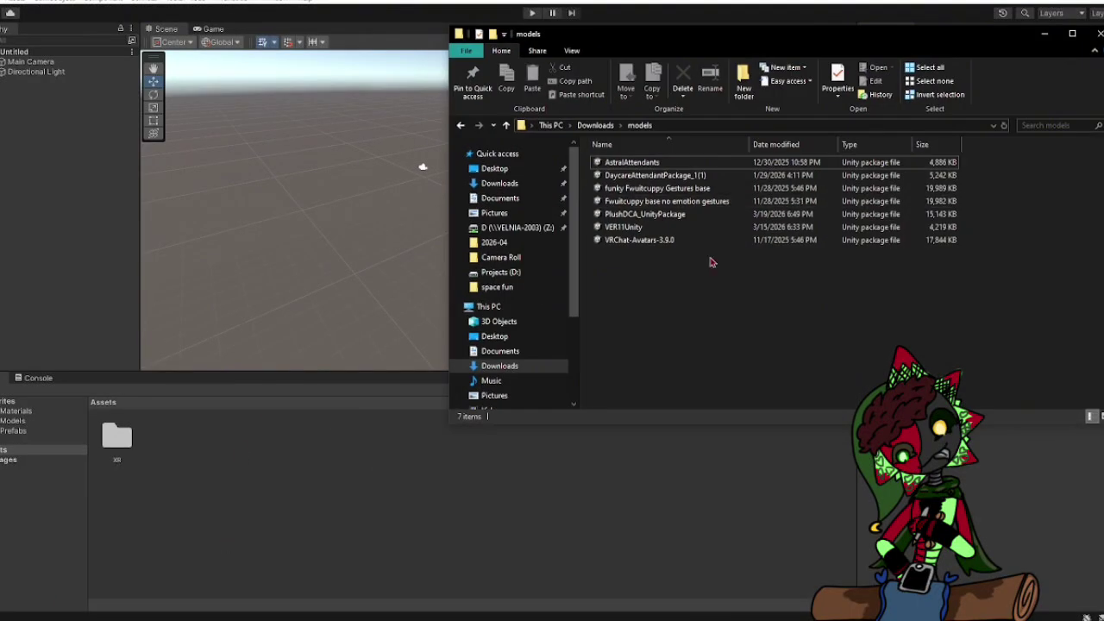
left_click_drag(668, 201, 394, 479)
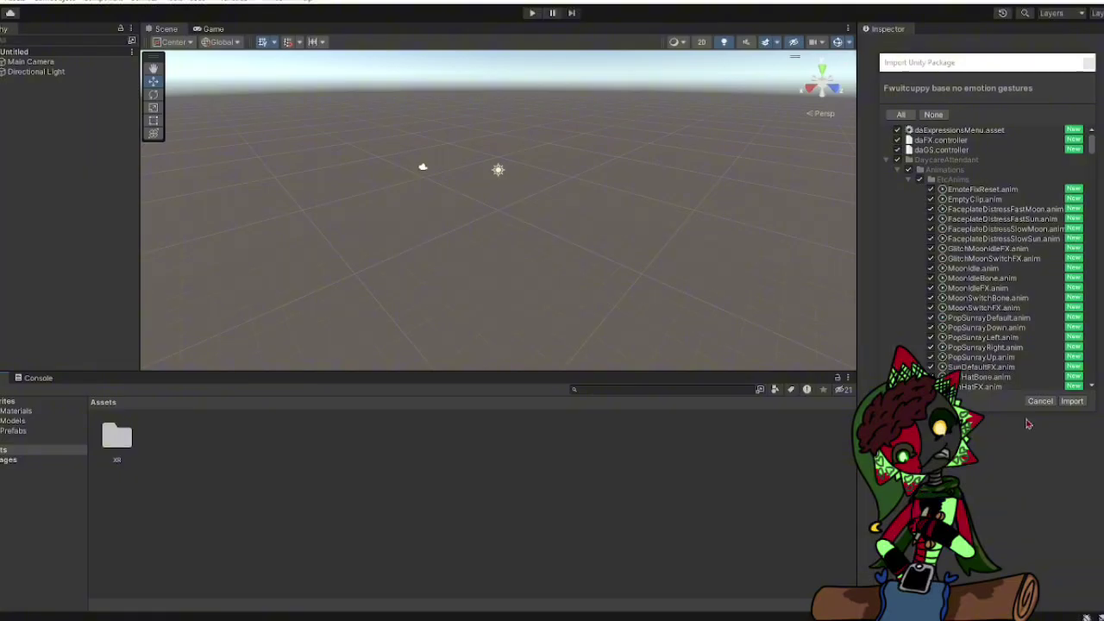
left_click(1071, 402)
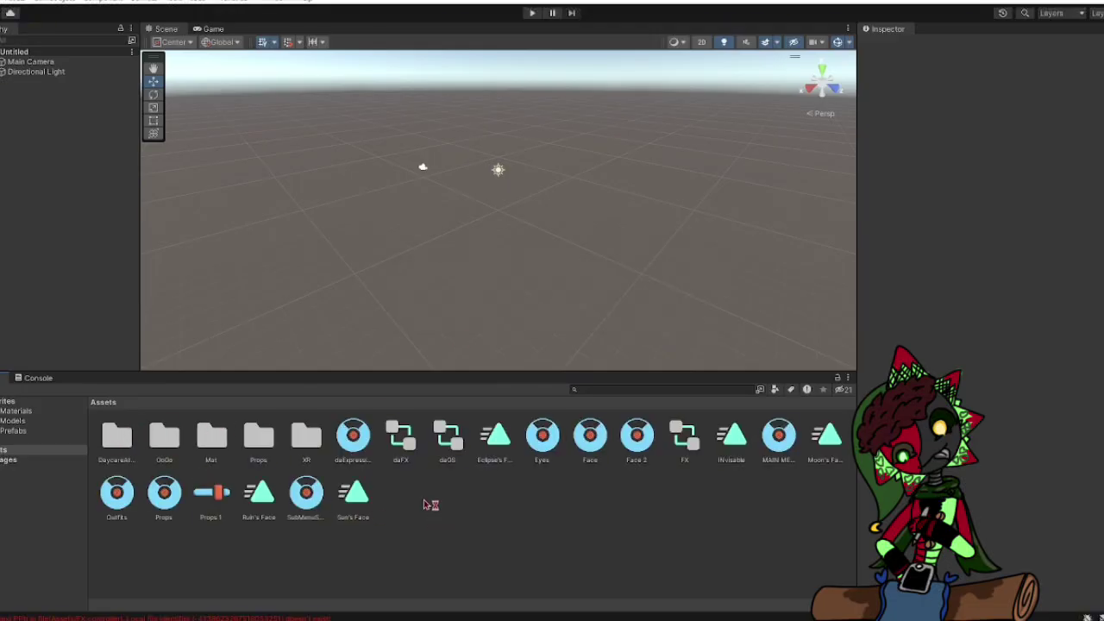
Place the DaycareAttendant prefab from the DaycareAttendant assets folder into the scene and view it from the front.
double_click(119, 436)
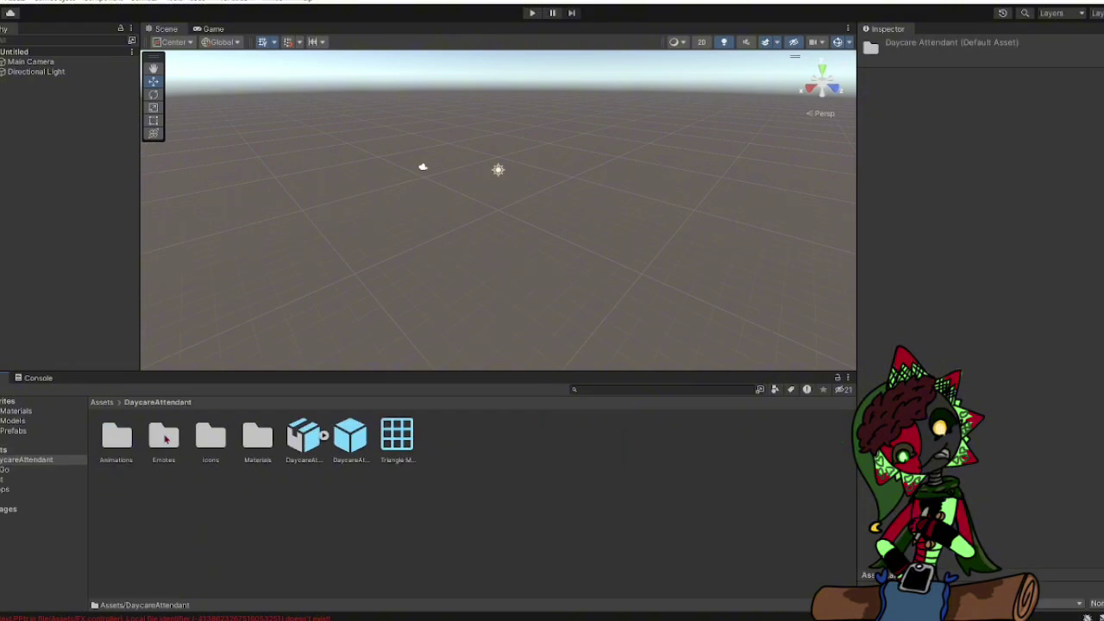
left_click_drag(350, 443, 499, 218)
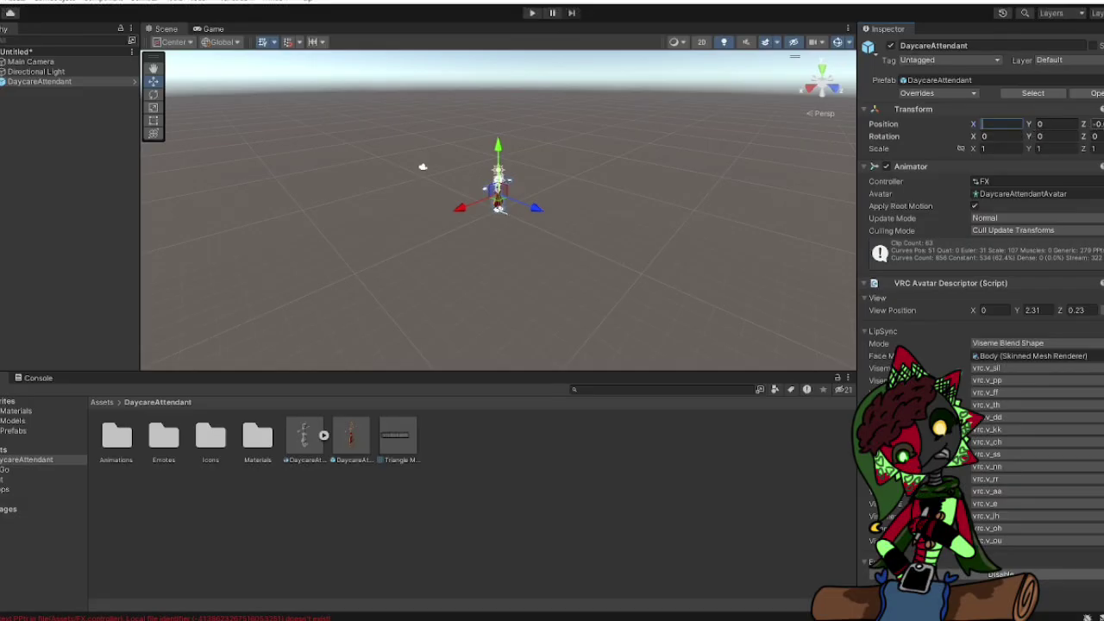
left_click(508, 264)
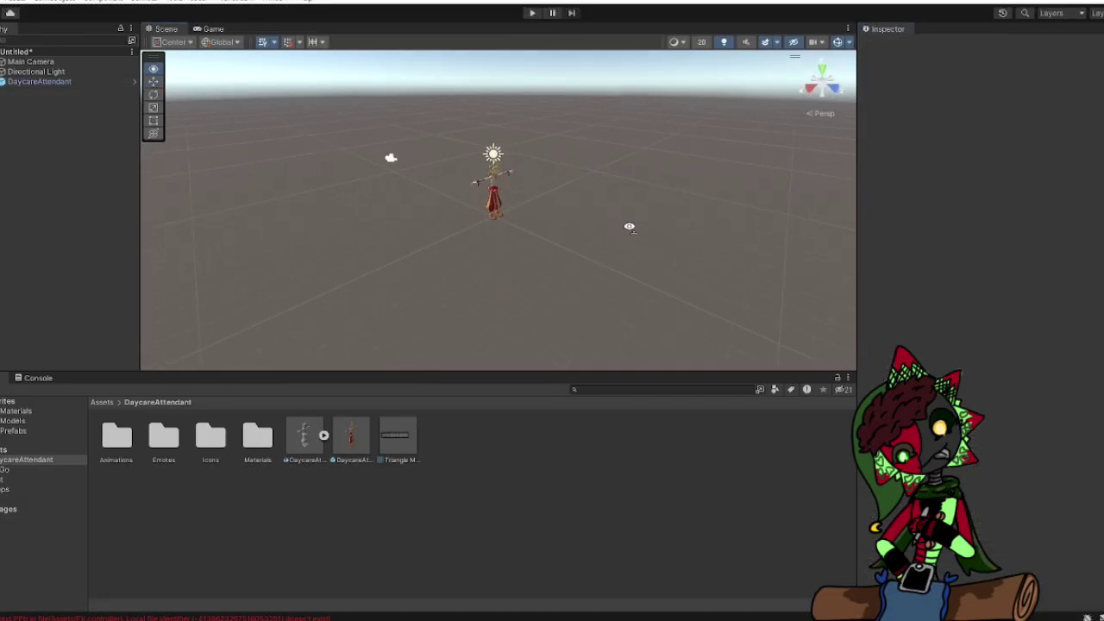
scroll(454, 193, "up", 5)
left_click_drag(454, 193, 280, 253, "alt")
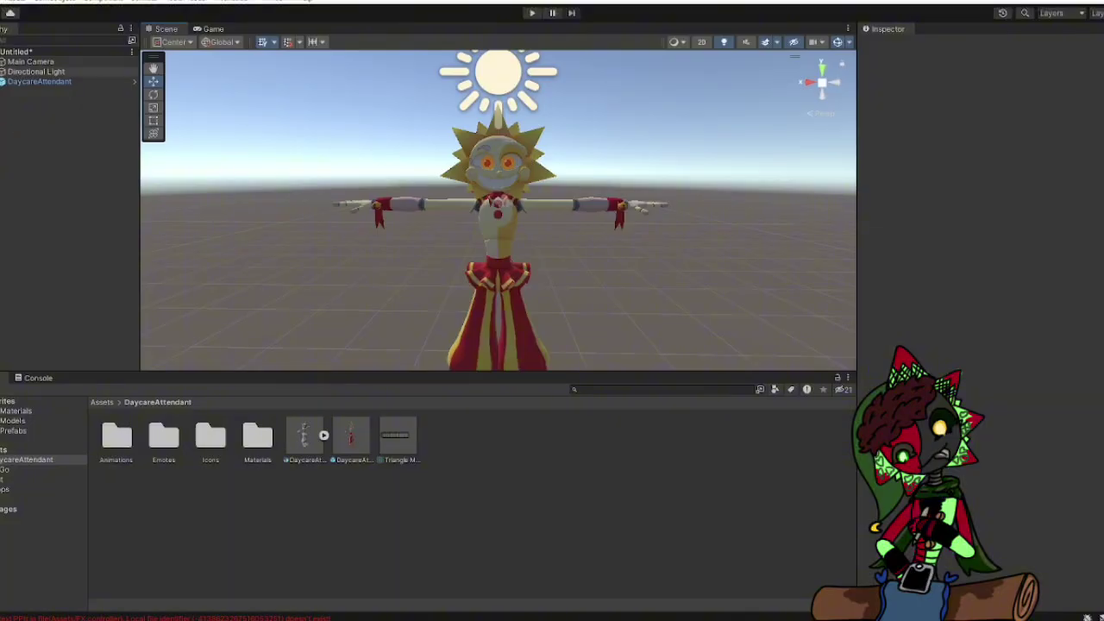
Expand the DaycareAttendant object's armature through Hips, Spine, Chest, Neck and Head to show the Faceplate's child objects.
left_click(1, 82)
left_click(3, 91)
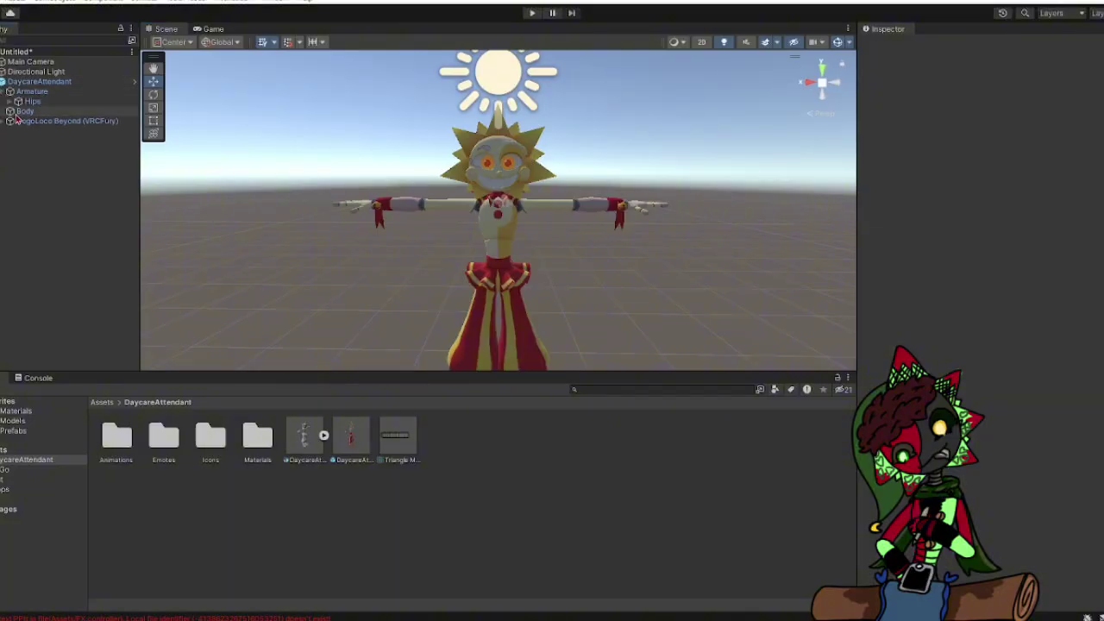
left_click(10, 101)
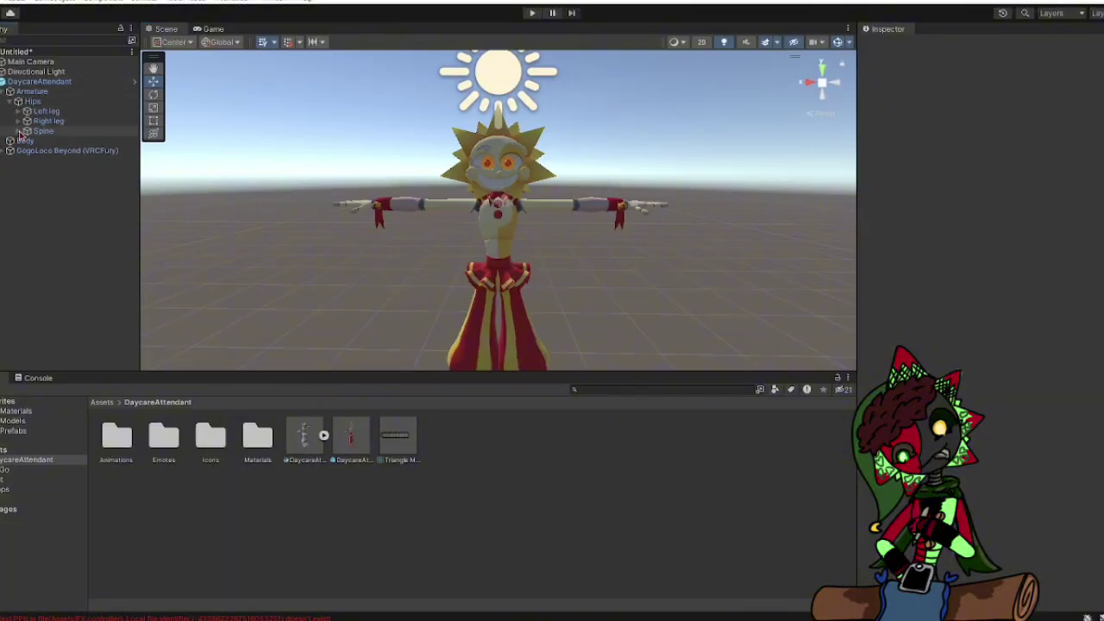
left_click(18, 131)
left_click(27, 140)
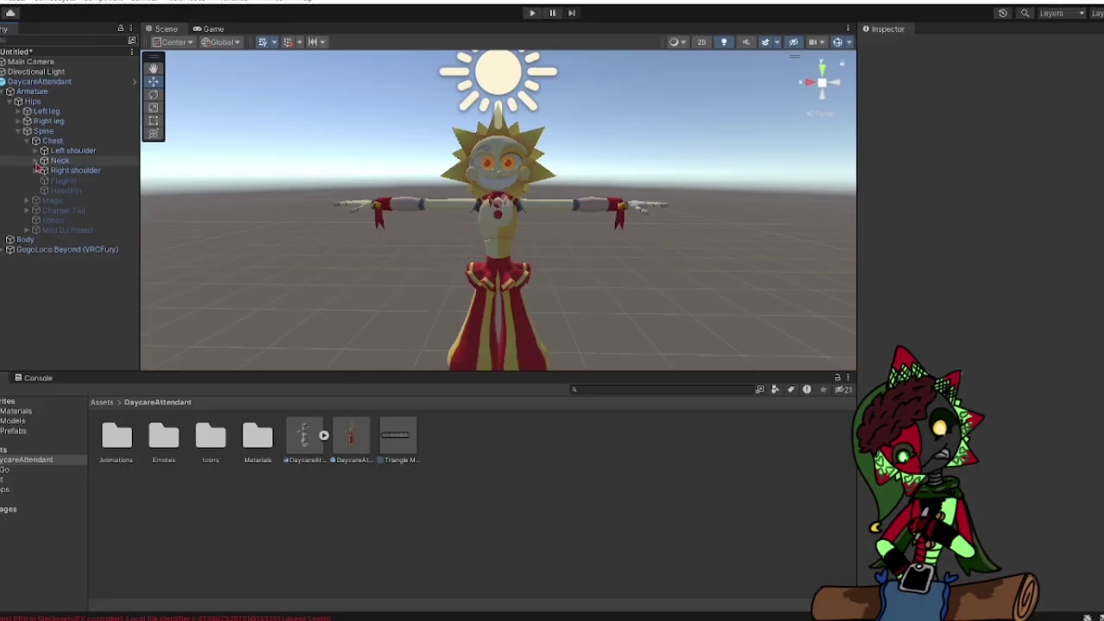
left_click(36, 161)
left_click(44, 170)
left_click(53, 180)
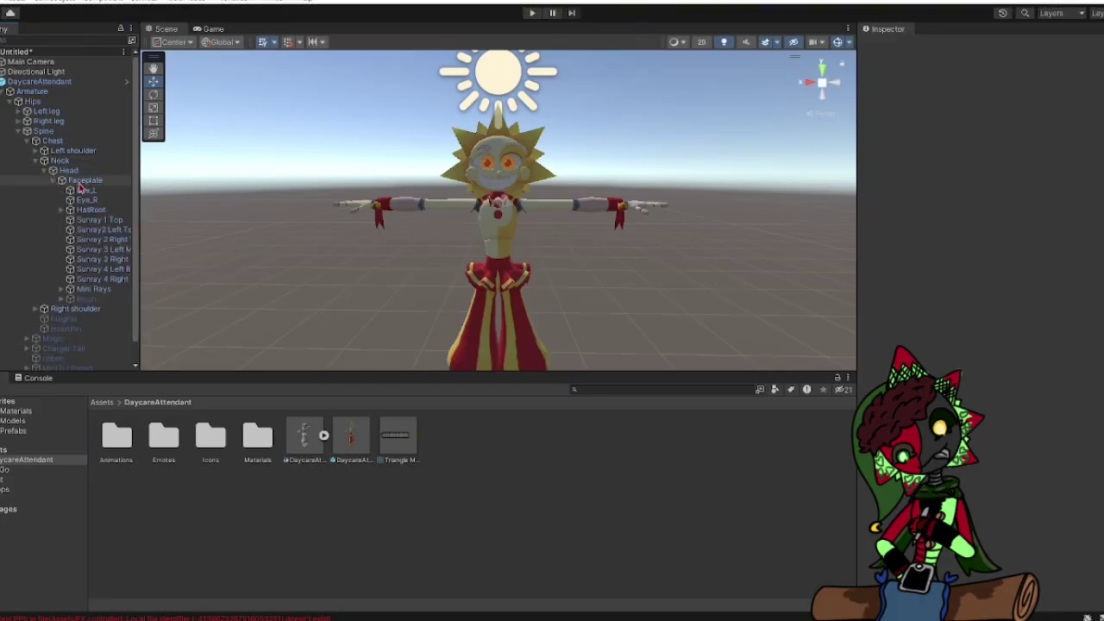
Inspect the VRC Phys Bone settings of the Faceplate and Mini Rays objects.
left_click(83, 181)
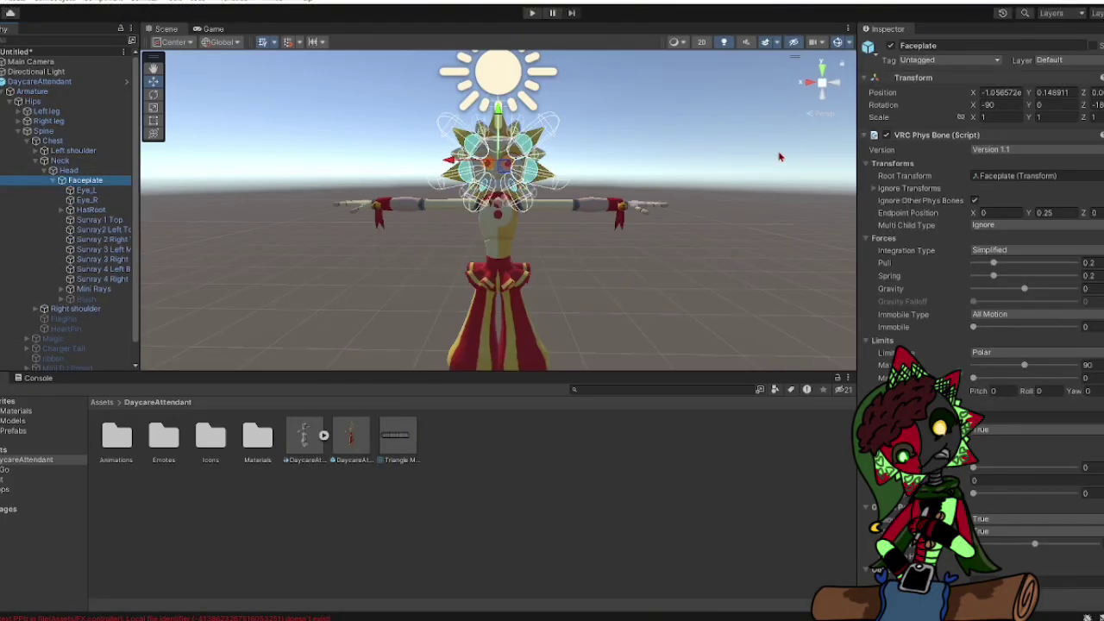
left_click(92, 289)
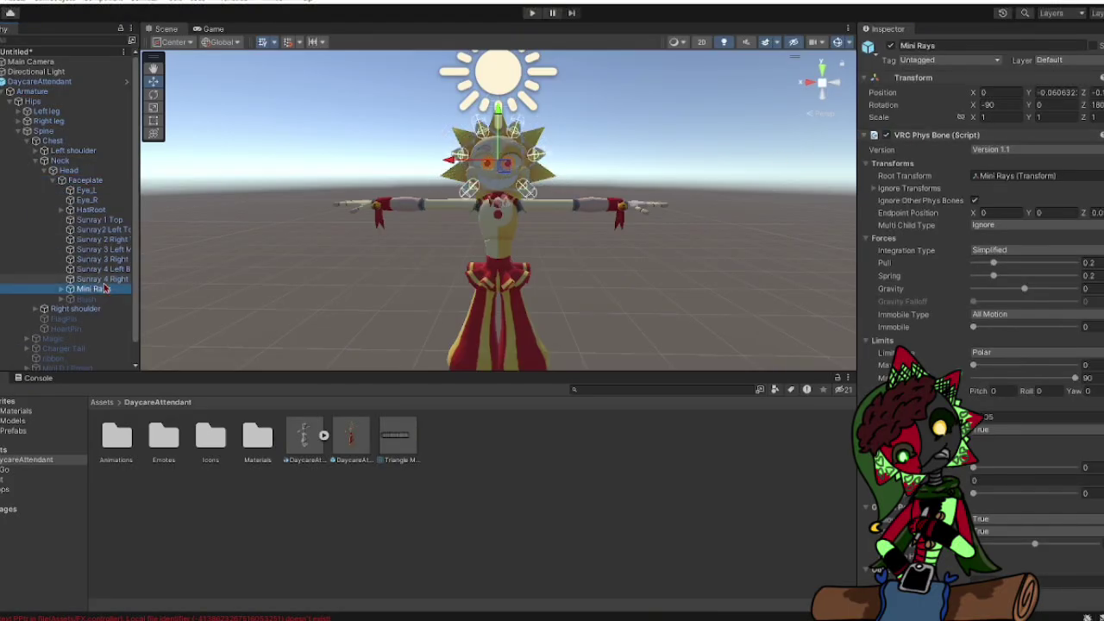
left_click(289, 182)
scroll(496, 240, "up", 2)
scroll(348, 338, "down", 2)
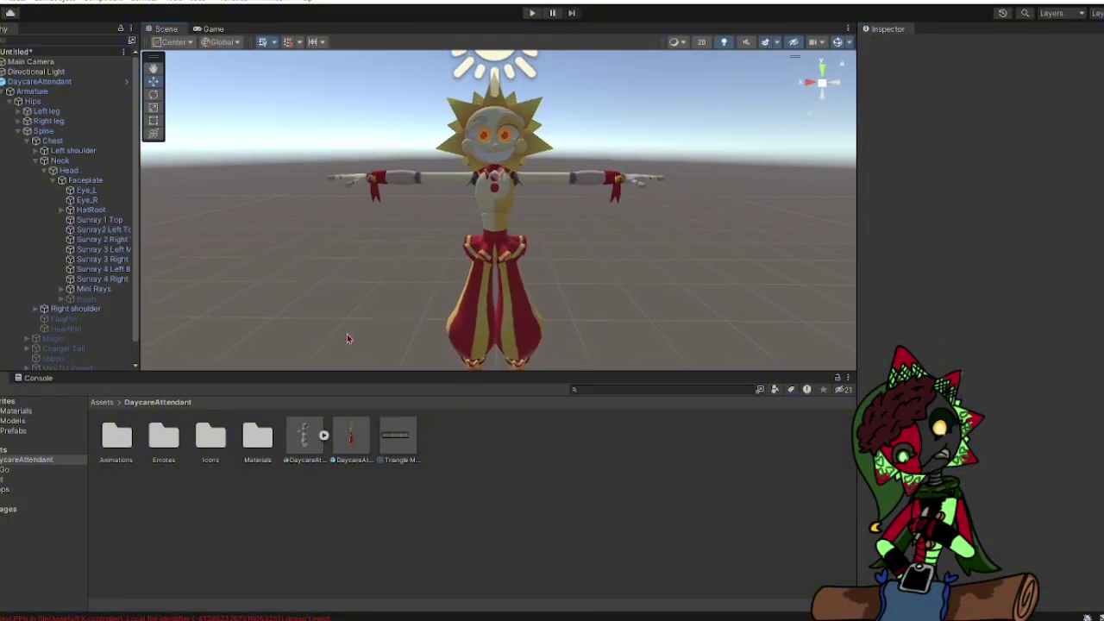
Add the "clover leaf" and "clover leaf emission" images from the Camera Roll folder to the DaycareAttendant Materials folder.
double_click(257, 450)
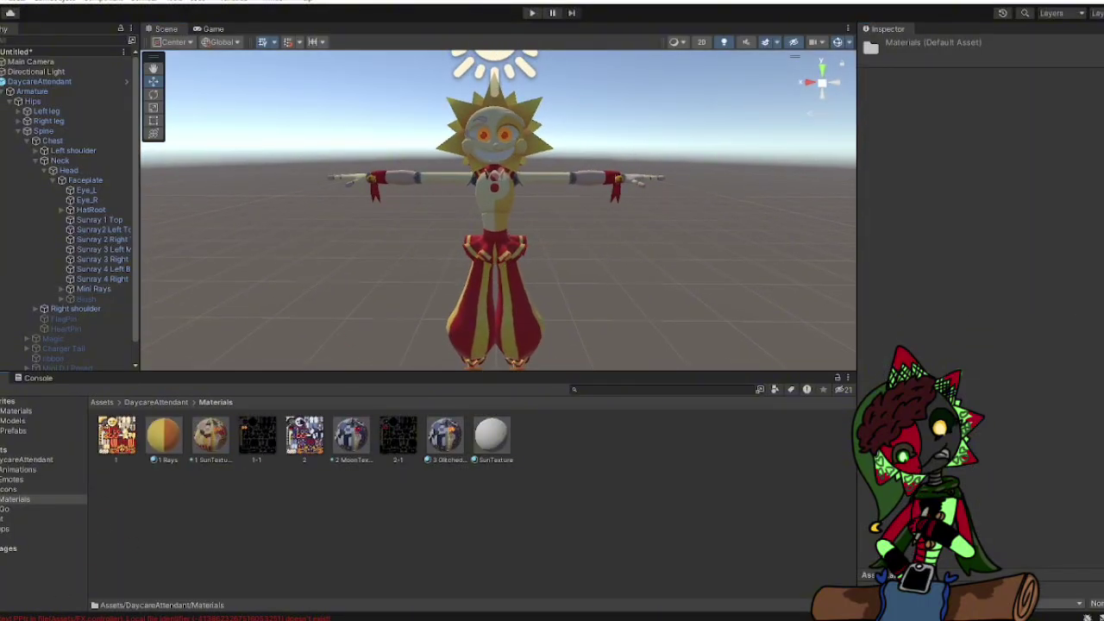
key("alt+Tab")
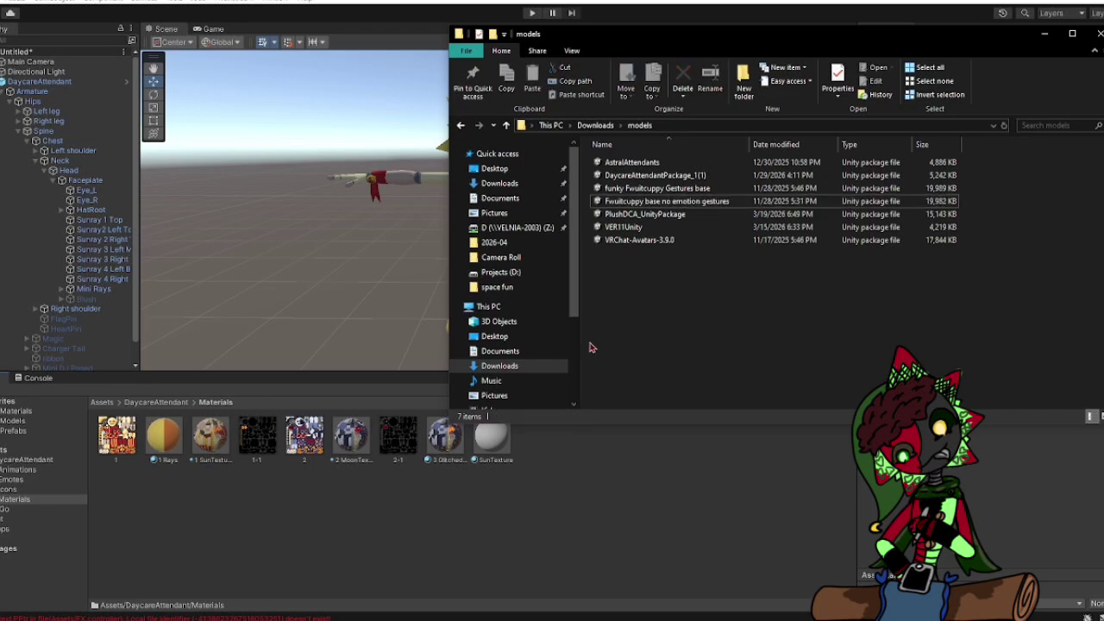
left_click(524, 395)
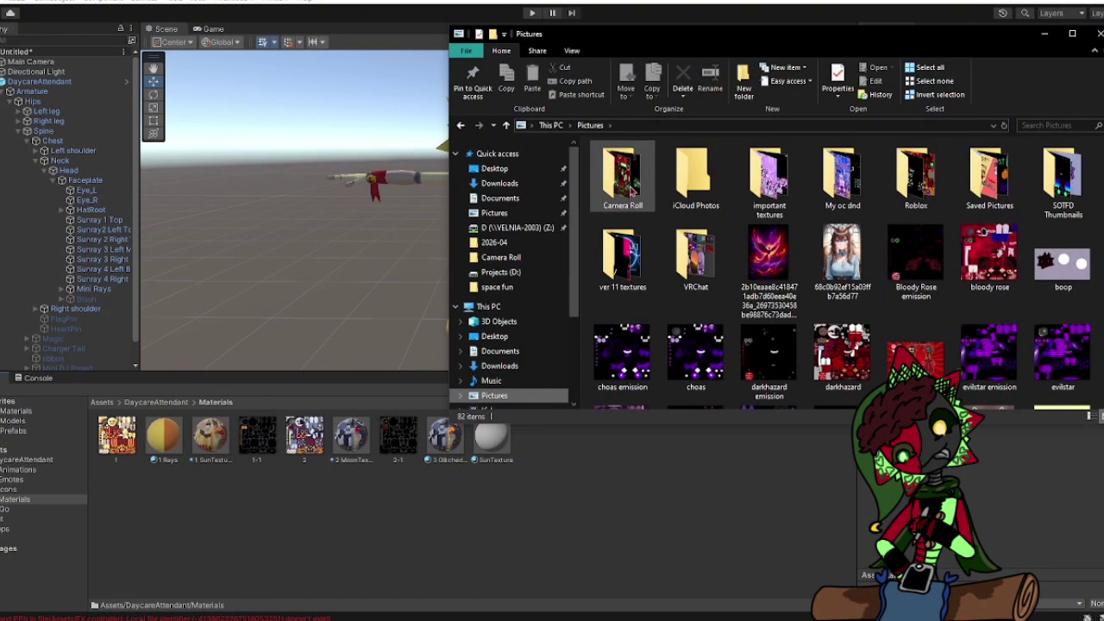
double_click(622, 176)
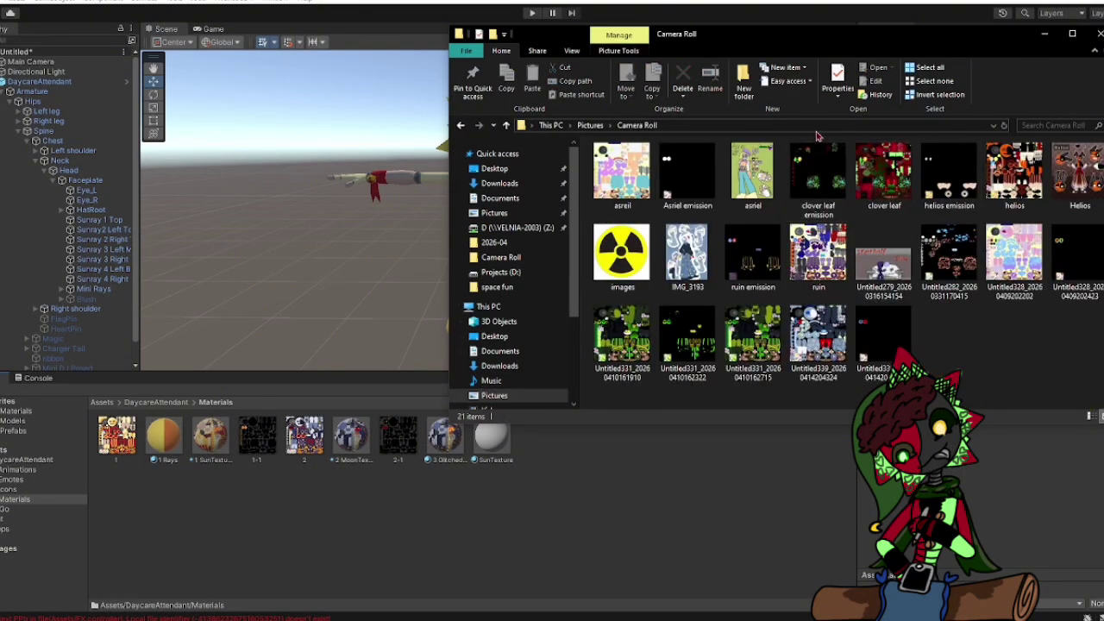
left_click(819, 164)
left_click(884, 171, "ctrl")
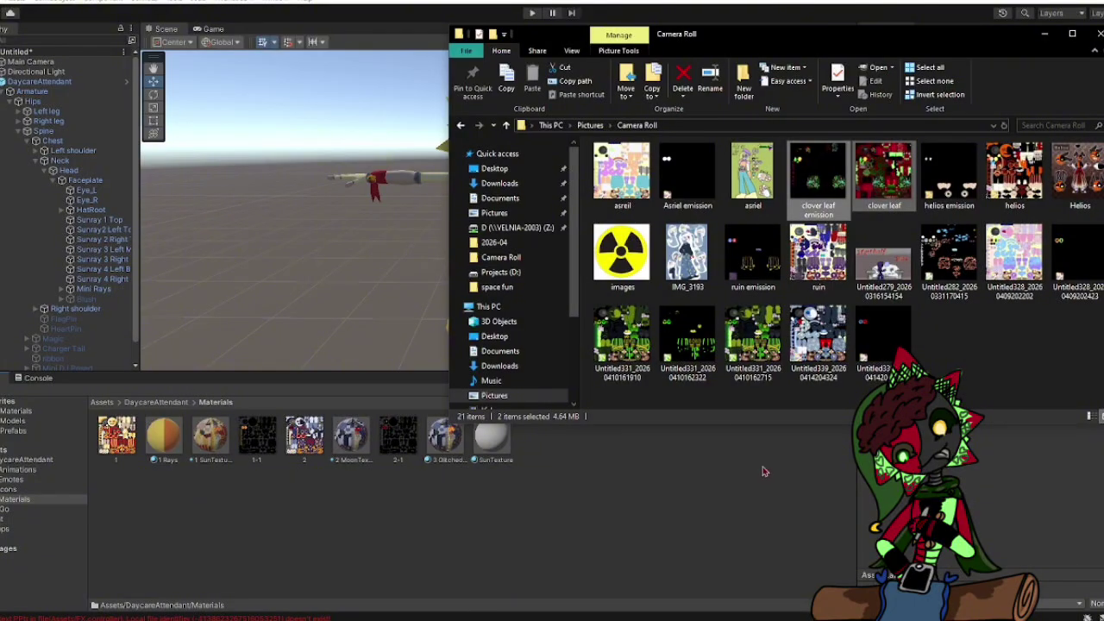
left_click_drag(729, 529, 685, 517)
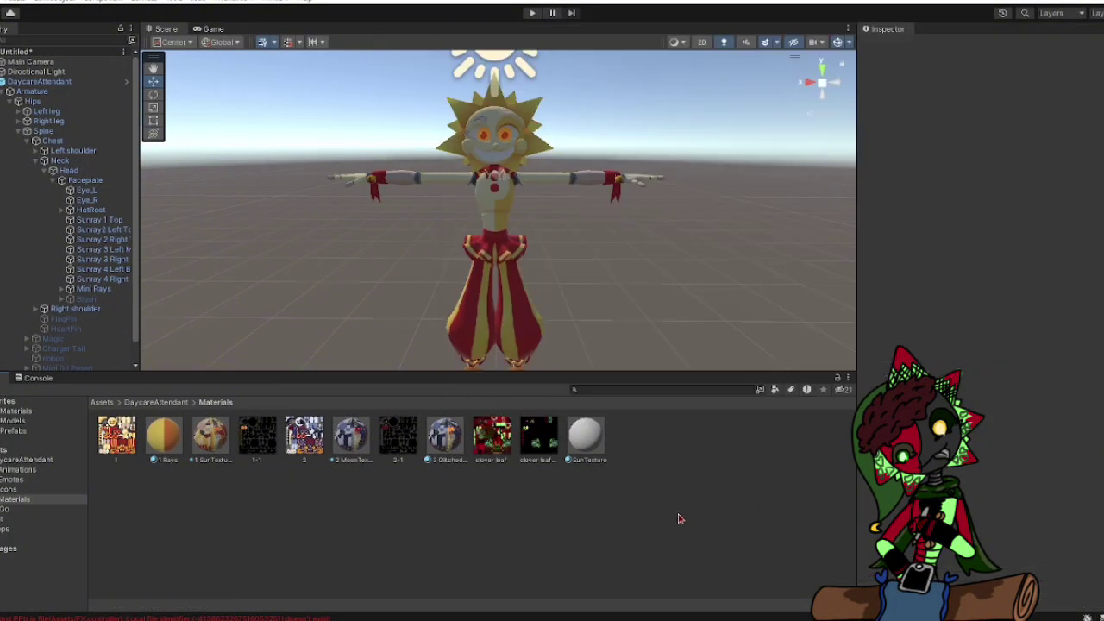
Assign the clover leaf texture to the 1 Rays material's albedo and metallic maps and the clover leaf emission texture to its emission.
left_click(165, 435)
left_click_drag(488, 434, 882, 87)
left_click(498, 431)
left_click_drag(501, 429, 884, 102)
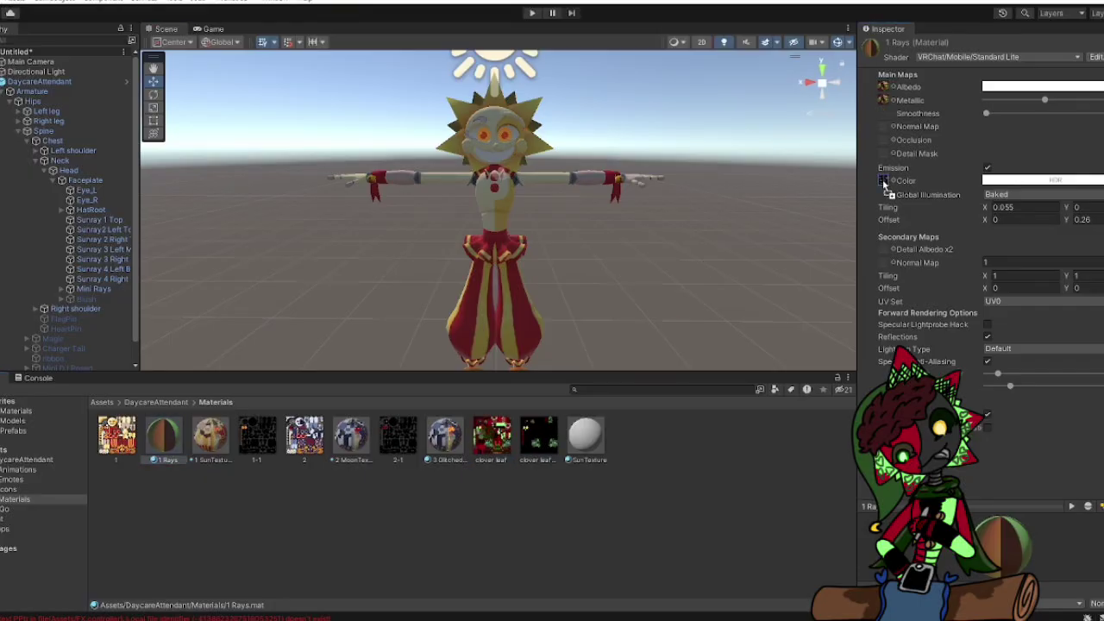
Apply clover leaf to the 1 SunTexture material's albedo and metallic maps and clover leaf emission to its emission map, with white emission colour.
left_click(210, 434)
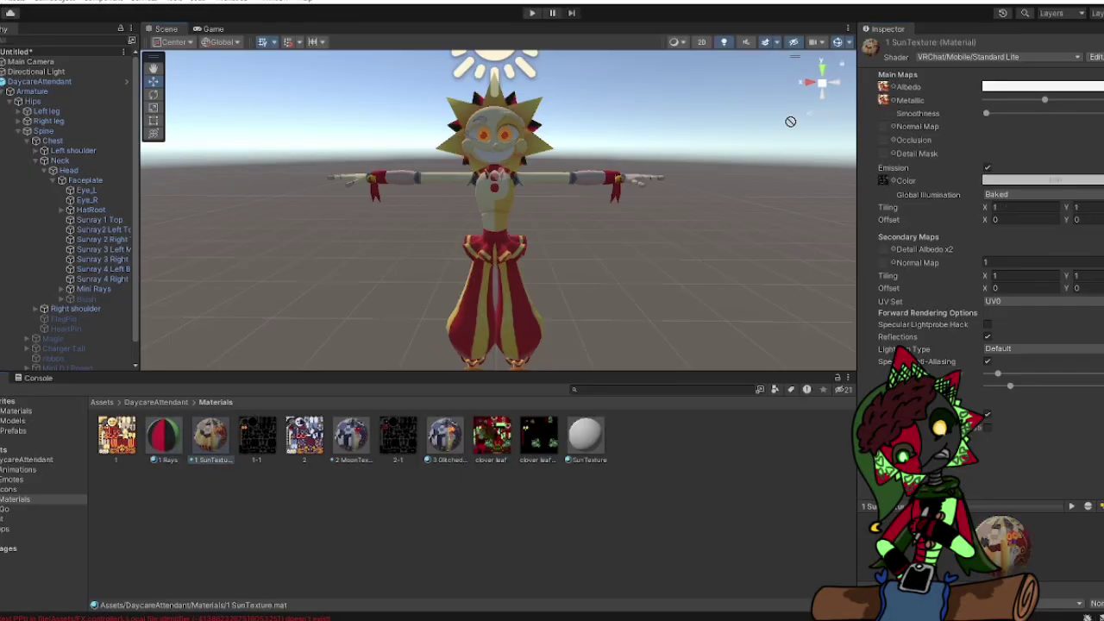
left_click_drag(888, 89, 886, 88)
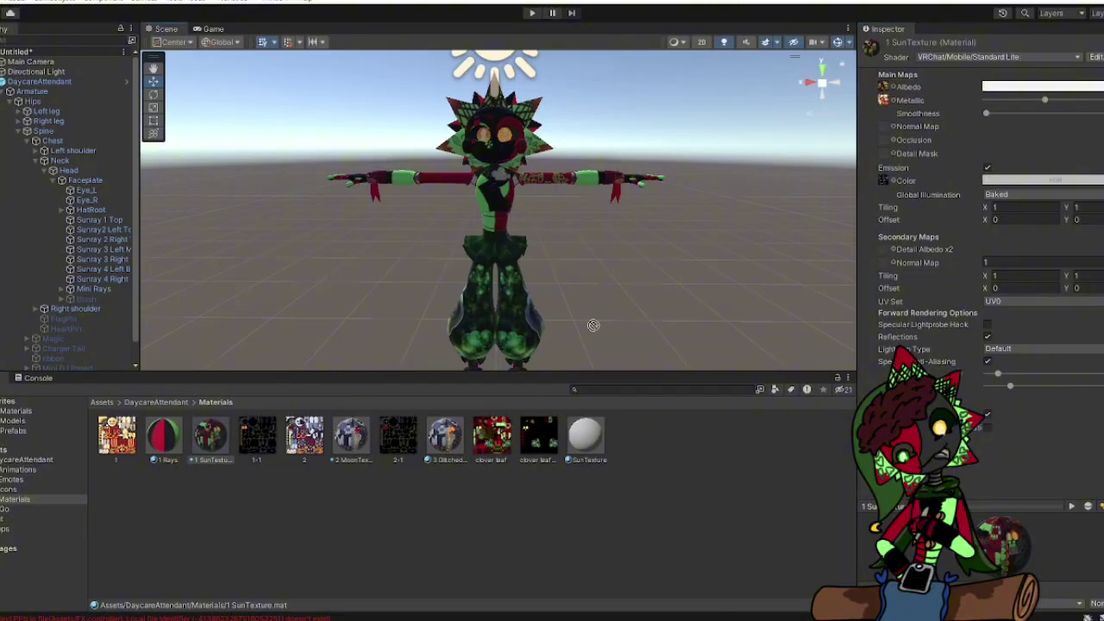
left_click_drag(544, 434, 883, 180)
left_click(1048, 182)
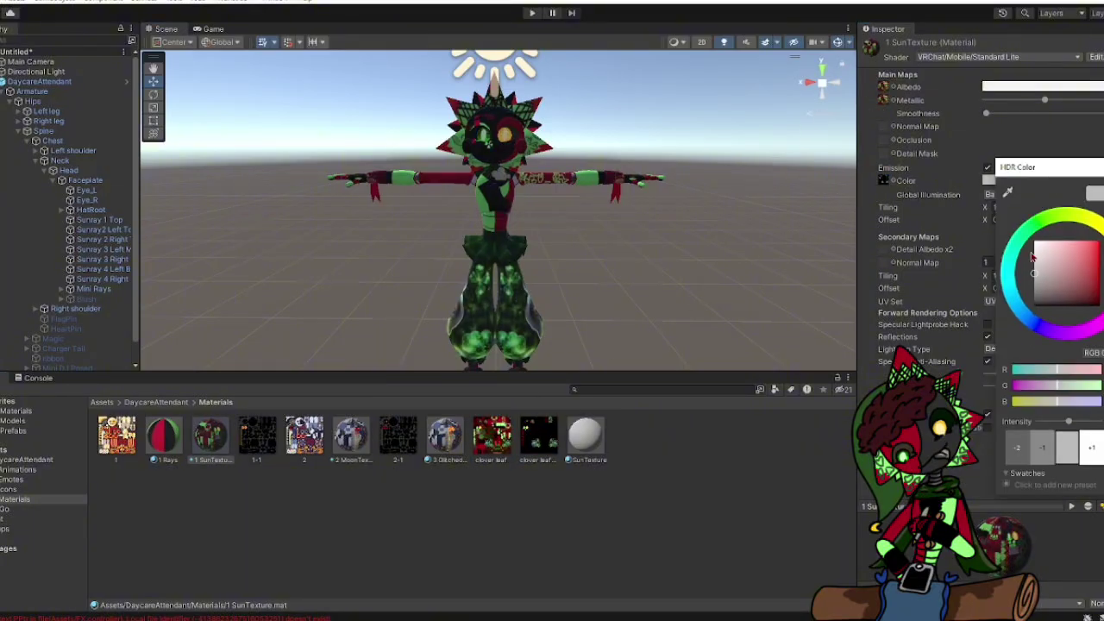
left_click(1034, 250)
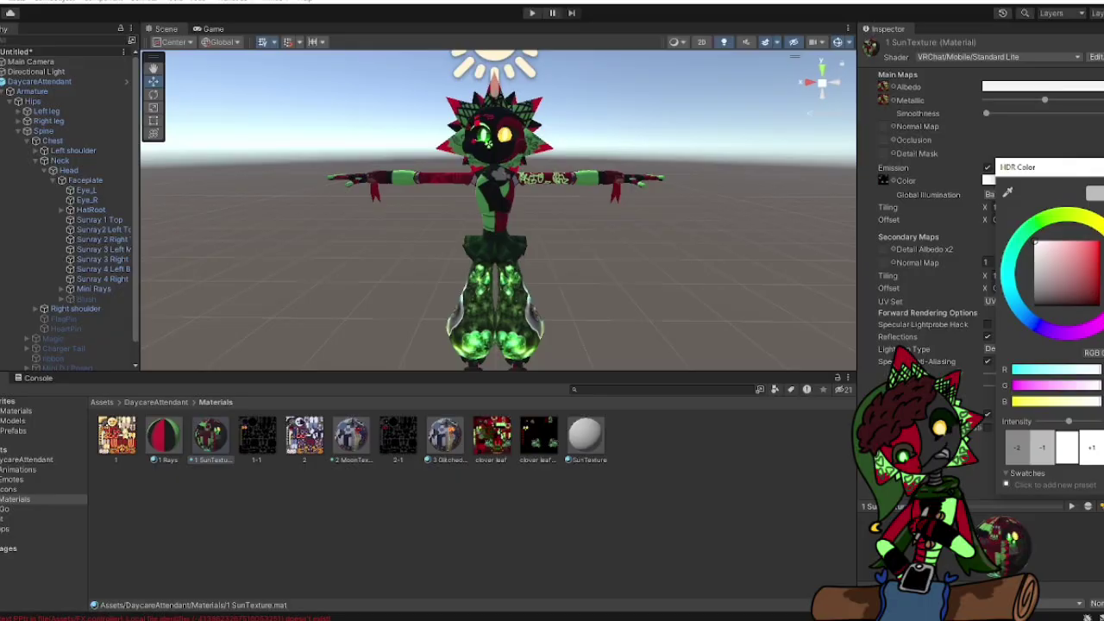
key("Escape")
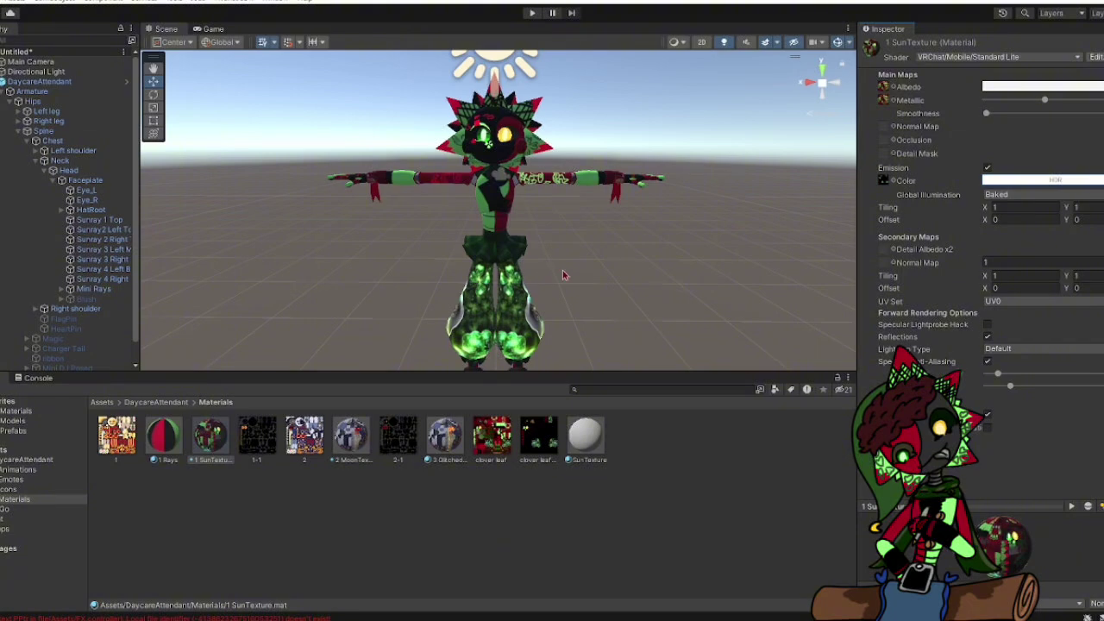
left_click_drag(678, 258, 136, 263, "alt")
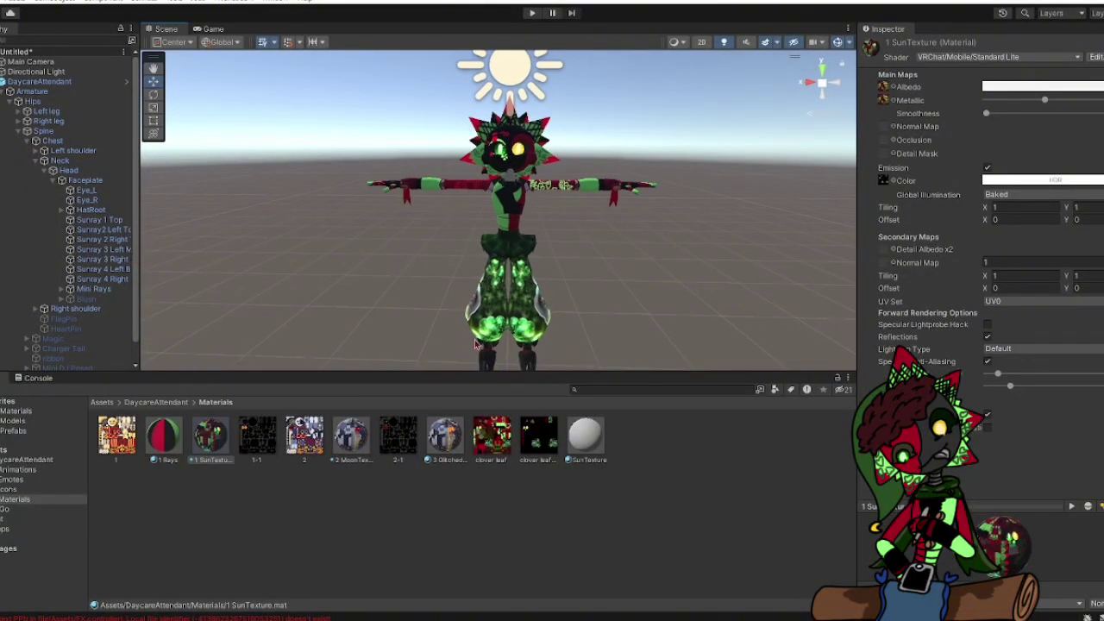
Apply the clover leaf albedo and emission textures to 2 MoonTexture, and use clover leaf for 3 GlitchedMoonTexture's albedo and metallic maps.
left_click(351, 438)
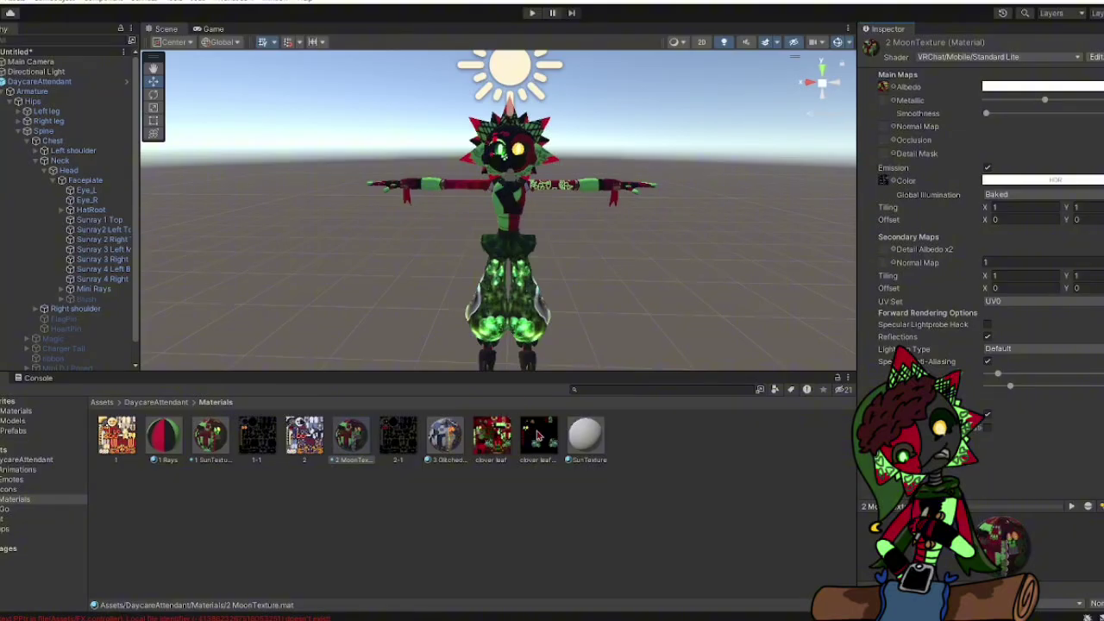
left_click_drag(538, 436, 883, 181)
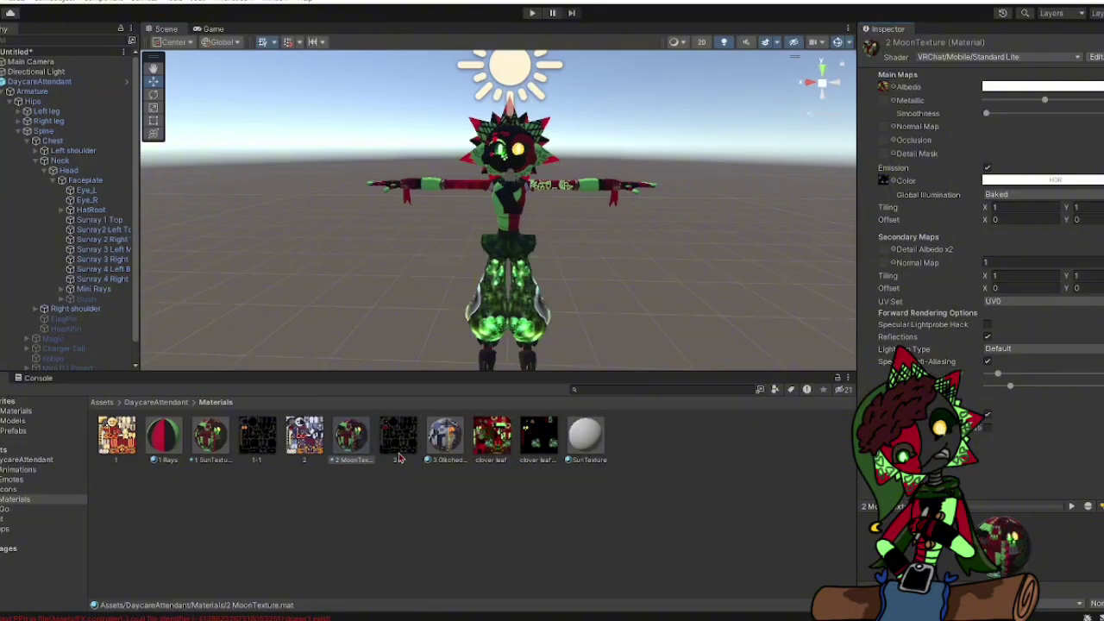
left_click(449, 438)
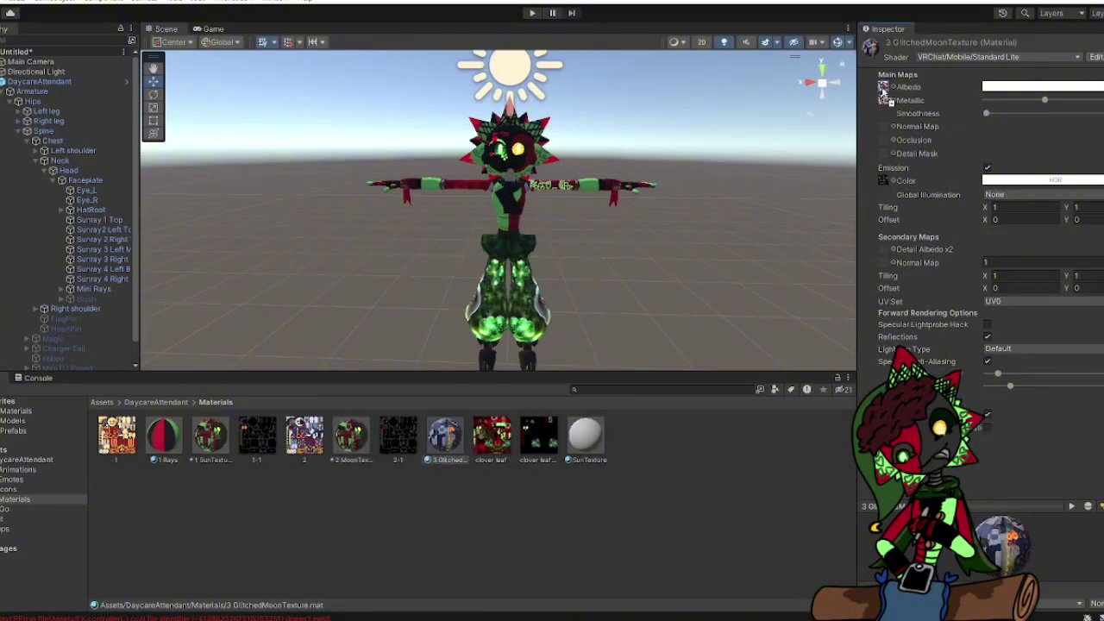
left_click_drag(496, 439, 867, 129)
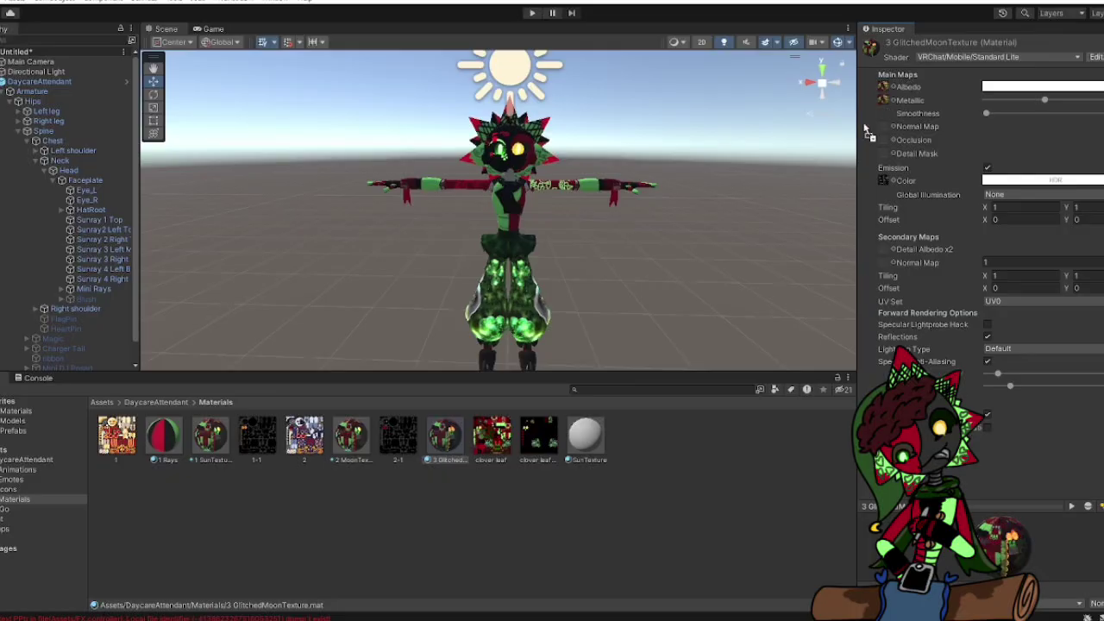
left_click(614, 484)
middle_click_drag(646, 230, 644, 229)
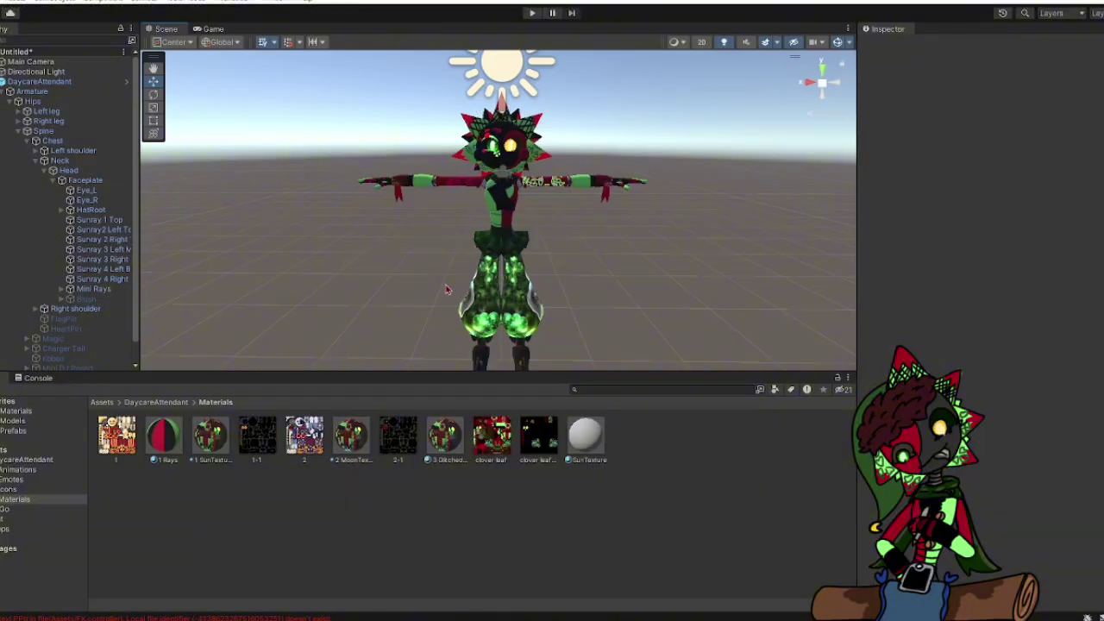
Show the project's root Assets folder in Unity, and switch to File Explorer at the Downloads folder.
left_click(21, 452)
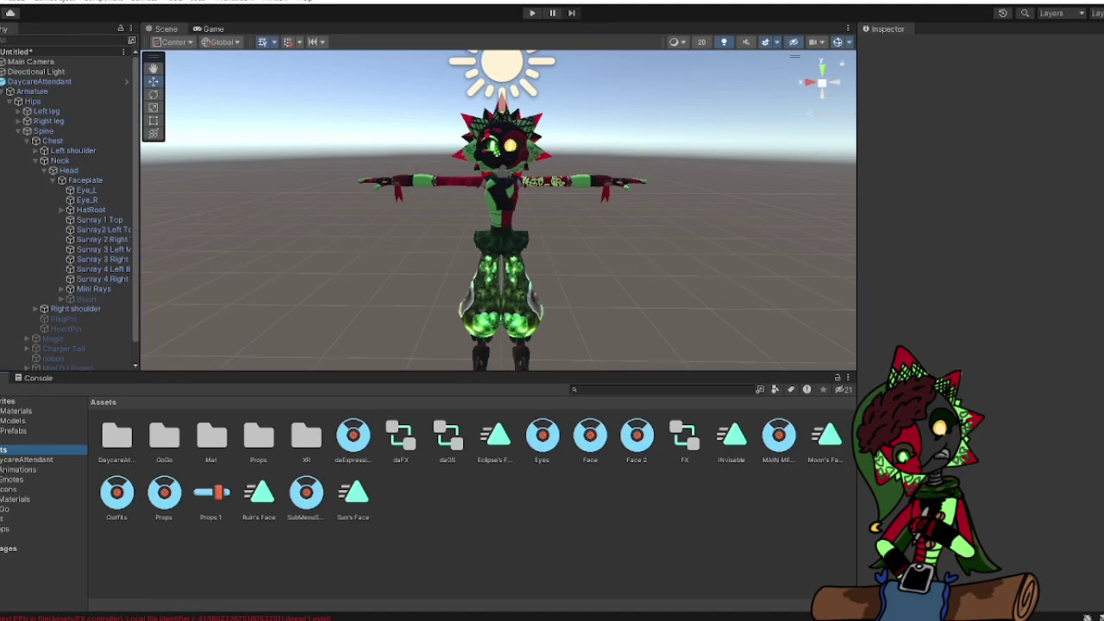
key("alt+Tab")
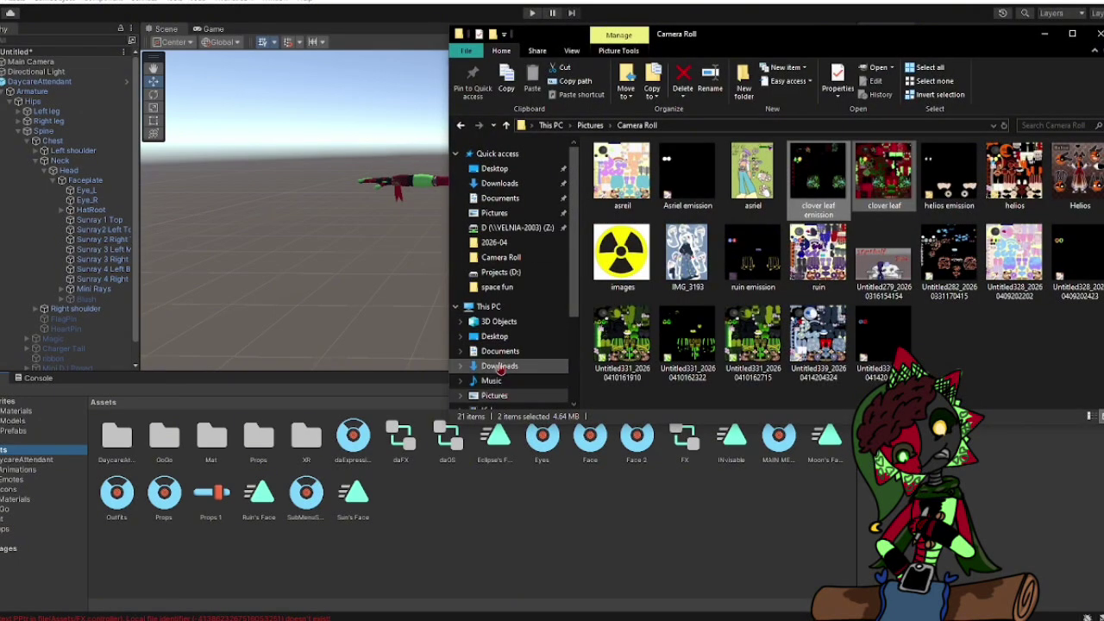
left_click(499, 366)
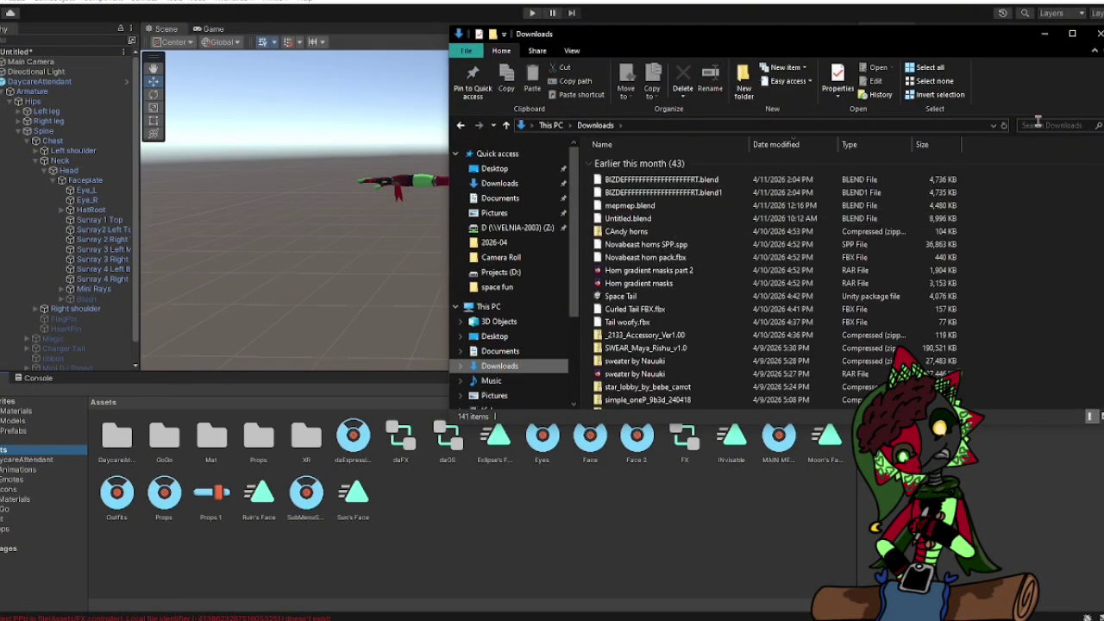
Search the Downloads folder for "assets" and open the Assets folder from the results.
left_click(1065, 125)
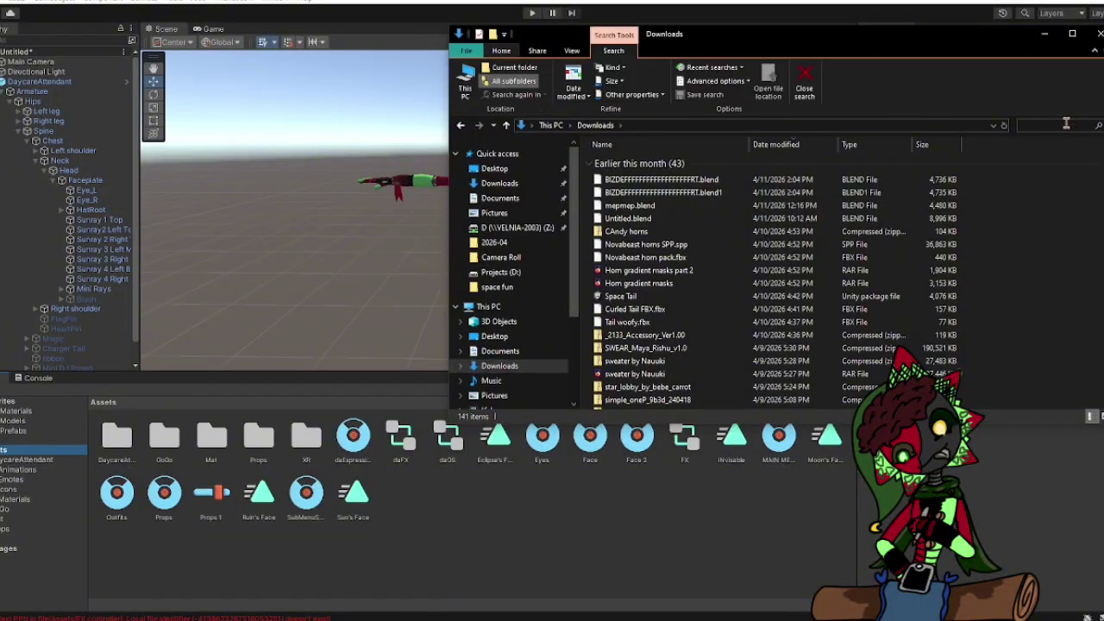
type("asse")
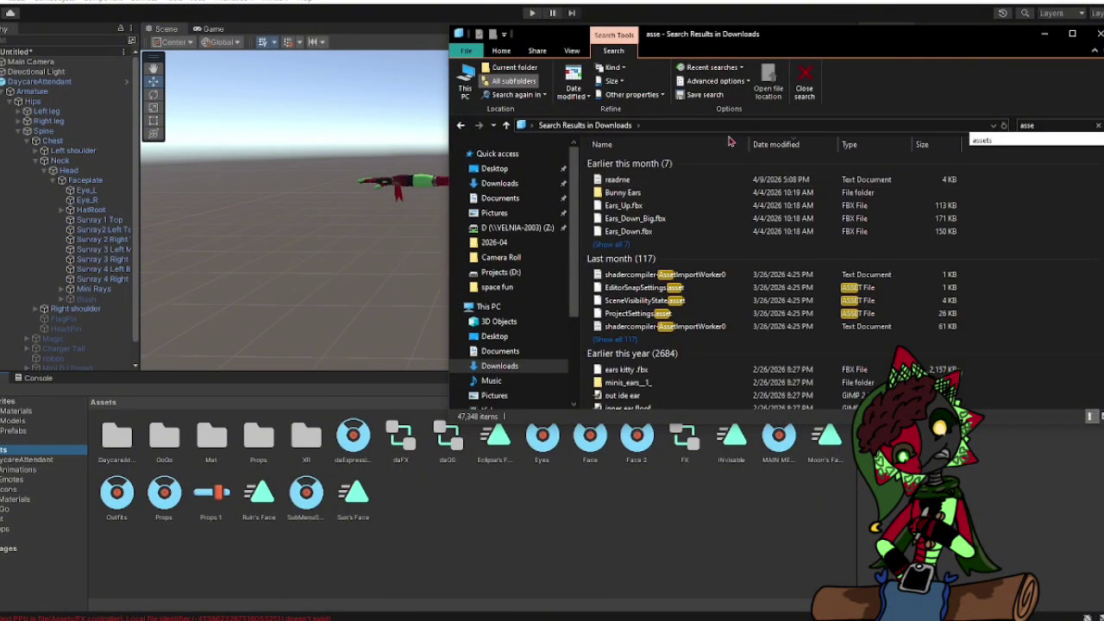
type("ts")
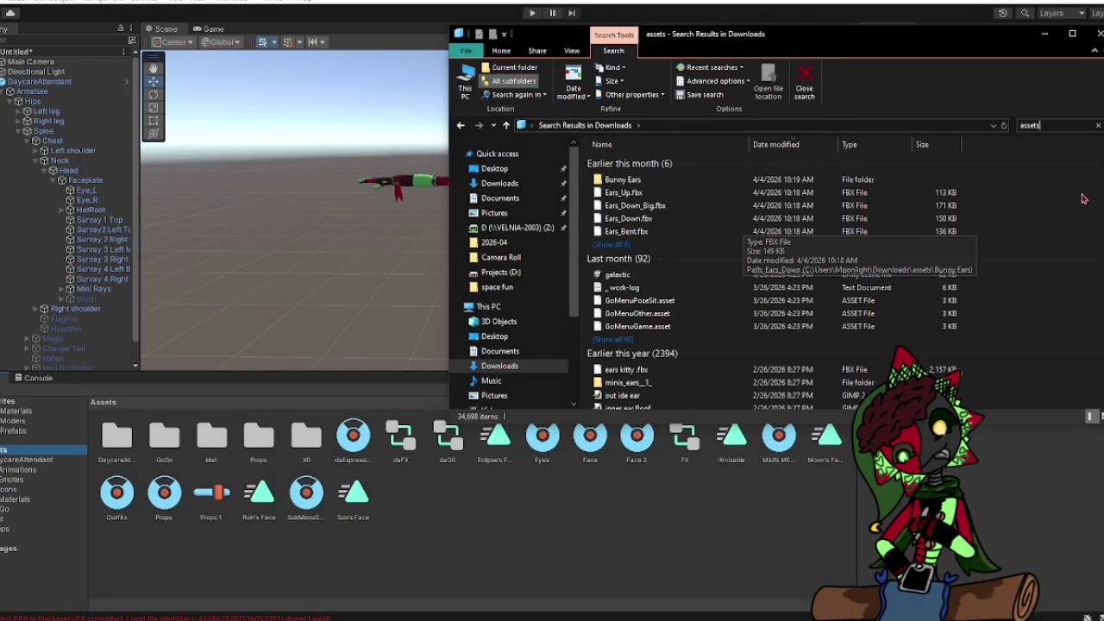
scroll(664, 228, "down", 1)
scroll(733, 285, "down", 2)
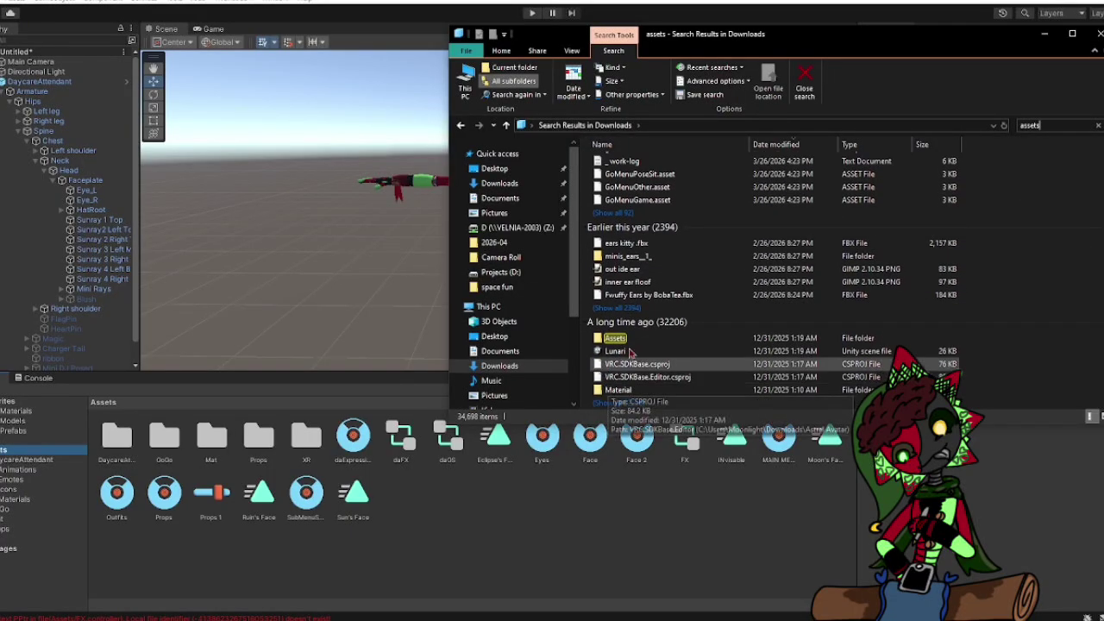
double_click(733, 340)
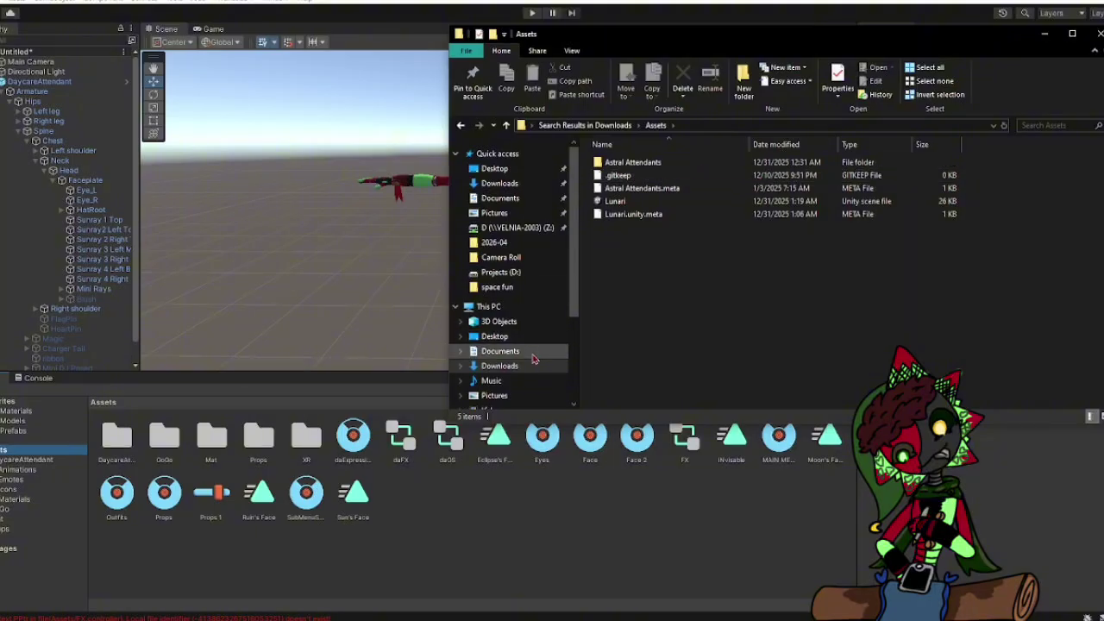
Return to the Downloads folder and open its "assets" subfolder.
left_click(500, 366)
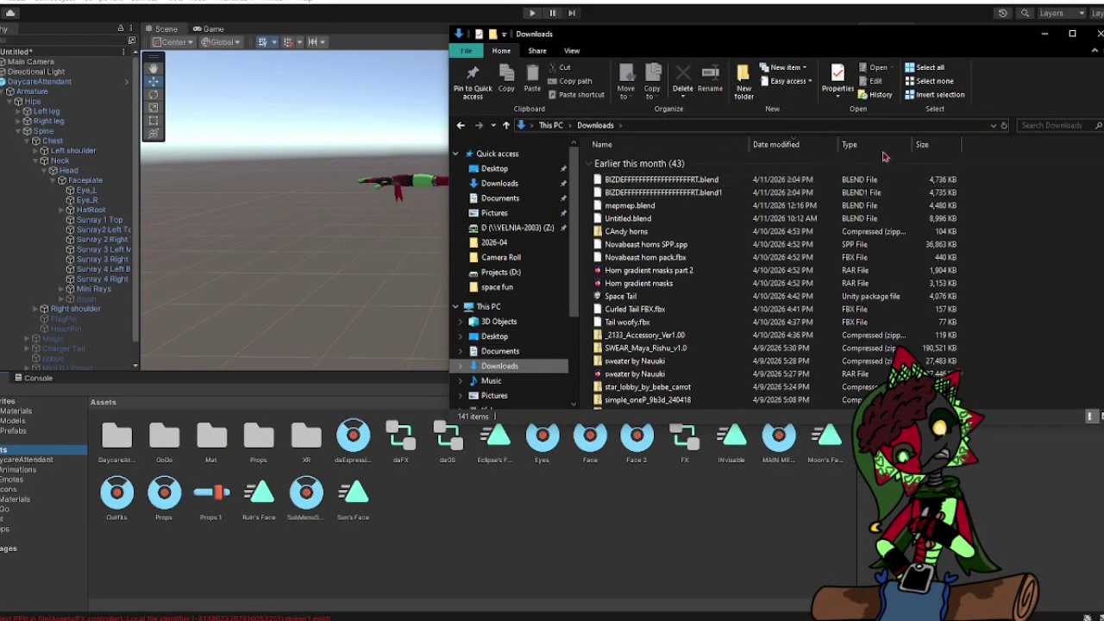
scroll(759, 280, "down", 14)
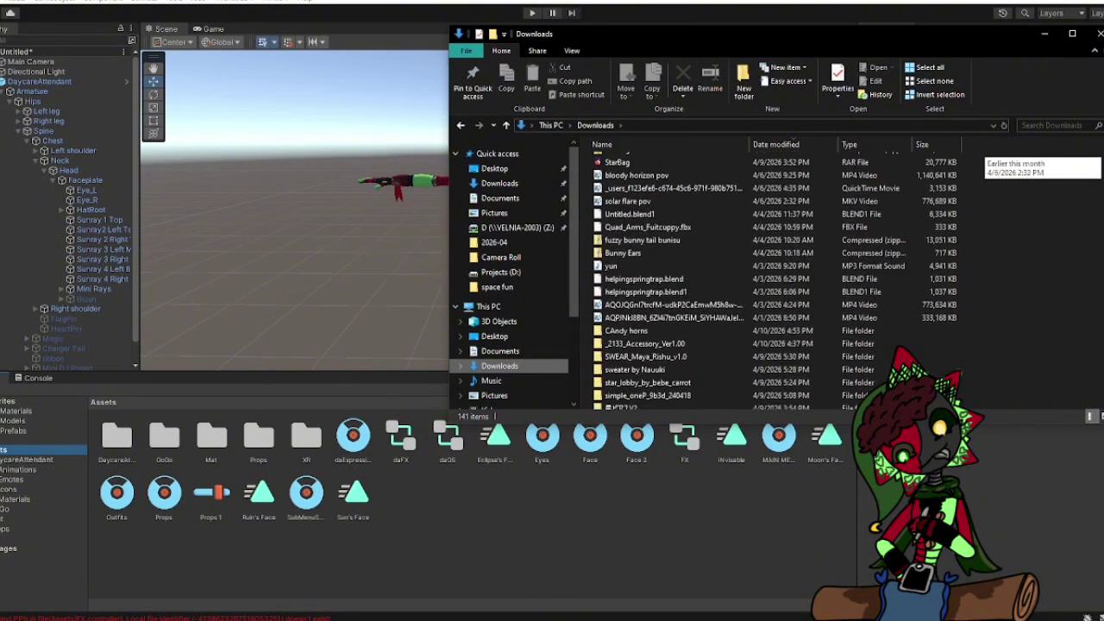
scroll(759, 280, "down", 5)
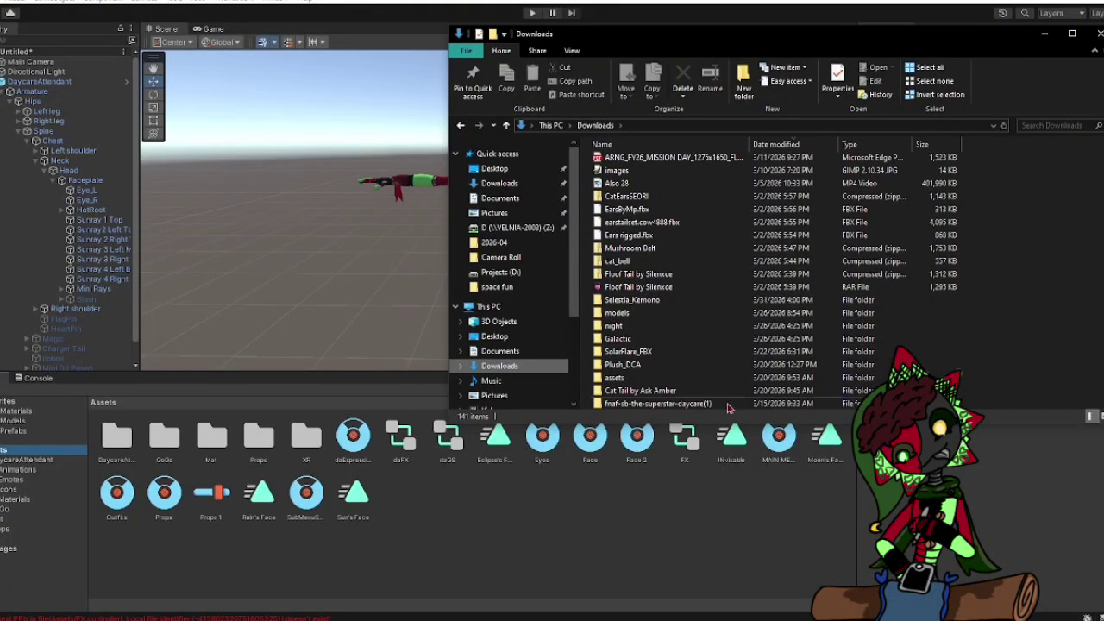
double_click(677, 380)
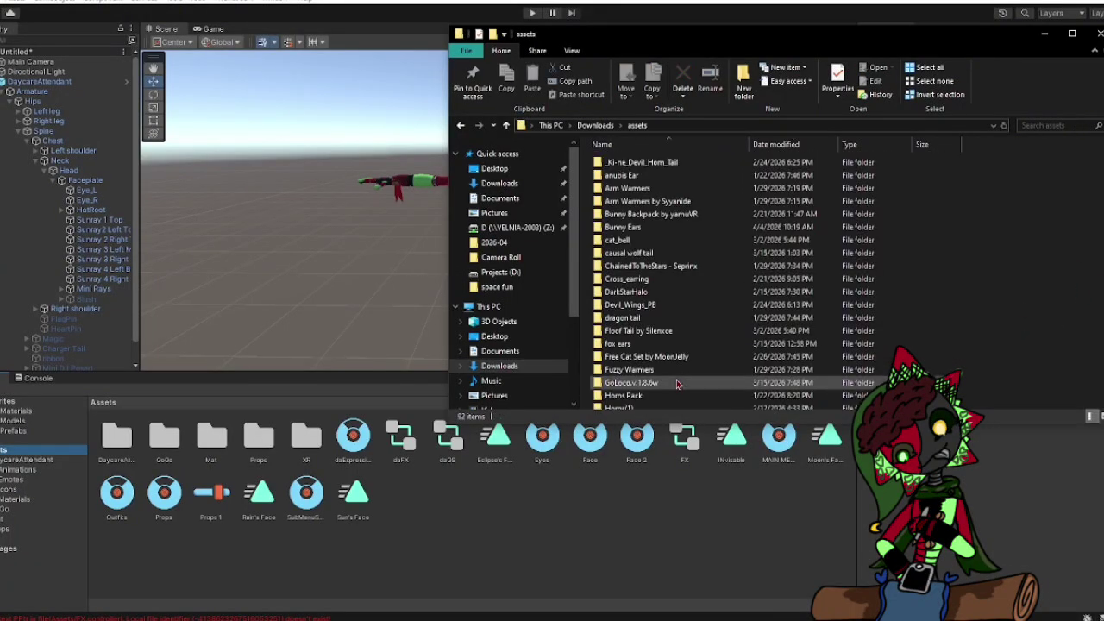
Search the assets folder for "som" and import the full Somna Scarf All-In-One (shoulders fix) package into the Unity project.
left_click(1074, 127)
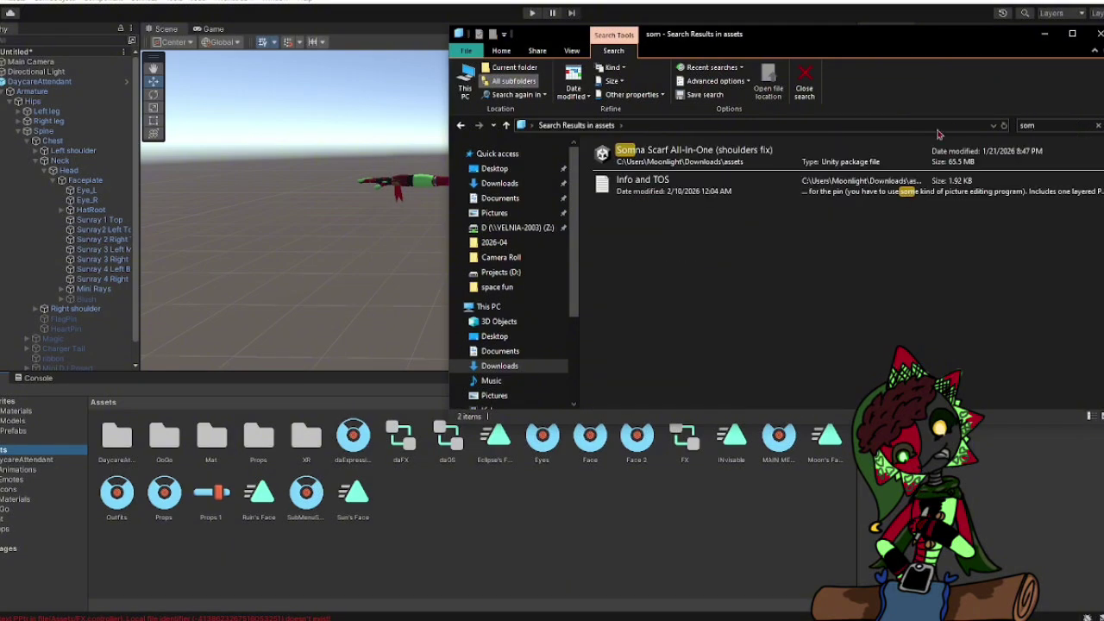
left_click(783, 164)
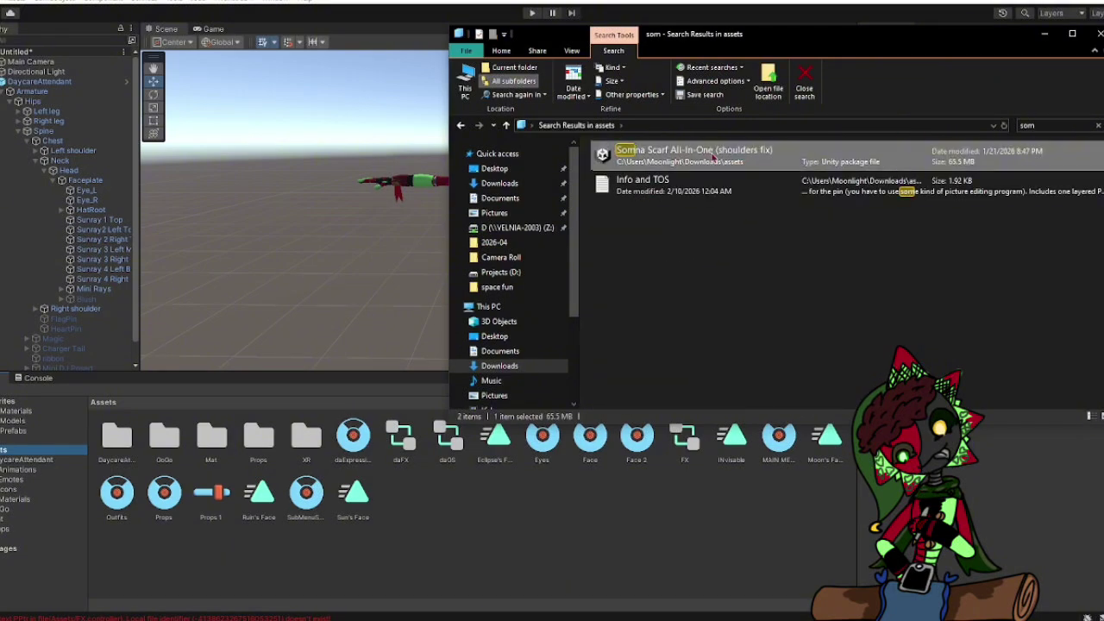
left_click_drag(733, 159, 586, 569)
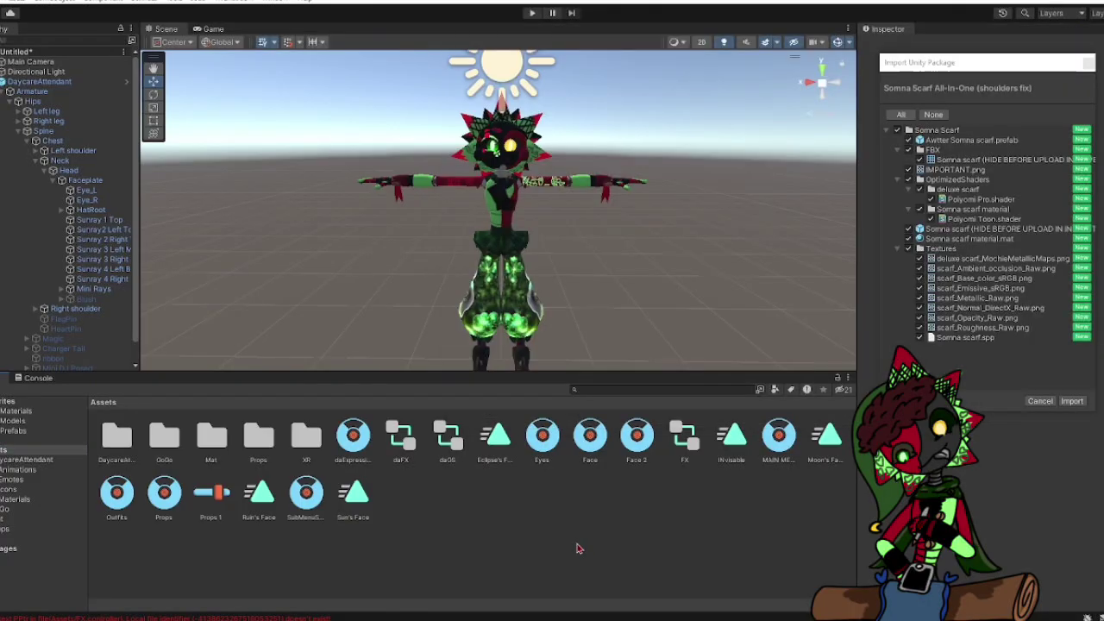
left_click(1072, 400)
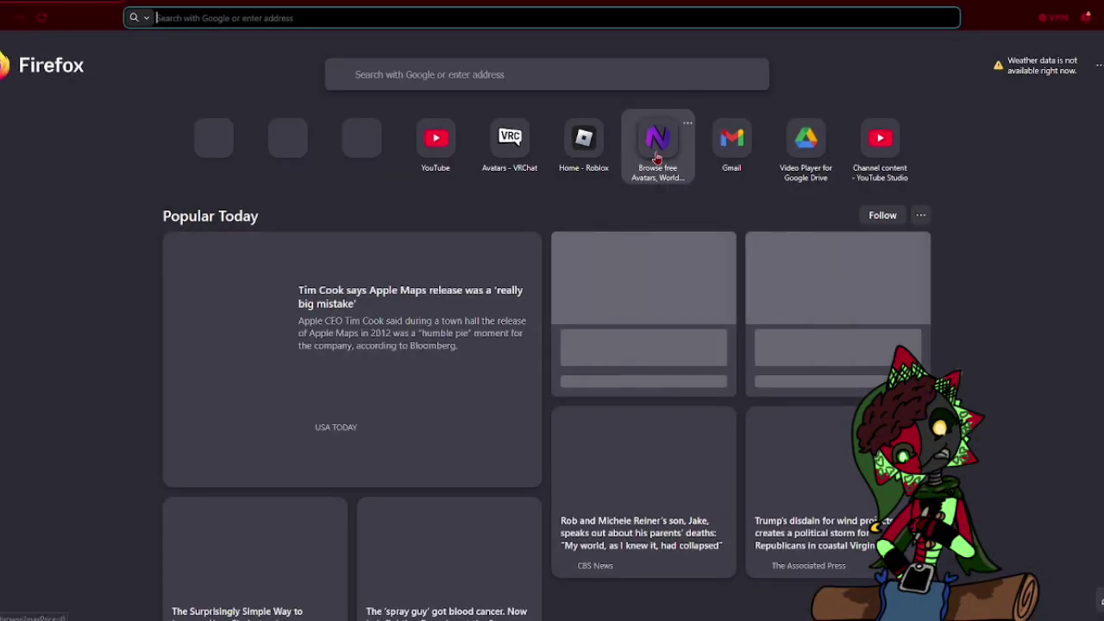
Switch to Firefox, search Nexyy for "somna scarf", and open the listing "Somna Scarf (many blendshapes for many body types!)".
left_click(658, 158)
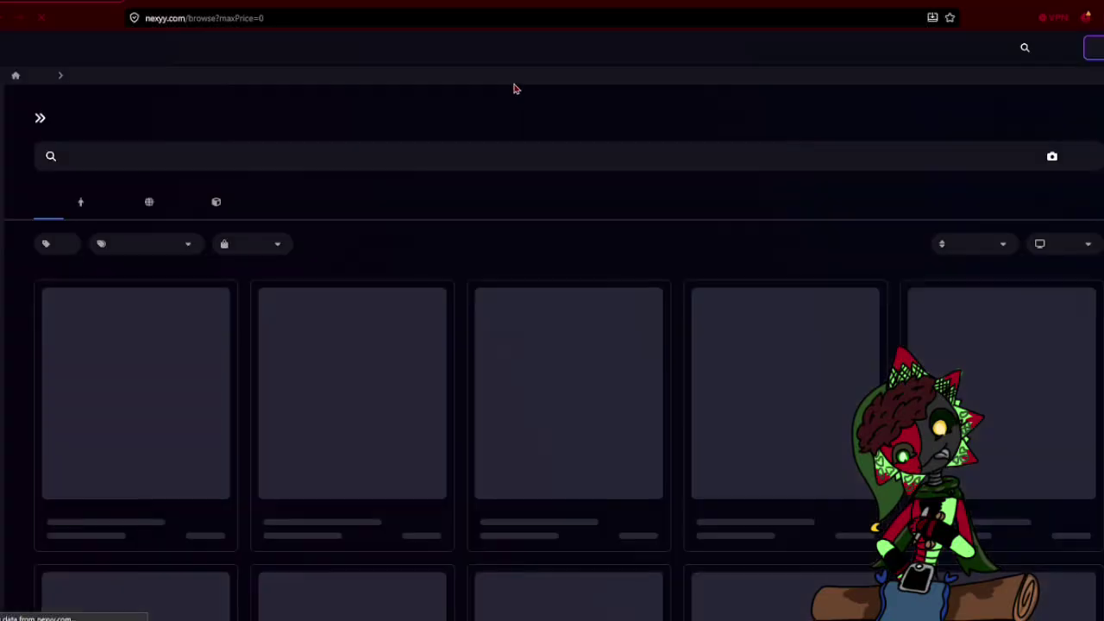
left_click(353, 153)
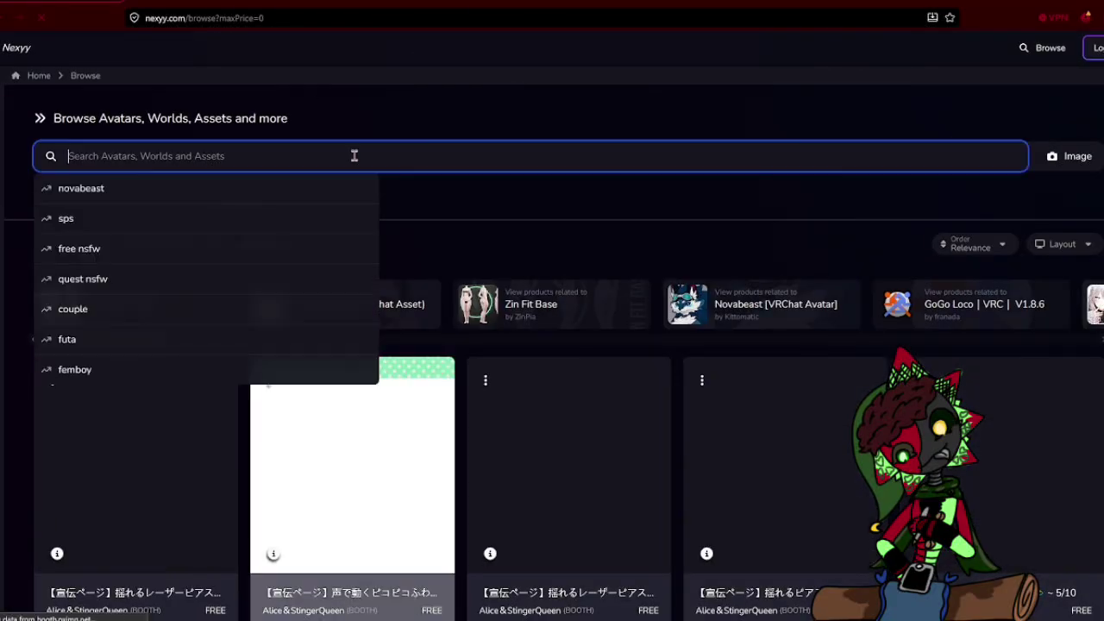
type("som")
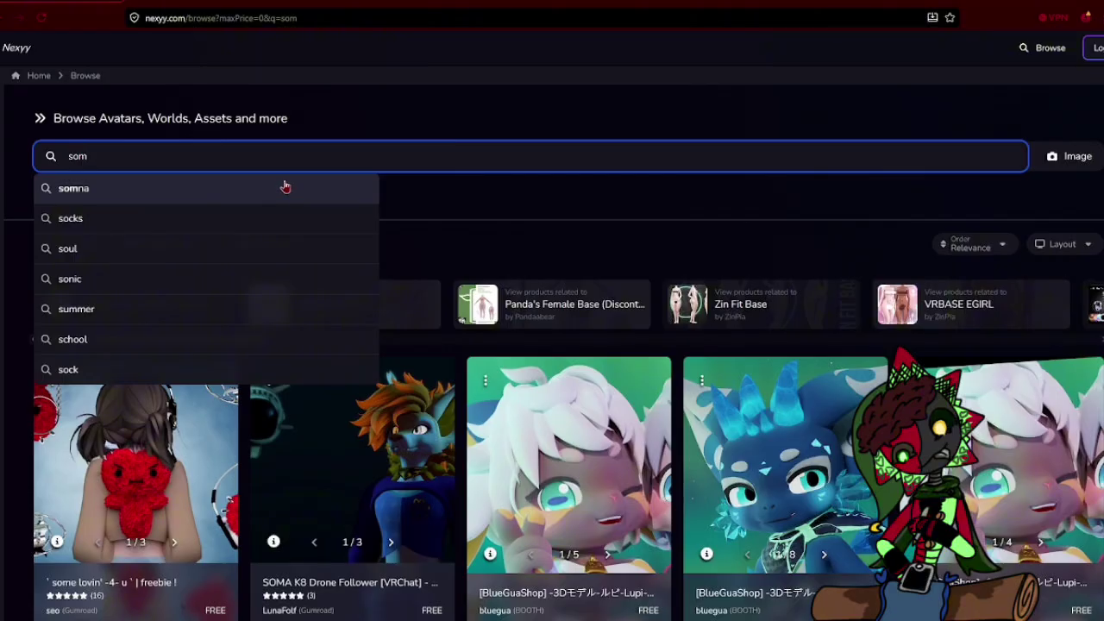
left_click(285, 186)
left_click(219, 155)
type("s")
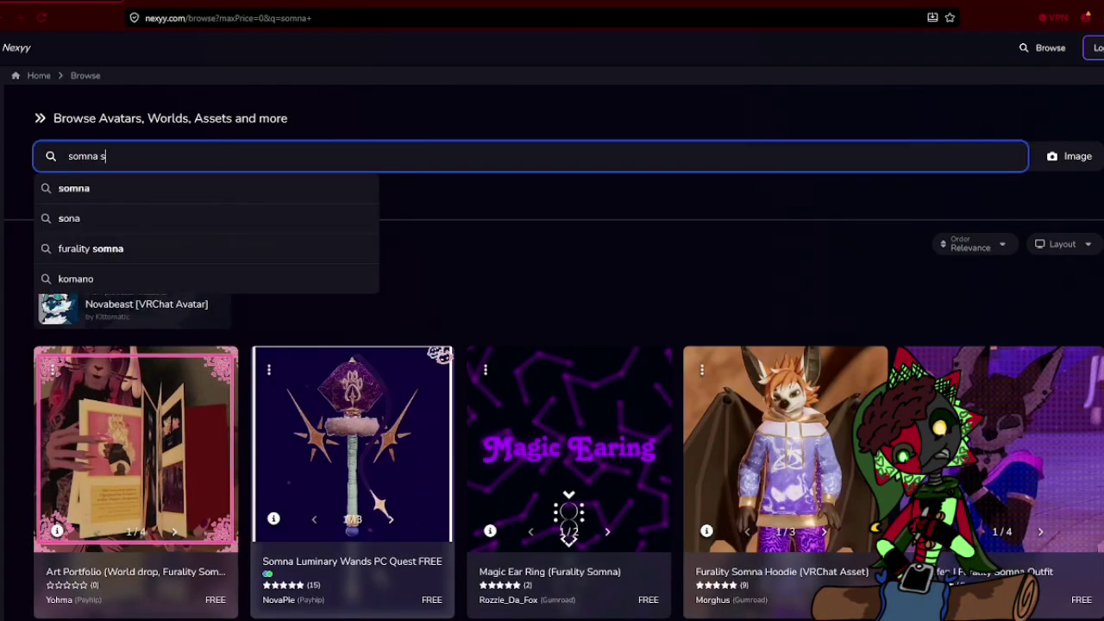
type("carf")
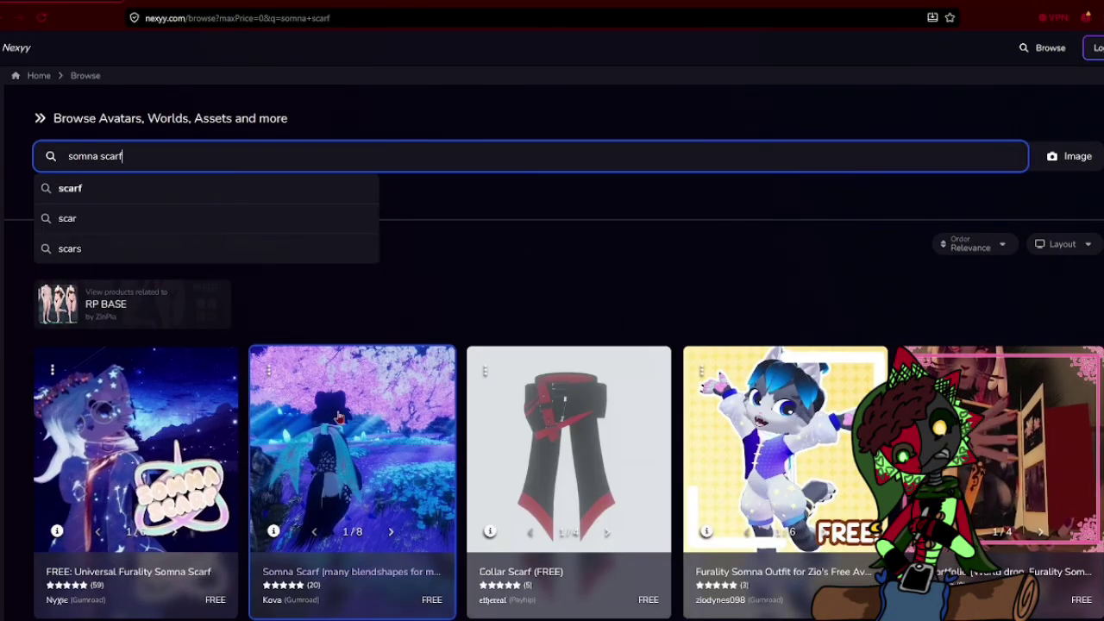
left_click(339, 418)
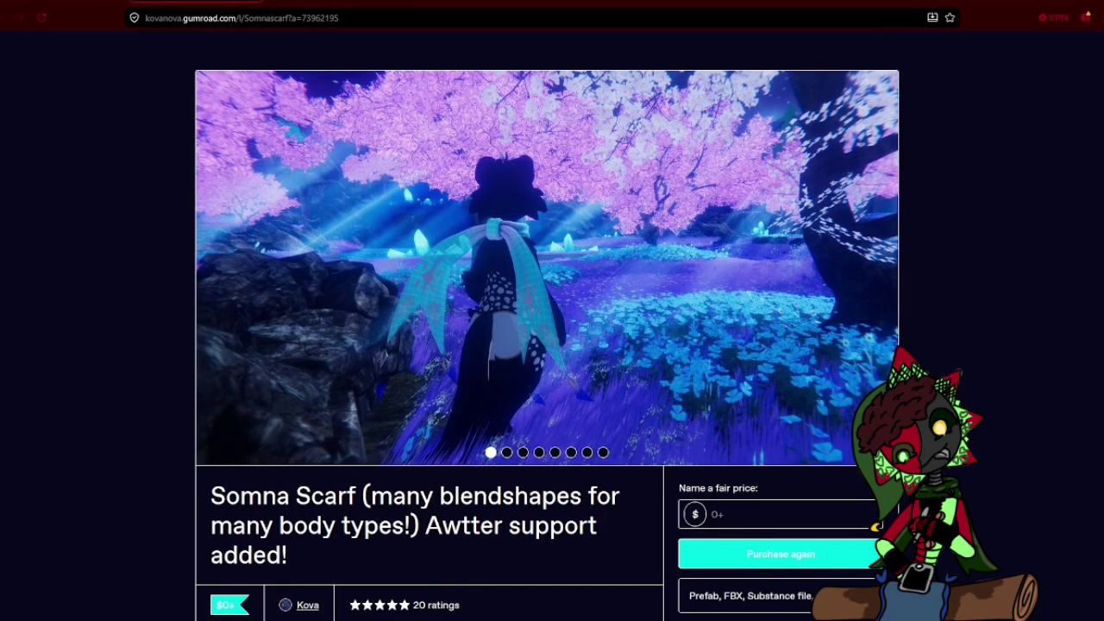
Examine the Somna Scarf product page's description, ratings and preview images.
scroll(547, 344, "down", 3)
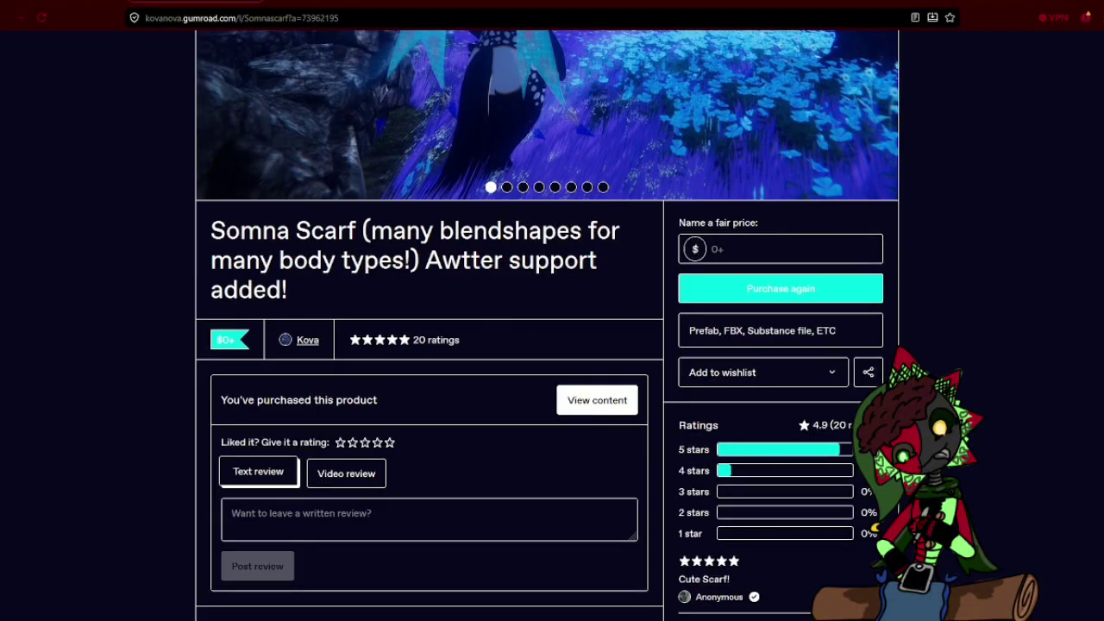
scroll(547, 345, "down", 2)
scroll(547, 345, "down", 1)
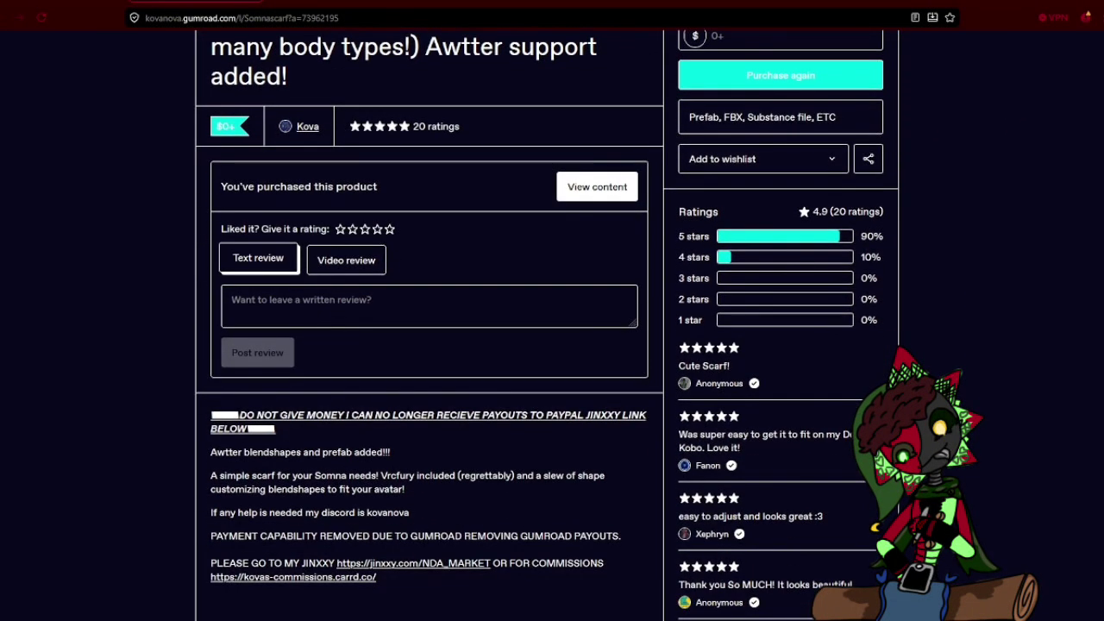
scroll(547, 345, "up", 1)
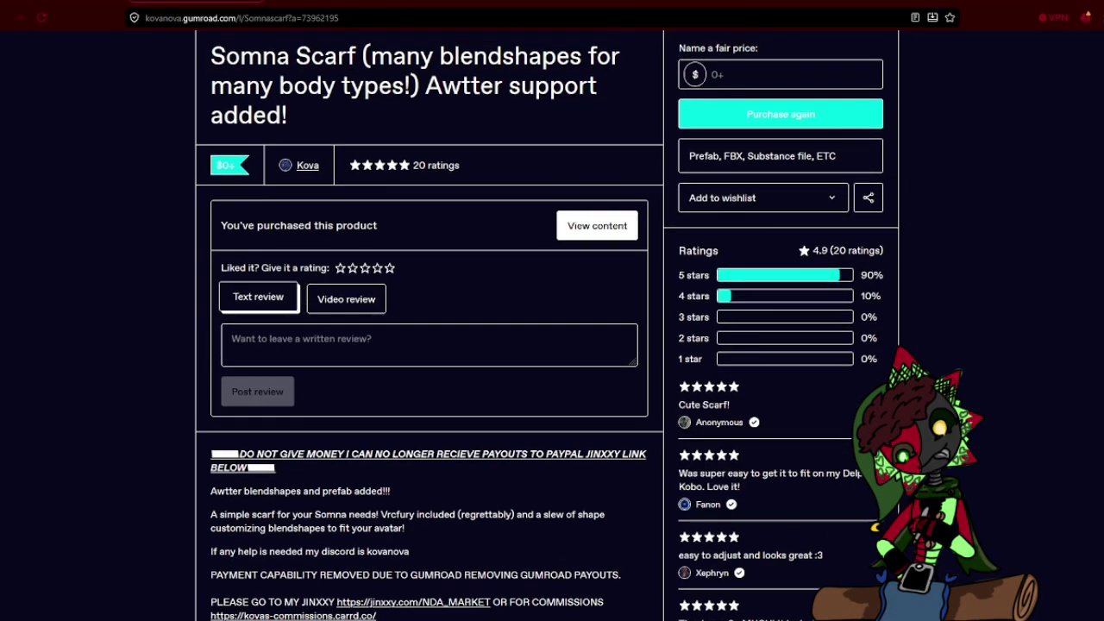
scroll(547, 345, "up", 5)
mouse_move(878, 319)
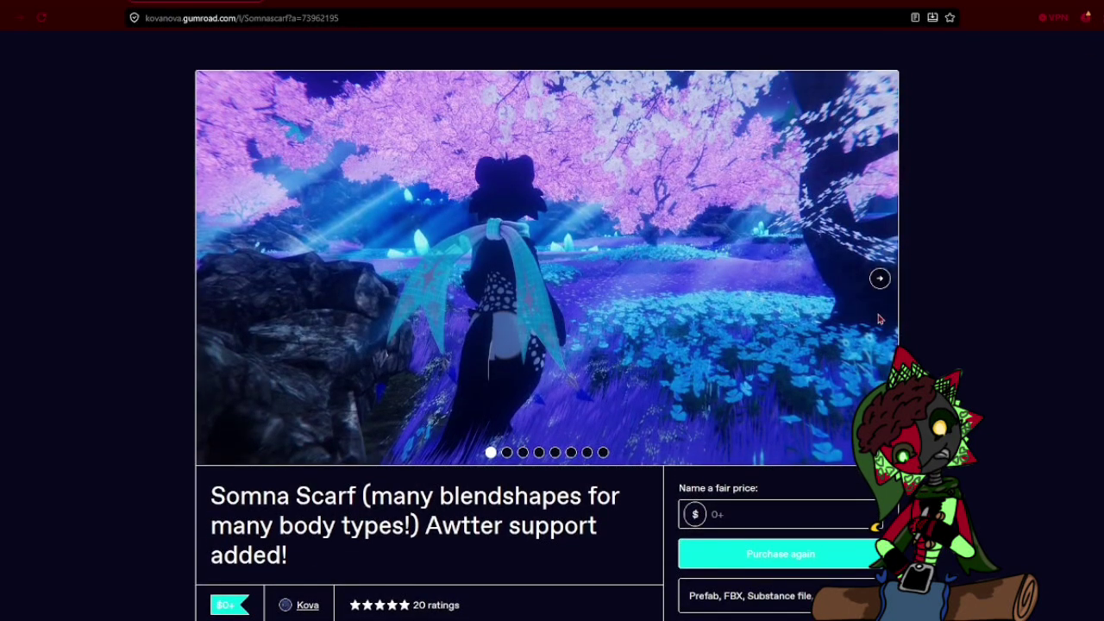
left_click(880, 285)
left_click(881, 285)
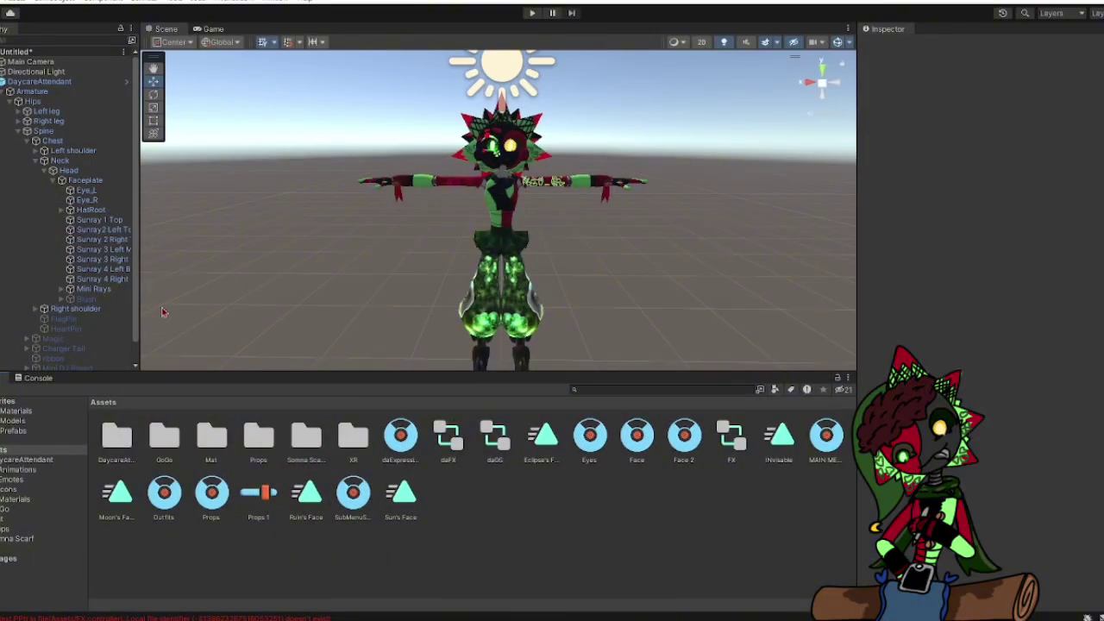
In Unity, add the Awtter Somna scarf prefab from the Somna Scarf folder to the scene and parent it under the Neck bone.
left_click(54, 181)
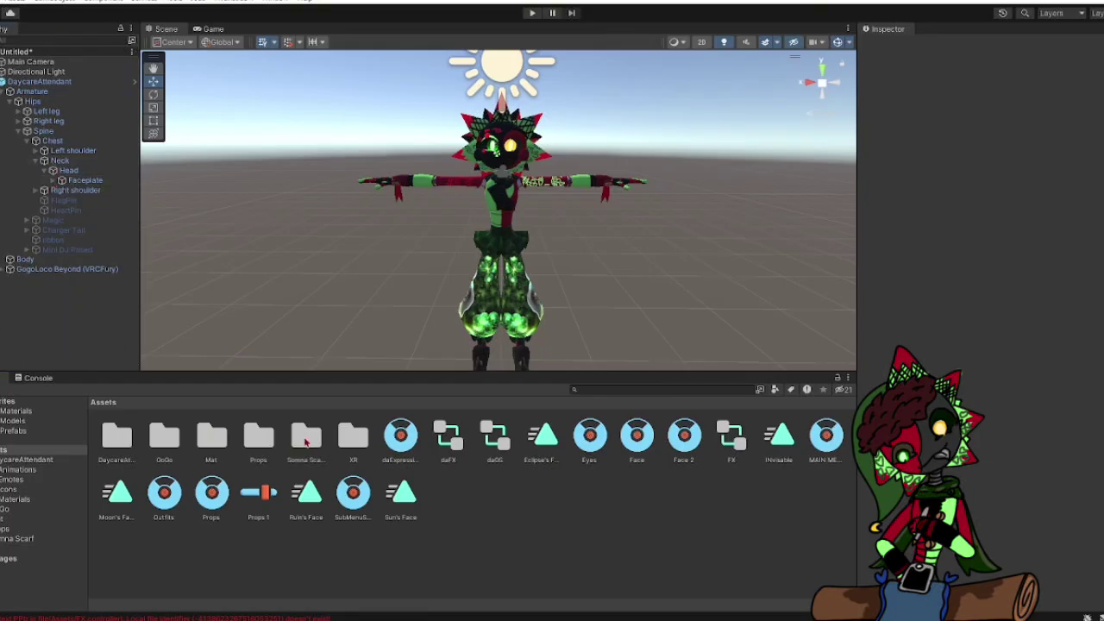
double_click(305, 438)
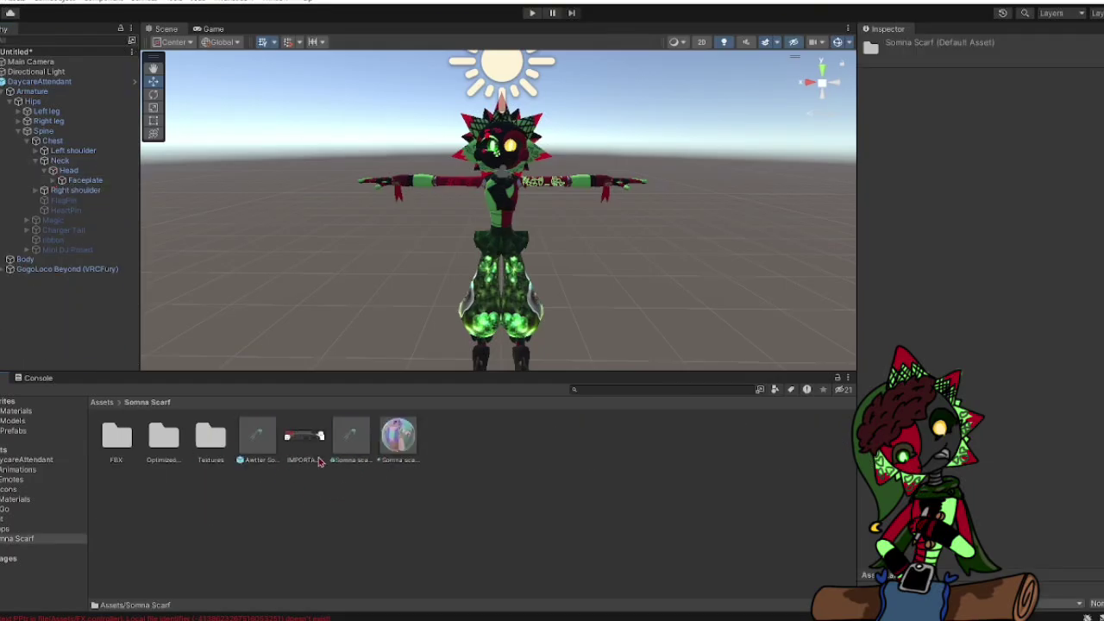
left_click_drag(259, 438, 451, 334)
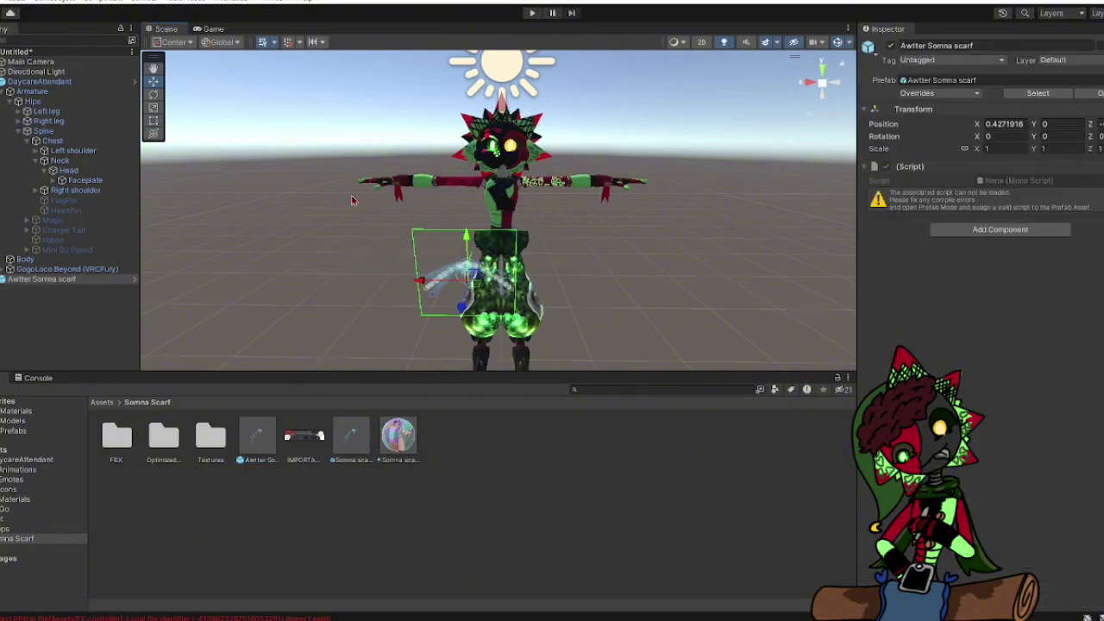
left_click_drag(43, 278, 79, 170)
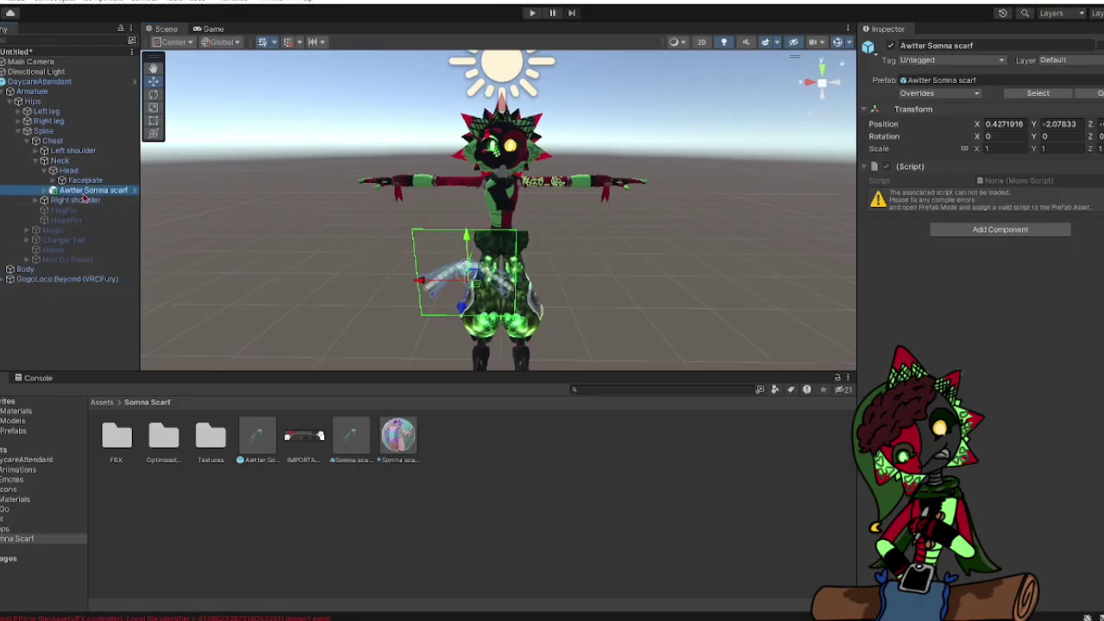
Centre the scarf on the avatar and raise it to the neck area, at about X 0.007 and Y -0.894.
left_click_drag(463, 313, 503, 340)
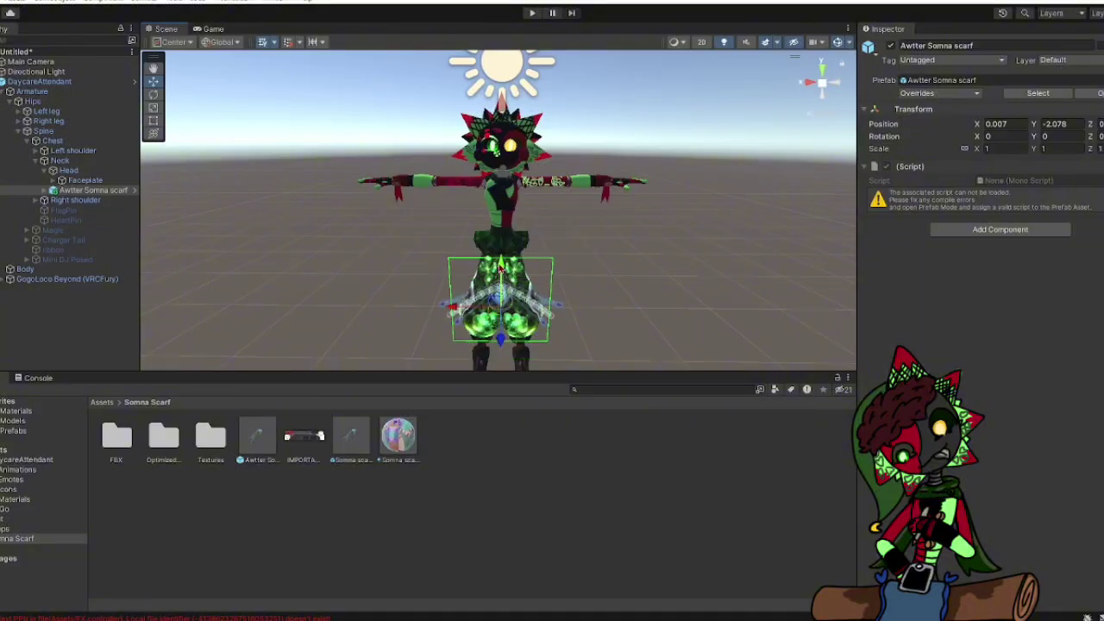
left_click_drag(500, 270, 580, 207)
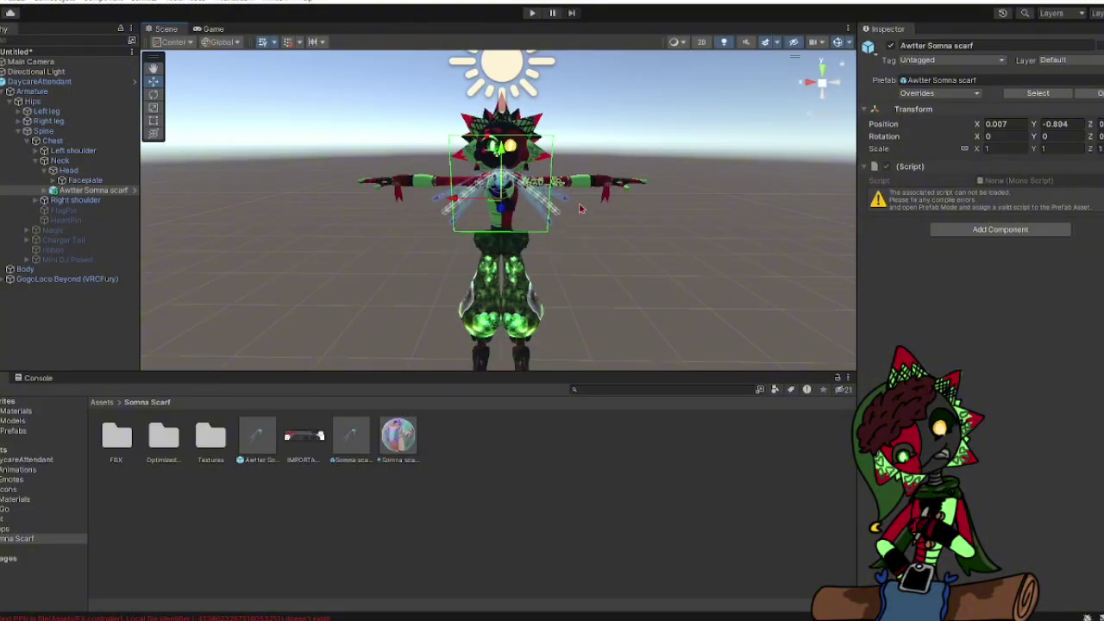
scroll(682, 194, "up", 5)
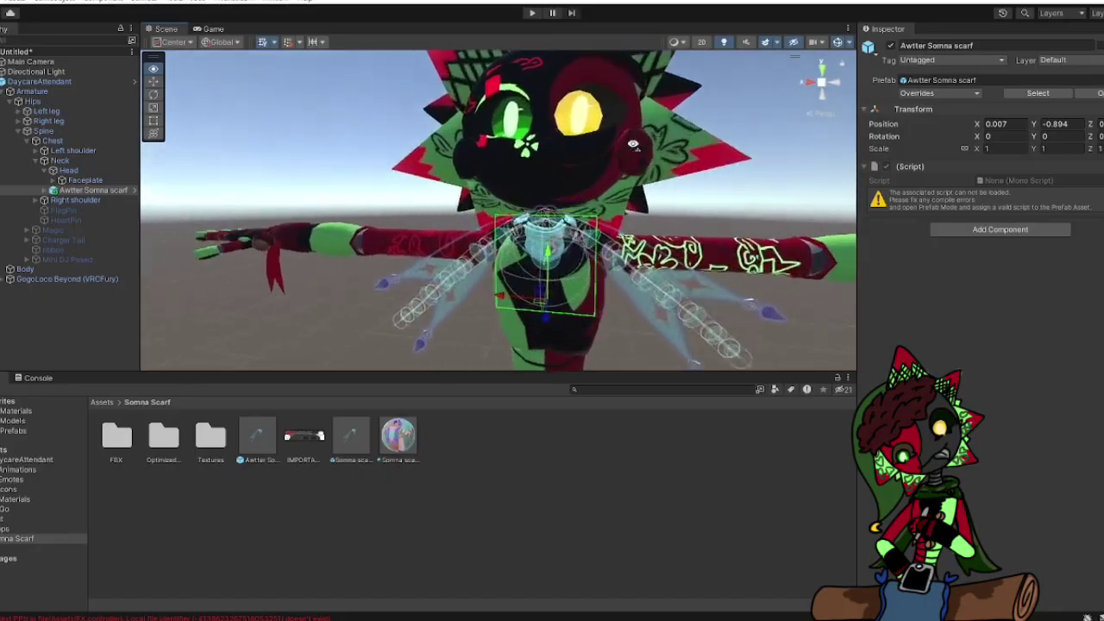
Scale the scarf uniformly to about 1.94 and shift it to wrap around the avatar's neck.
left_click_drag(681, 195, 334, 179, "alt")
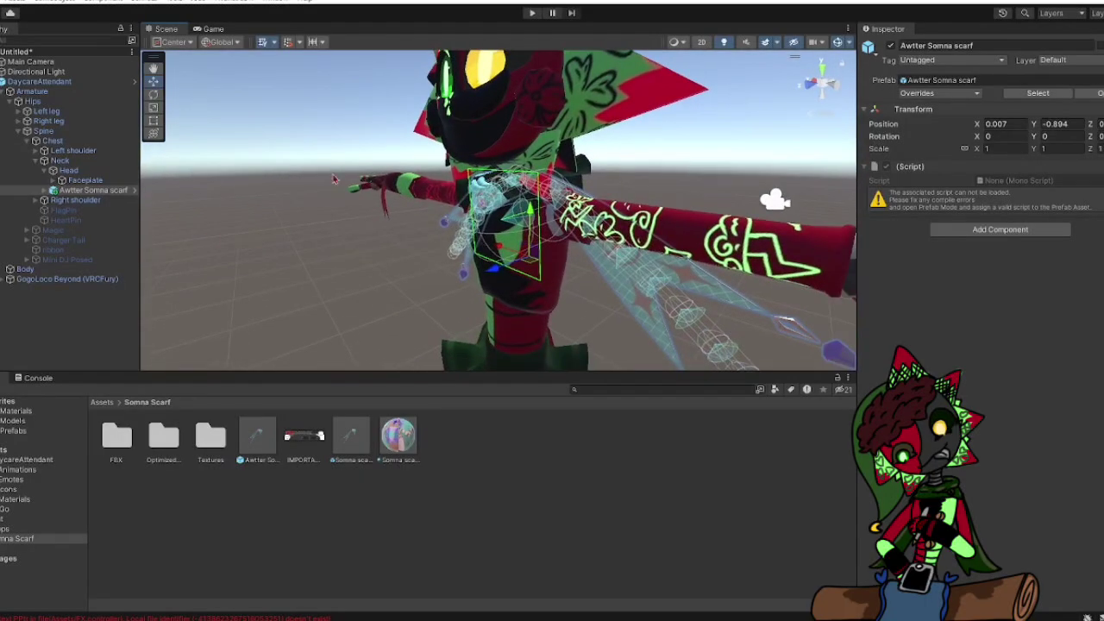
left_click(154, 108)
left_click_drag(502, 270, 560, 263)
left_click(153, 82)
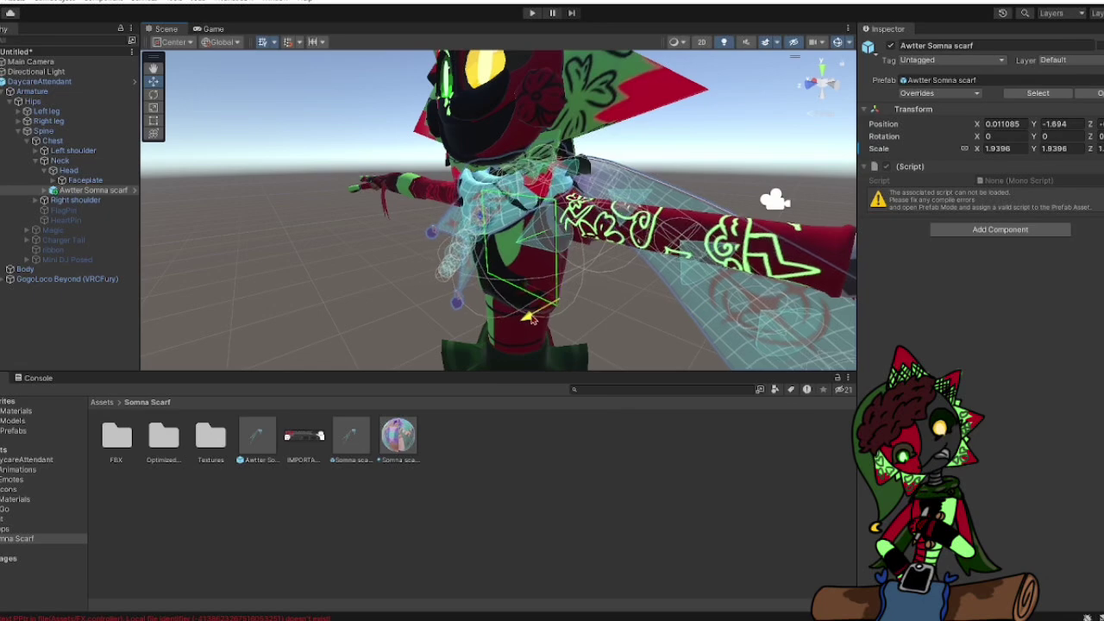
left_click_drag(530, 319, 537, 290)
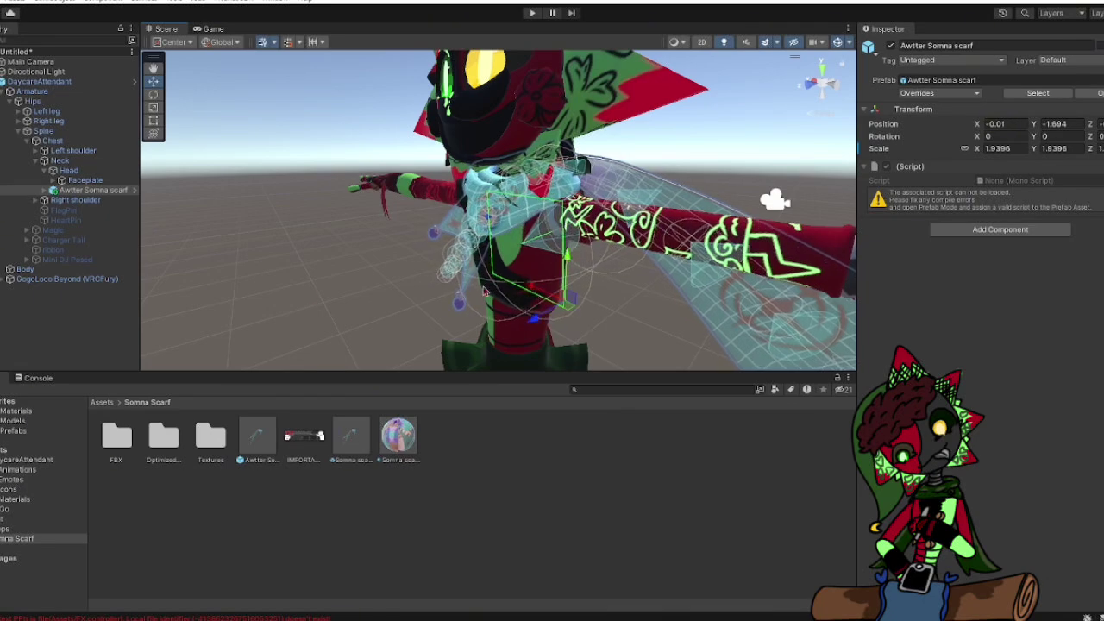
Enlarge the scarf uniformly to about 2.04 and fine-tune its position around the neck from the front.
left_click(277, 301)
left_click_drag(277, 301, 552, 273, "alt")
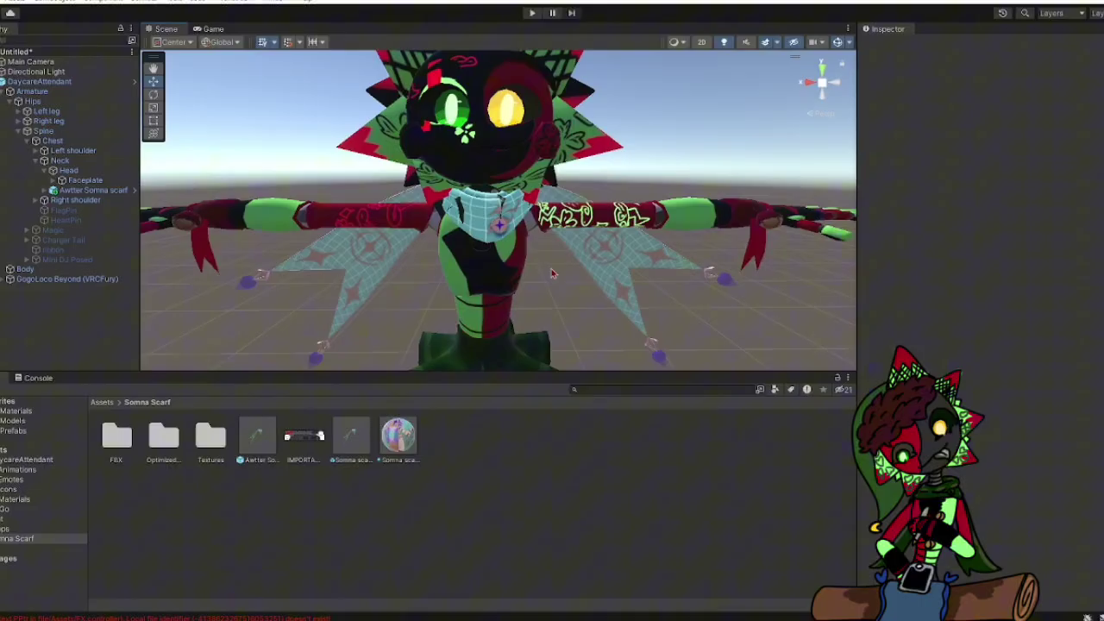
left_click(606, 270)
left_click_drag(441, 293, 437, 294)
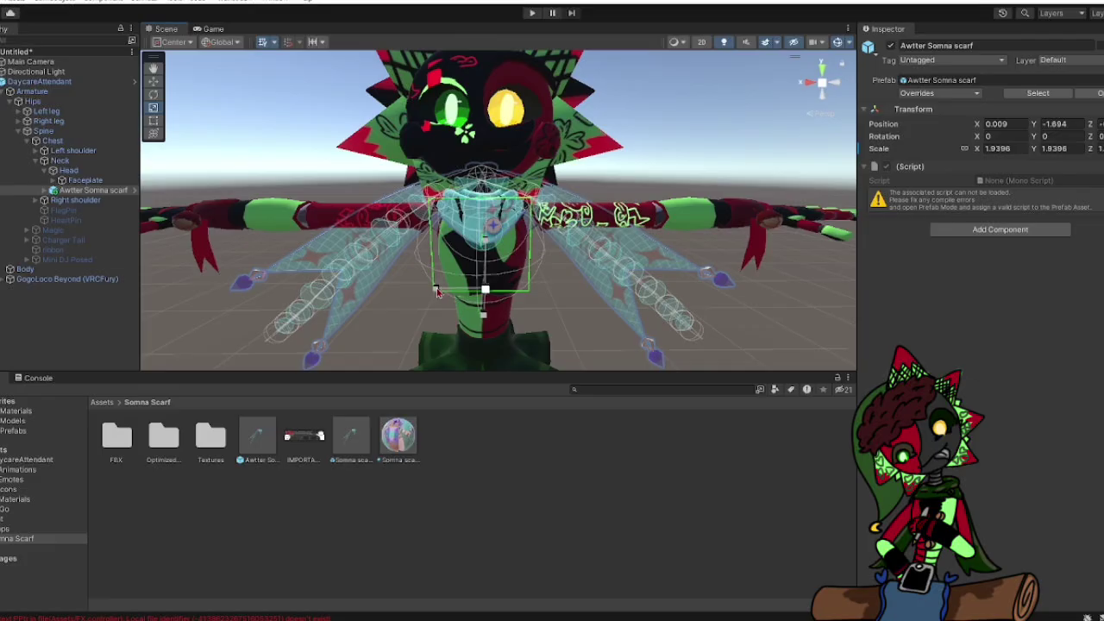
left_click_drag(437, 293, 435, 292)
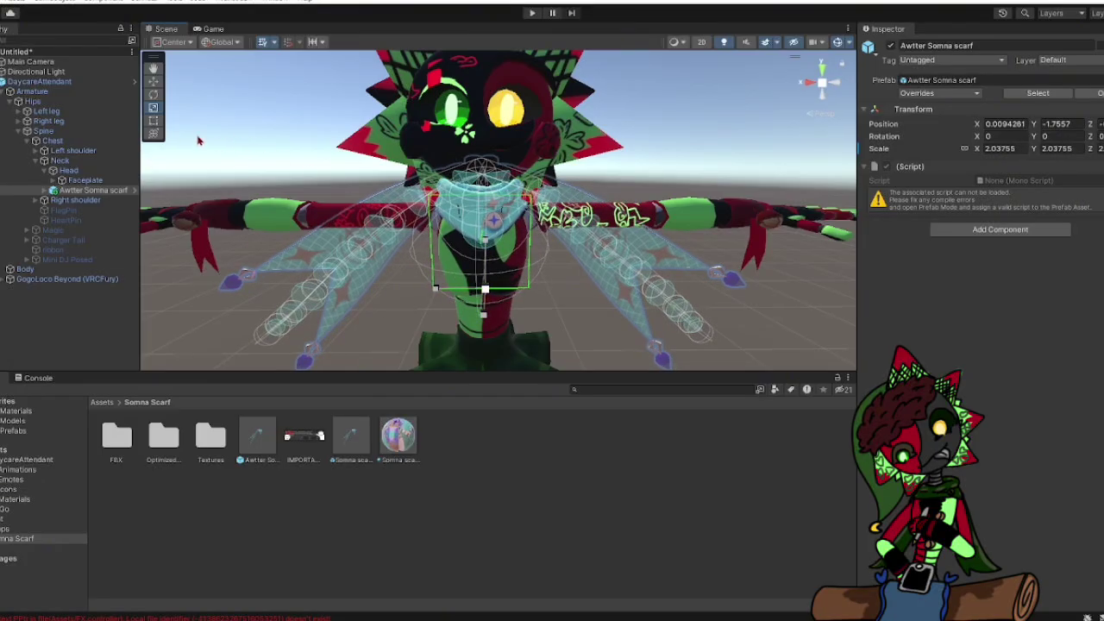
key("w")
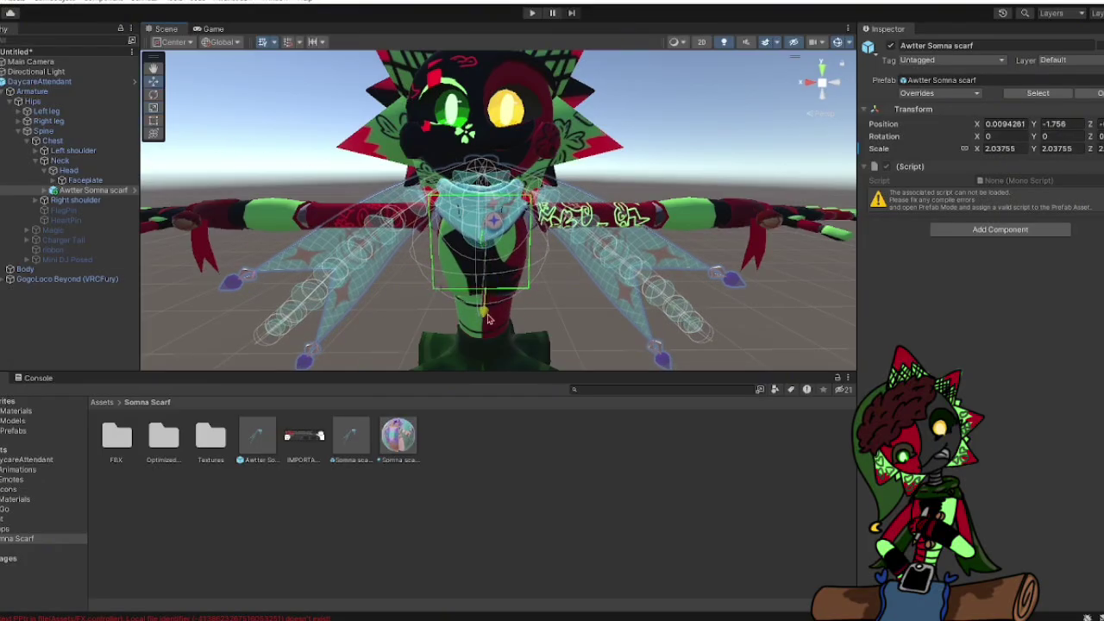
left_click_drag(487, 319, 612, 210, "alt")
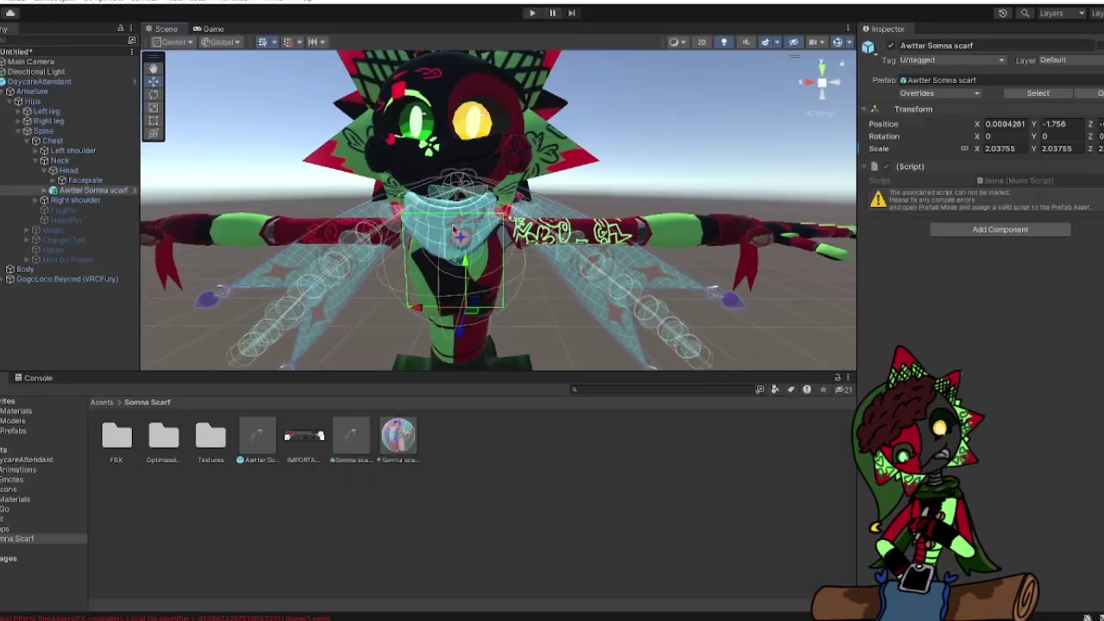
left_click_drag(465, 263, 247, 526)
left_click(469, 310)
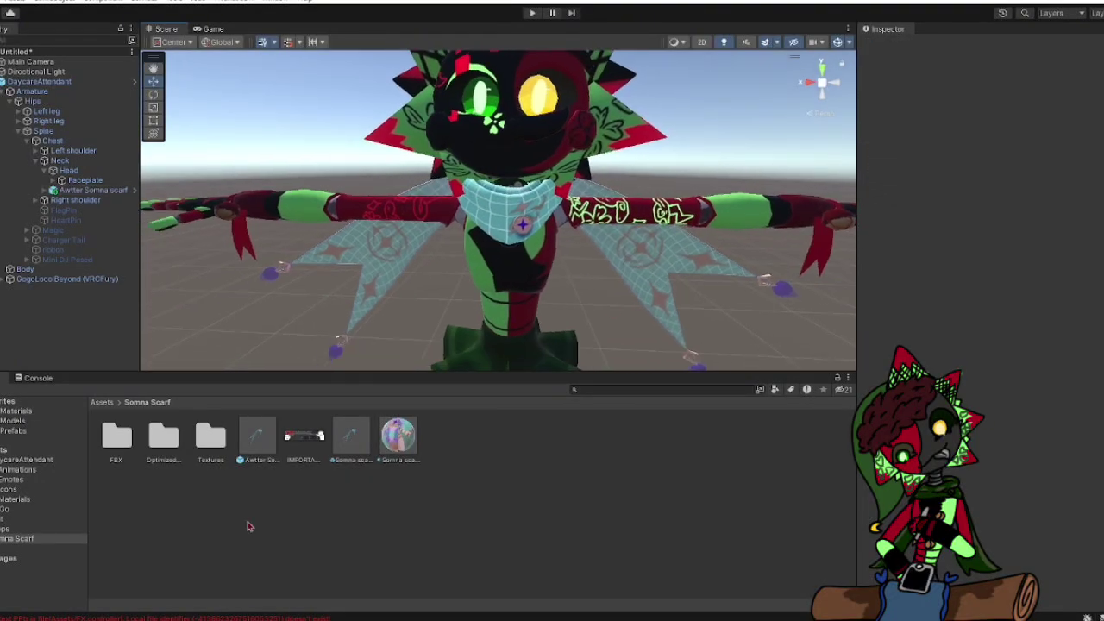
Change the Somna scarf material's shader to VRChat/Mobile/Standard Lite.
left_click(400, 440)
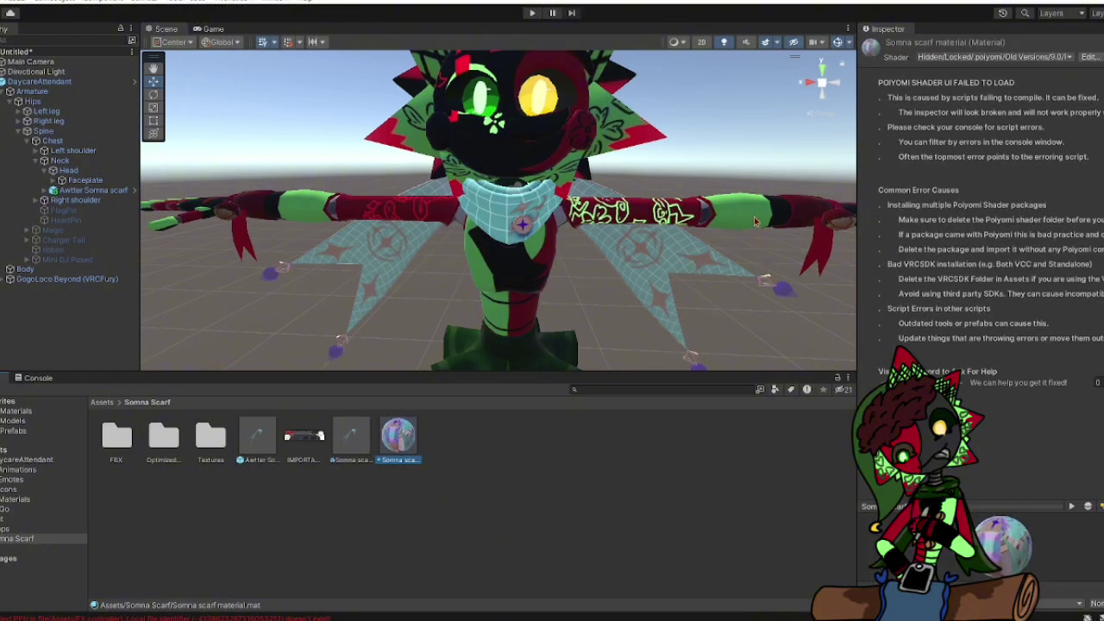
left_click(1002, 58)
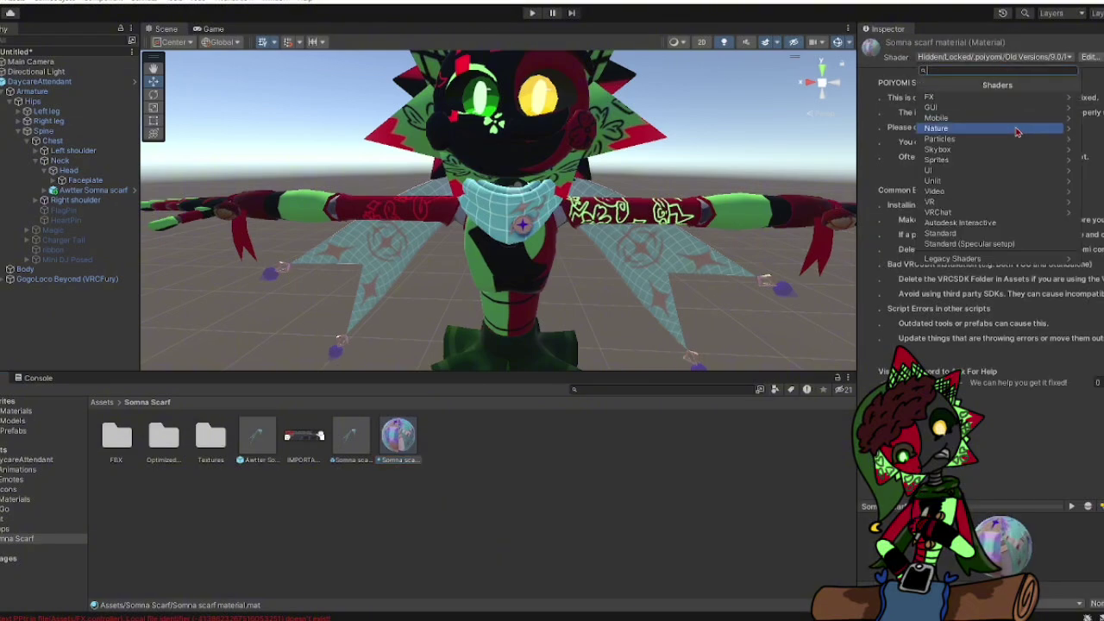
left_click(980, 215)
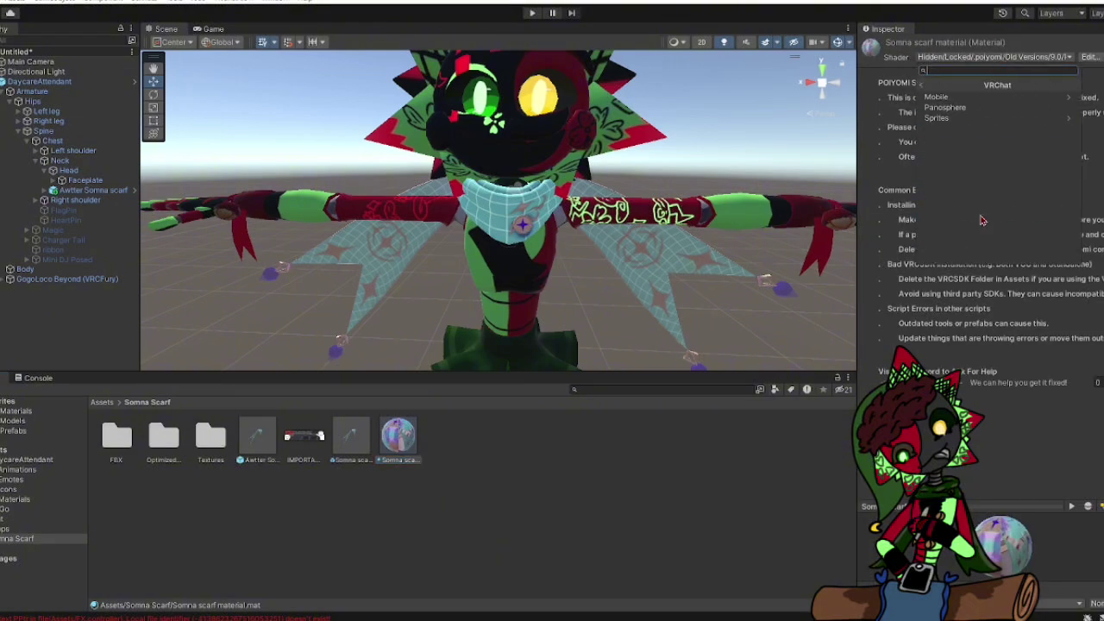
left_click(957, 97)
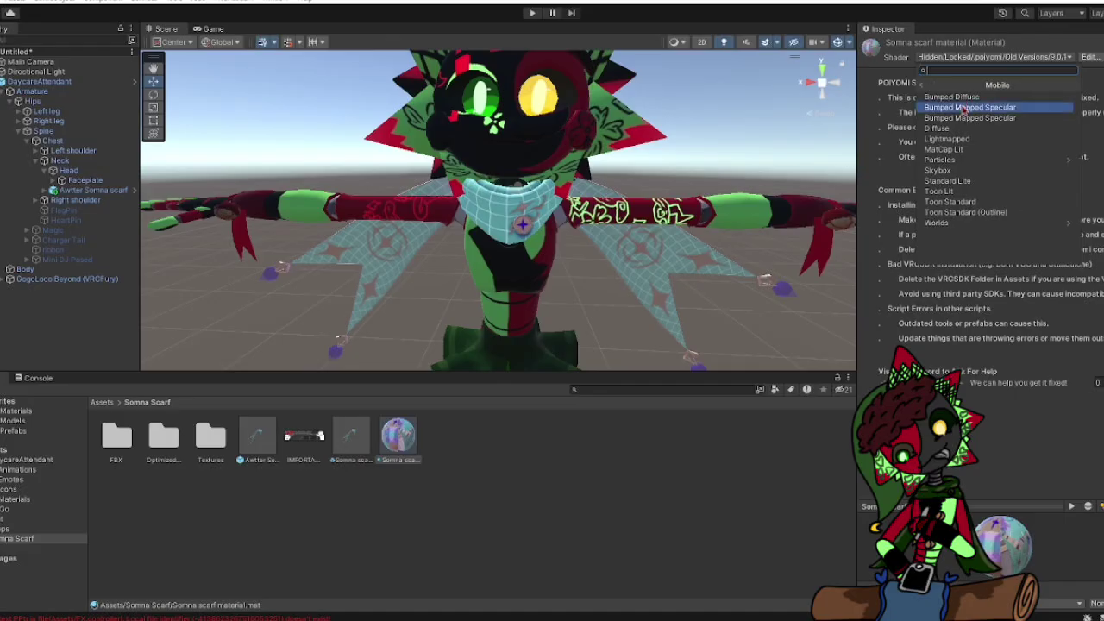
left_click(970, 185)
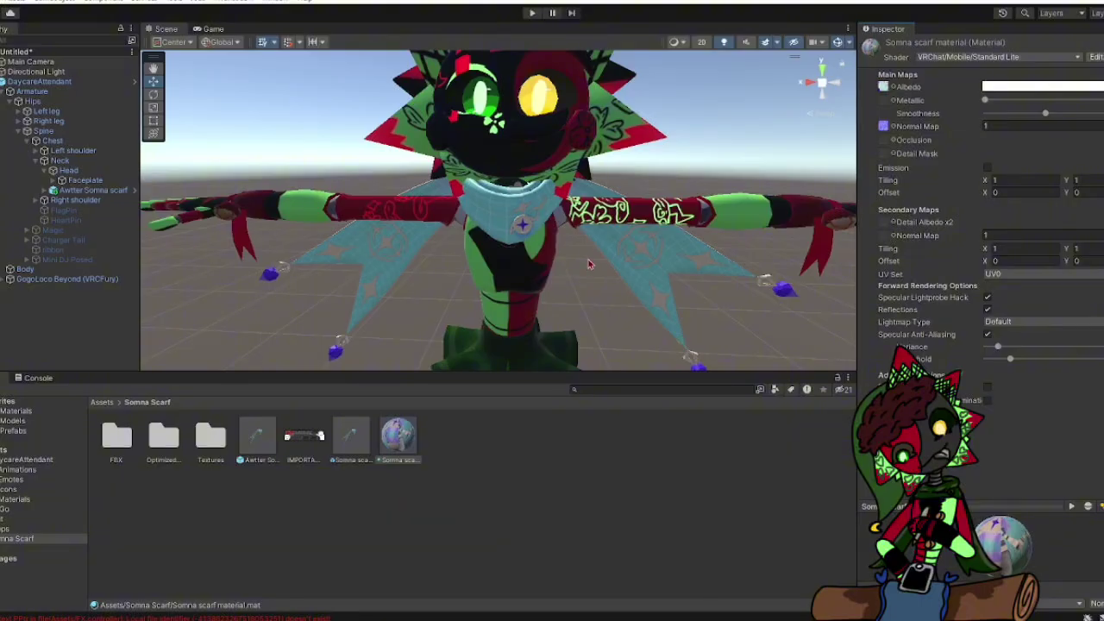
Look through the scarf's Textures folder, then the Pictures and Camera Roll folders in File Explorer, for a usable scarf texture.
double_click(220, 445)
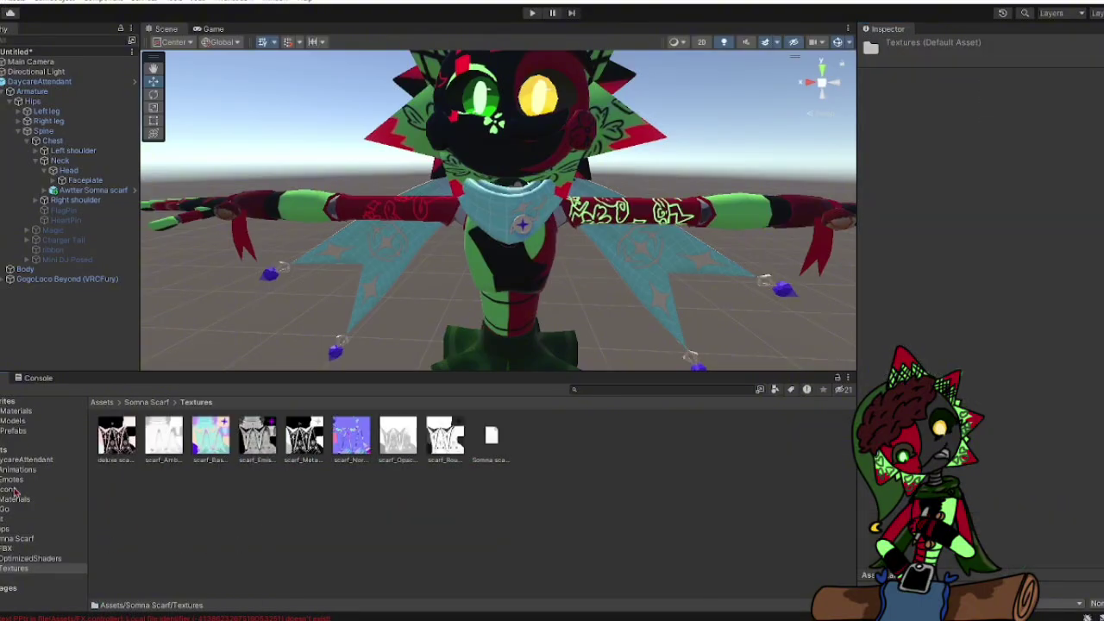
key("alt+Tab")
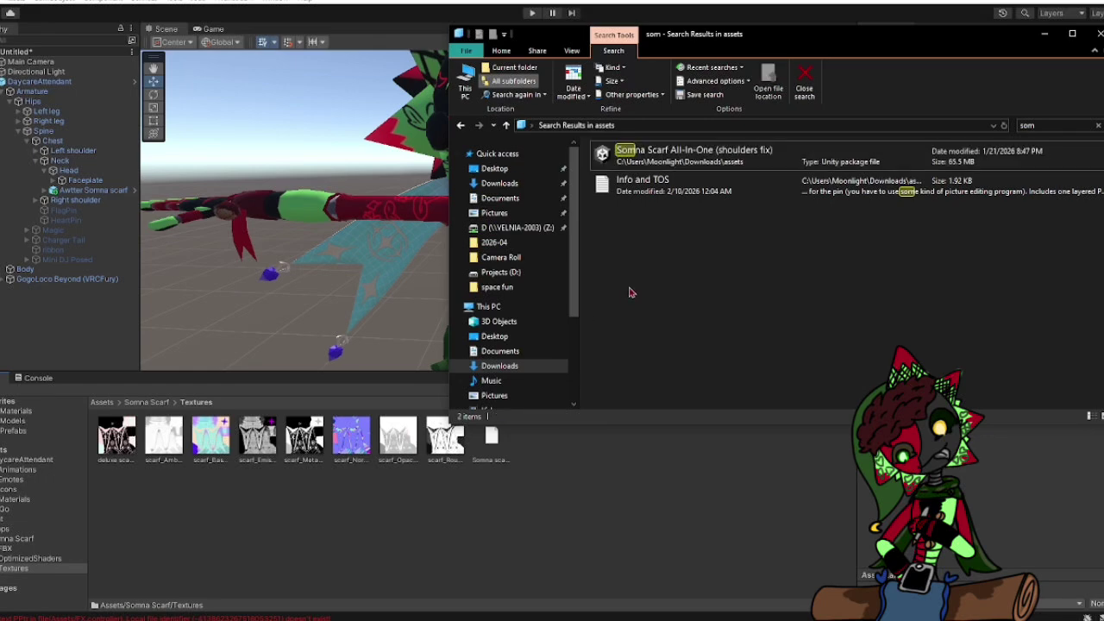
left_click(496, 395)
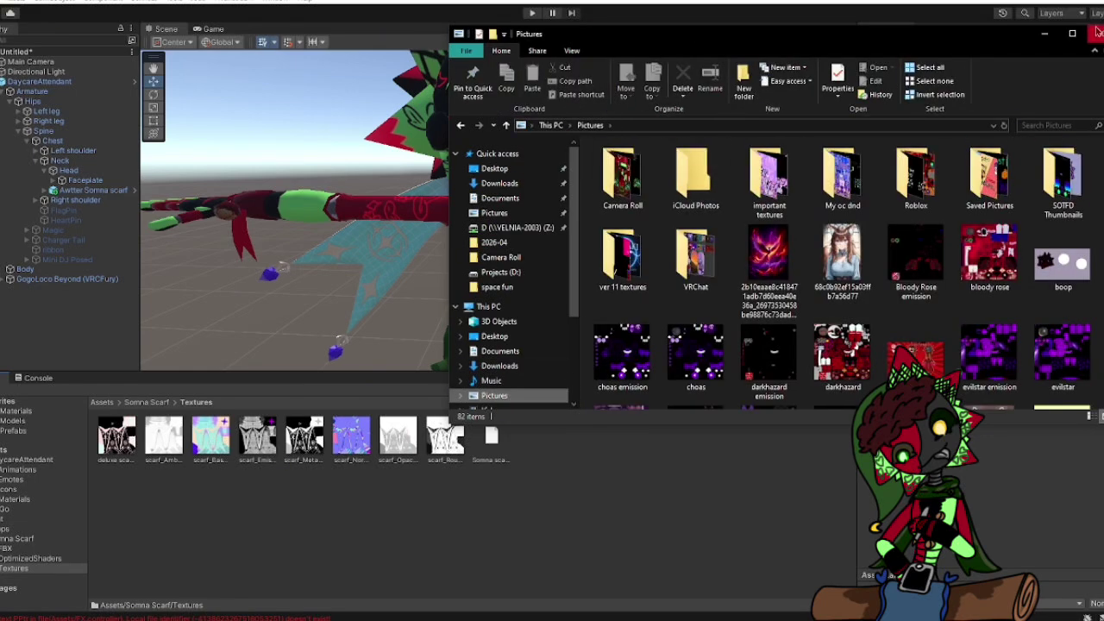
scroll(1097, 160, "down", 5)
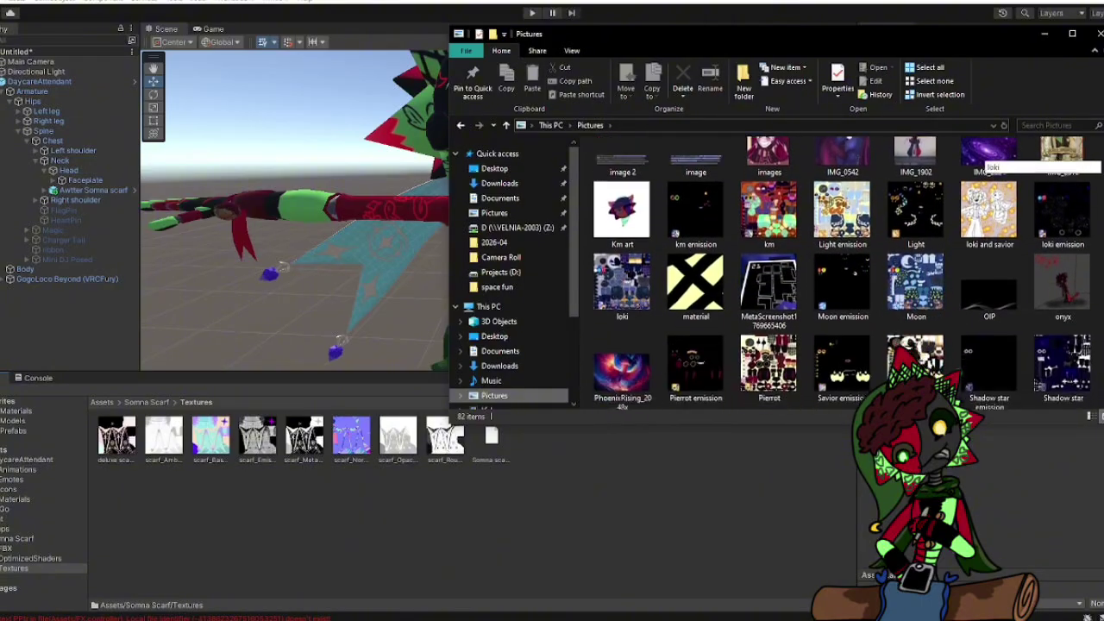
scroll(1097, 160, "down", 8)
scroll(1097, 160, "up", 10)
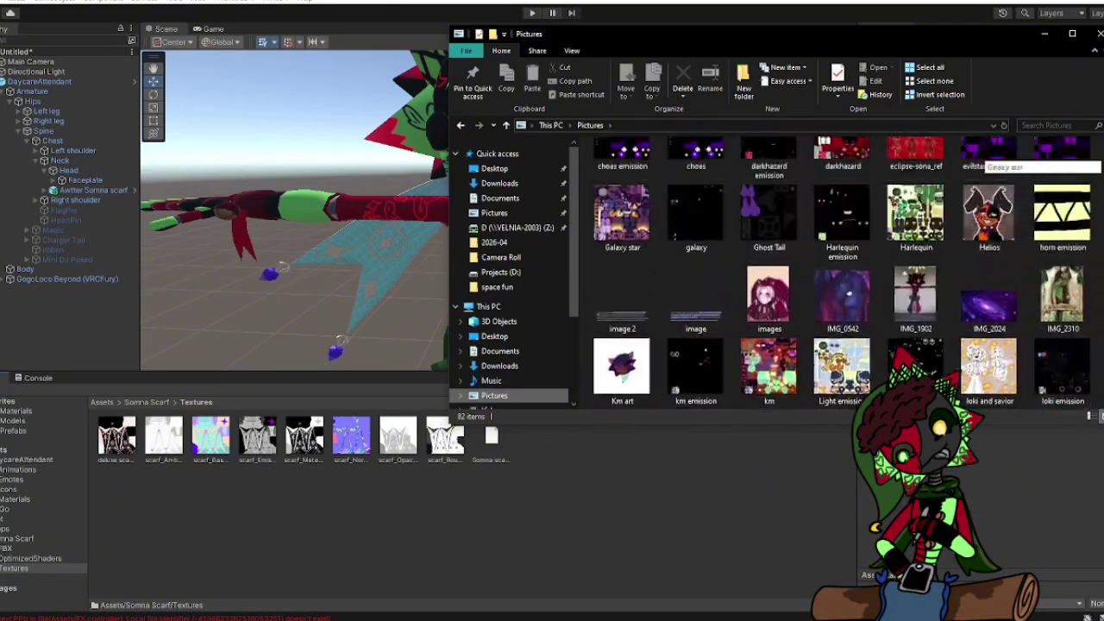
scroll(983, 160, "up", 4)
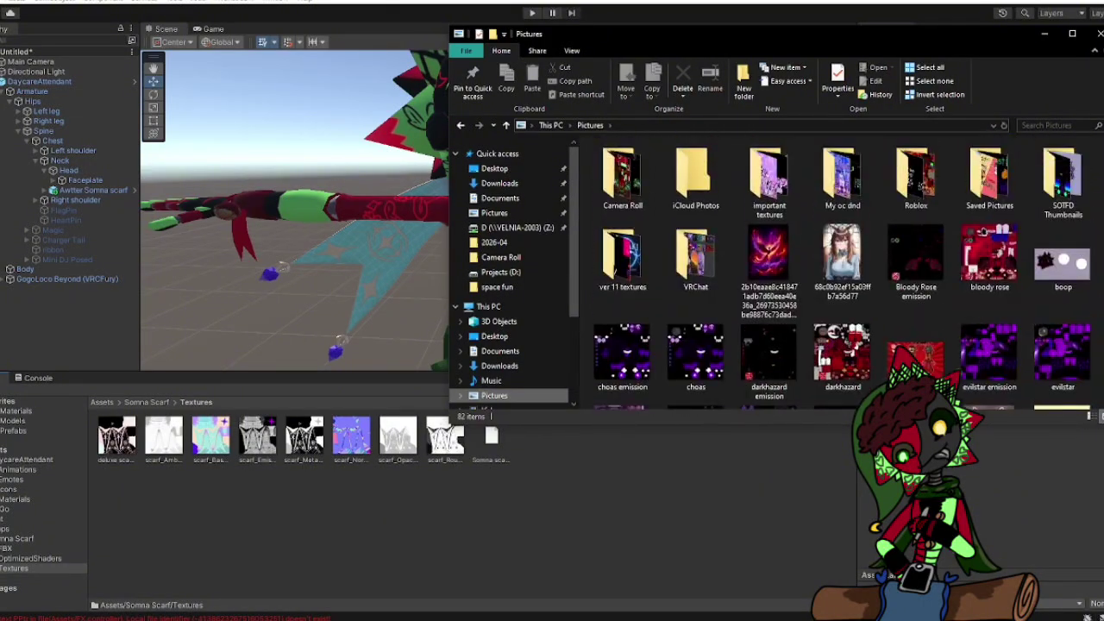
left_click(1044, 36)
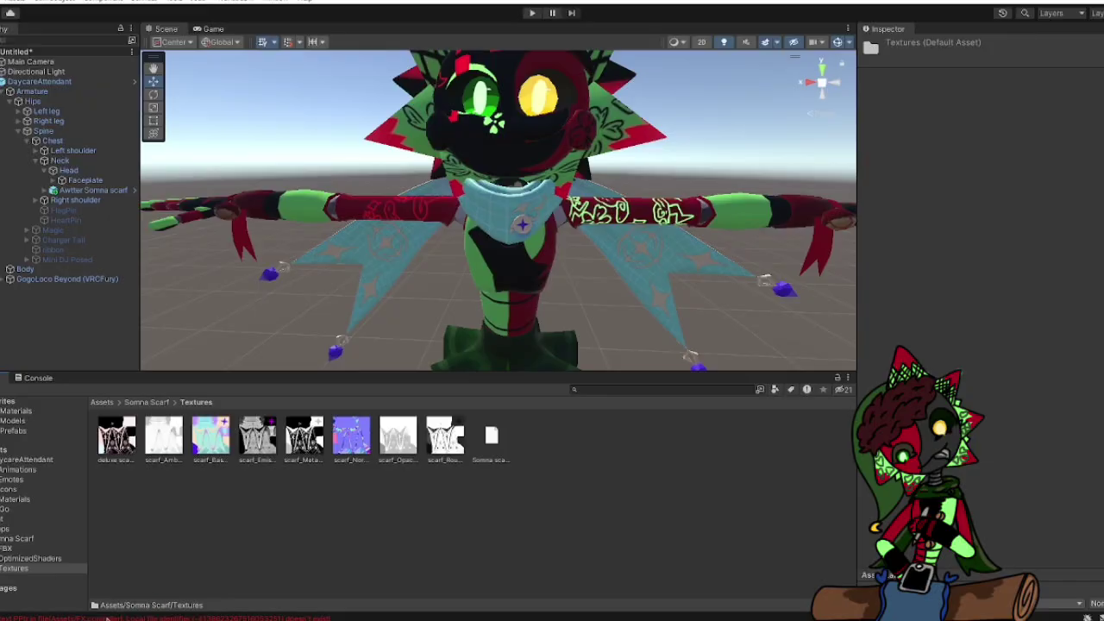
key("alt+Tab")
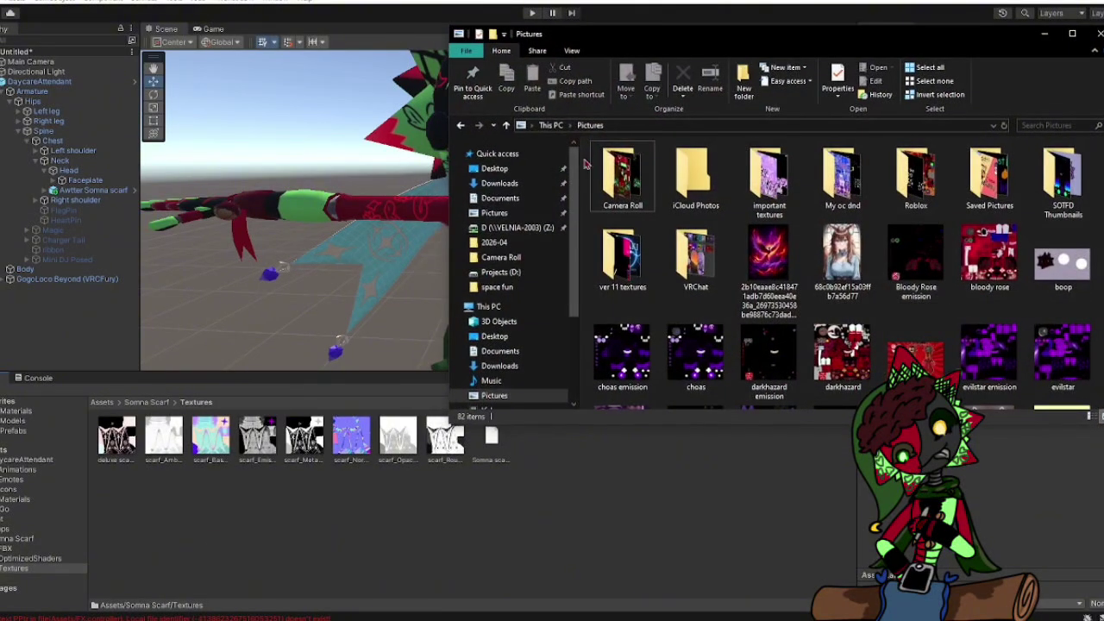
double_click(607, 164)
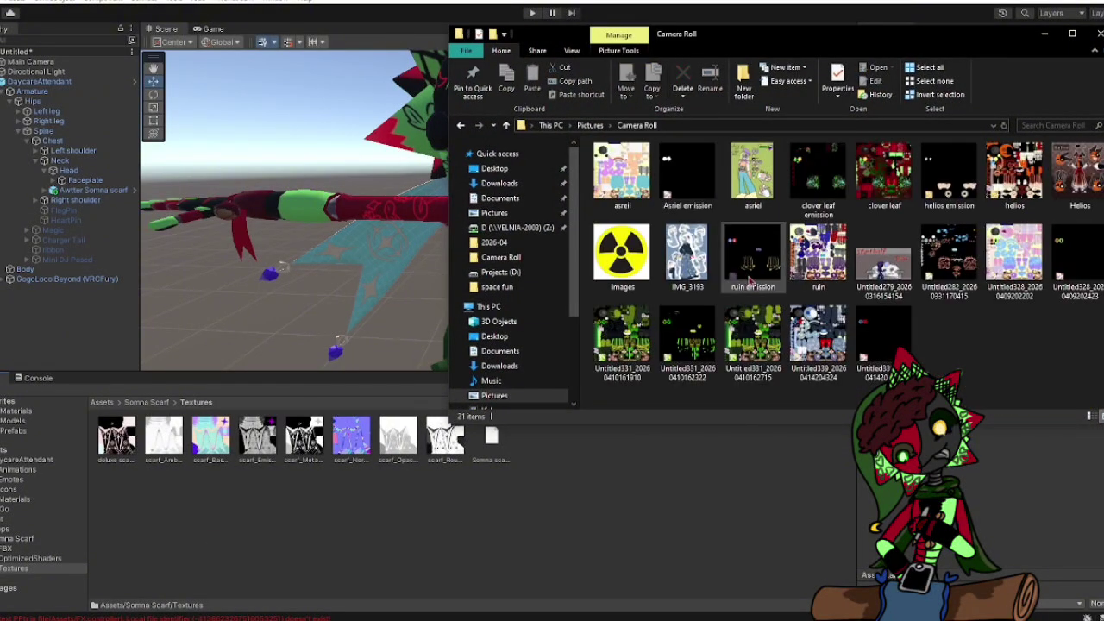
left_click(1044, 35)
Switch to GIMP, create a new blank image and bucket-fill its canvas with black.
left_click(52, 612)
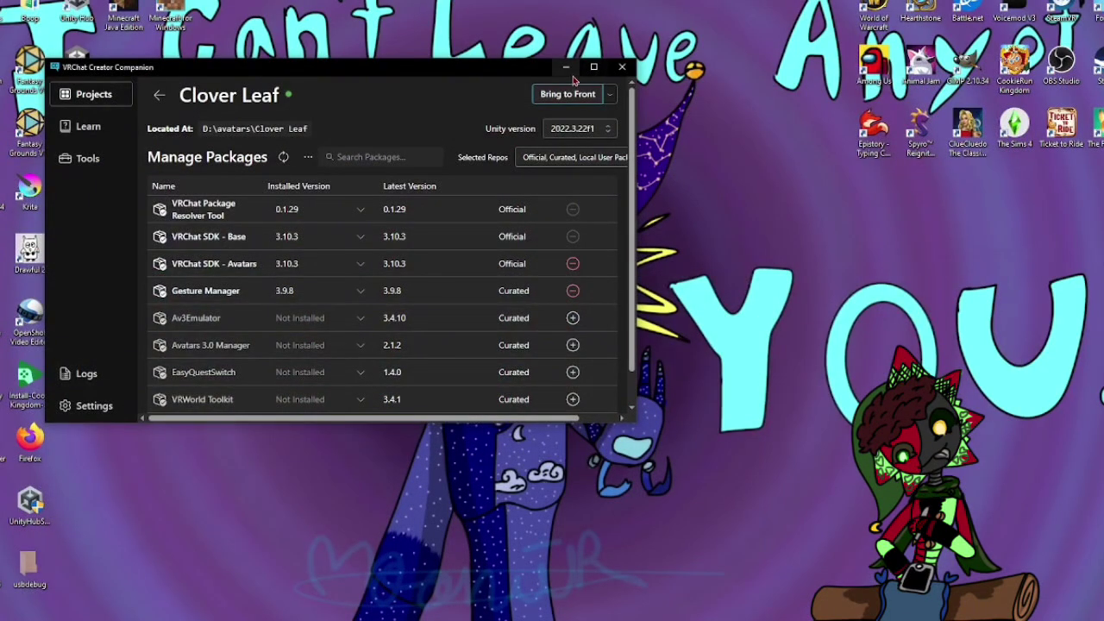
left_click(573, 53)
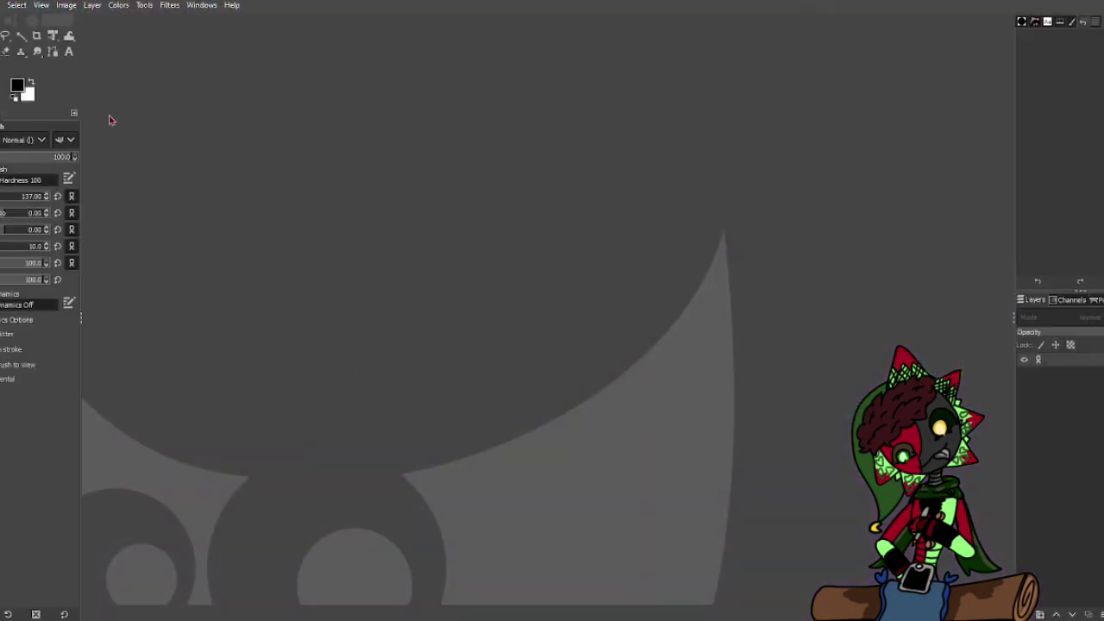
key("alt+f")
key("Return")
left_click(110, 145)
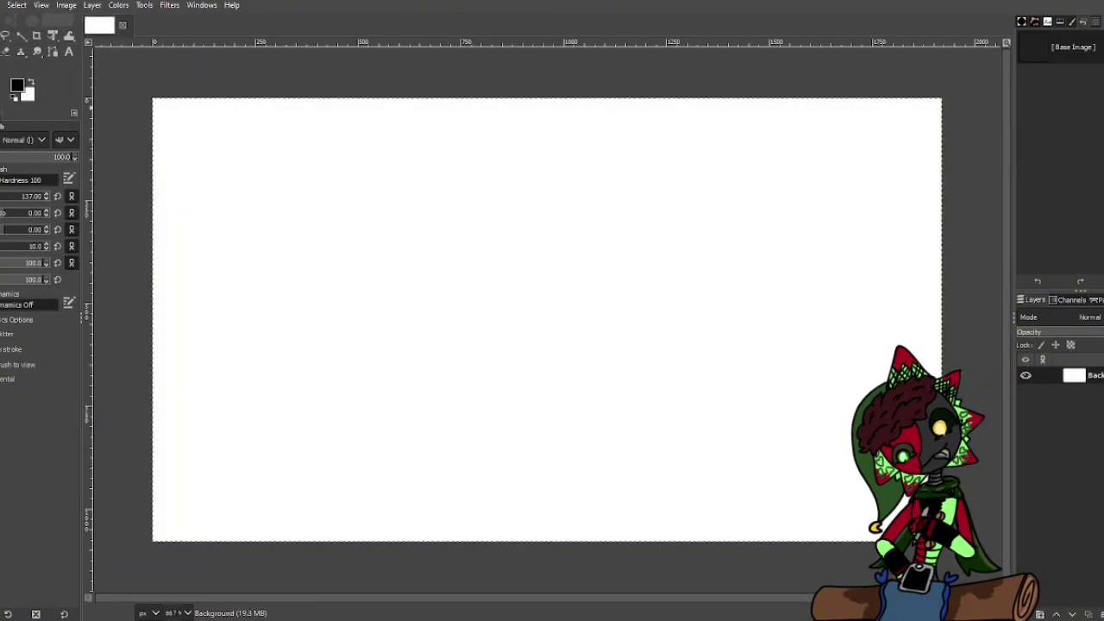
key("shift+b")
left_click(362, 233)
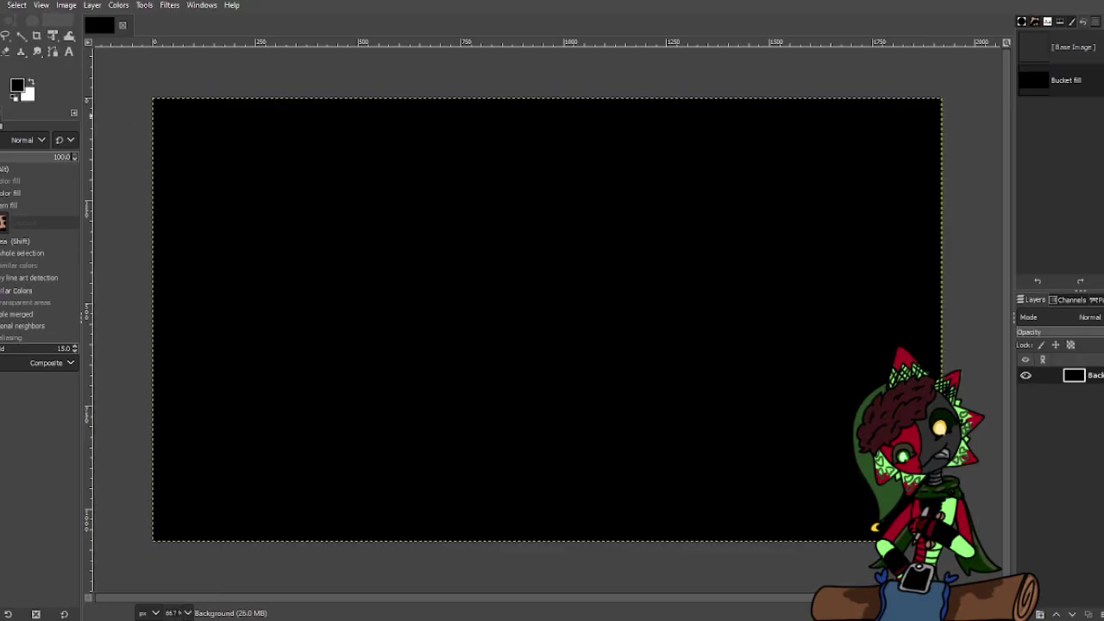
Set up the Paintbrush with dark green 022200 as foreground colour and a size of 16.
key("p")
left_click(17, 85)
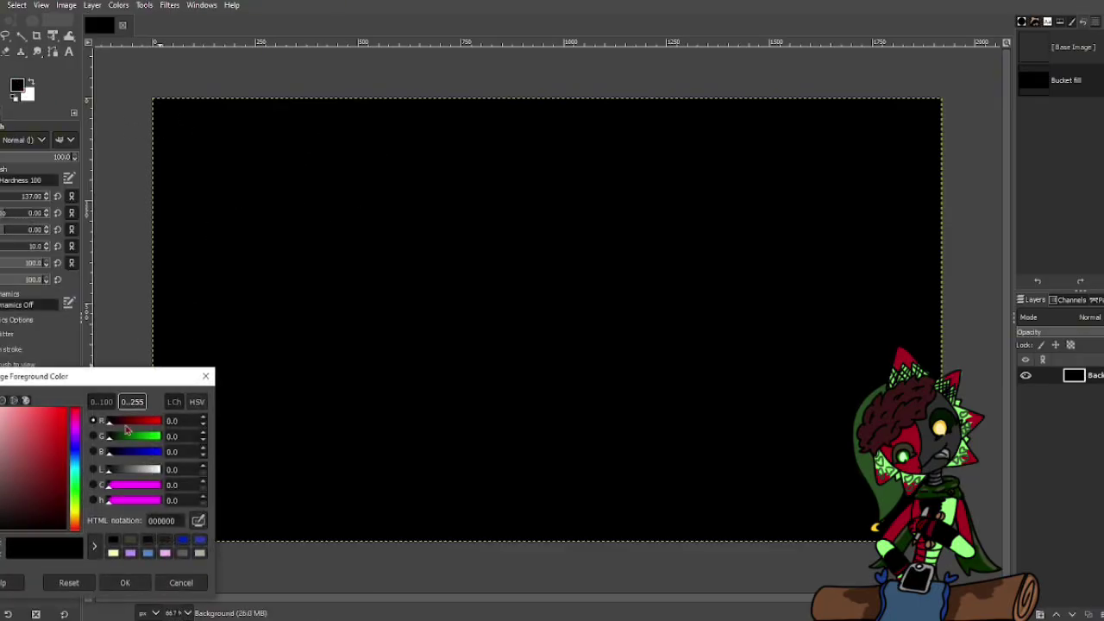
left_click(75, 498)
left_click(58, 509)
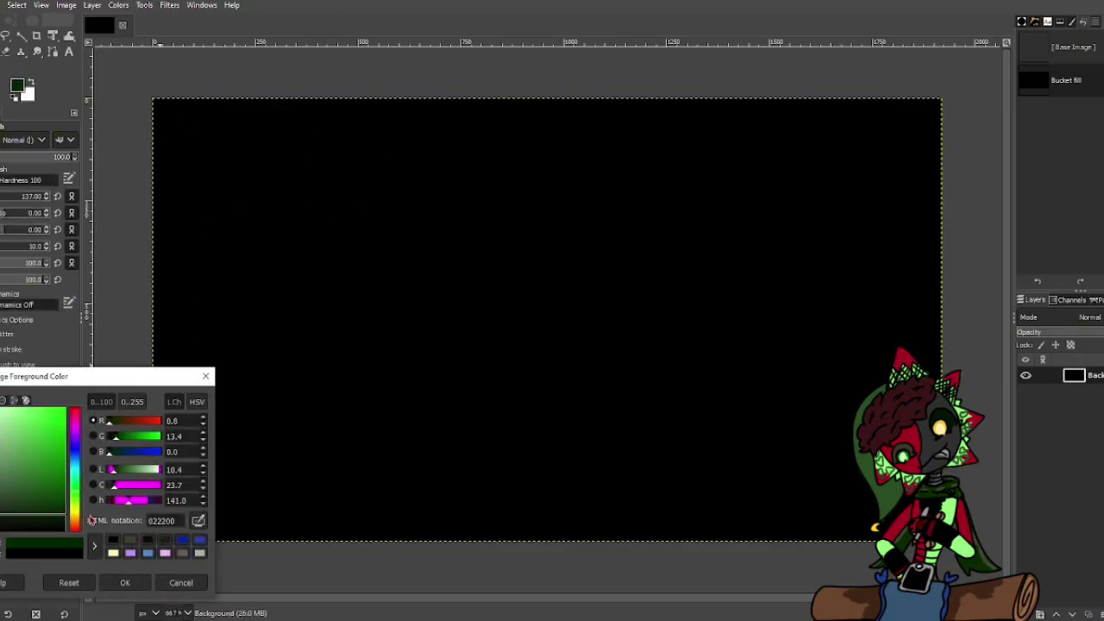
left_click(124, 583)
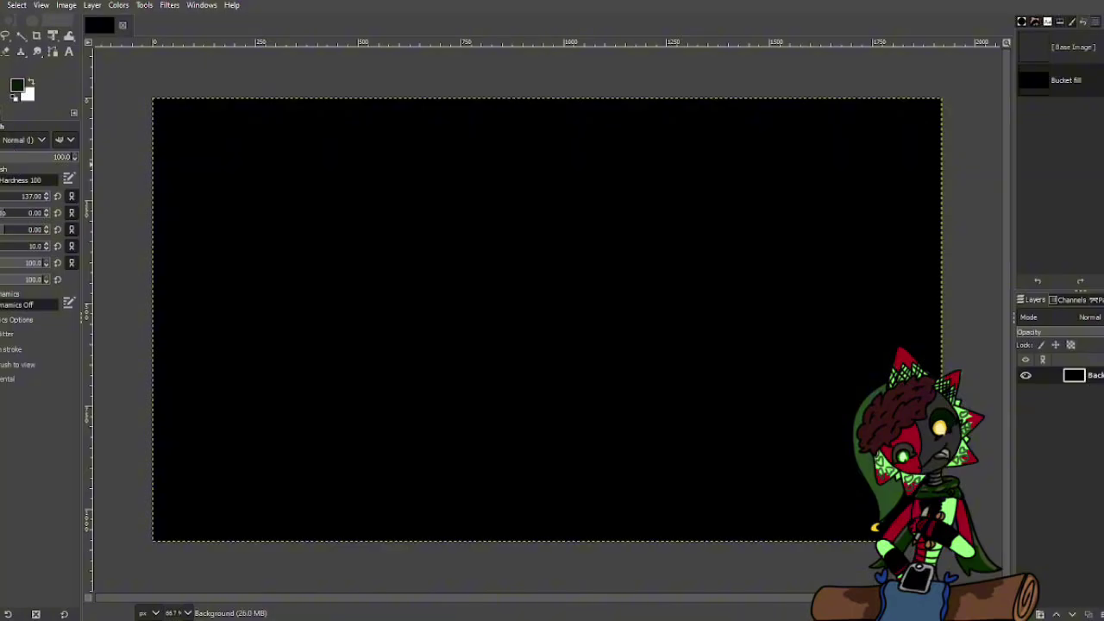
left_click_drag(2, 196, 0, 196)
Paint six roughly parallel diagonal dark green lines across the black canvas, rising from lower left to upper right.
left_click_drag(159, 214, 307, 91)
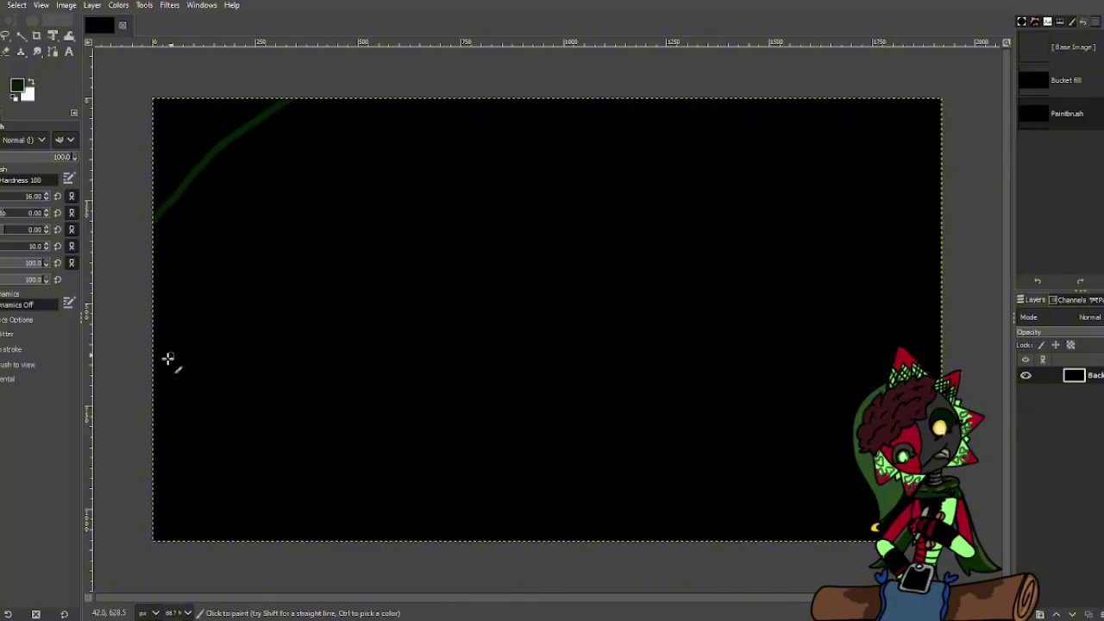
mouse_move(126, 377)
left_mouse_down()
mouse_move(296, 216)
mouse_move(465, 81)
left_mouse_up()
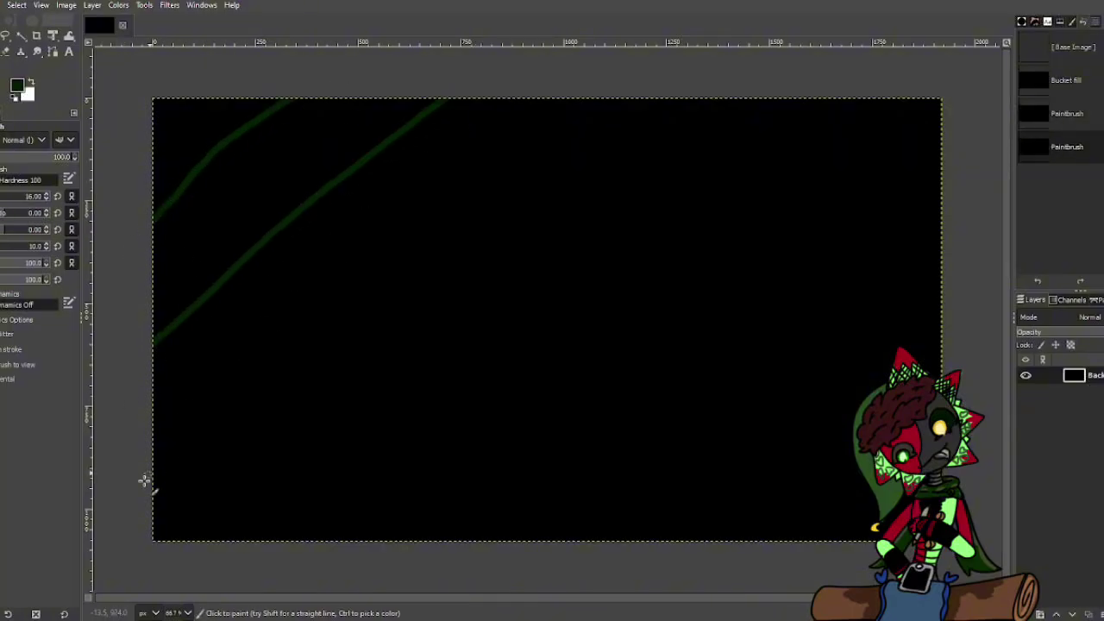
mouse_move(162, 468)
left_mouse_down()
mouse_move(387, 259)
mouse_move(618, 82)
left_mouse_up()
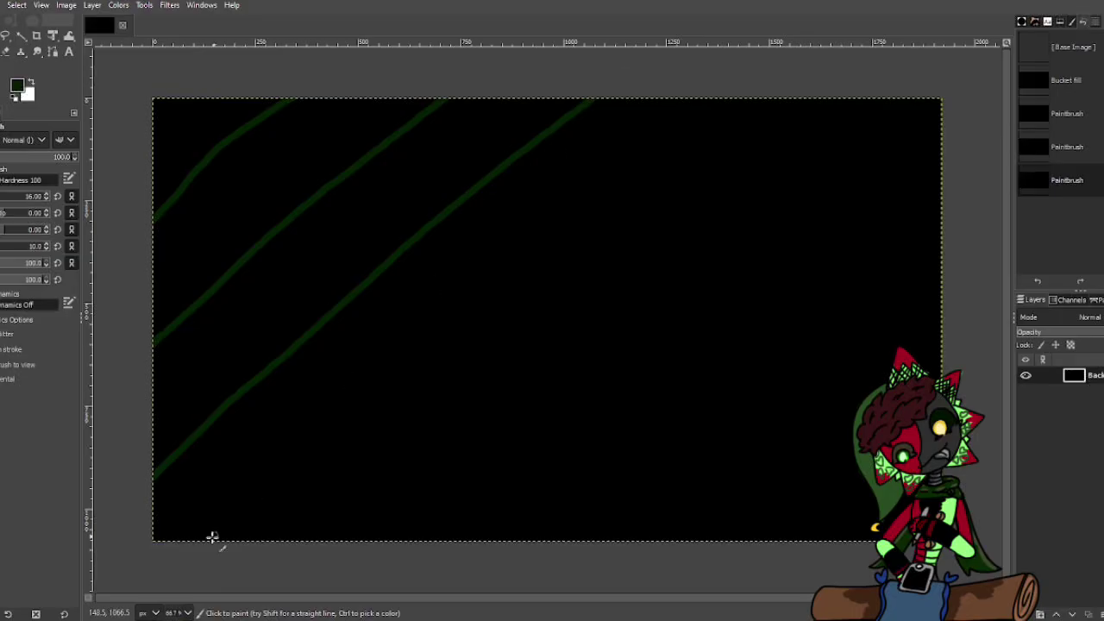
left_click_drag(182, 550, 861, 85)
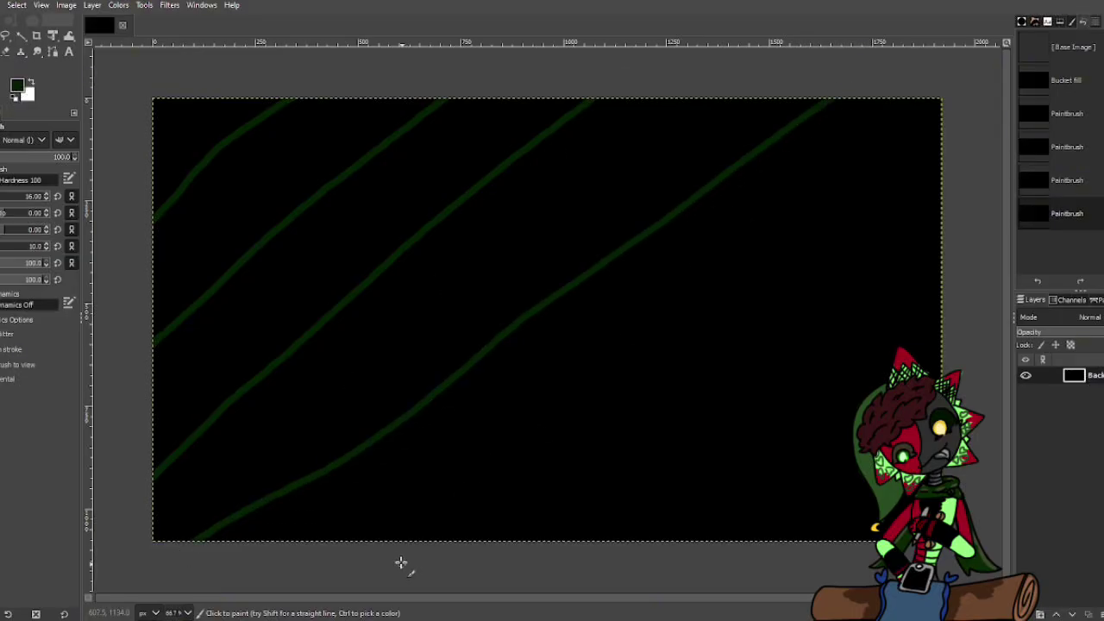
mouse_move(405, 561)
left_mouse_down()
mouse_move(744, 338)
mouse_move(948, 249)
left_mouse_up()
left_click_drag(604, 562, 859, 470)
left_click(803, 480)
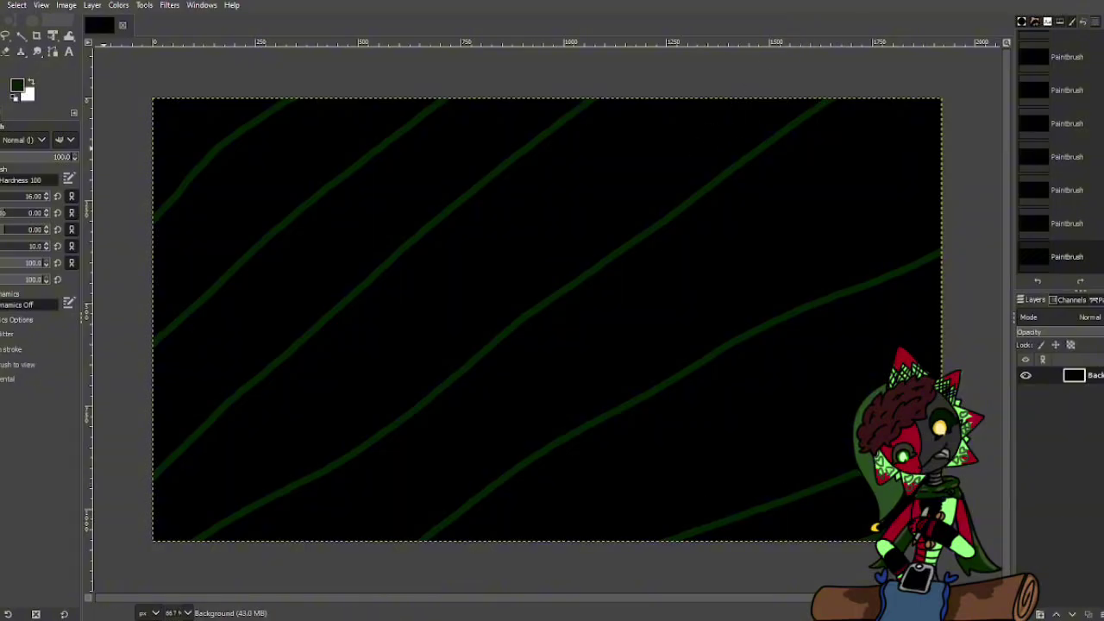
Bucket-fill every other diagonal band with the dark green, starting with the upper-left corner of the canvas.
key("shift+b")
left_click(226, 152)
left_click(364, 240)
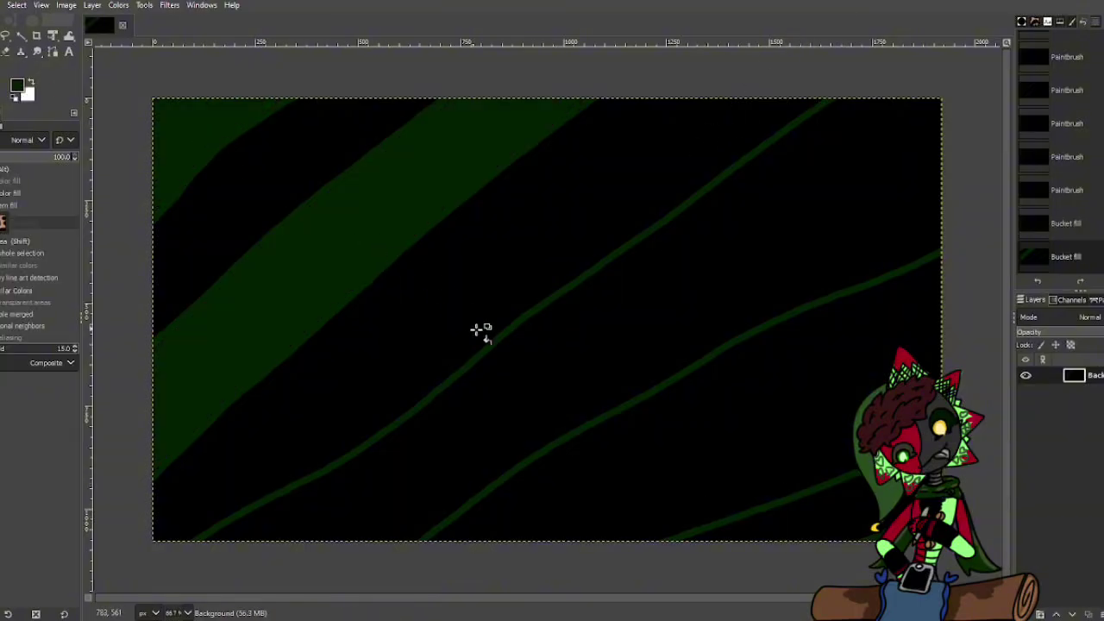
left_click(539, 381)
left_click(816, 512)
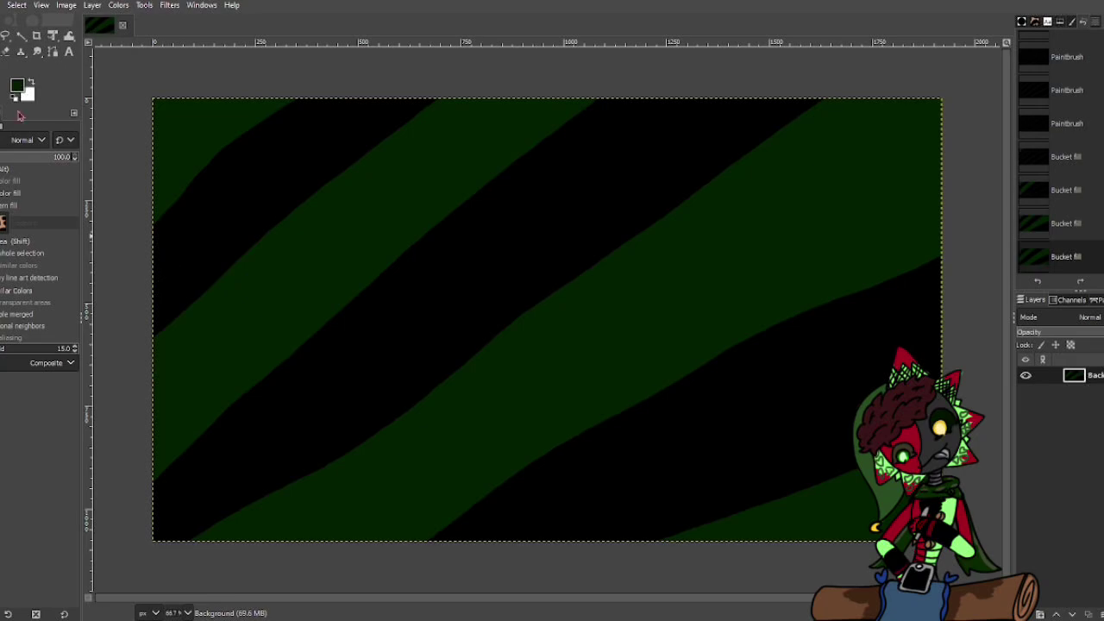
Set the foreground colour to muted green 628860 and bucket-fill the remaining black bands with it.
left_click(18, 86)
mouse_move(29, 462)
left_mouse_down()
mouse_move(18, 439)
mouse_move(3, 470)
left_mouse_up()
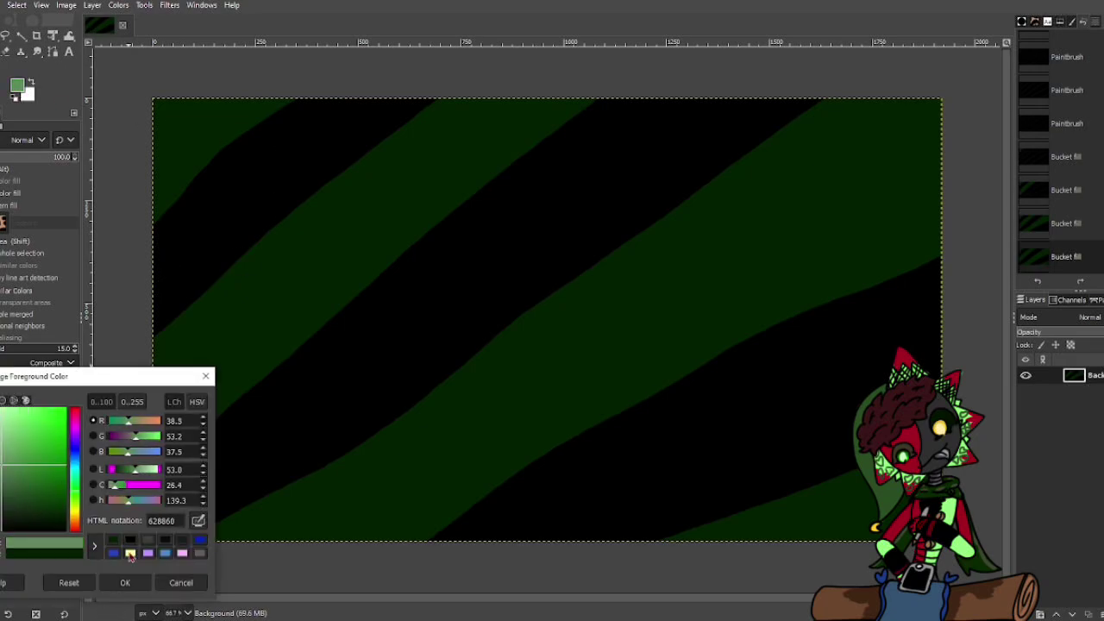
left_click(125, 583)
left_click(184, 242)
left_click(419, 333)
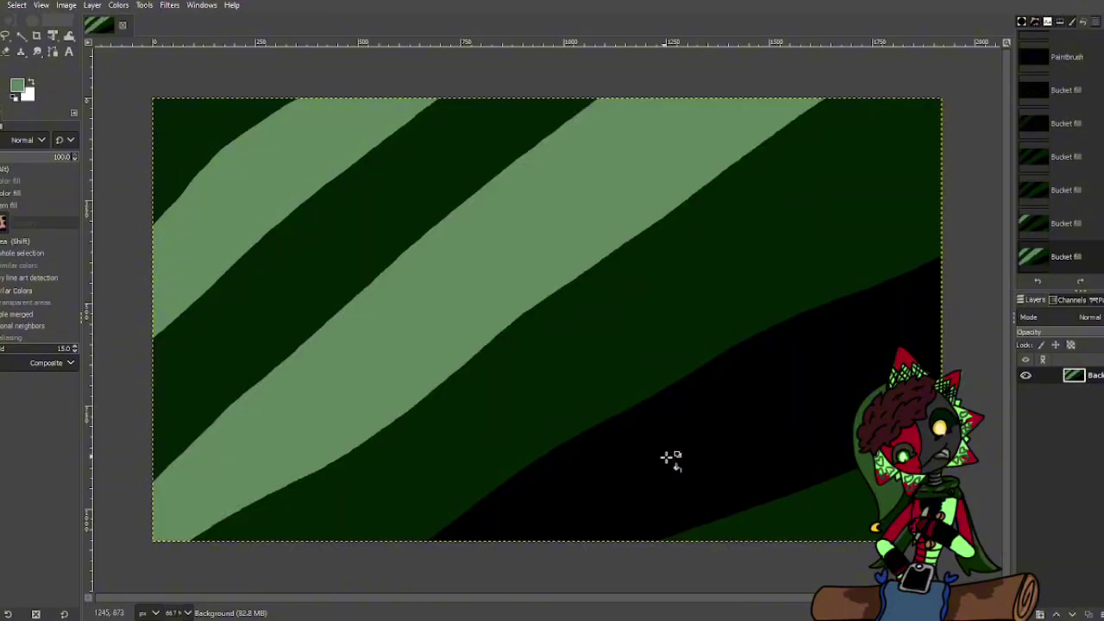
left_click(699, 470)
left_click(890, 515)
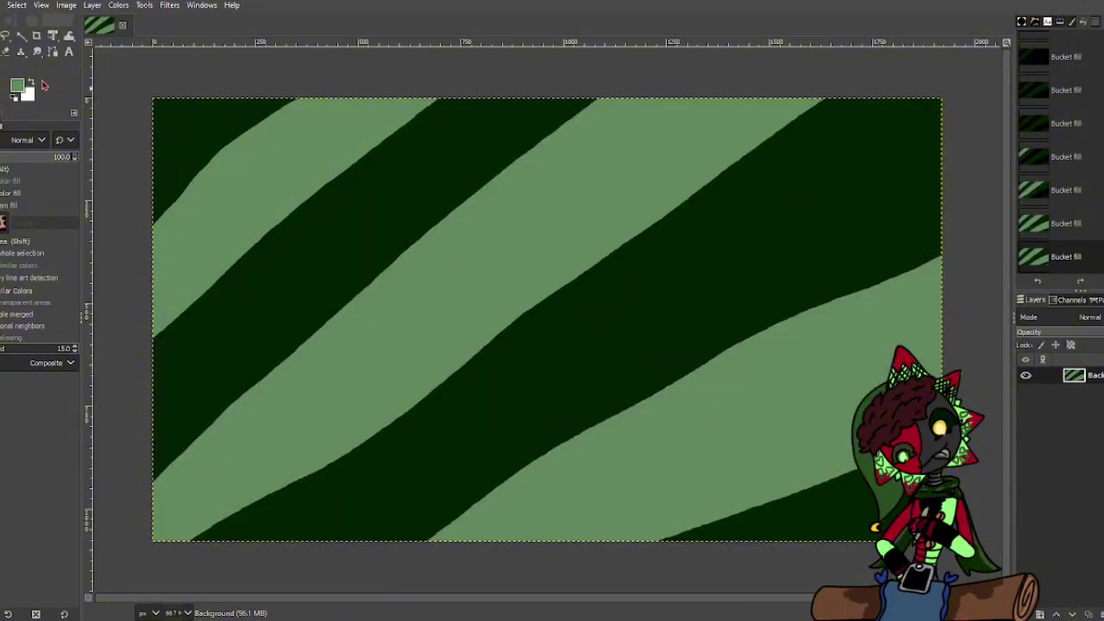
Shade across the stripes in black using a Hardness 050 brush at size 1345 and about 23.5 opacity.
key("p")
left_click(14, 100)
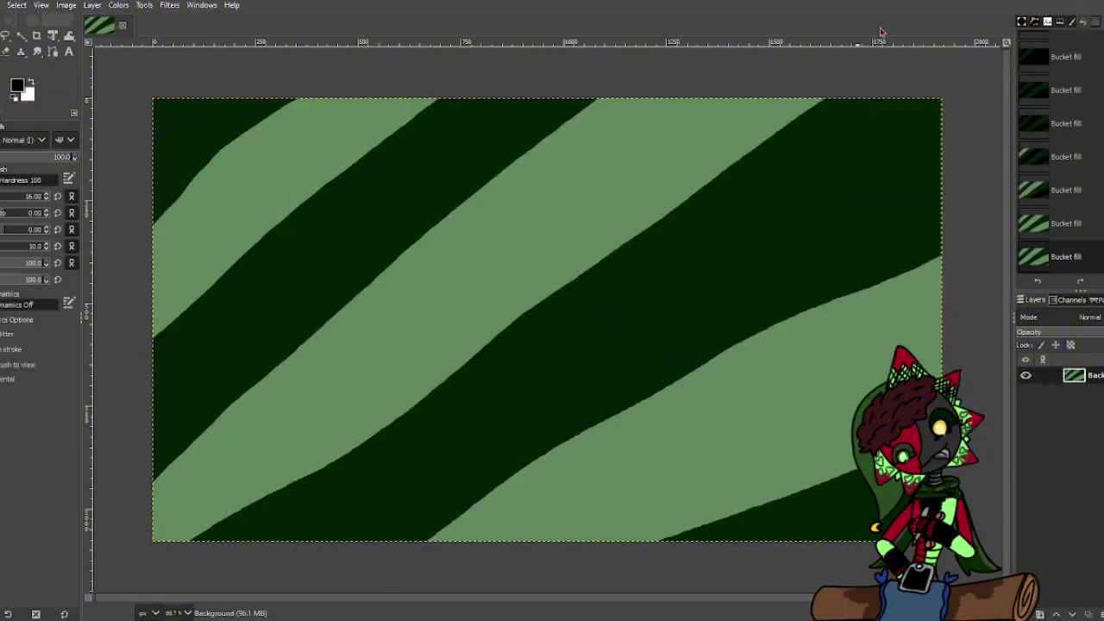
left_click(1022, 21)
left_click(1068, 83)
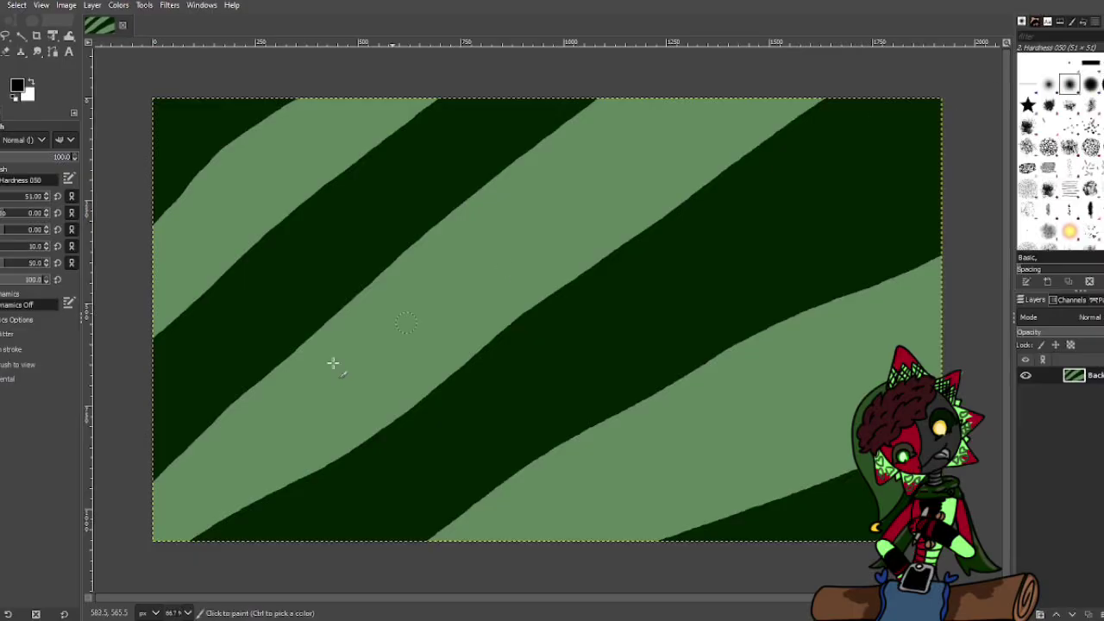
left_click_drag(26, 196, 48, 196)
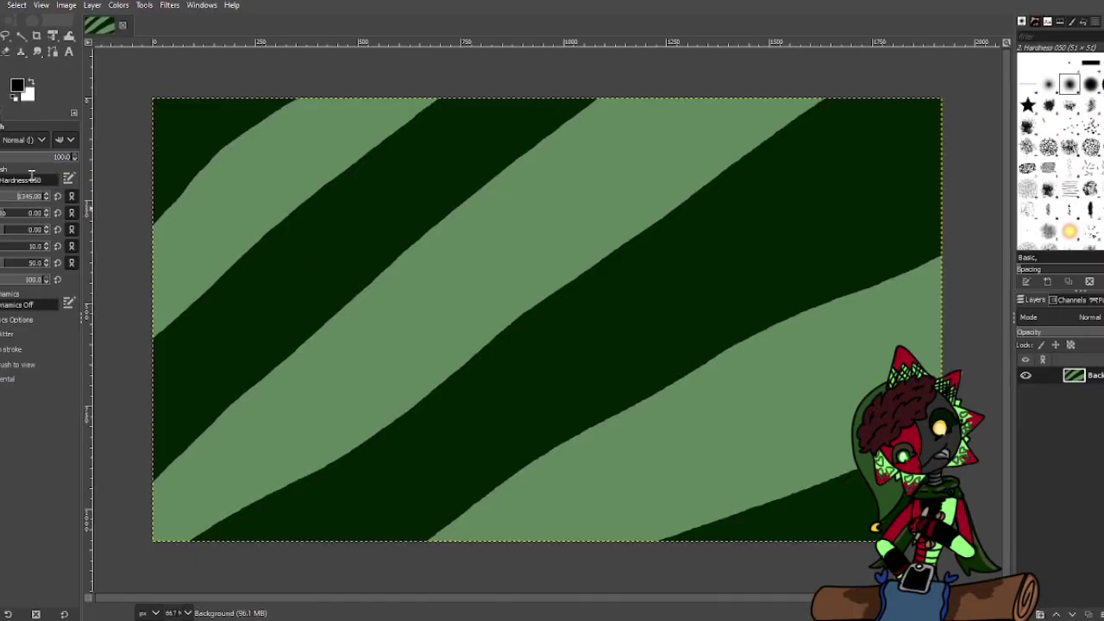
left_click_drag(6, 156, 20, 156)
mouse_move(357, 190)
left_mouse_down()
mouse_move(341, 194)
mouse_move(794, 168)
mouse_move(926, 177)
mouse_move(886, 423)
mouse_move(596, 383)
mouse_move(204, 443)
mouse_move(256, 537)
mouse_move(714, 552)
left_mouse_up()
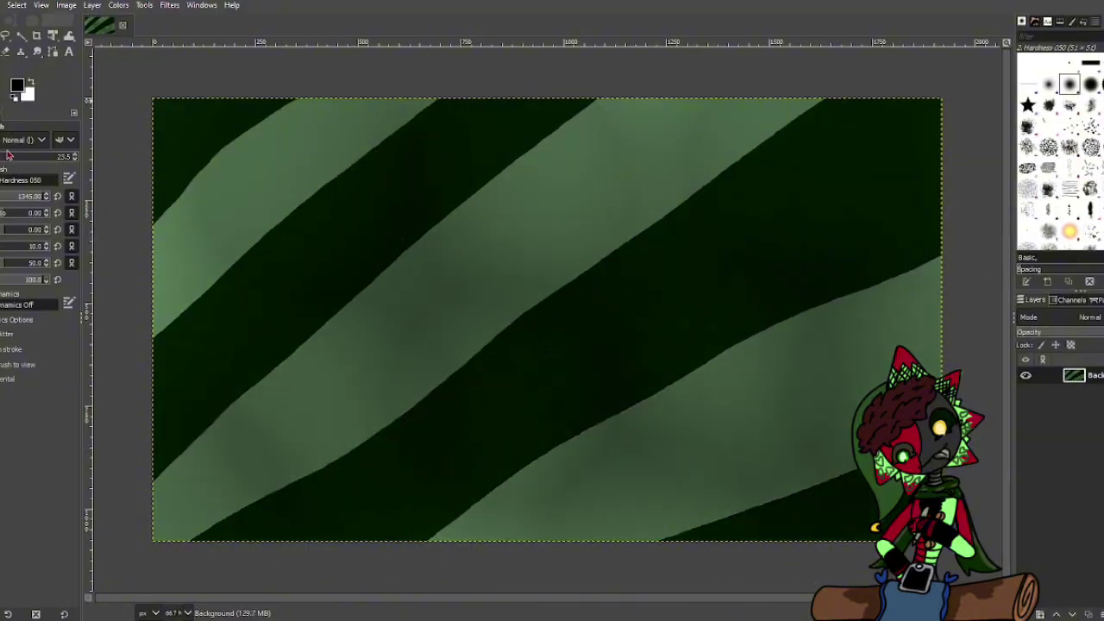
Set the paintbrush to Hardness 100 at size 14 and 100 opacity.
left_click(10, 141)
left_click(67, 162)
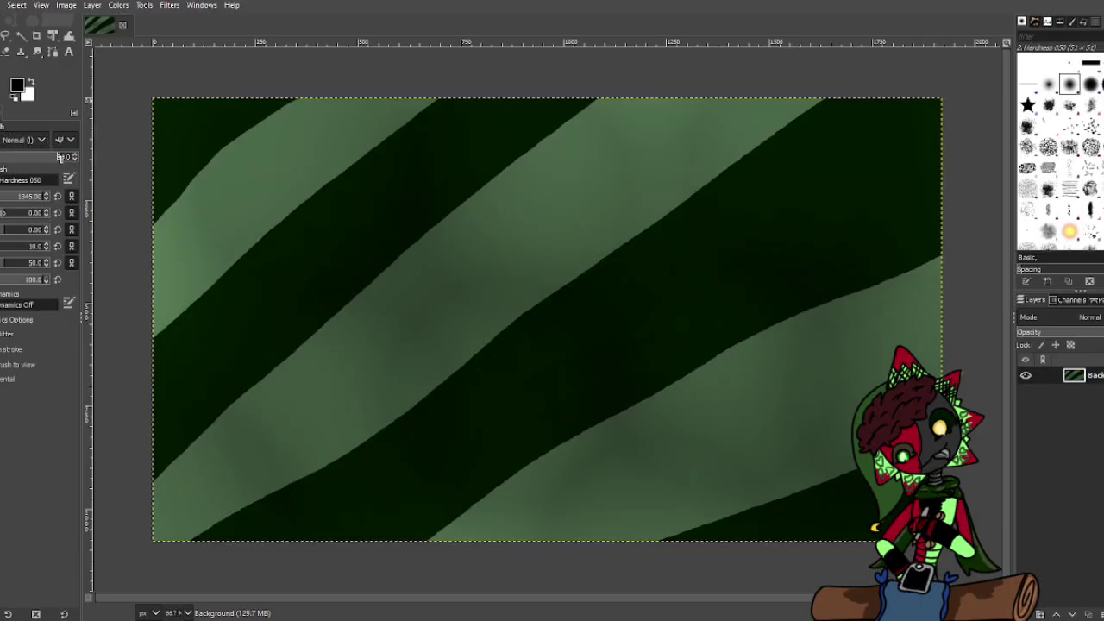
left_click(2, 195)
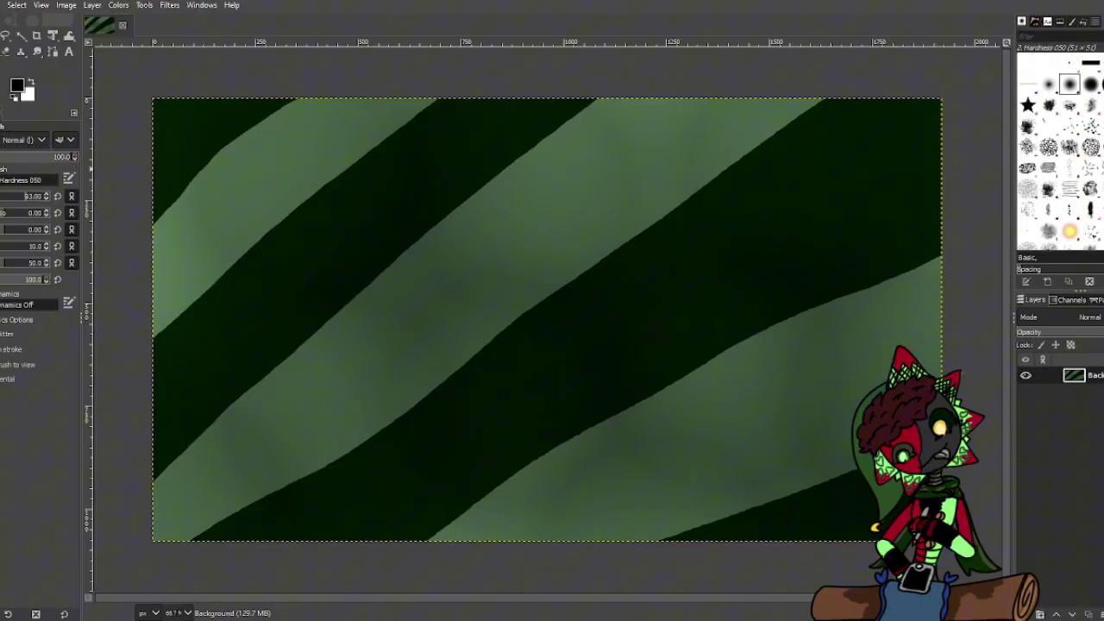
left_click(1090, 84)
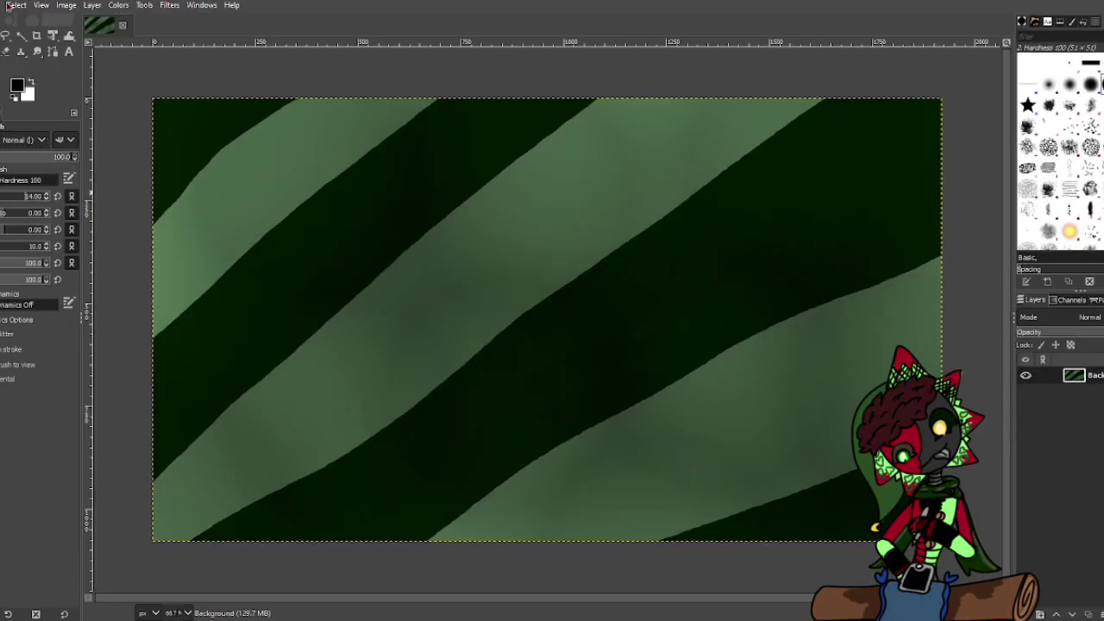
Copy the striped layer to the clipboard, switch to Discord and post it as an image in the art channel.
left_click(5, 5)
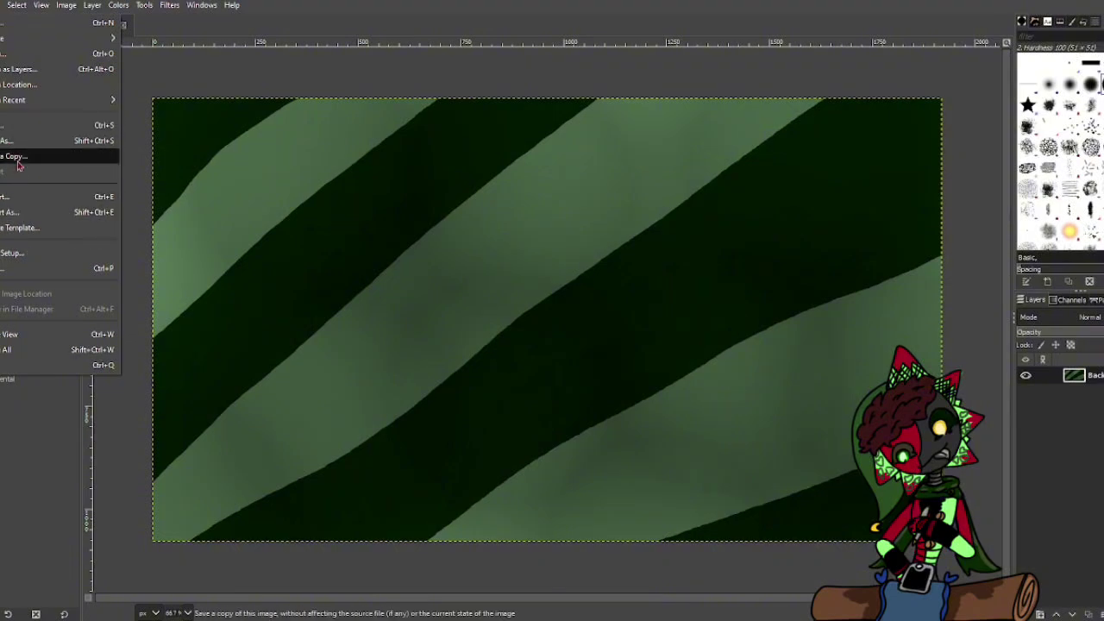
mouse_move(1, 5)
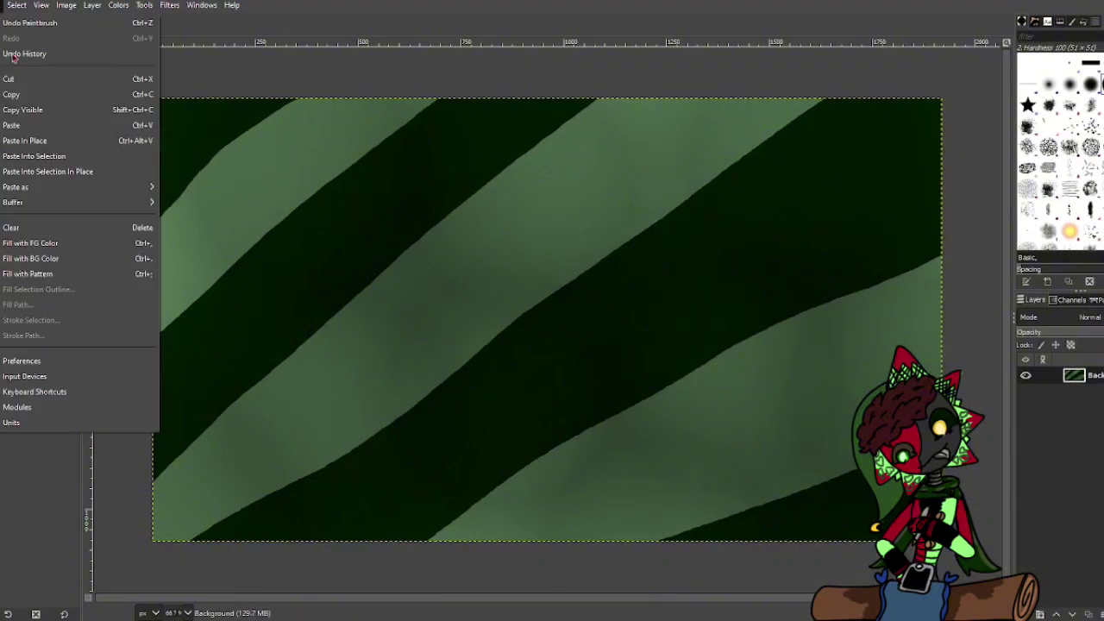
left_click(26, 95)
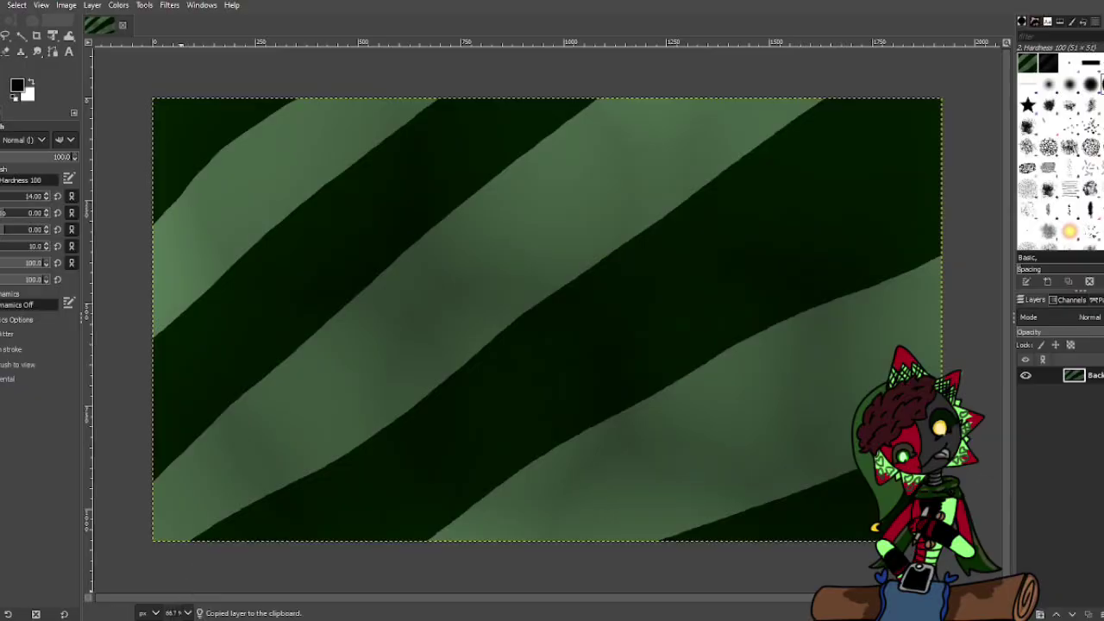
key("alt+Tab")
key("ctrl+v")
key("Return")
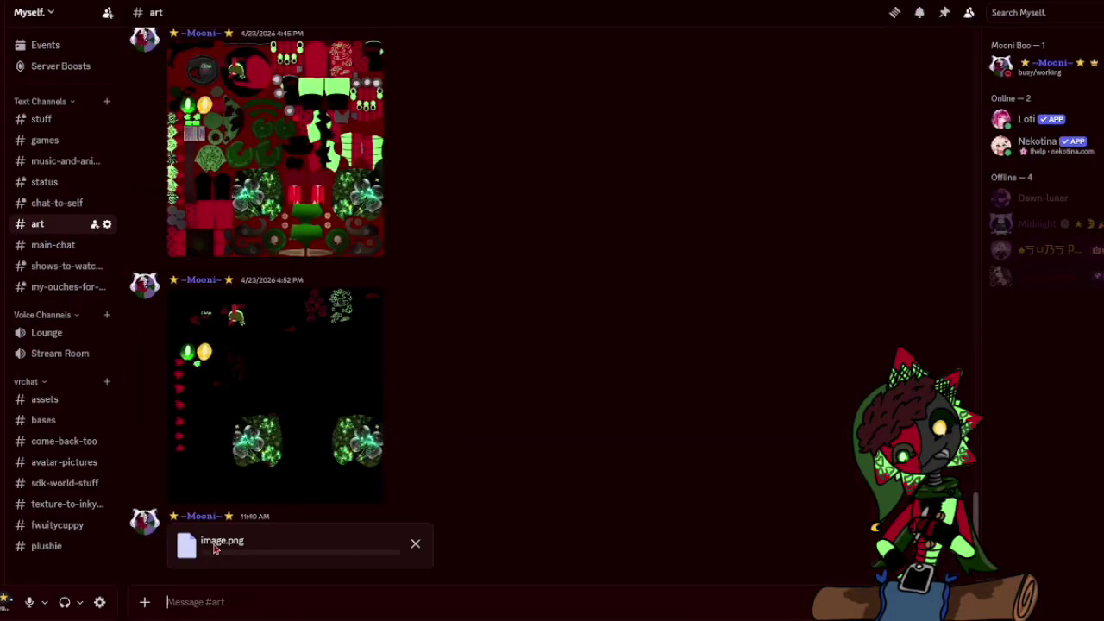
Open the posted striped image at full size and save it as a PNG named scarf clover in Camera Roll.
left_click(464, 407)
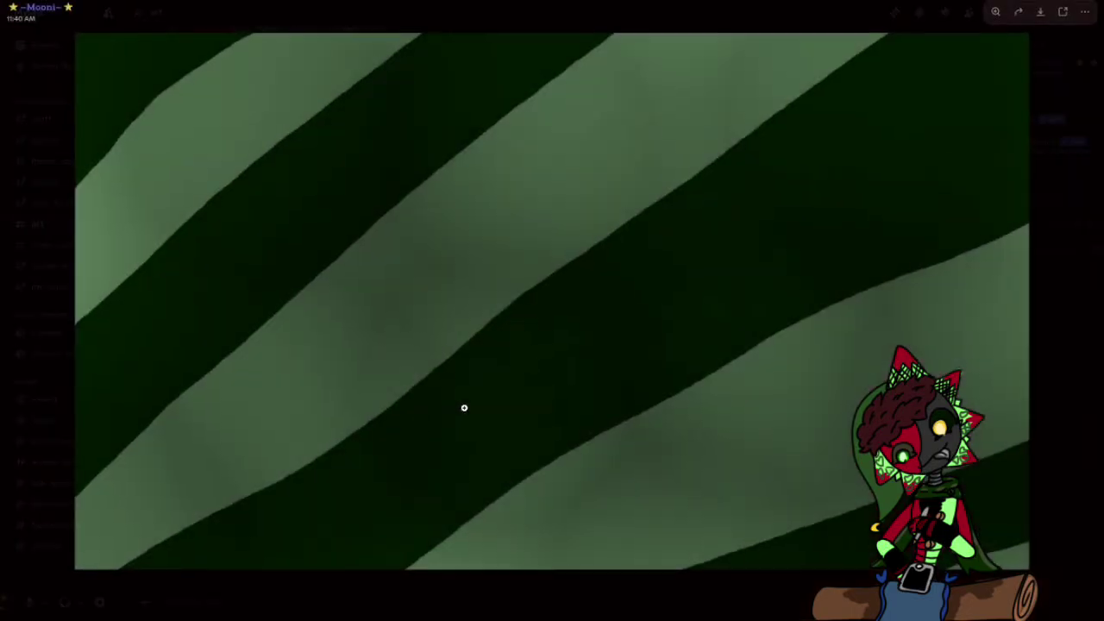
right_click(535, 365)
left_click(573, 402)
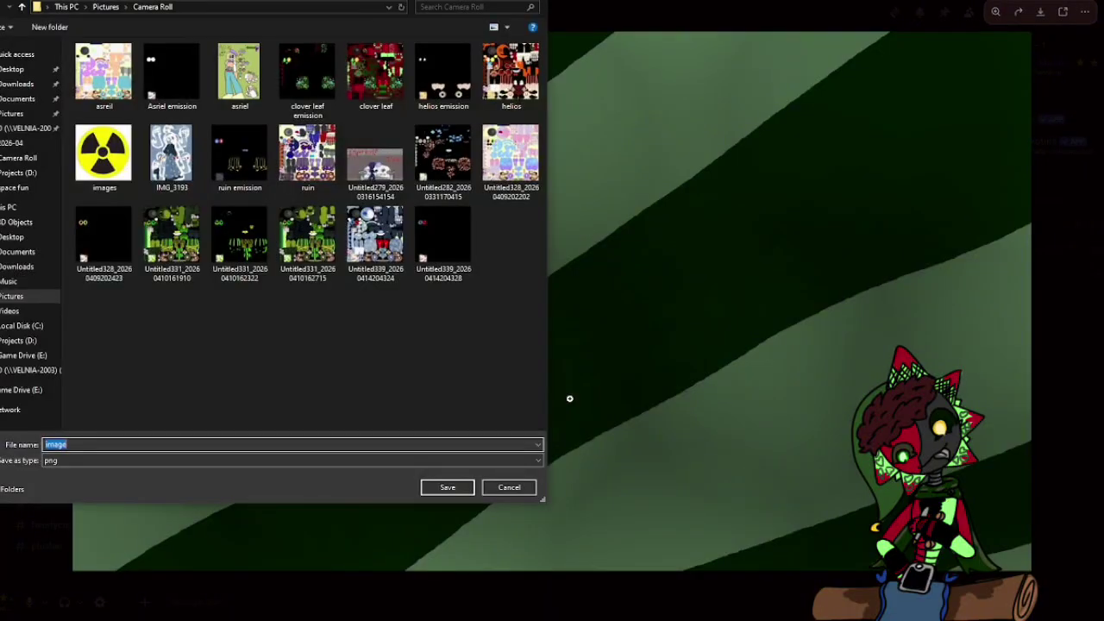
type("scarf")
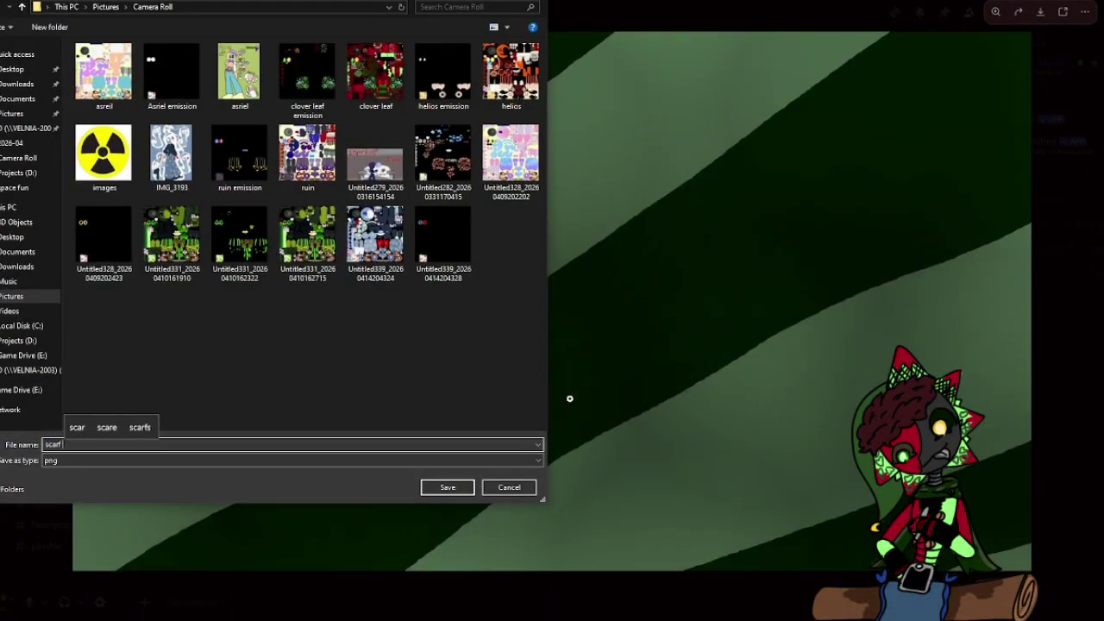
type(" cloth")
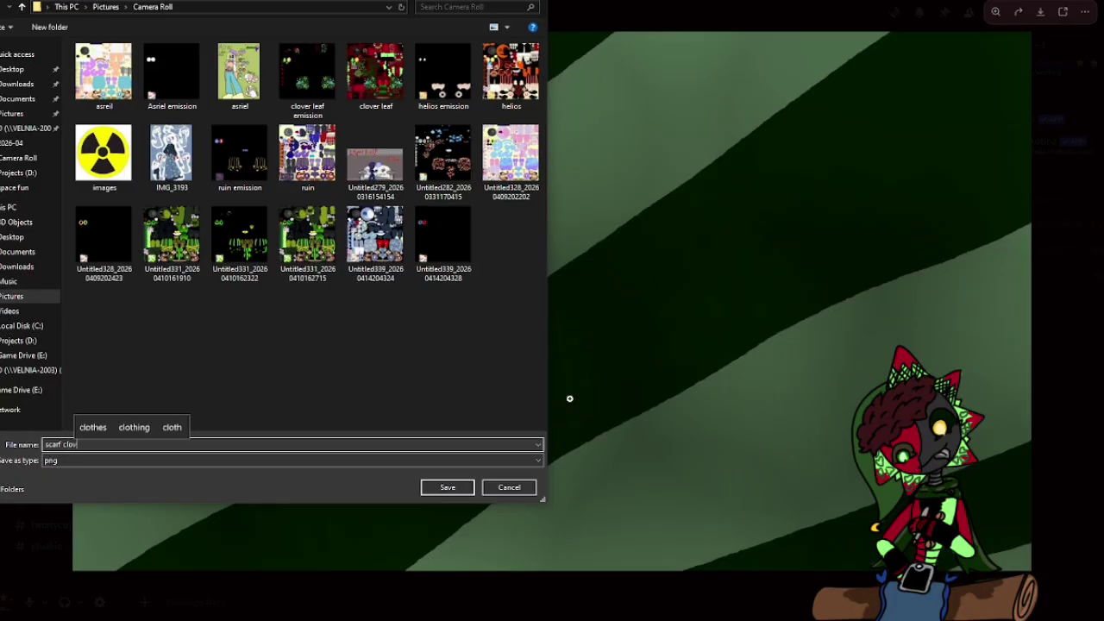
key("Return")
Switch to Unity and import the scarf clover image from Camera Roll into the Somna Scarf assets folder.
left_click(286, 594)
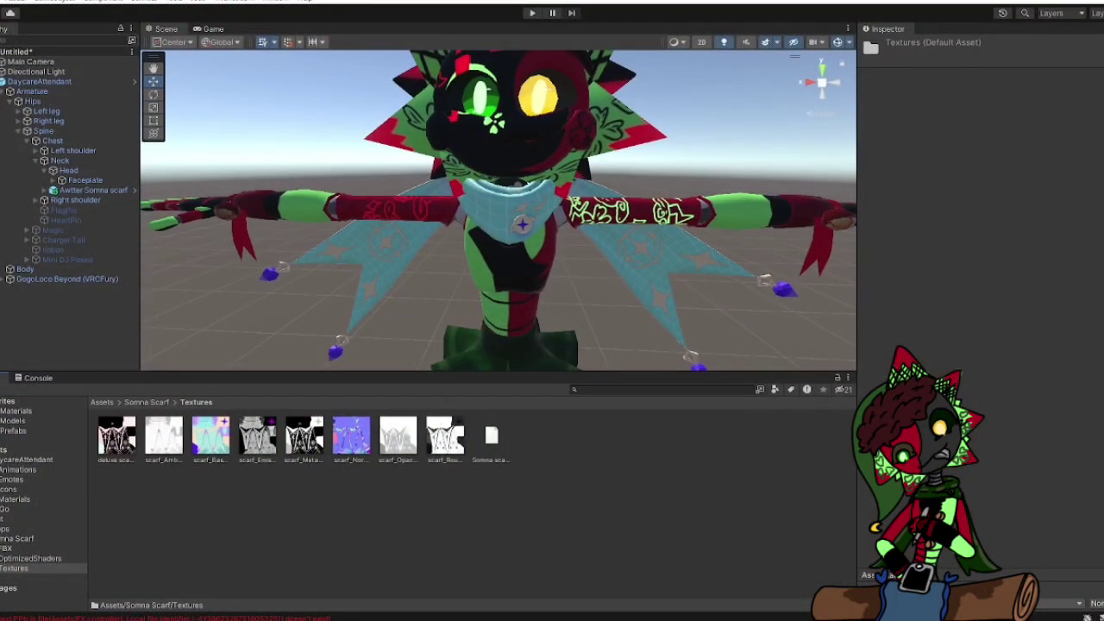
left_click(43, 558)
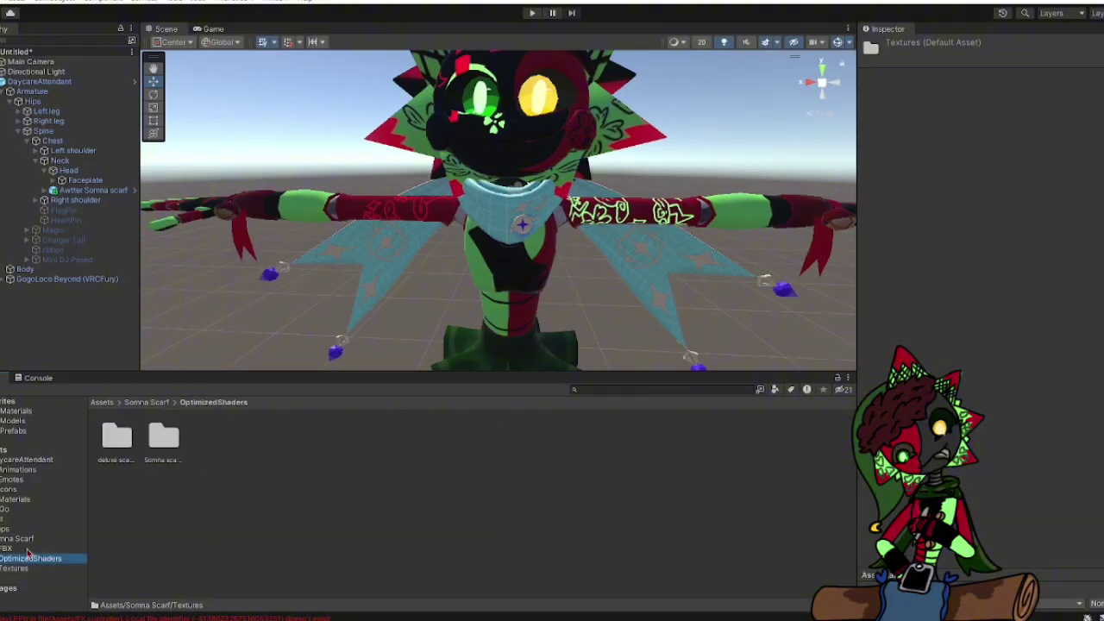
left_click(28, 540)
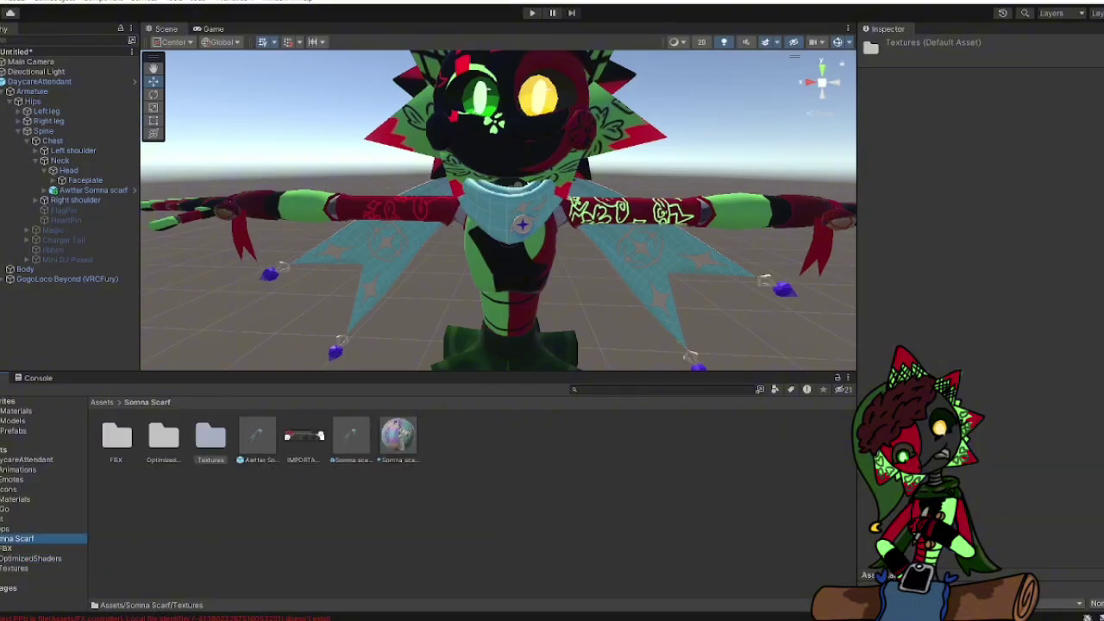
key("alt+Tab")
left_click(884, 257)
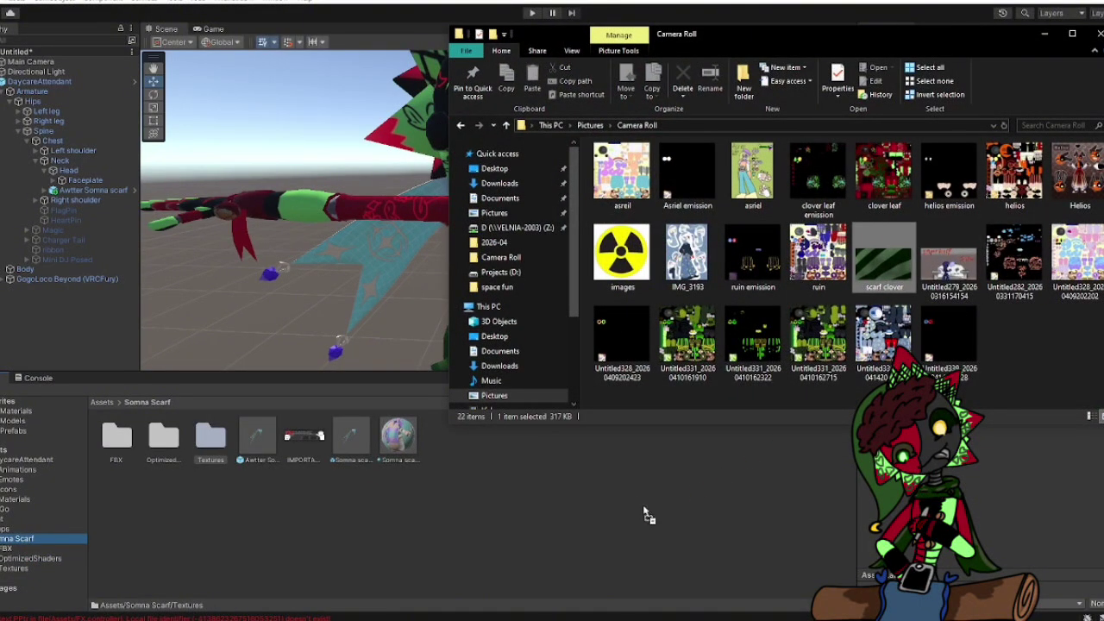
left_click_drag(648, 515, 628, 493)
left_click(630, 497)
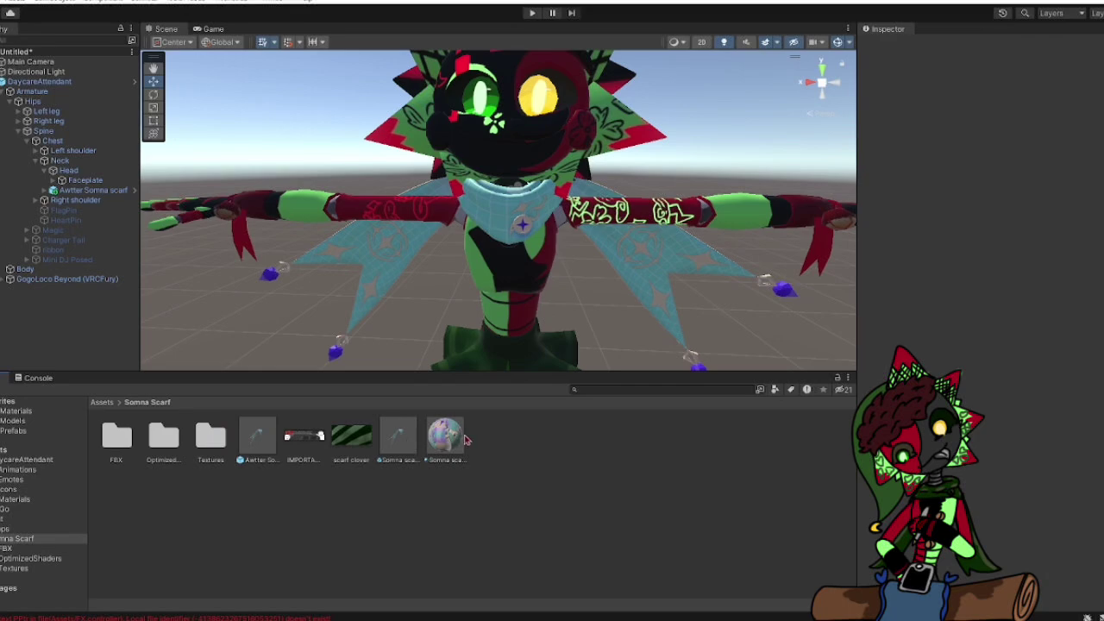
Assign the scarf clover texture to the Normal Map and Albedo of the Somna scarf material.
left_click(446, 438)
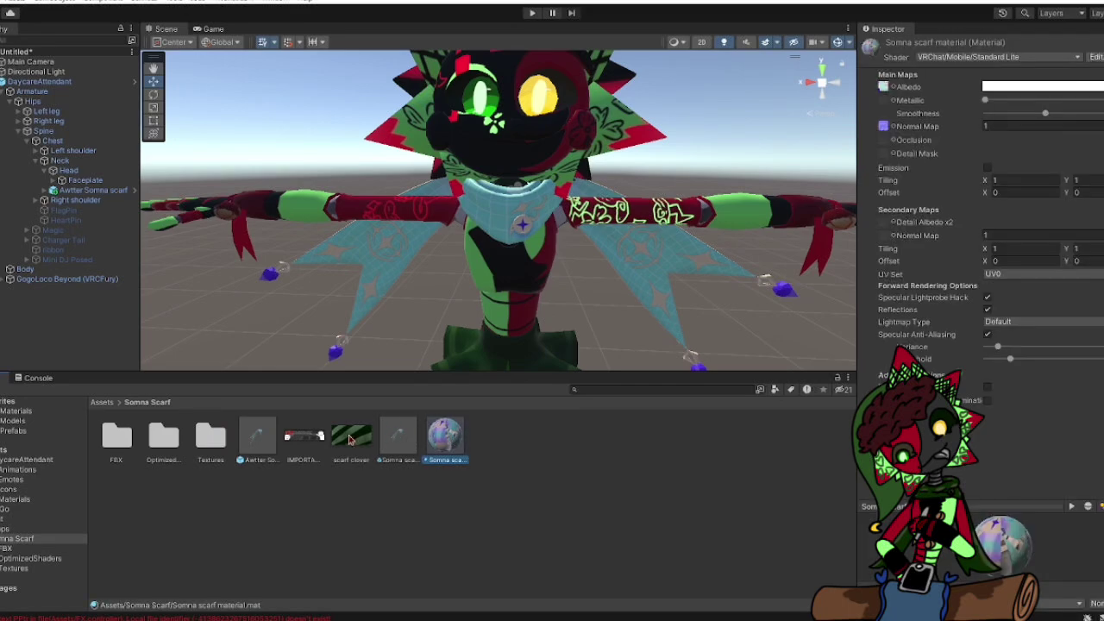
left_click_drag(350, 439, 883, 127)
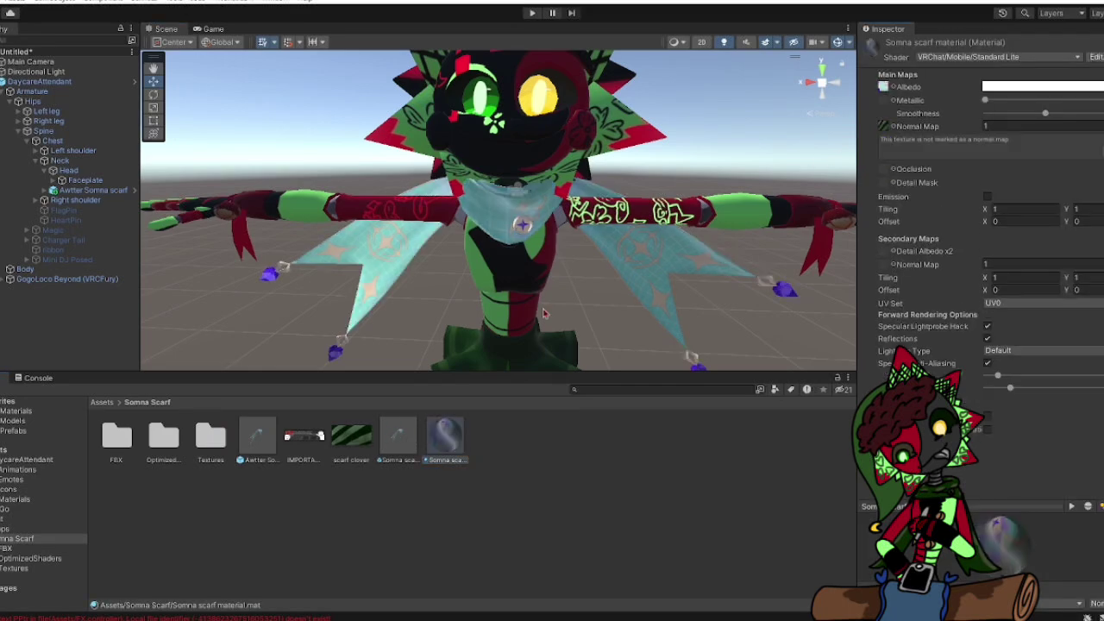
left_click_drag(362, 423, 885, 86)
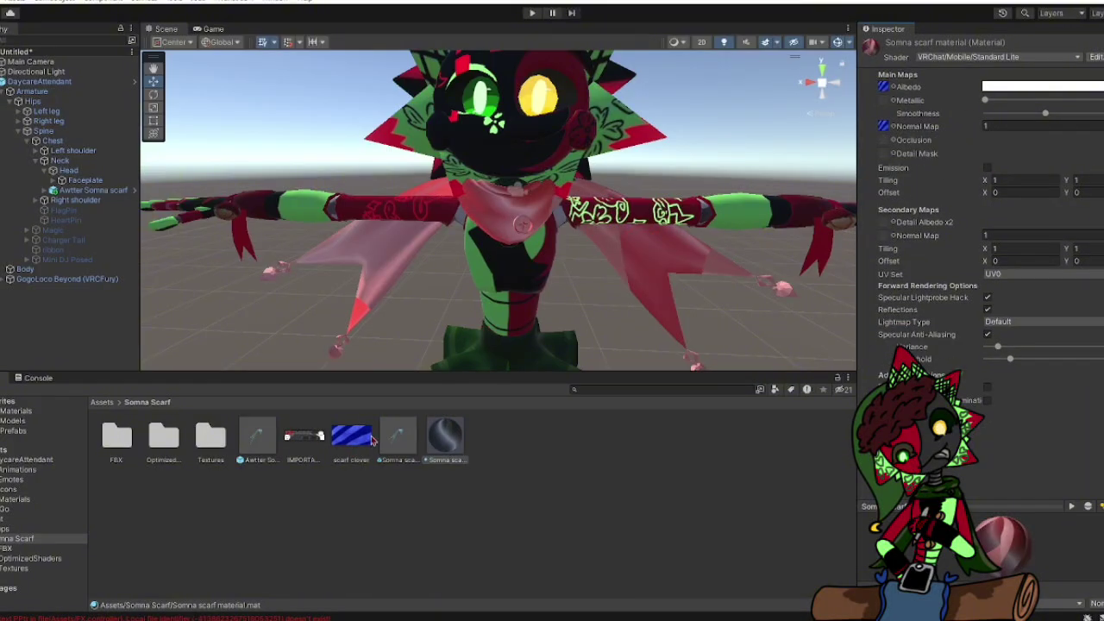
right_click_drag(668, 228, 675, 243)
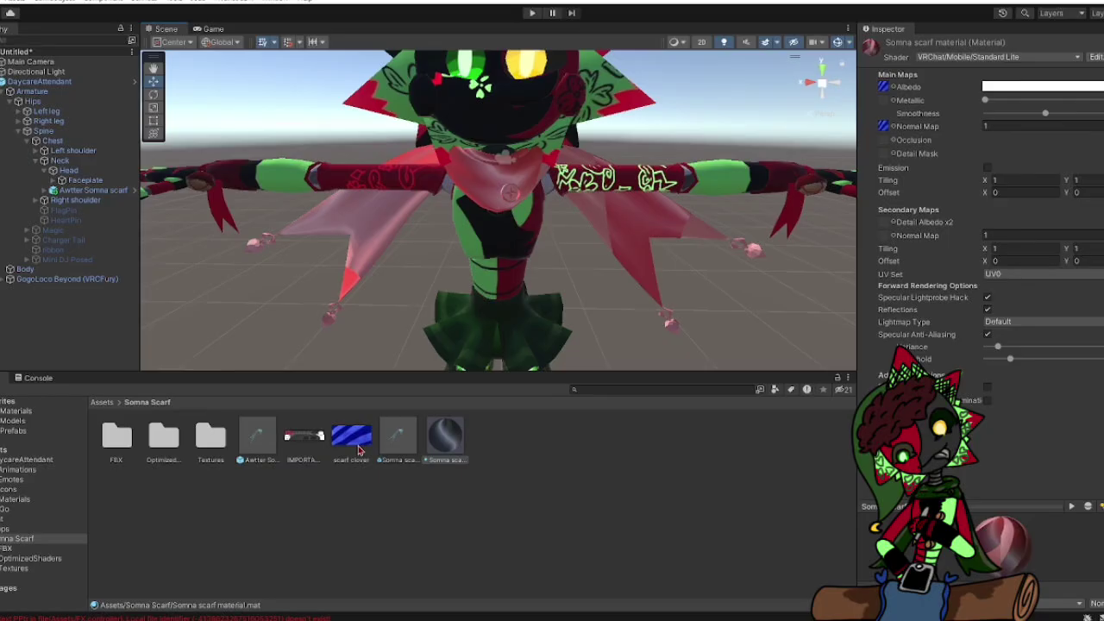
Tint the Albedo colour of the Somna scarf material bright green and check it on the avatar.
left_click(1023, 87)
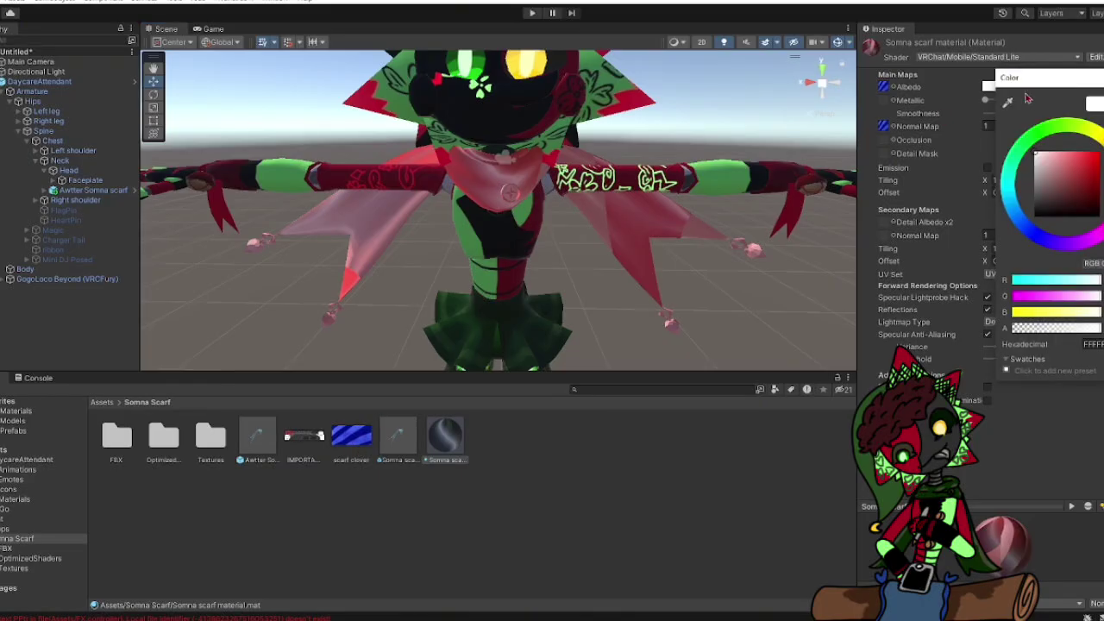
left_click(1048, 129)
mouse_move(1062, 180)
left_mouse_down()
mouse_move(1070, 160)
mouse_move(1080, 169)
mouse_move(1098, 151)
left_mouse_up()
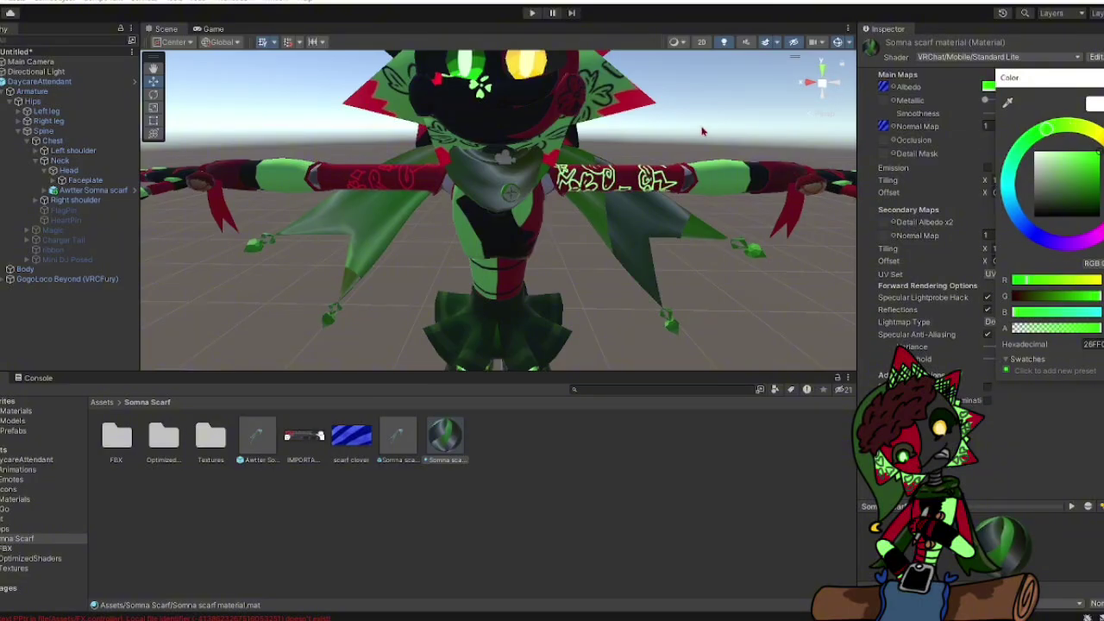
left_click_drag(617, 228, 705, 241, "alt")
scroll(705, 241, "up", 3)
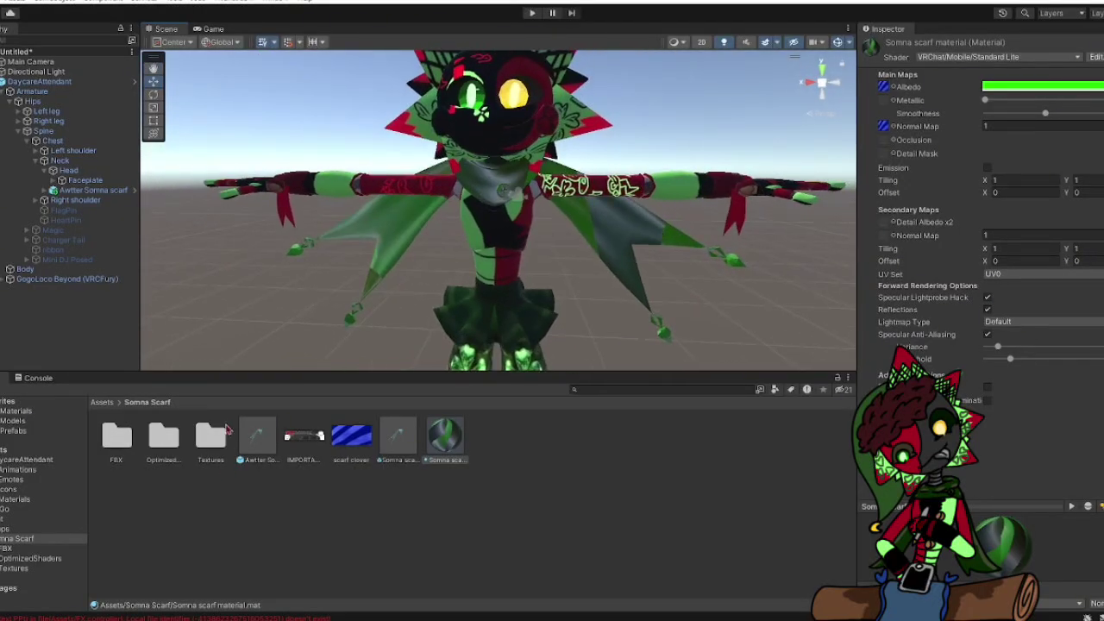
Replace the Albedo texture of the Somna scarf material with a dark star-patterned scarf texture from its Textures folder.
left_click(209, 436)
double_click(210, 439)
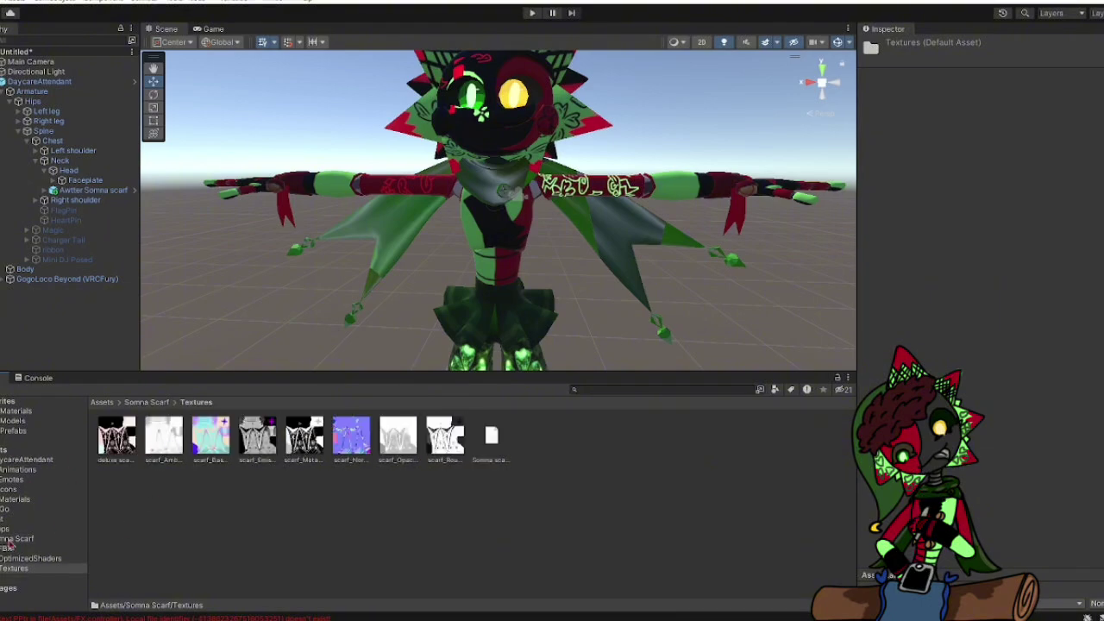
left_click(26, 559)
left_click(37, 539)
left_click(445, 437)
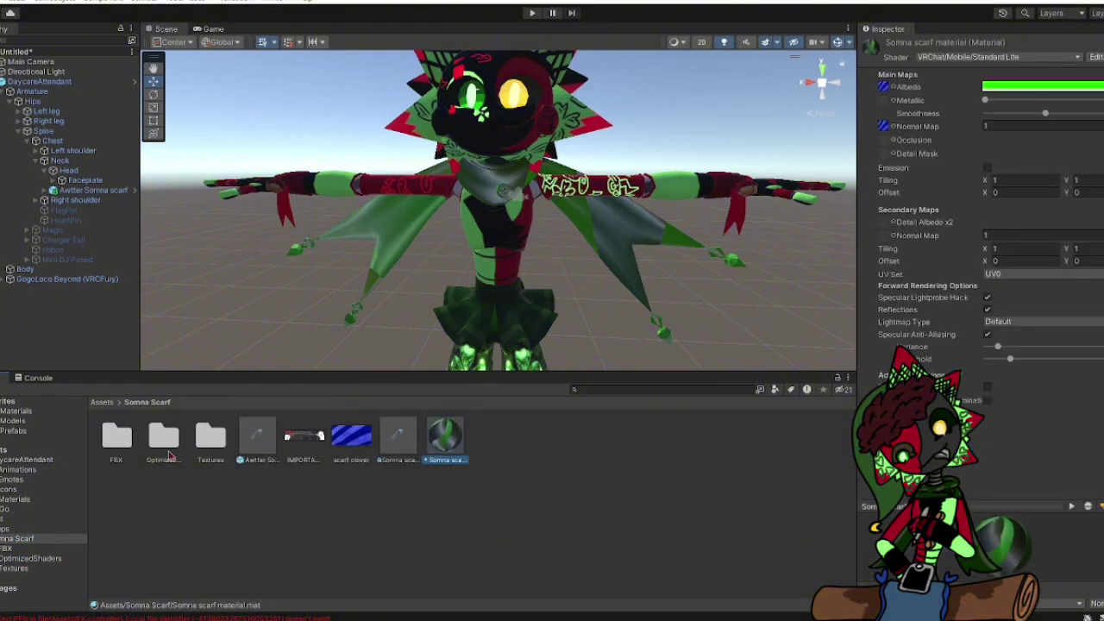
left_click(15, 568)
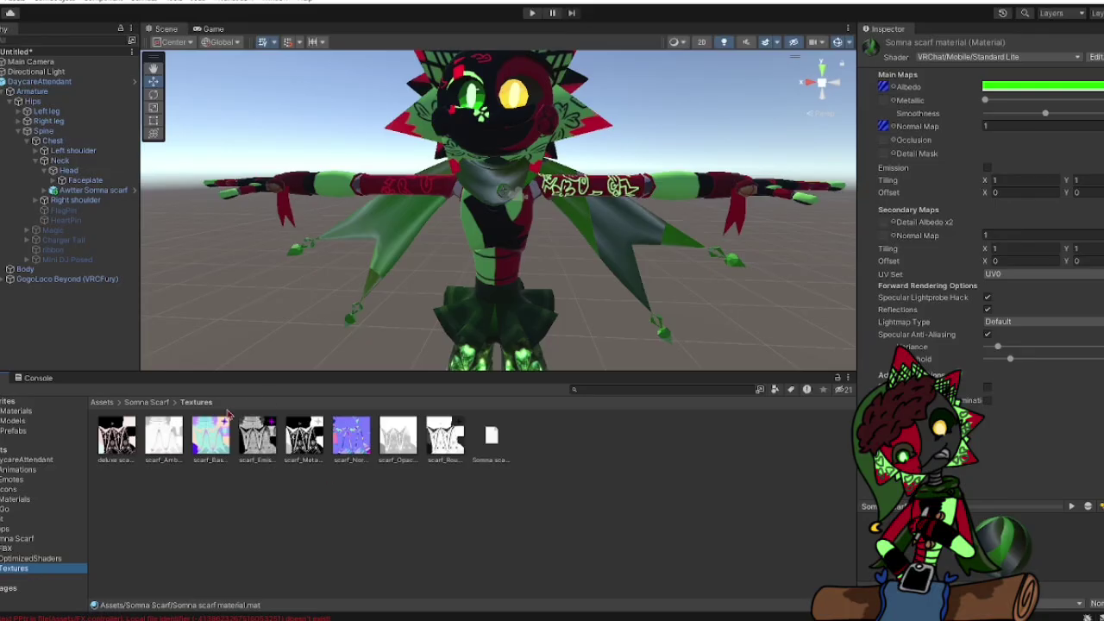
left_click_drag(211, 436, 156, 293)
left_click_drag(76, 316, 596, 283, "alt")
scroll(665, 333, "up", 5)
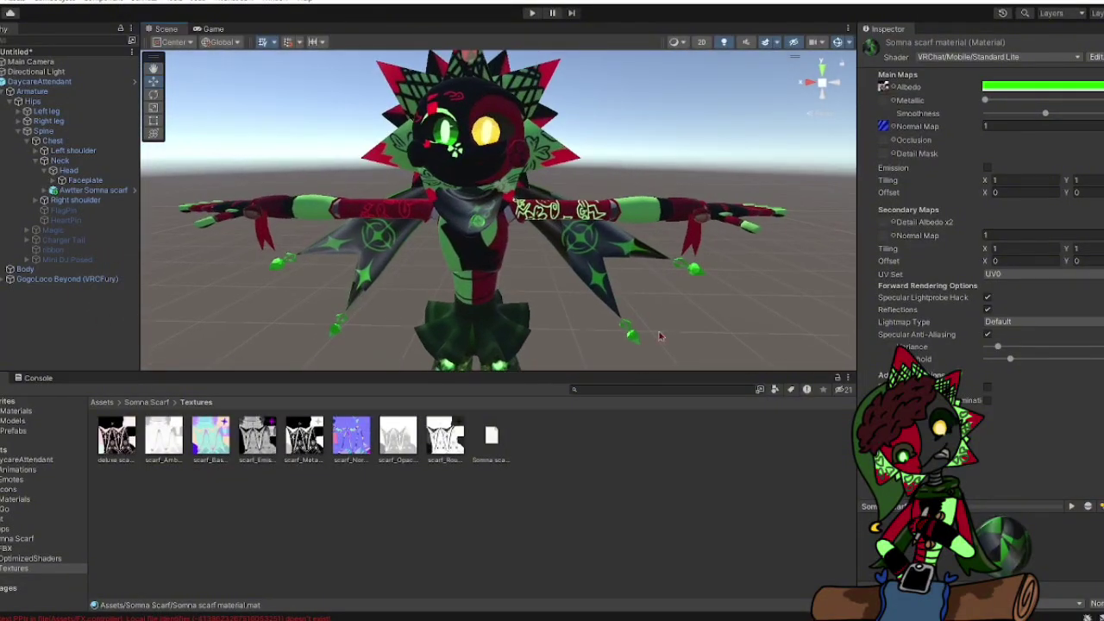
View the scarf on the avatar from several angles and select the Awtter Somna scarf object to inspect its components.
left_click(702, 333)
left_click_drag(702, 333, 756, 209, "alt")
left_click_drag(702, 188, 423, 189, "alt")
left_click(355, 302)
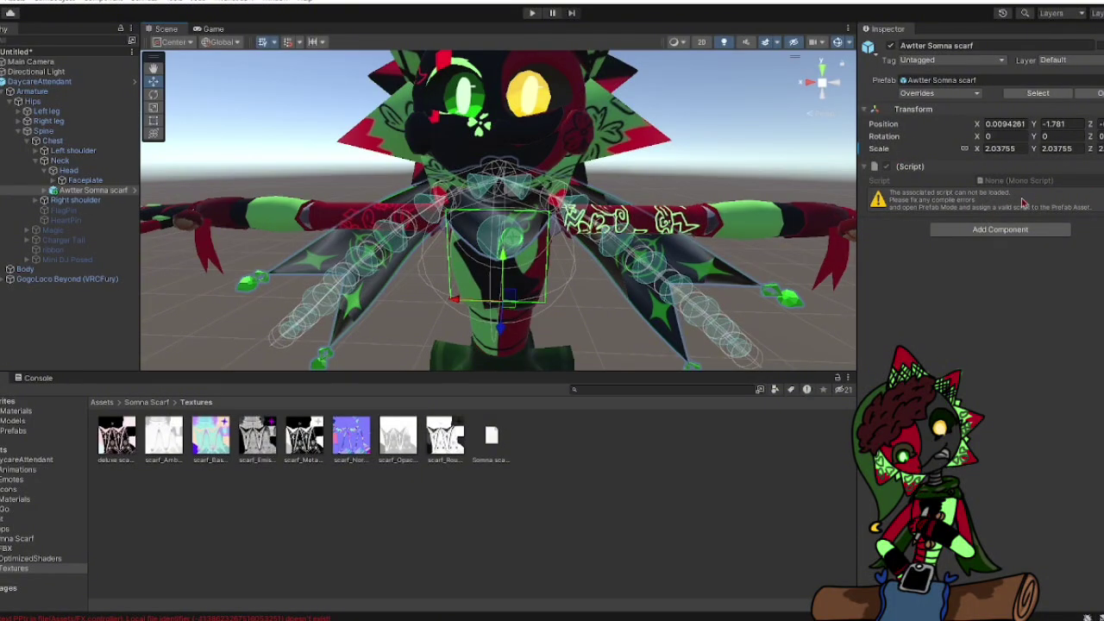
left_click(1000, 230)
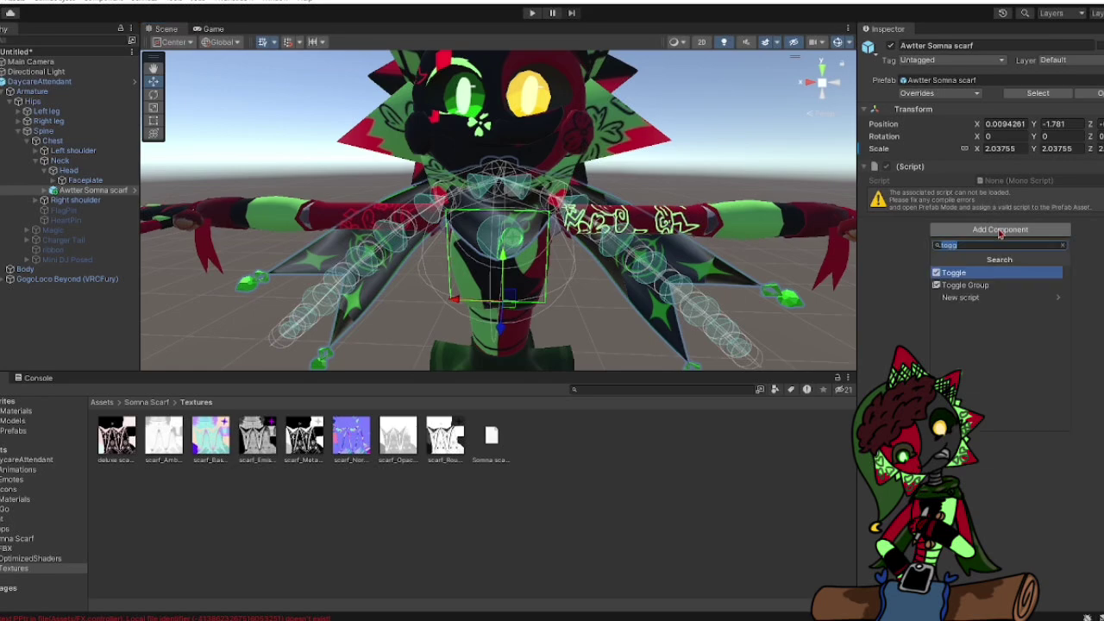
left_click(854, 271)
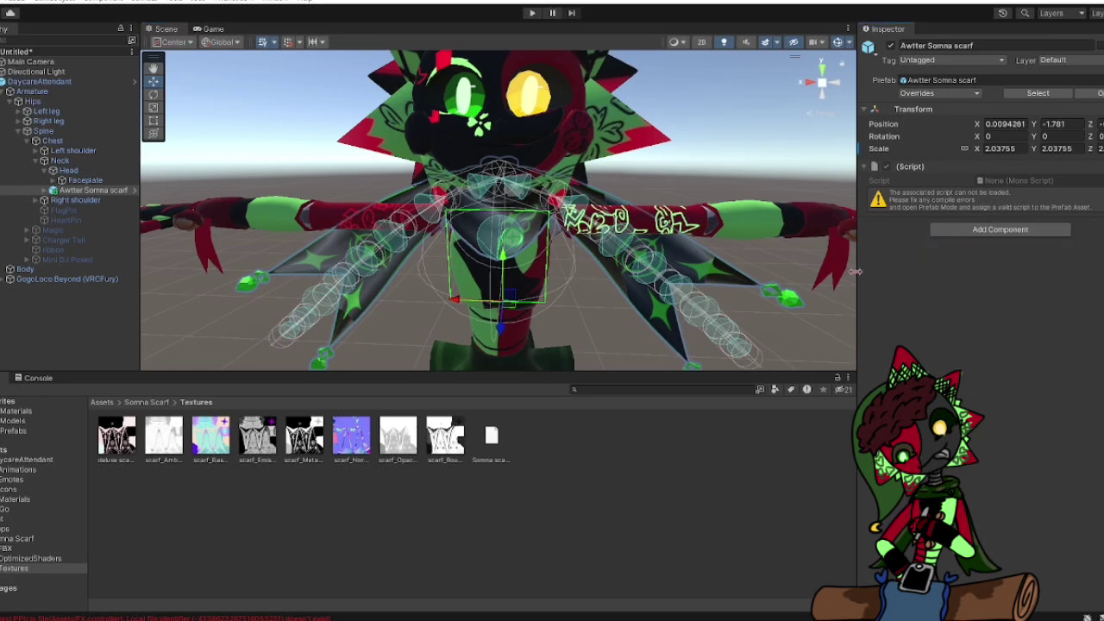
Switch to File Explorer and look through the Downloads folder on the Projects (D:) drive.
key("alt+Tab")
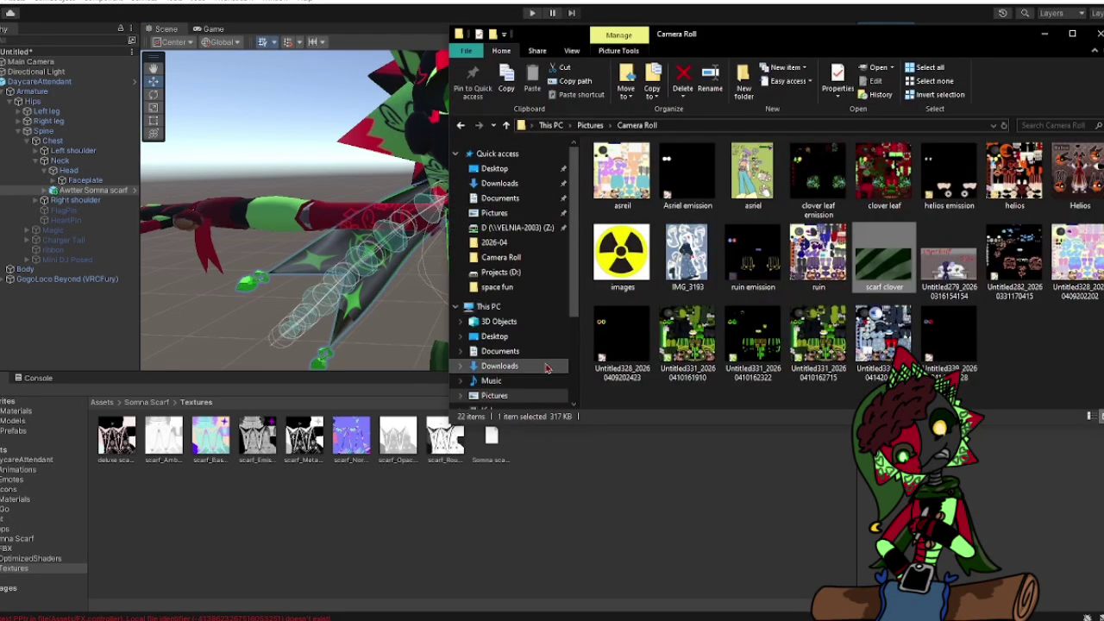
scroll(577, 298, "down", 1)
scroll(576, 298, "down", 1)
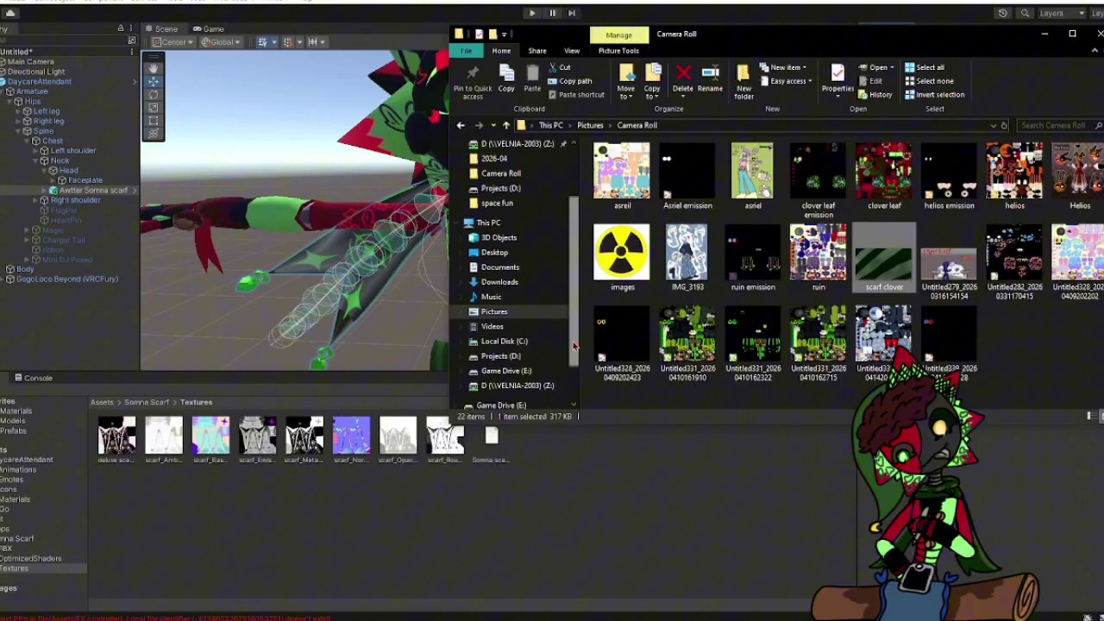
left_click(501, 355)
double_click(718, 254)
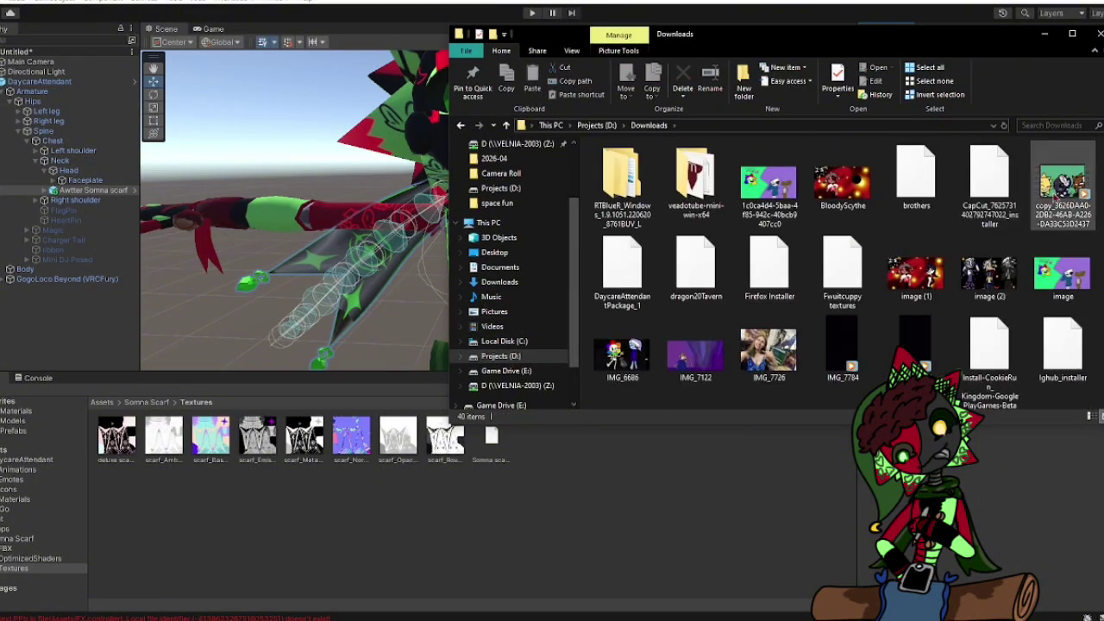
scroll(986, 188, "down", 3)
scroll(986, 188, "down", 1)
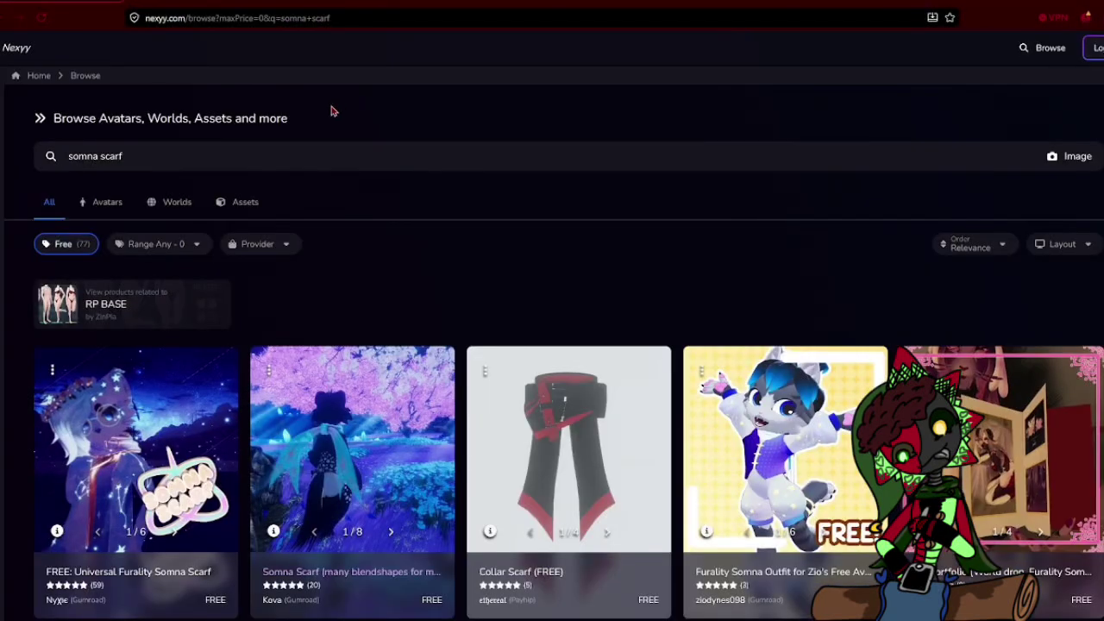
Replace the Nexyy search with "gogo" among the free items and open the products related to GoGo Loco | VRC | V1.8.6.
left_click(326, 148)
key("BackSpace")
key("BackSpace")
key("BackSpace")
key("BackSpace")
key("BackSpace")
key("BackSpace")
key("BackSpace")
key("BackSpace")
key("BackSpace")
key("BackSpace")
key("BackSpace")
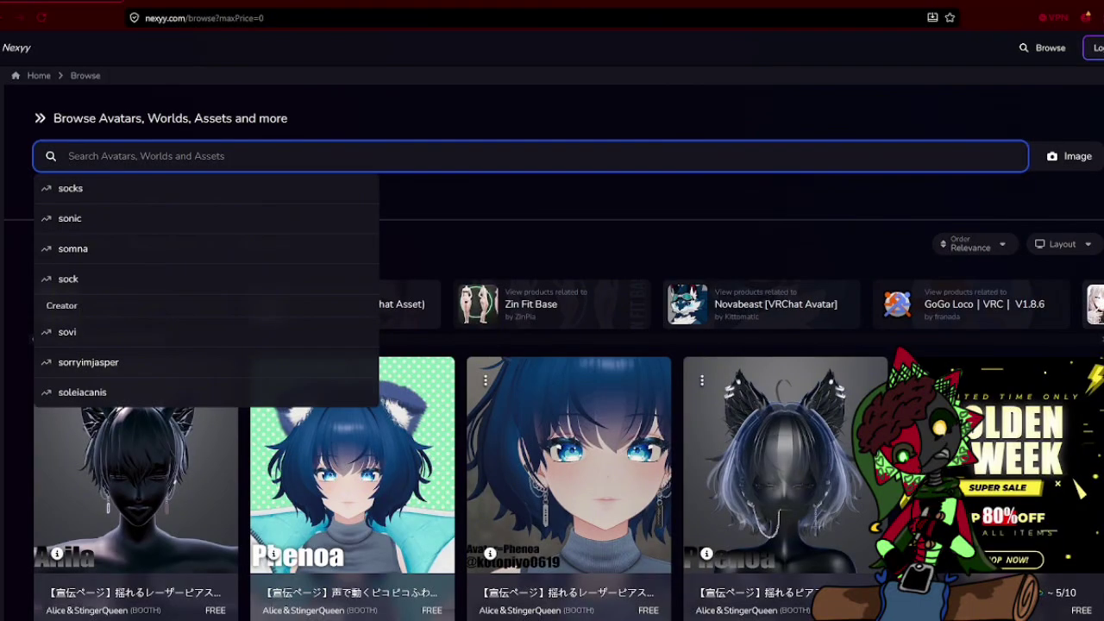
type("golo")
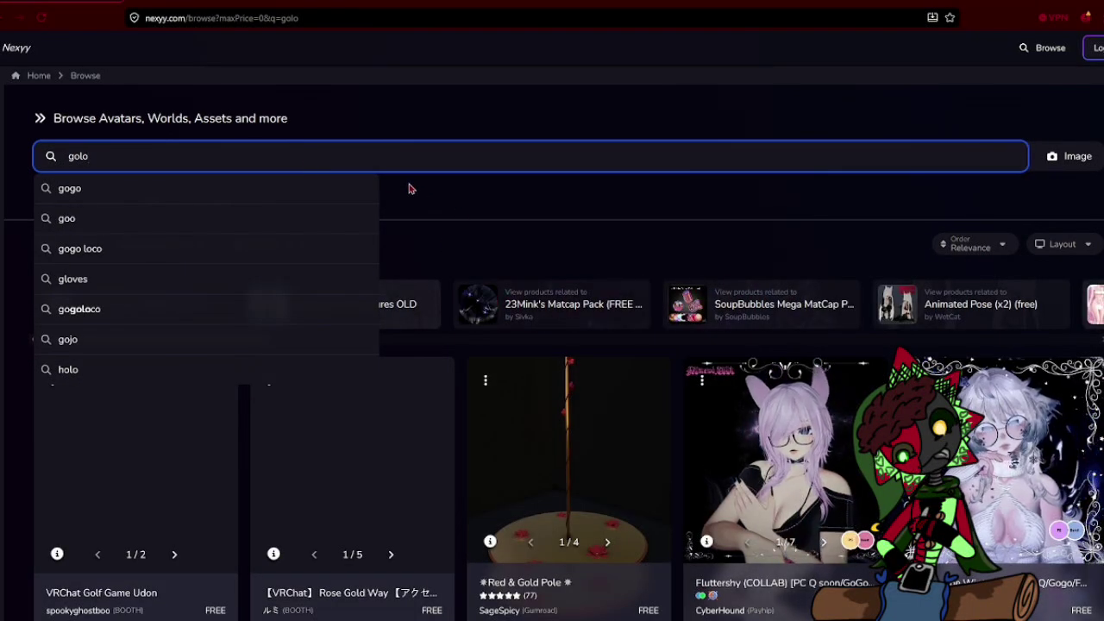
key("BackSpace")
key("BackSpace")
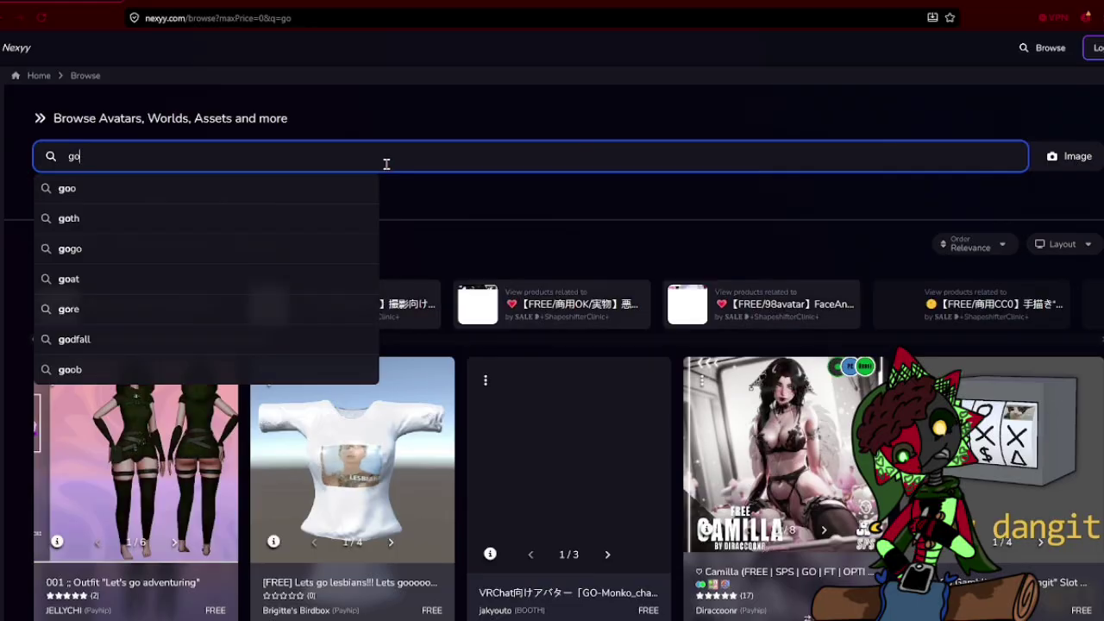
type("go")
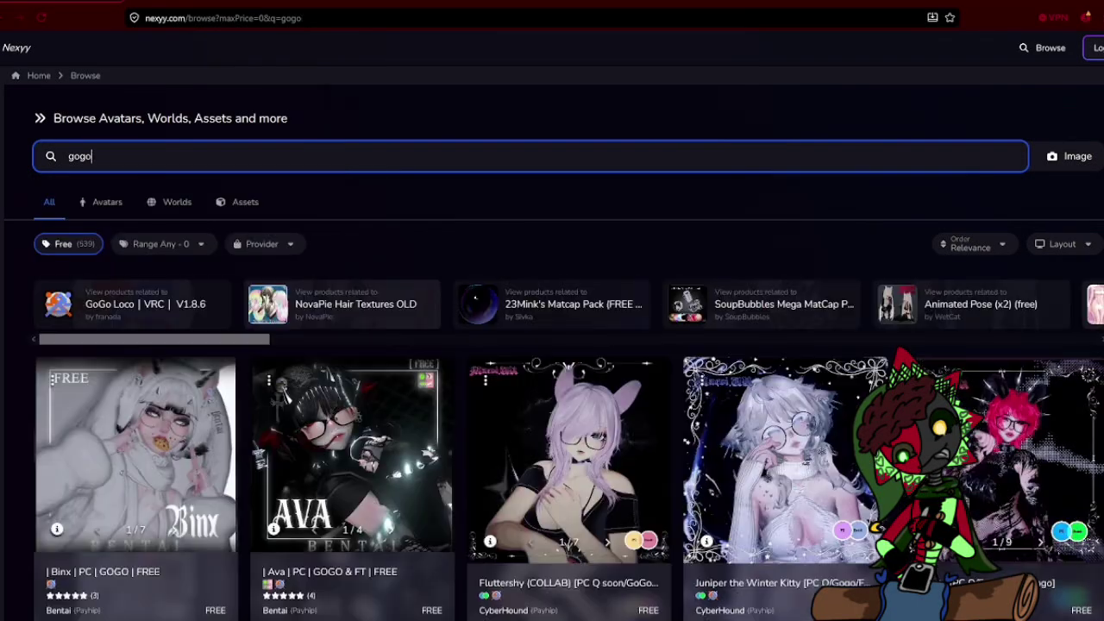
left_click(147, 304)
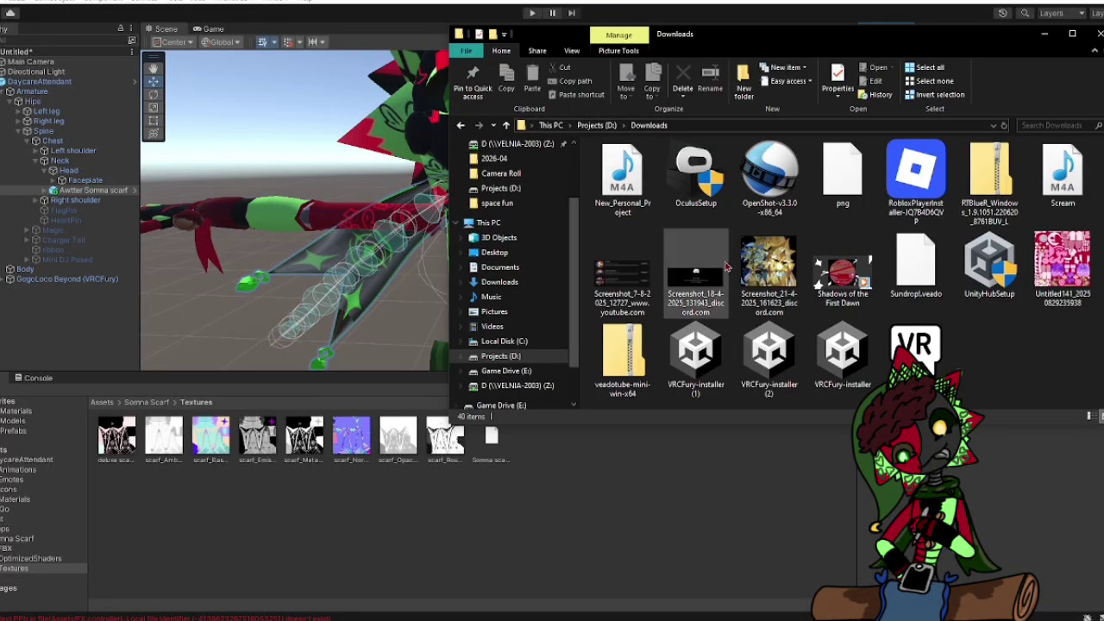
Switch to the Downloads folder and import the complete VRCFury-installer package into the Unity project.
left_click(845, 350)
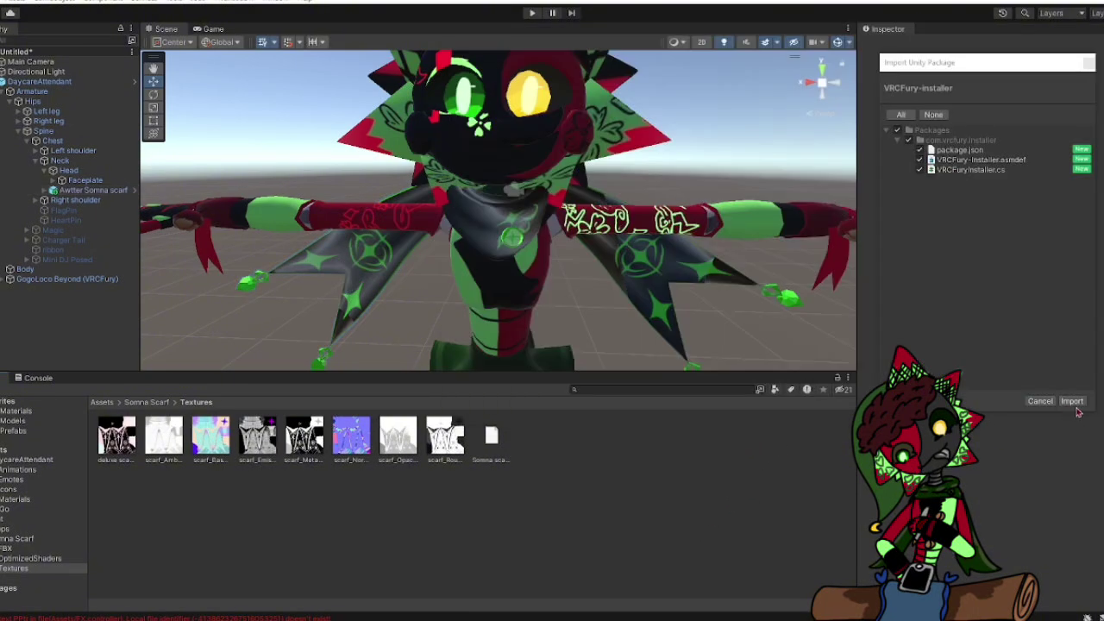
left_click(1073, 404)
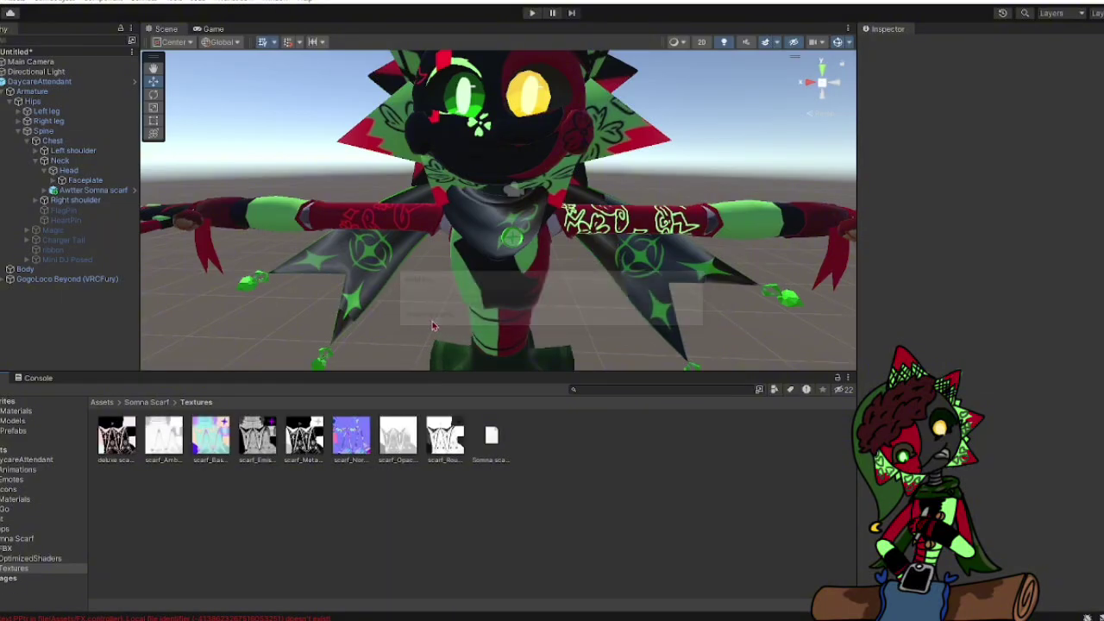
Open the Awtter Somna scarf prefab for editing and set its VRCFury toggle action to Flip State (Deprecated).
left_click(98, 192)
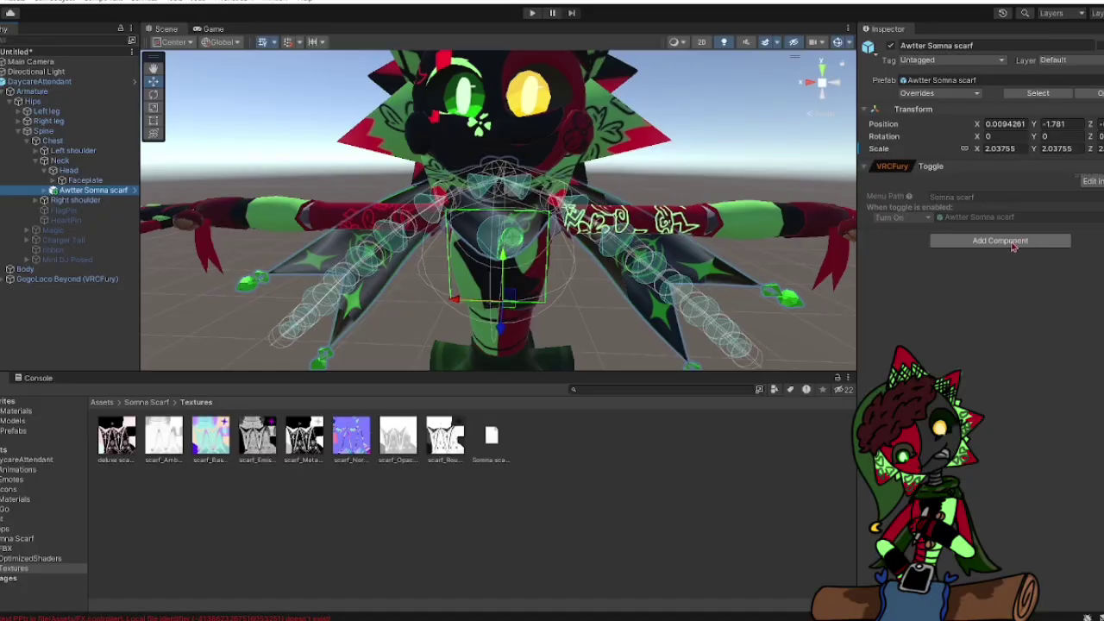
left_click(134, 190)
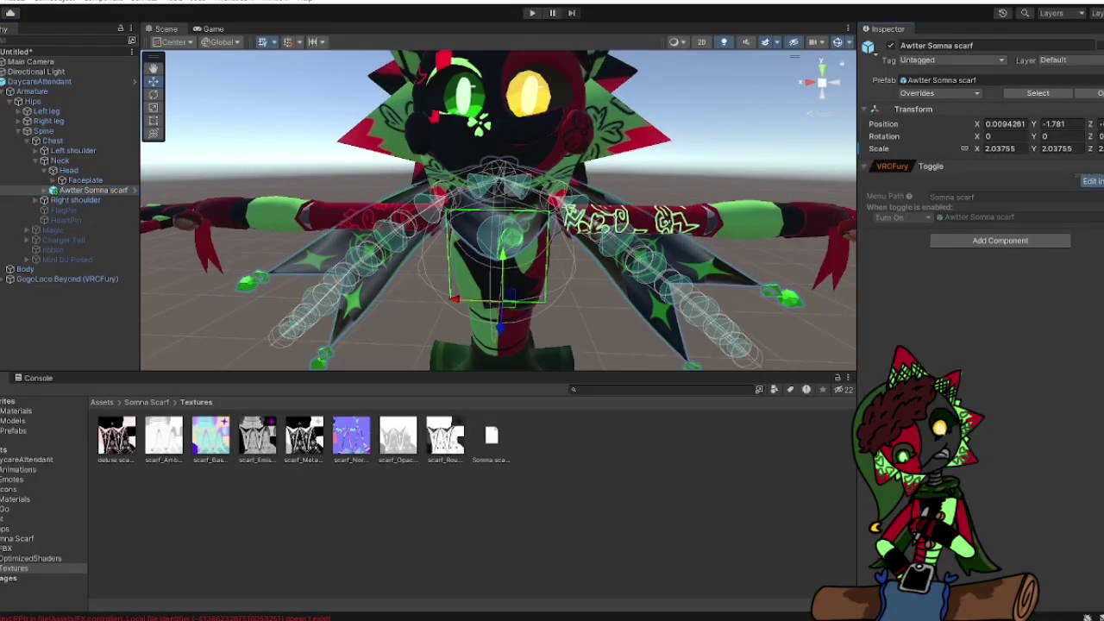
left_click(903, 175)
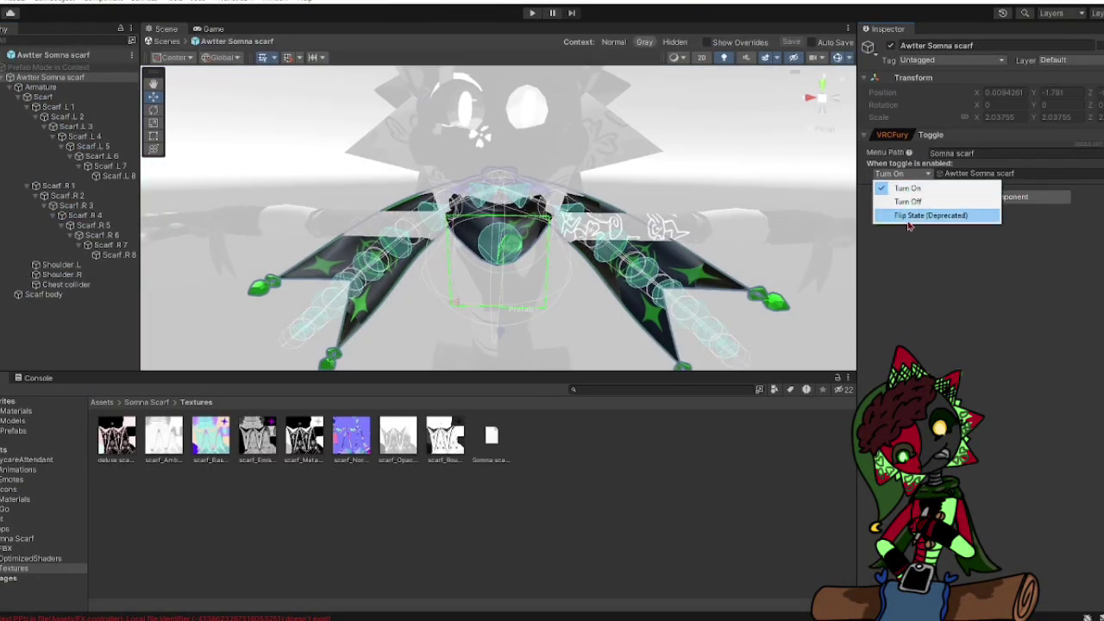
left_click(908, 218)
Set the menu path of the prefab's VRCFury toggle to Scarf, save the prefab and return to the scene.
left_click(994, 155)
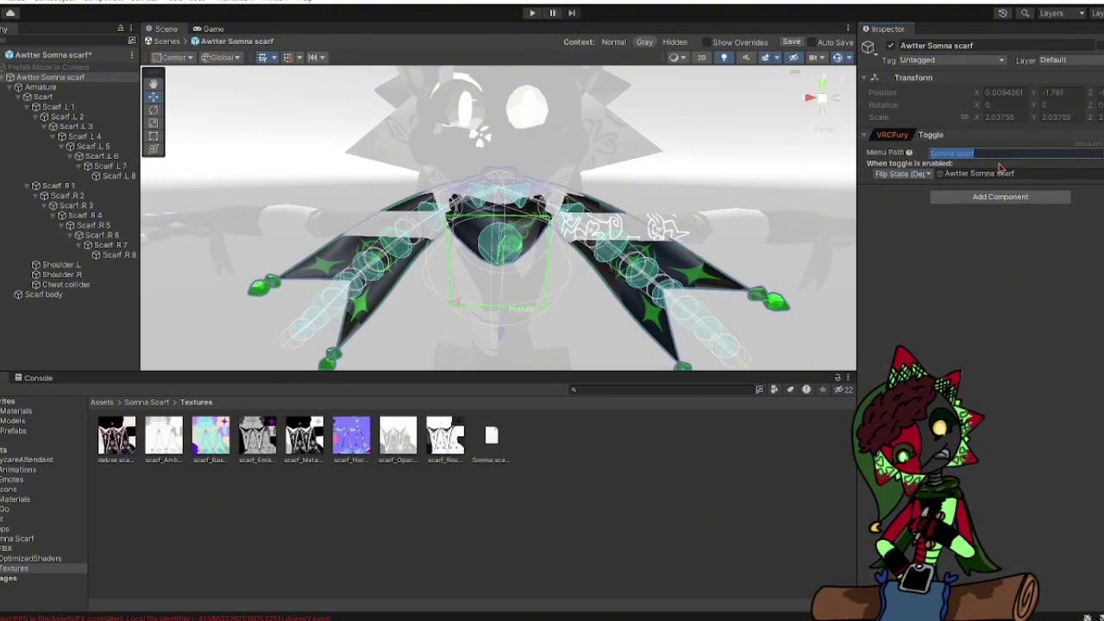
key("BackSpace")
type("Clover")
left_click(1035, 249)
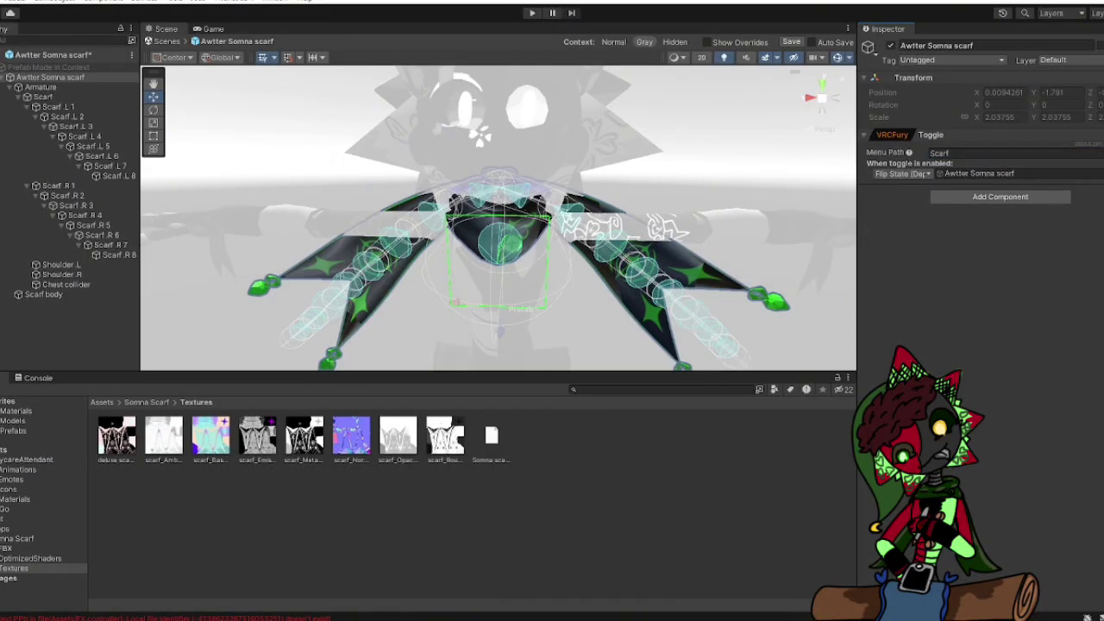
left_click(50, 77)
left_click(9, 54)
left_click(526, 333)
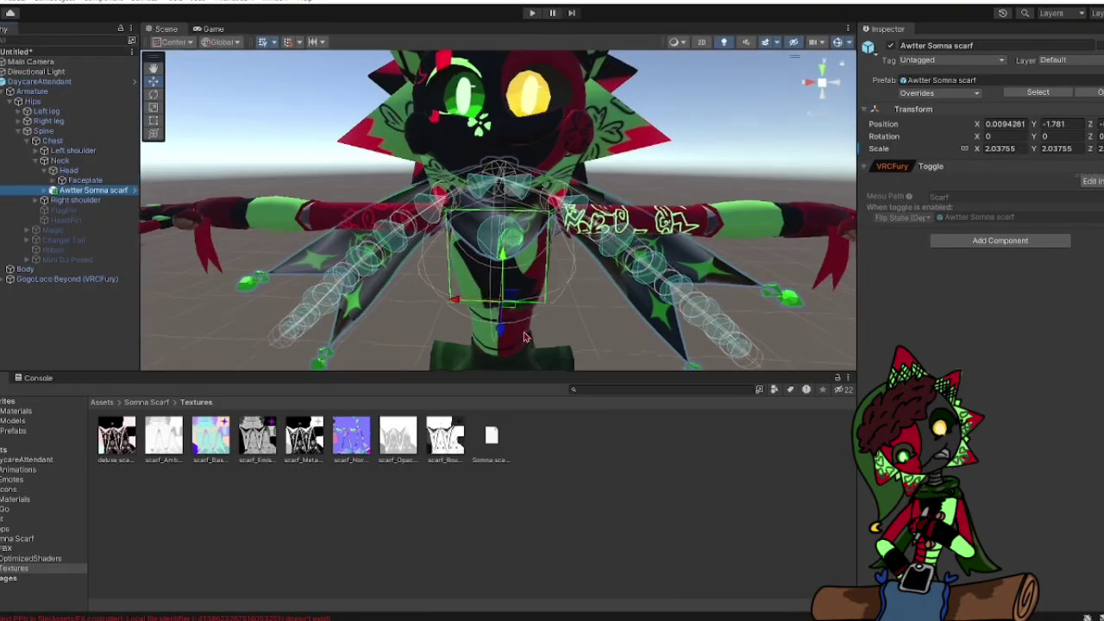
Add a second VRCFury Toggle component to the Awtter Somna scarf with the menu path Clover/Scarf.
left_click(1002, 244)
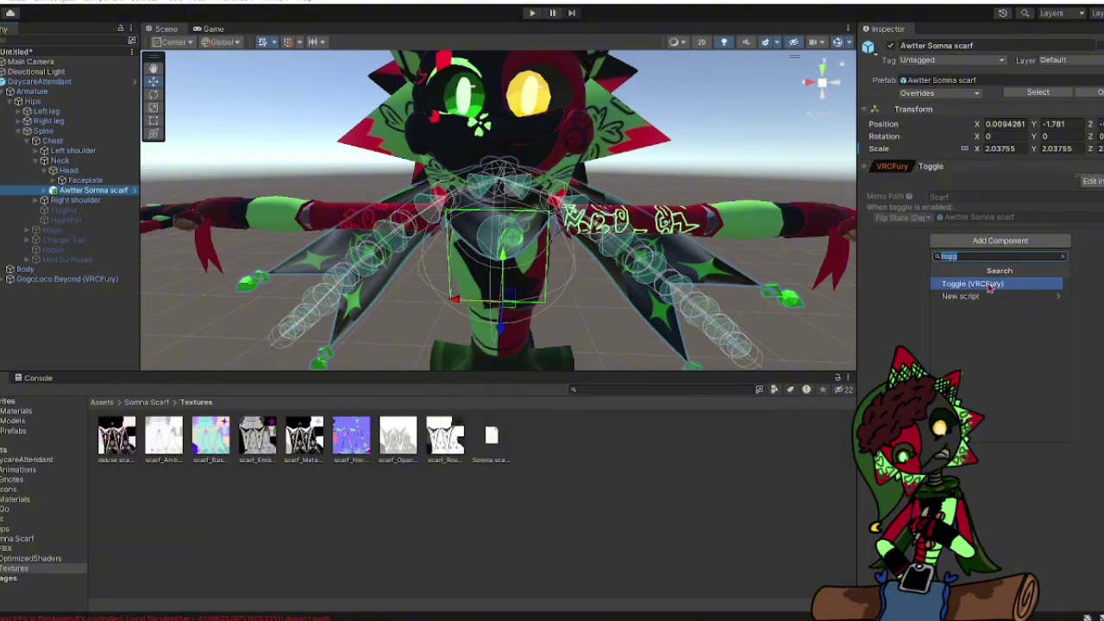
left_click(992, 285)
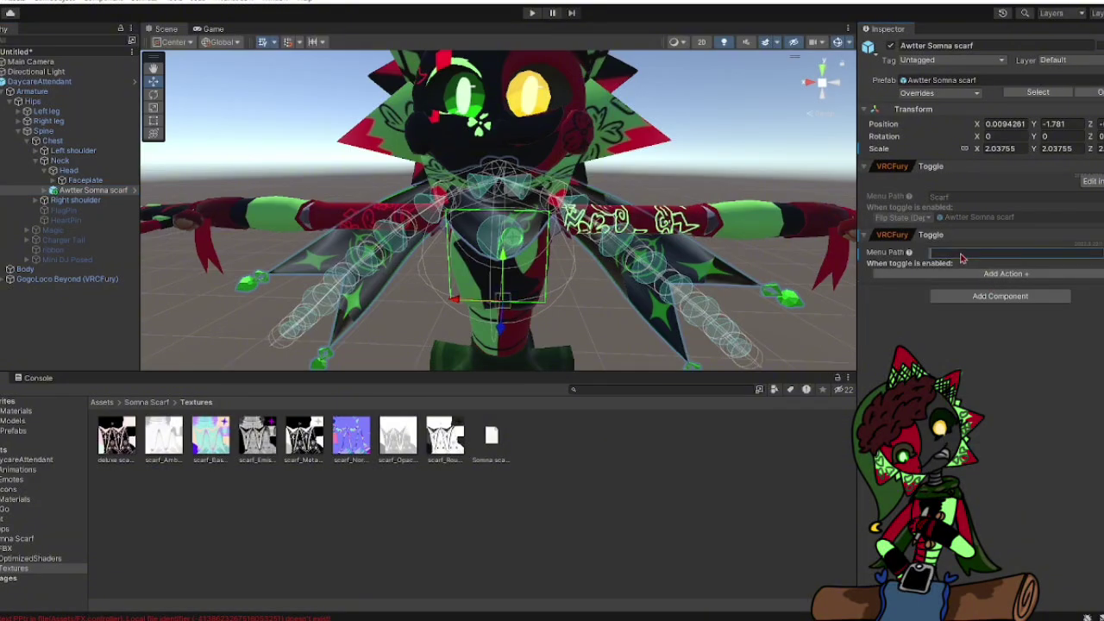
type("Clover/")
type("Scarf")
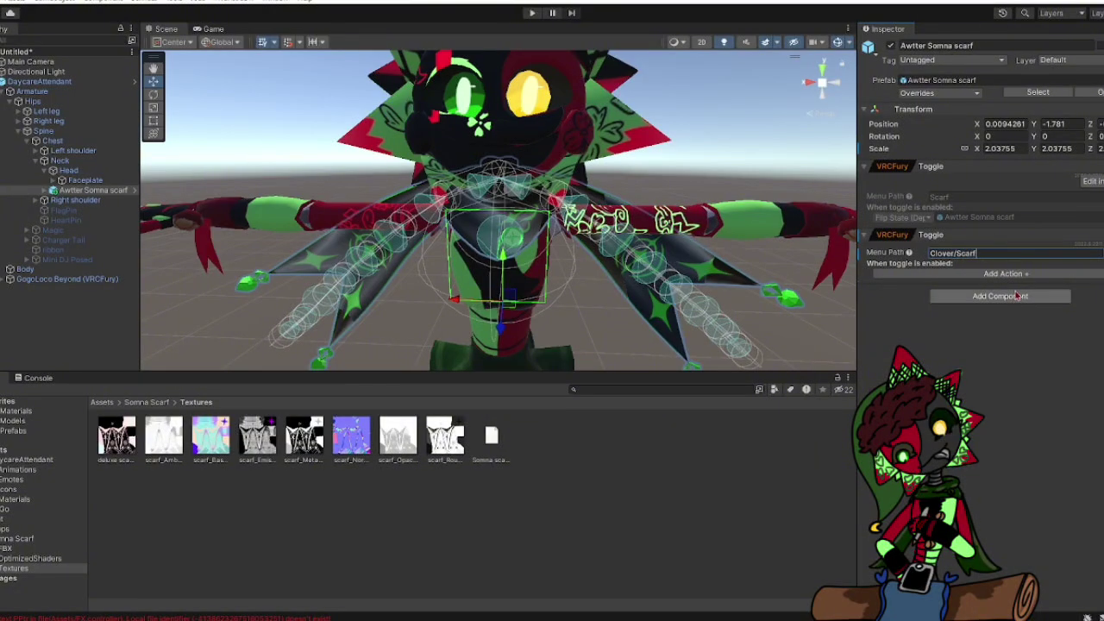
Give the Clover/Scarf toggle an Object Toggle action set to Flip State (Deprecated) that targets the Awtter Somna scarf.
left_click(1017, 275)
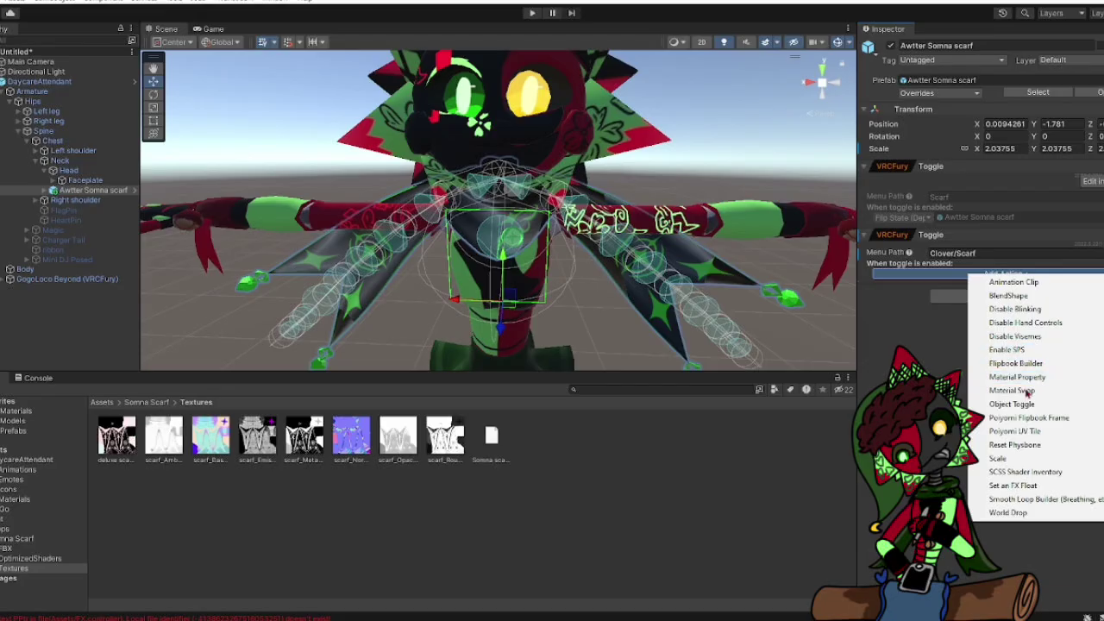
left_click(1014, 403)
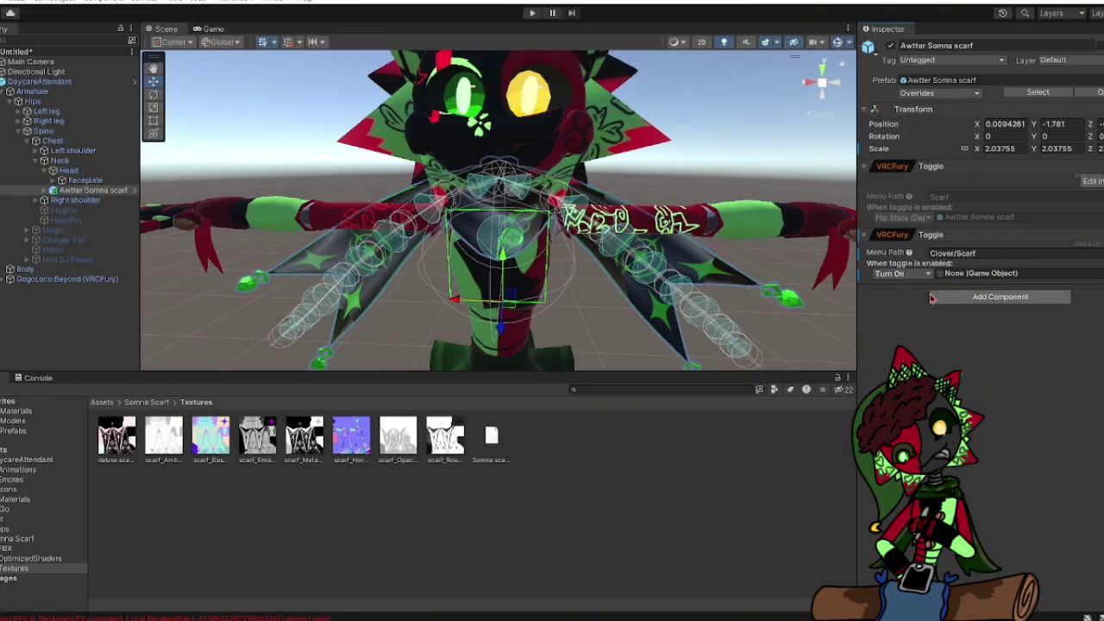
left_click(912, 274)
left_click(910, 316)
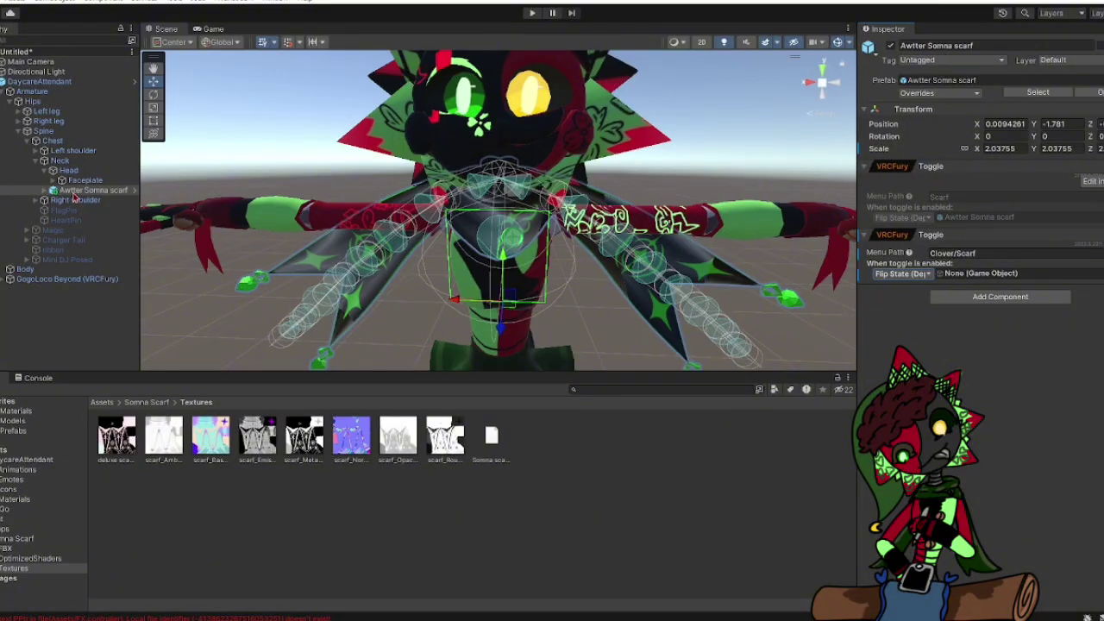
left_click_drag(77, 192, 967, 276)
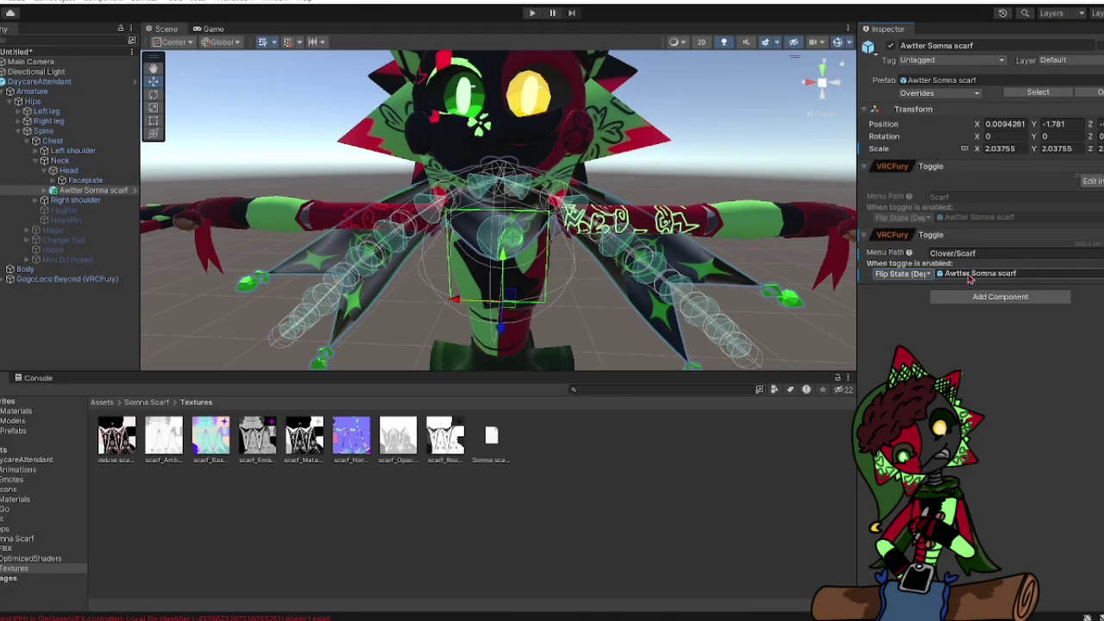
left_click(971, 276)
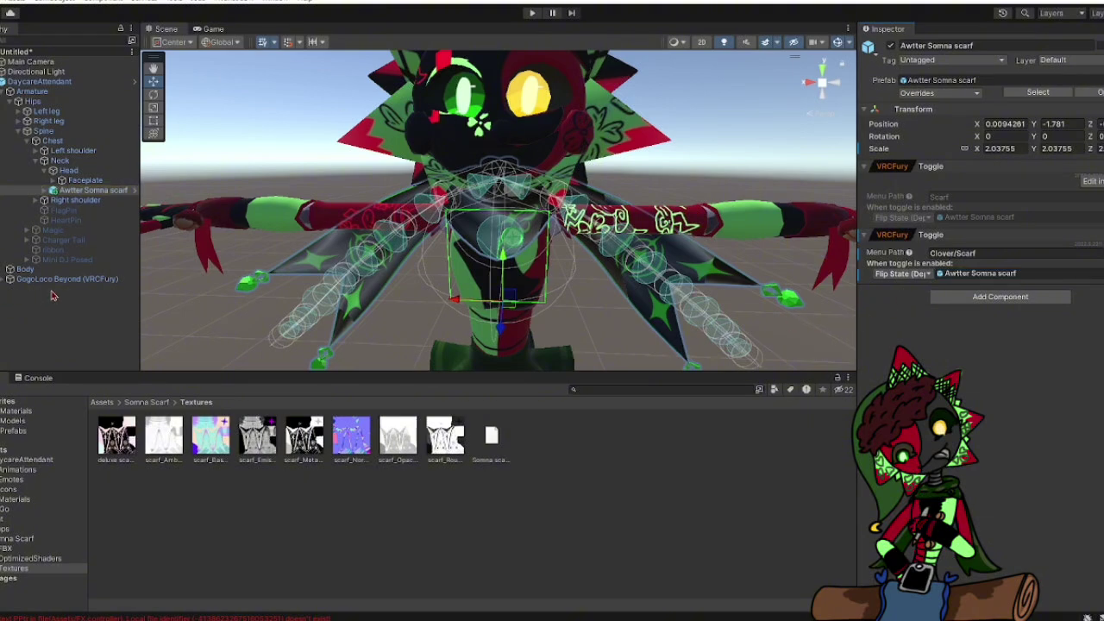
Add the Gesture Manager Emulator to the scene and enter play mode from it.
left_click(226, 2)
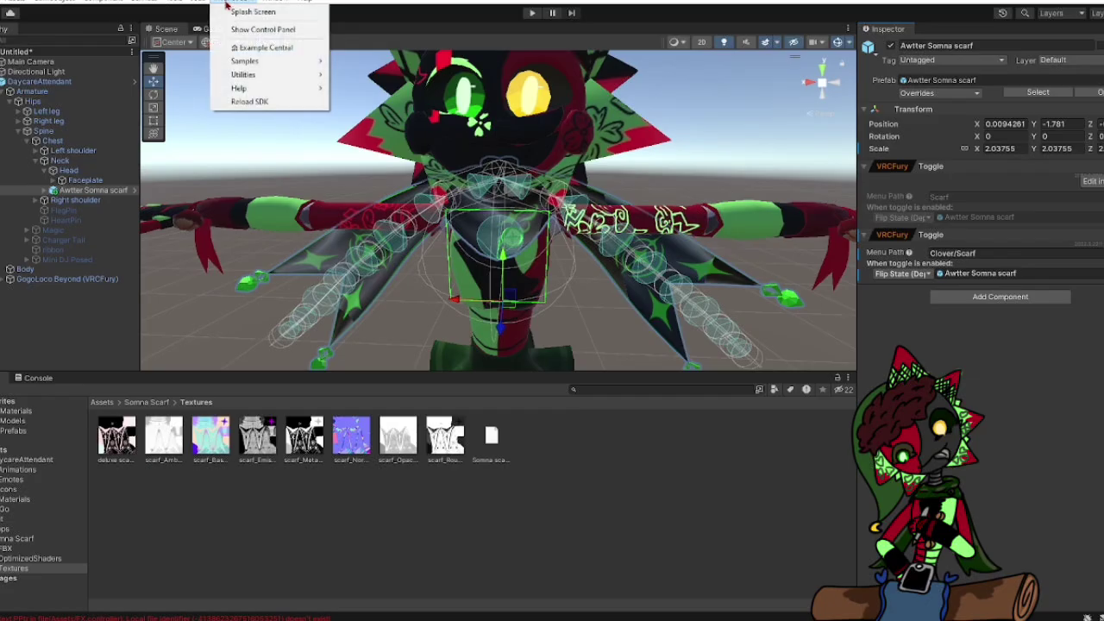
left_click(215, 3)
left_click(175, 3)
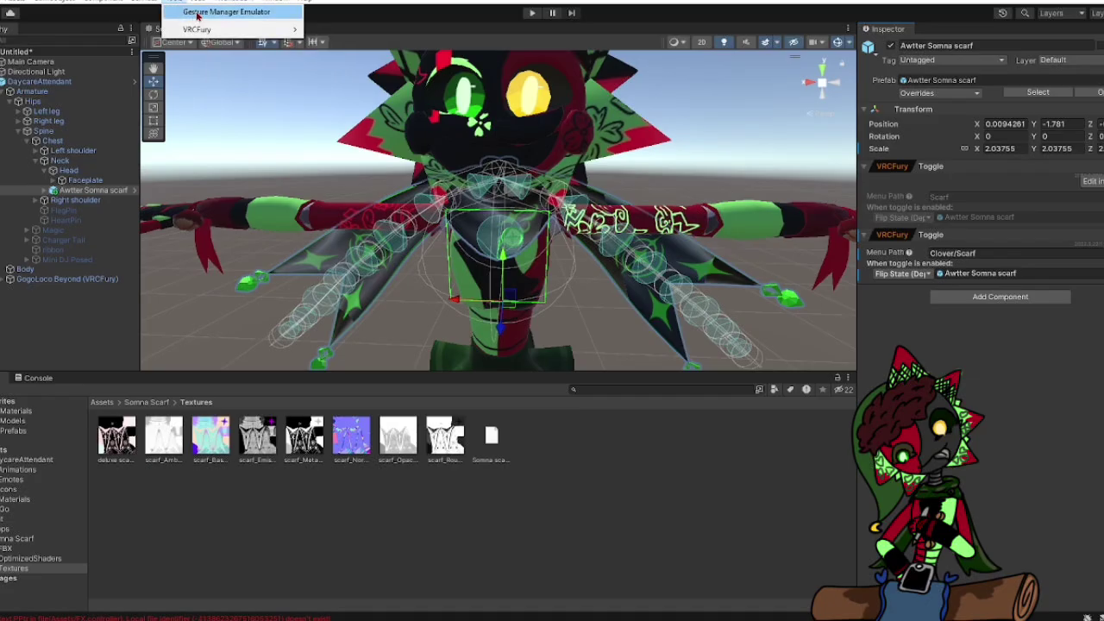
left_click(196, 12)
left_click(169, 3)
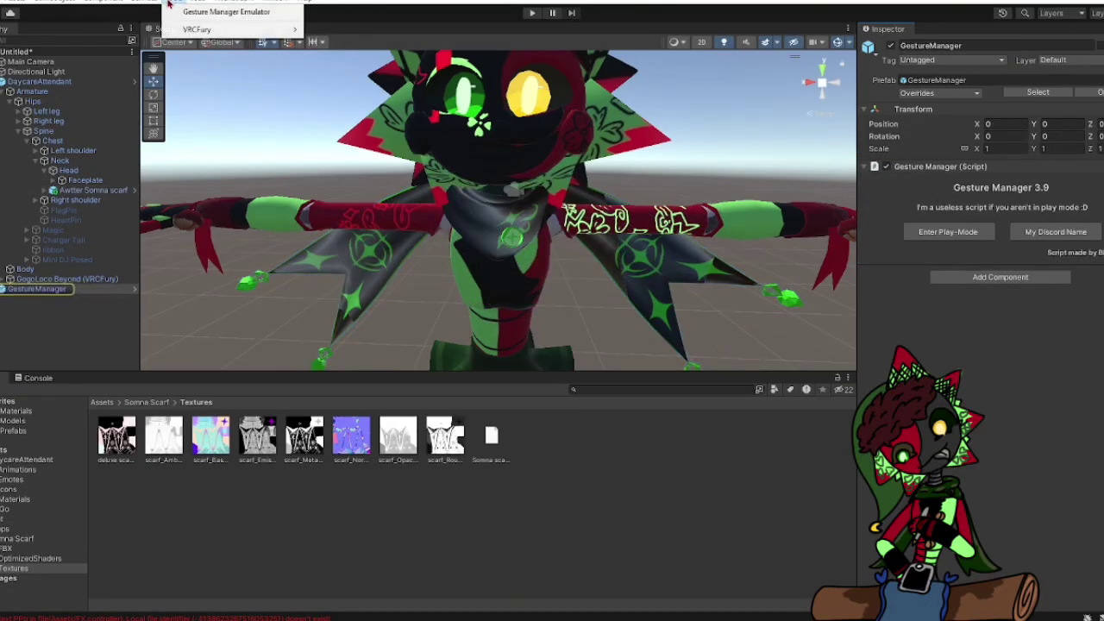
left_click(69, 290)
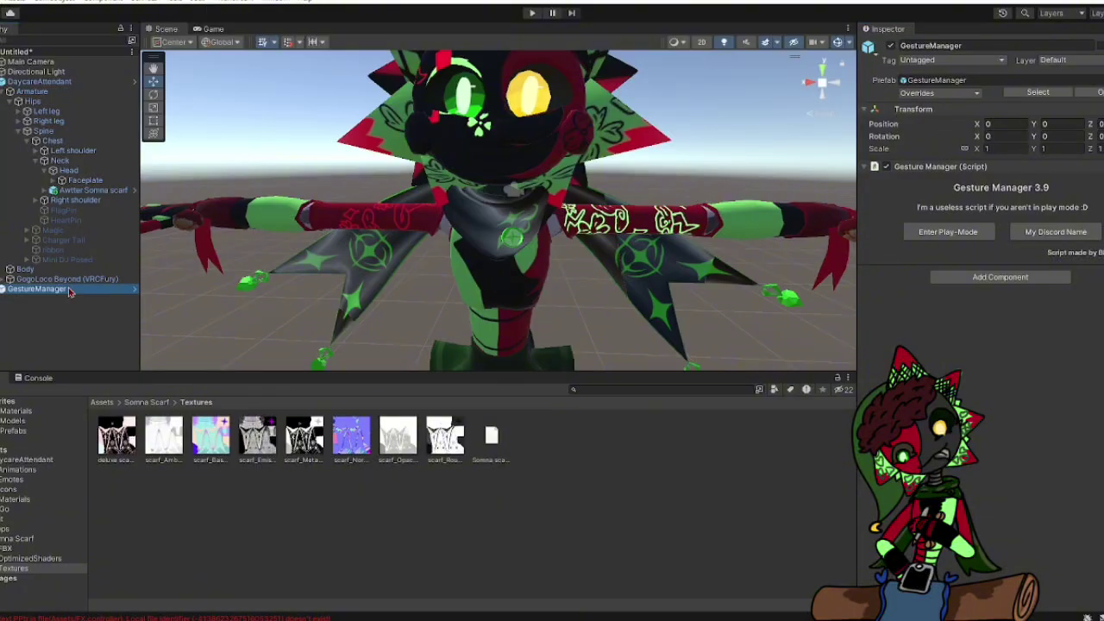
left_click(948, 231)
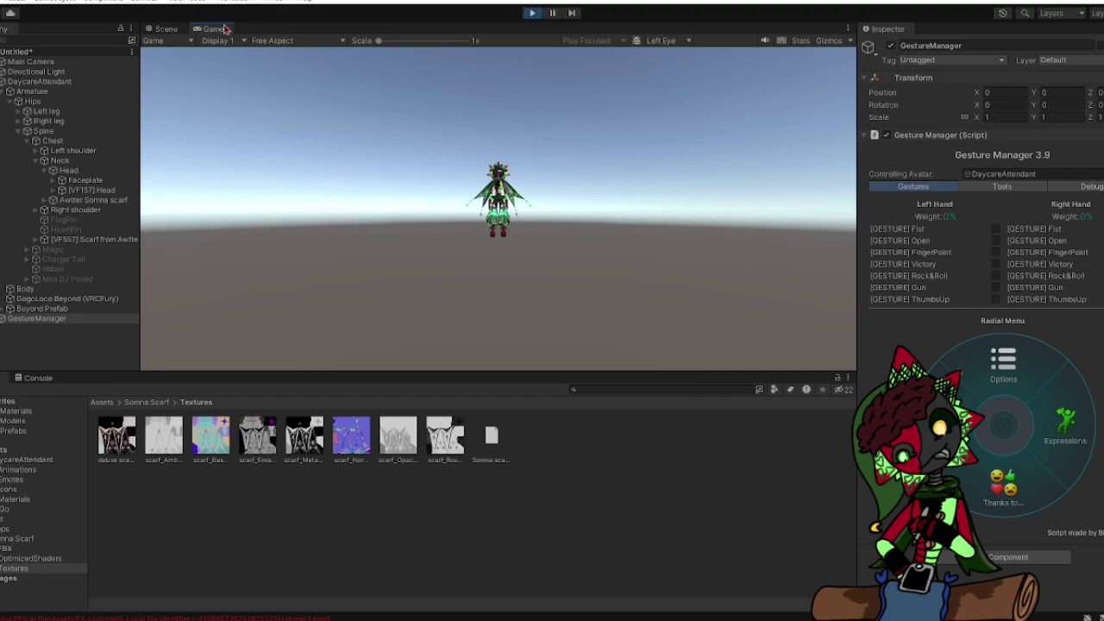
Examine the running avatar and its scarf in the Scene view from several distances and angles.
left_click(166, 29)
scroll(788, 319, "down", 5)
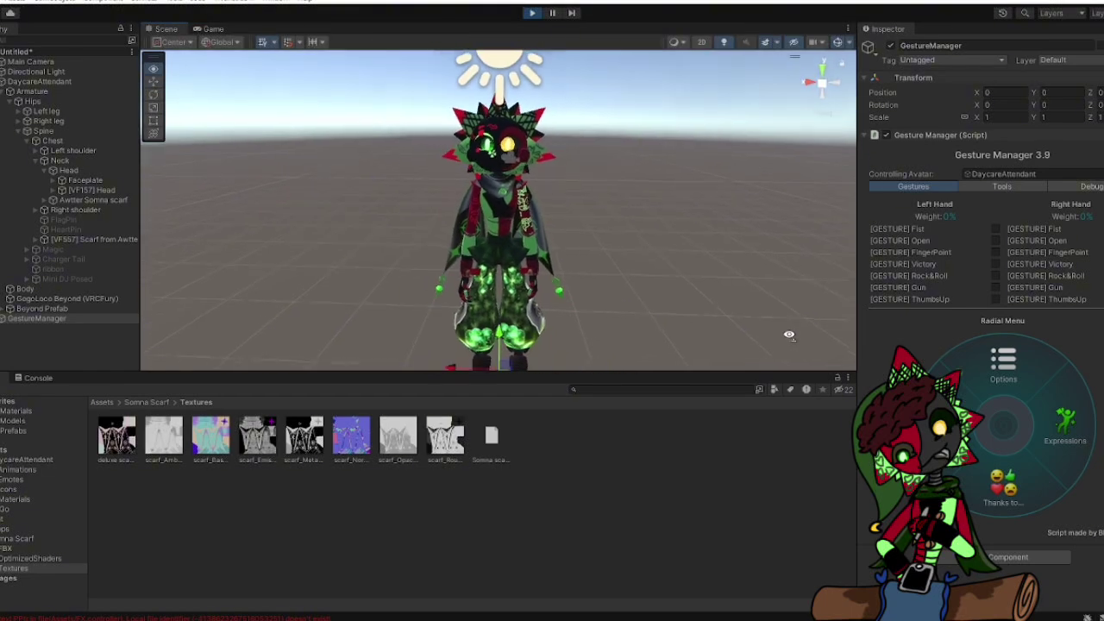
scroll(788, 335, "down", 1)
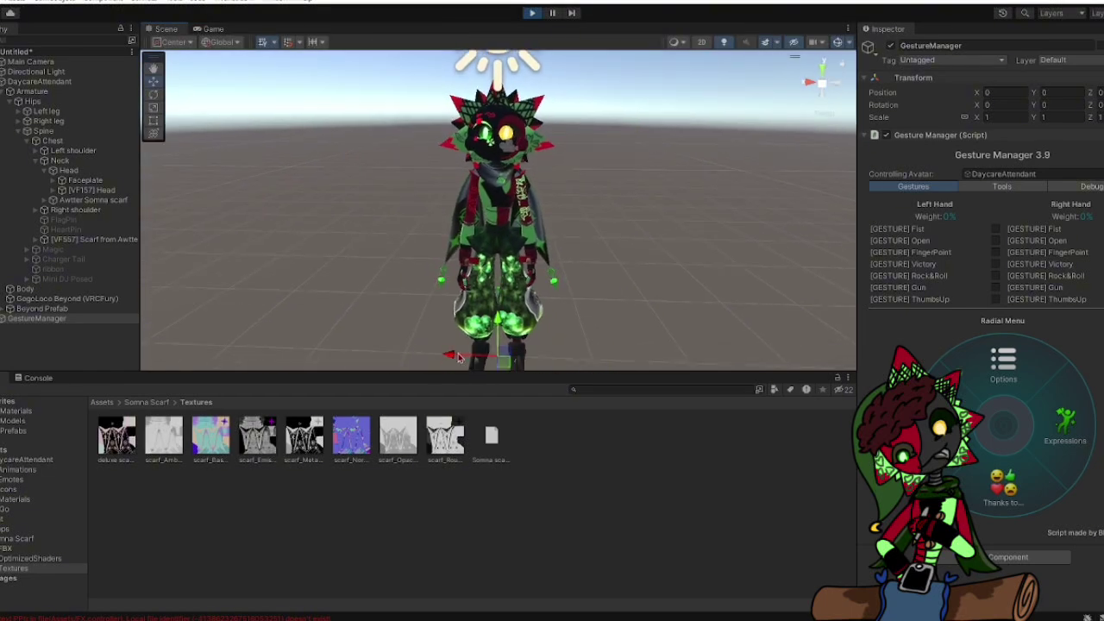
left_click_drag(459, 358, 461, 312)
scroll(512, 247, "down", 3)
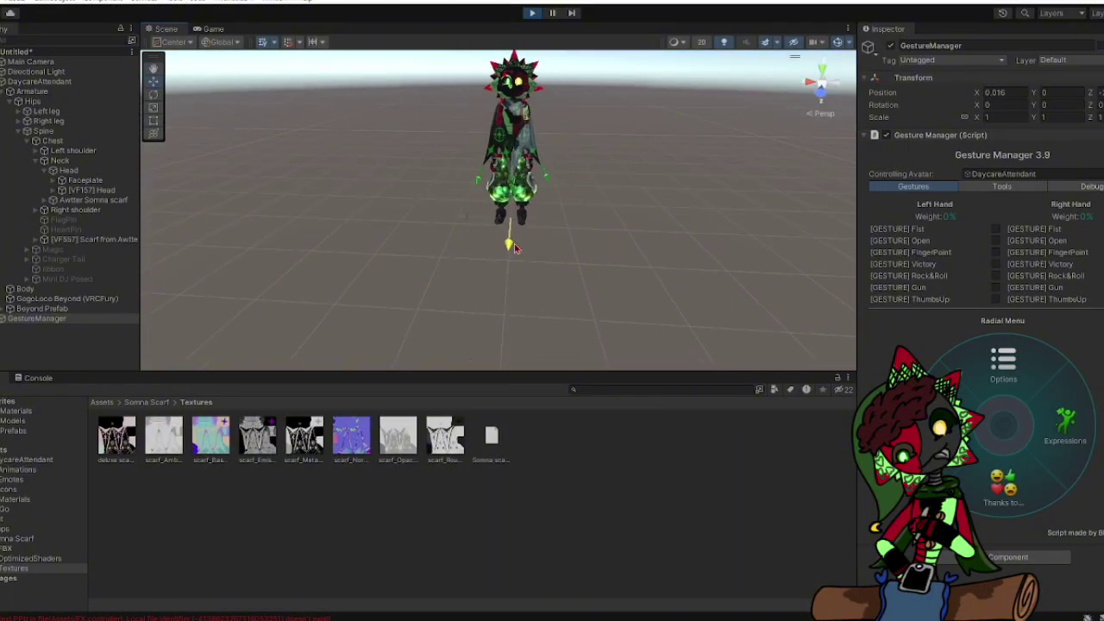
scroll(483, 313, "up", 3)
left_click_drag(496, 323, 669, 242, "alt")
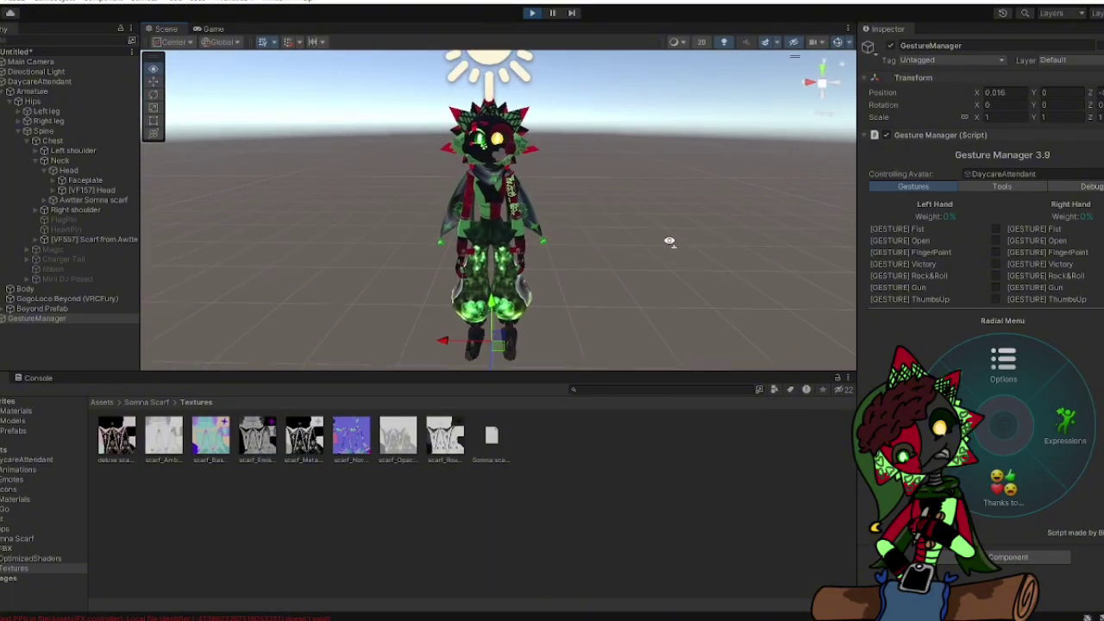
scroll(669, 239, "up", 2)
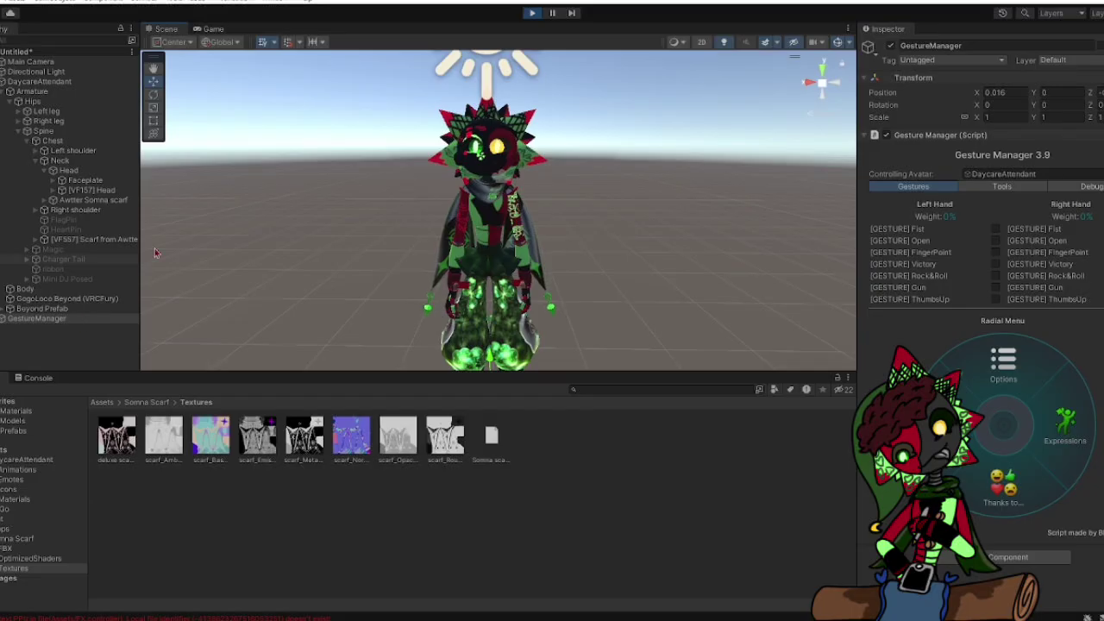
left_click_drag(762, 219, 626, 231, "alt")
Test the scarf toggle through the avatar's Expressions radial menu, including its Clover submenu, and go back one level.
left_click(1064, 424)
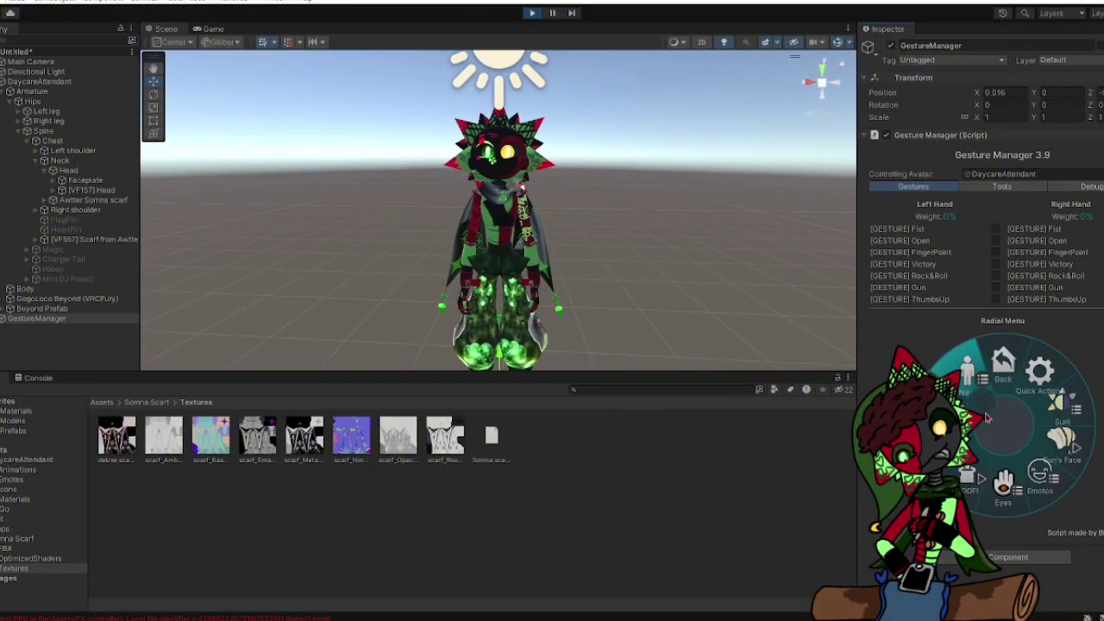
left_click(969, 368)
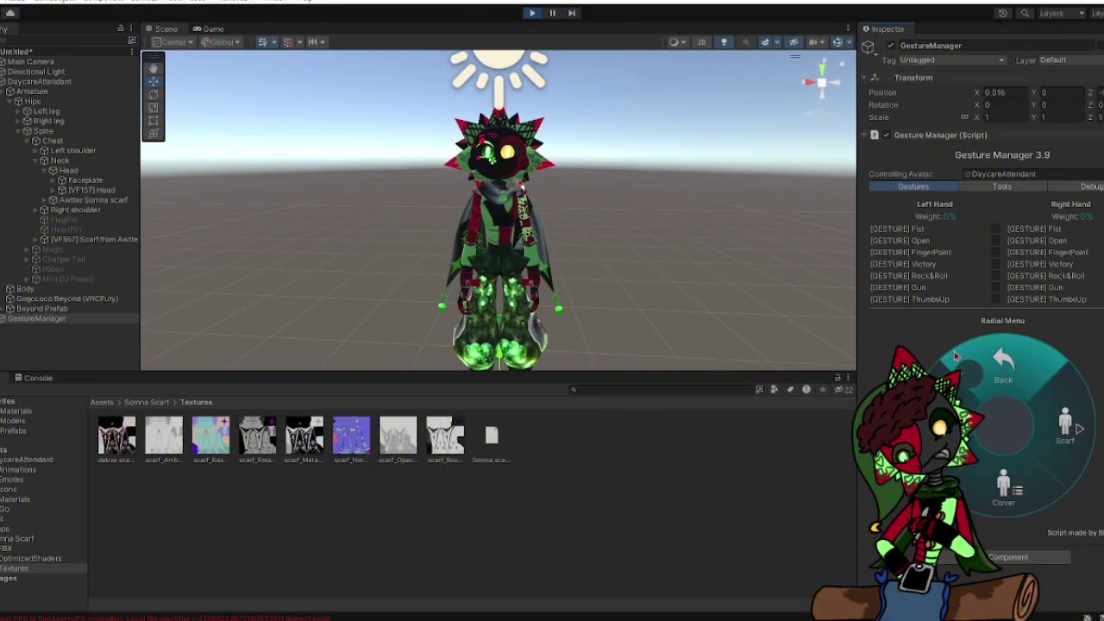
left_click(1065, 428)
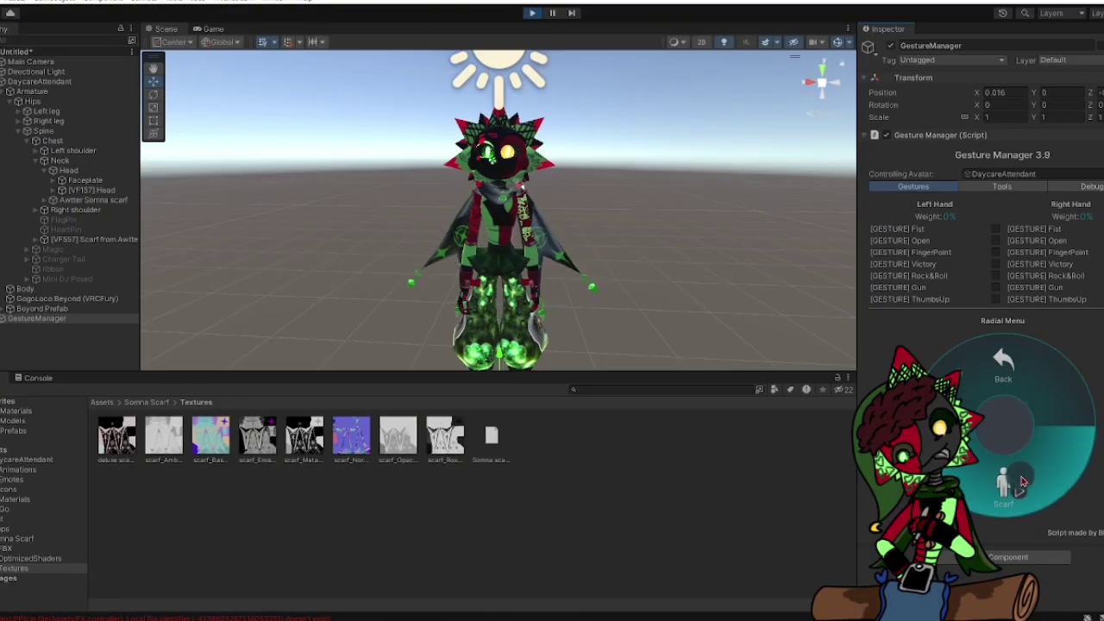
left_click(1024, 477)
left_click(1003, 367)
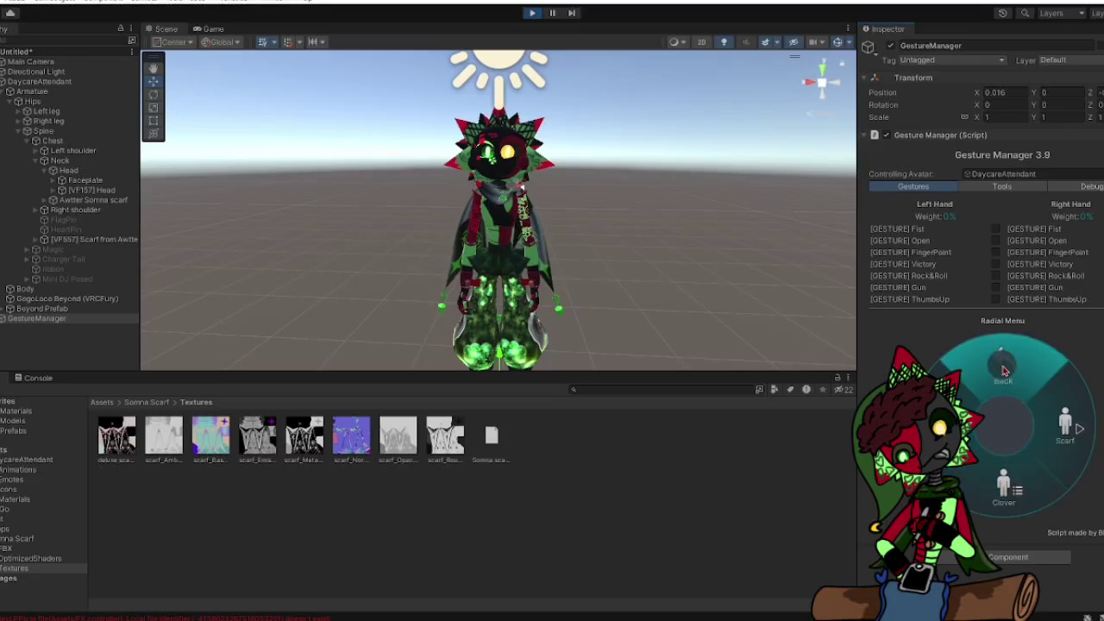
Return to the radial menu's top level and exit play mode.
left_click(1004, 369)
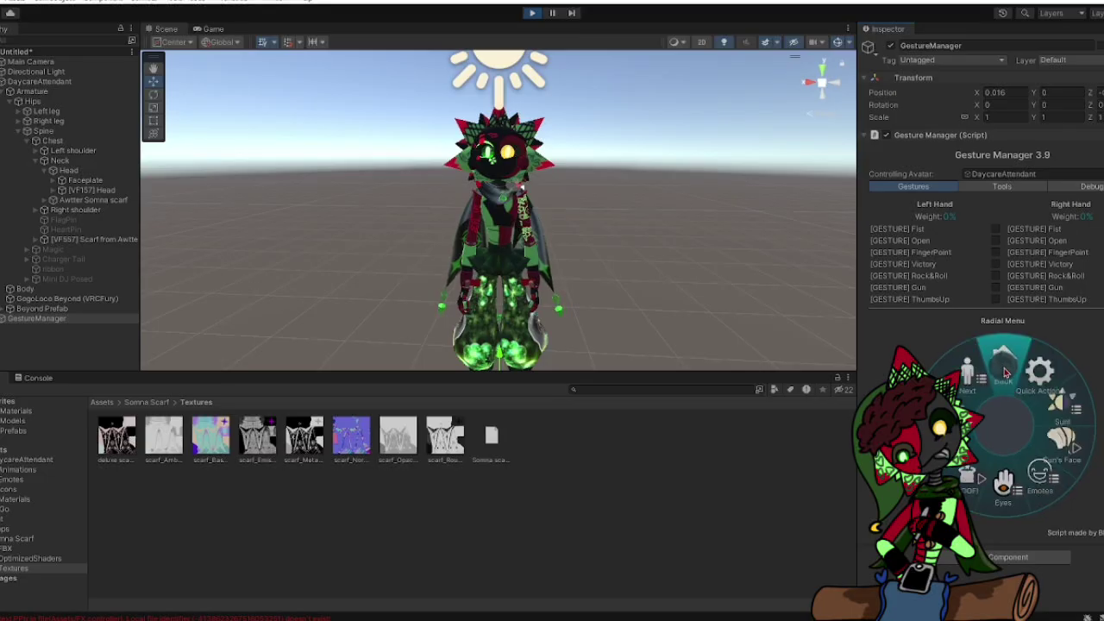
left_click(1004, 371)
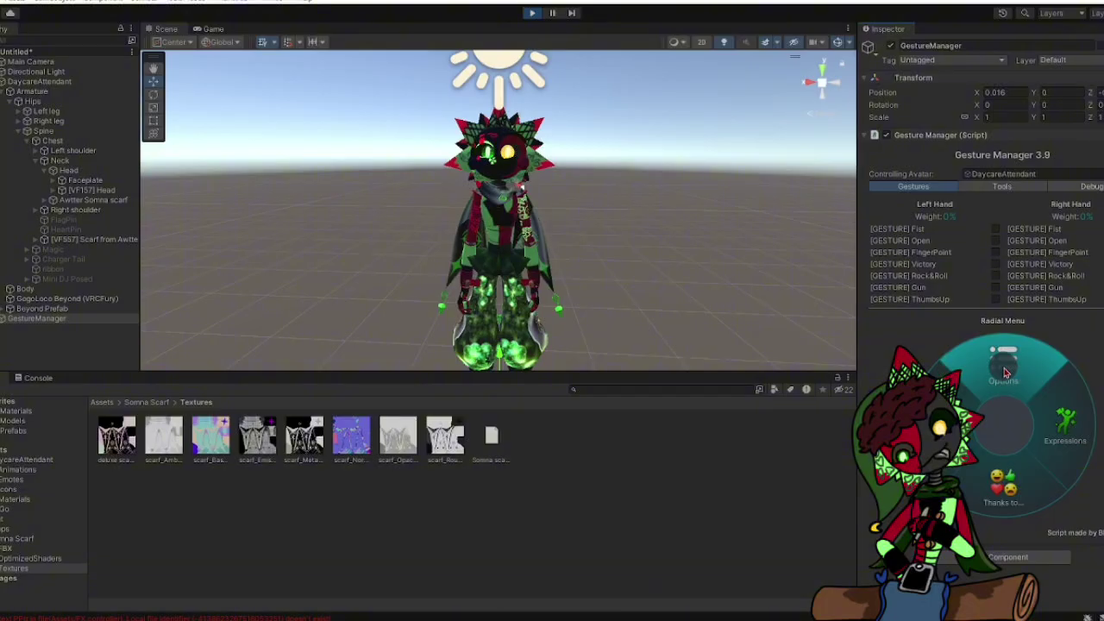
left_click(533, 14)
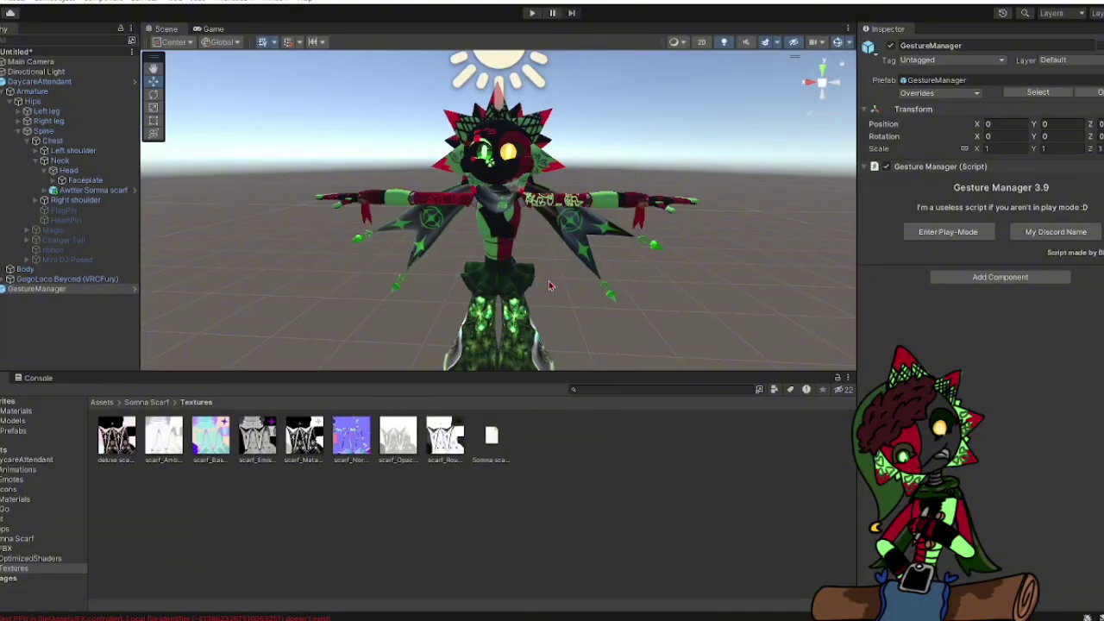
Add another VRCFury Toggle component to the Awtter Somna scarf with the menu path Clover/Toggle Switch Scarf.
left_click(22, 450)
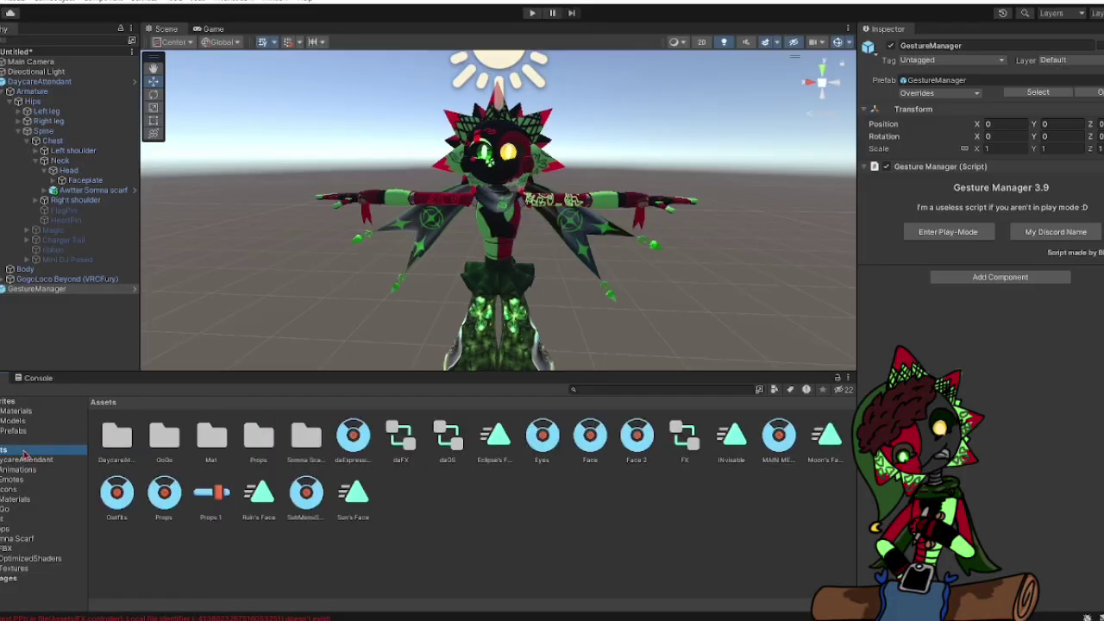
left_click(76, 193)
left_click(1003, 298)
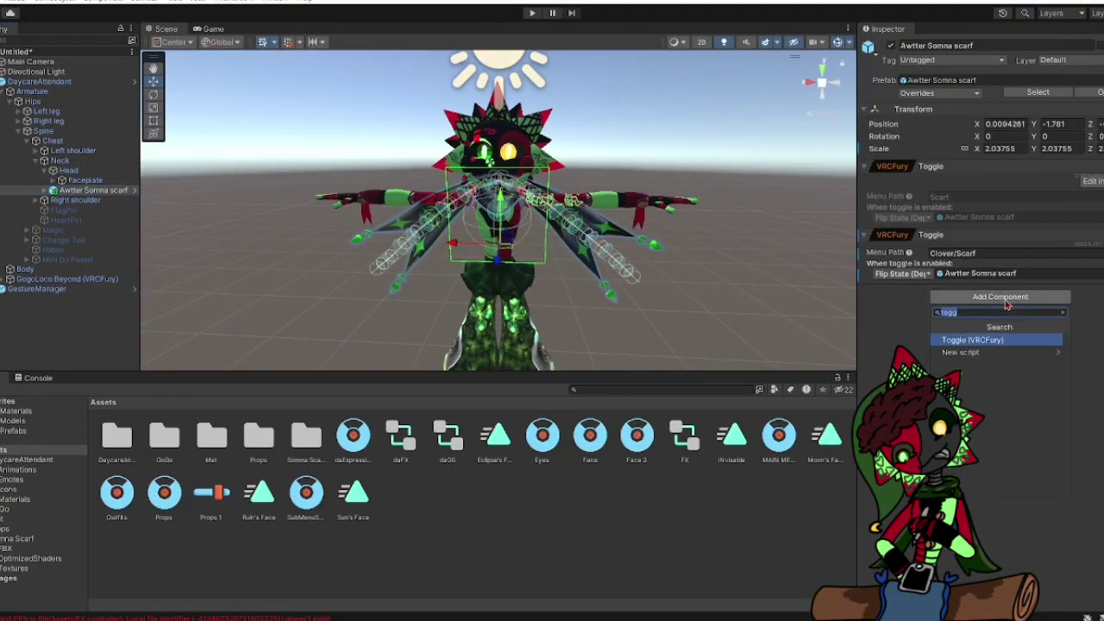
left_click(978, 342)
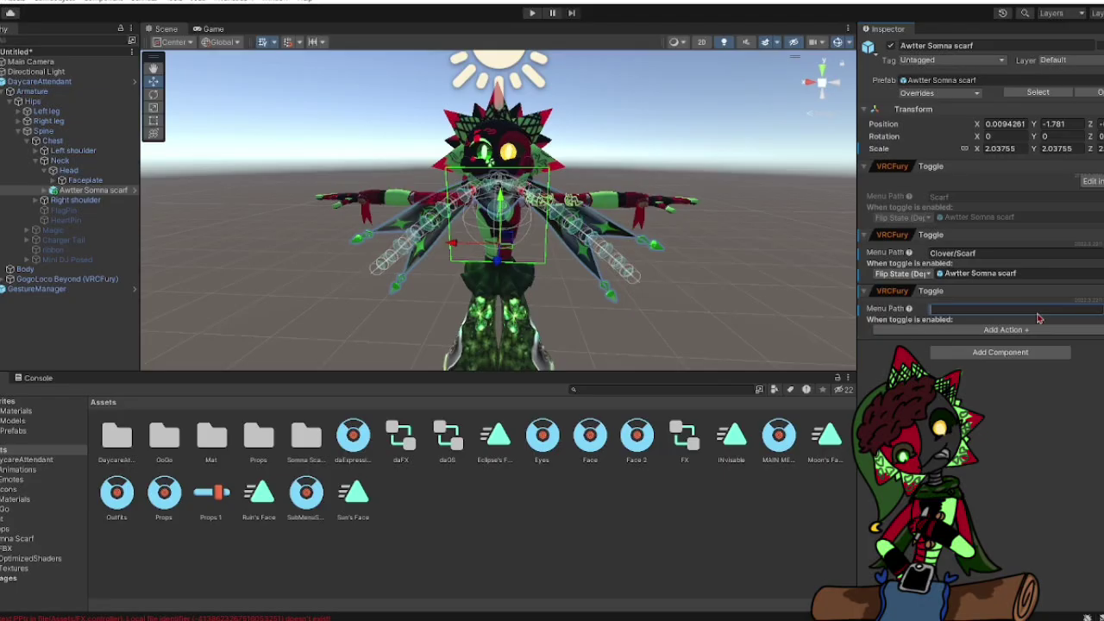
type("Clover/Toggle Switch Scarf")
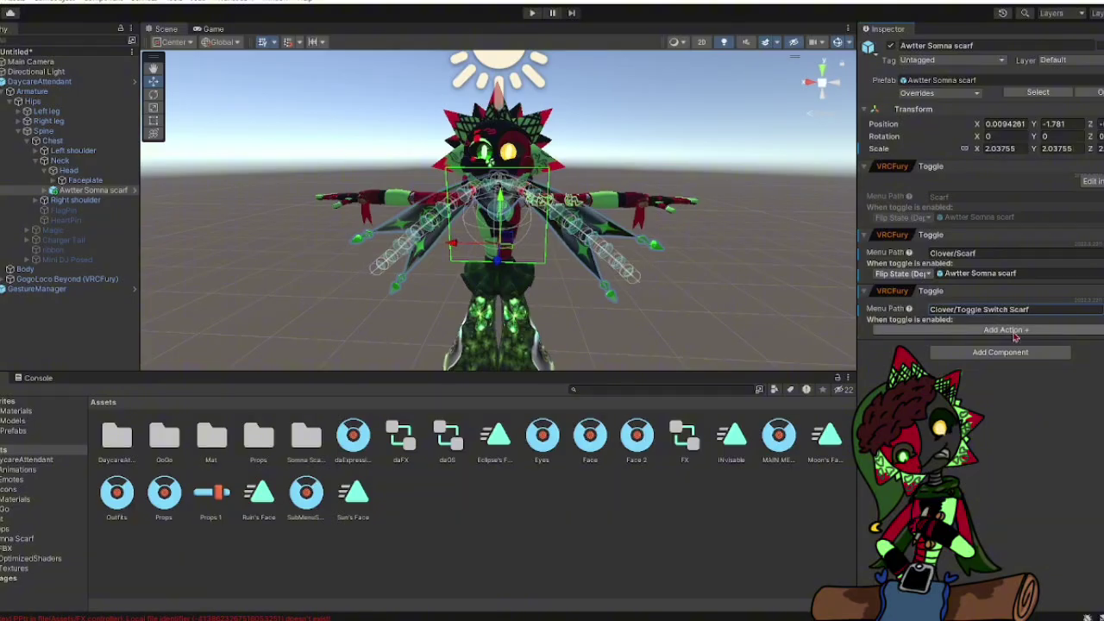
Give the Clover/Toggle Switch Scarf toggle a Material Swap action.
left_click(1015, 335)
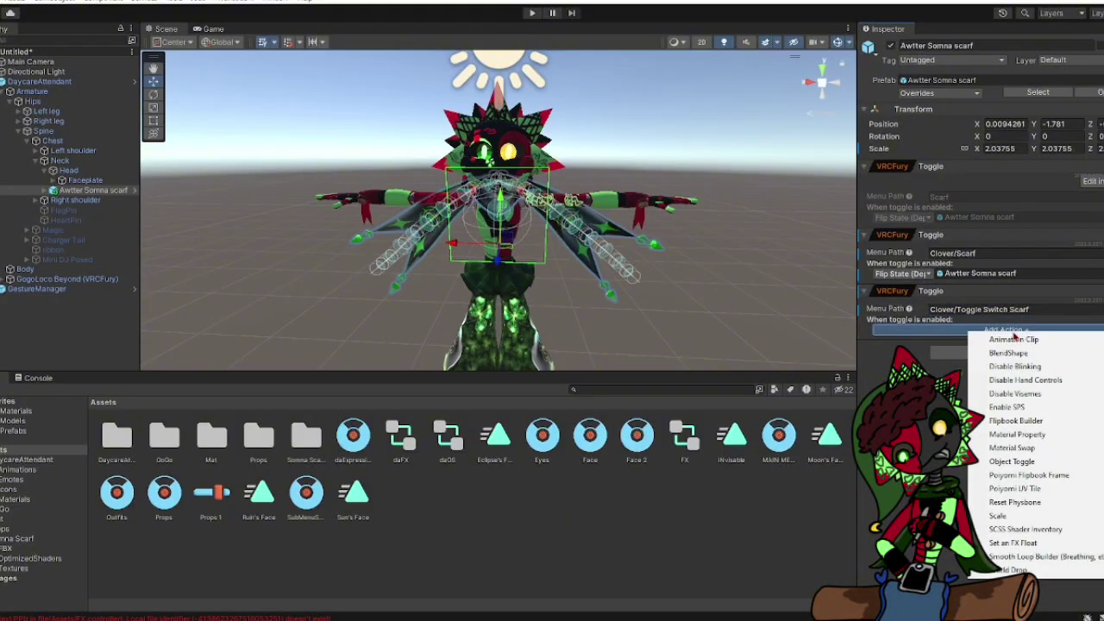
left_click(954, 342)
left_click(993, 333)
left_click(1002, 447)
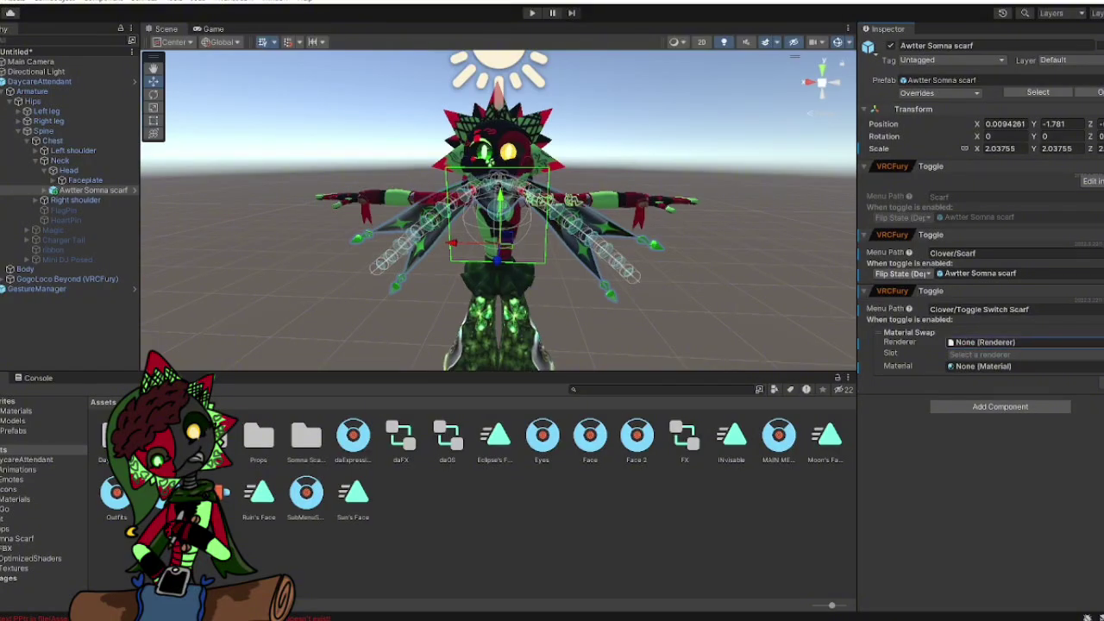
Search the renderers for the scarf and set the Material Swap's renderer to Scarf body.
left_click(1100, 342)
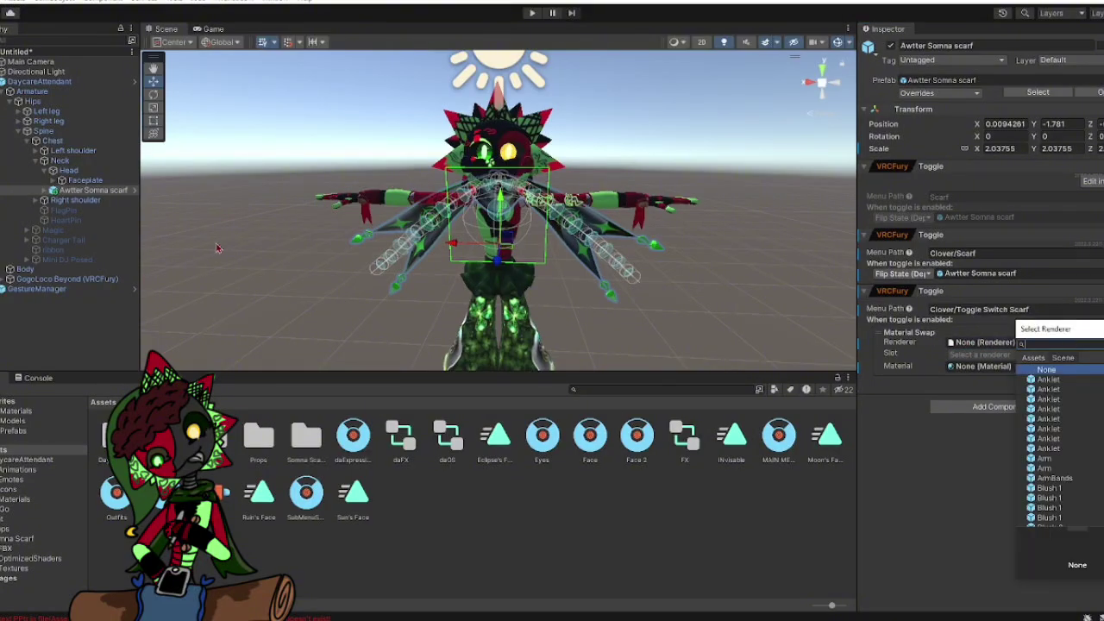
key("Escape")
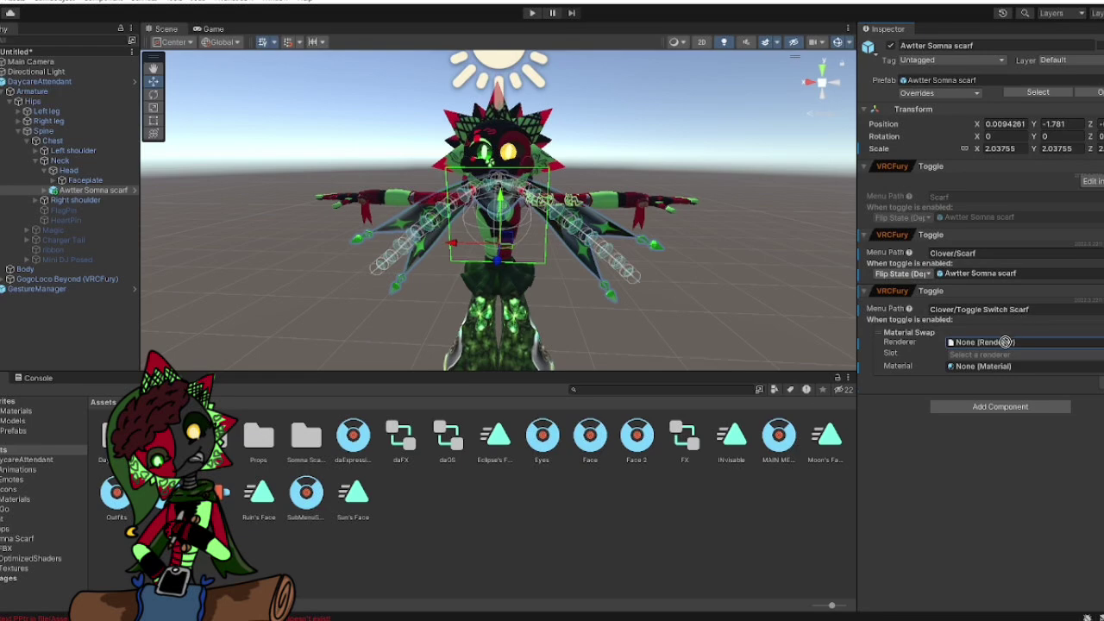
left_click(1100, 342)
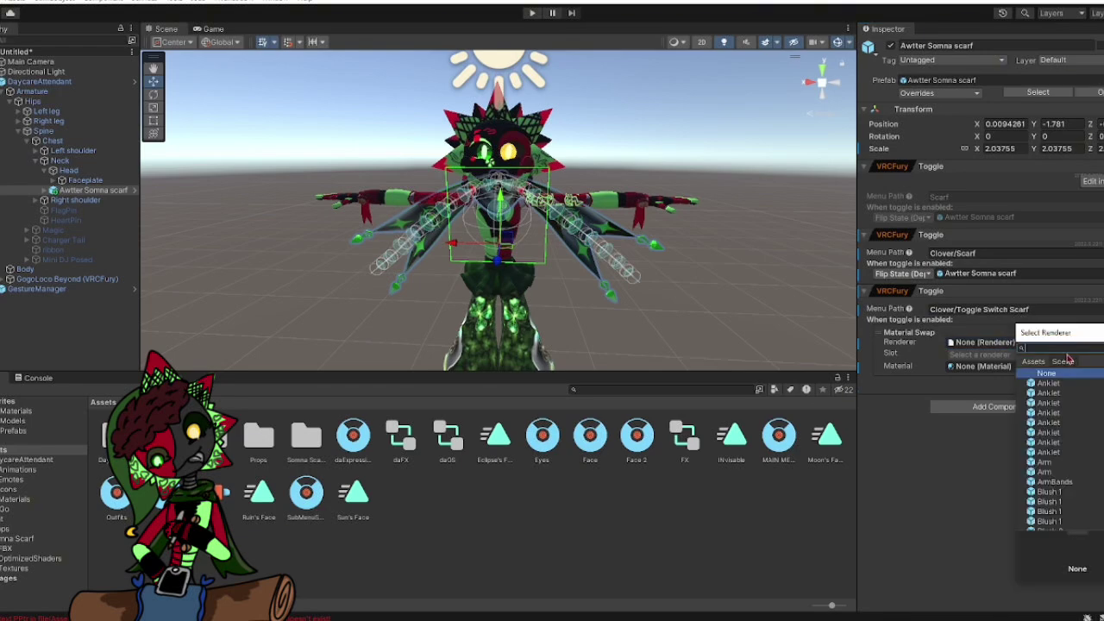
type("aw")
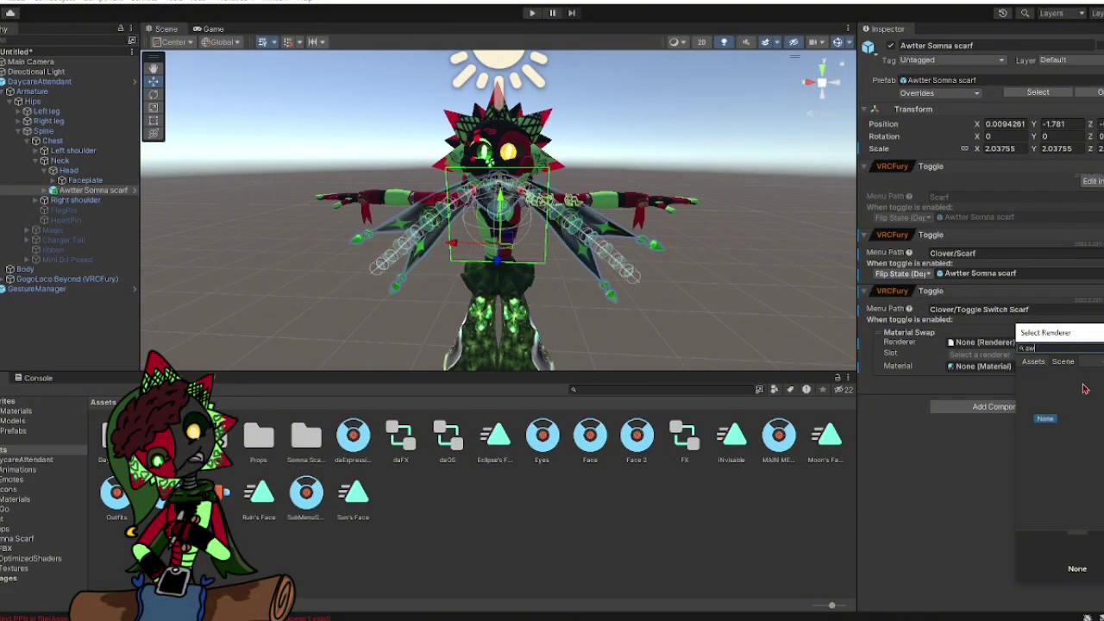
key("BackSpace")
key("BackSpace")
type("s")
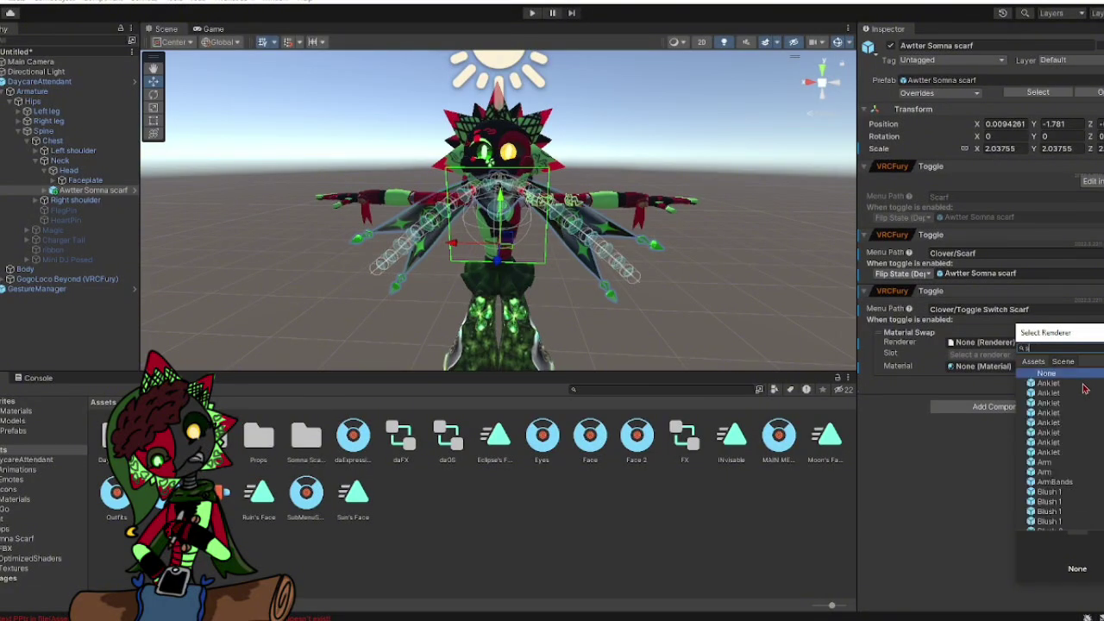
type("carf")
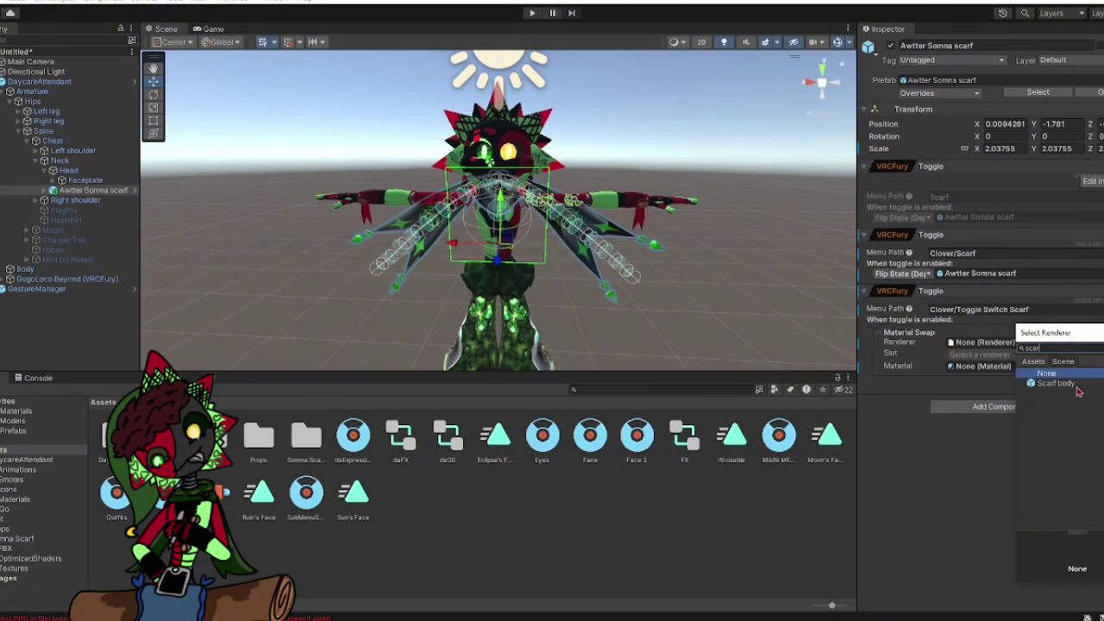
left_click(1078, 388)
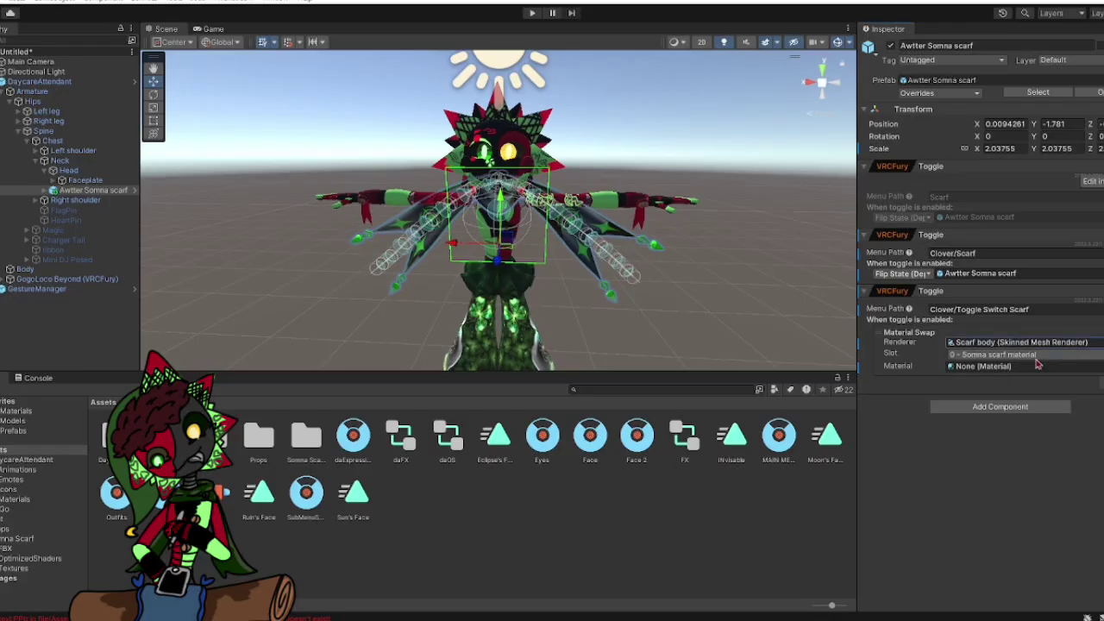
Set the Material Swap's replacement material to Somna scarf material.
left_click(1011, 366)
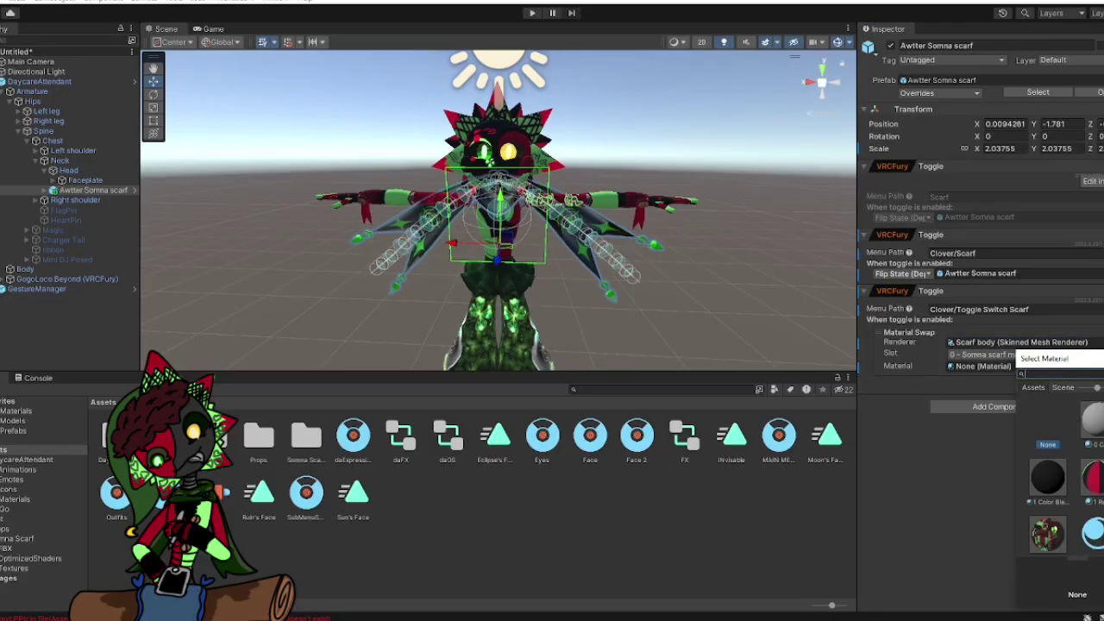
scroll(1065, 475, "down", 5)
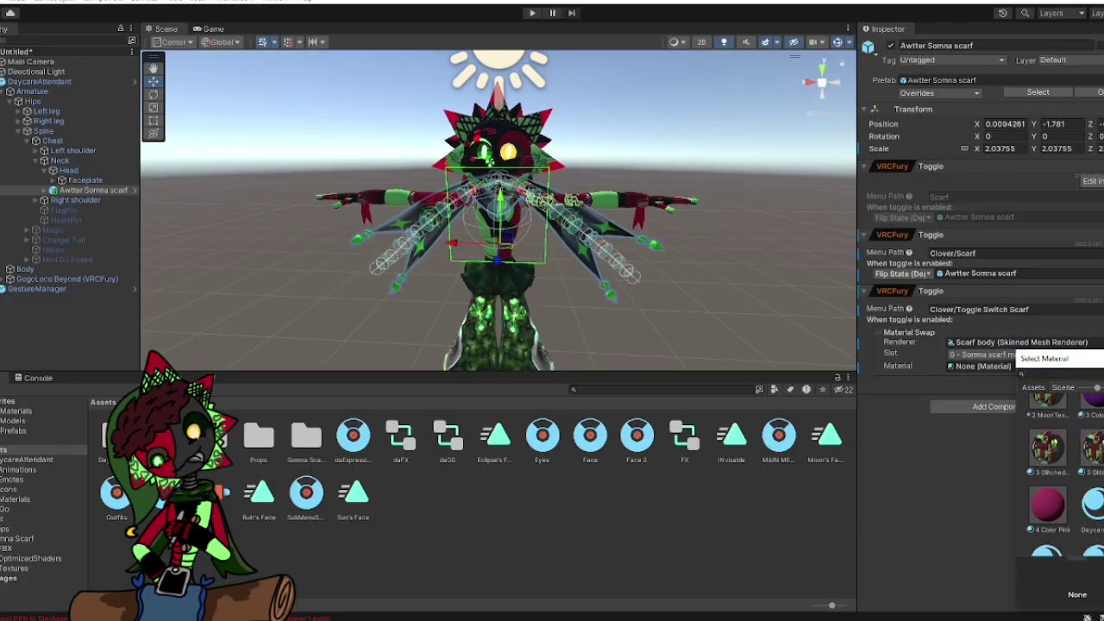
scroll(1065, 475, "down", 5)
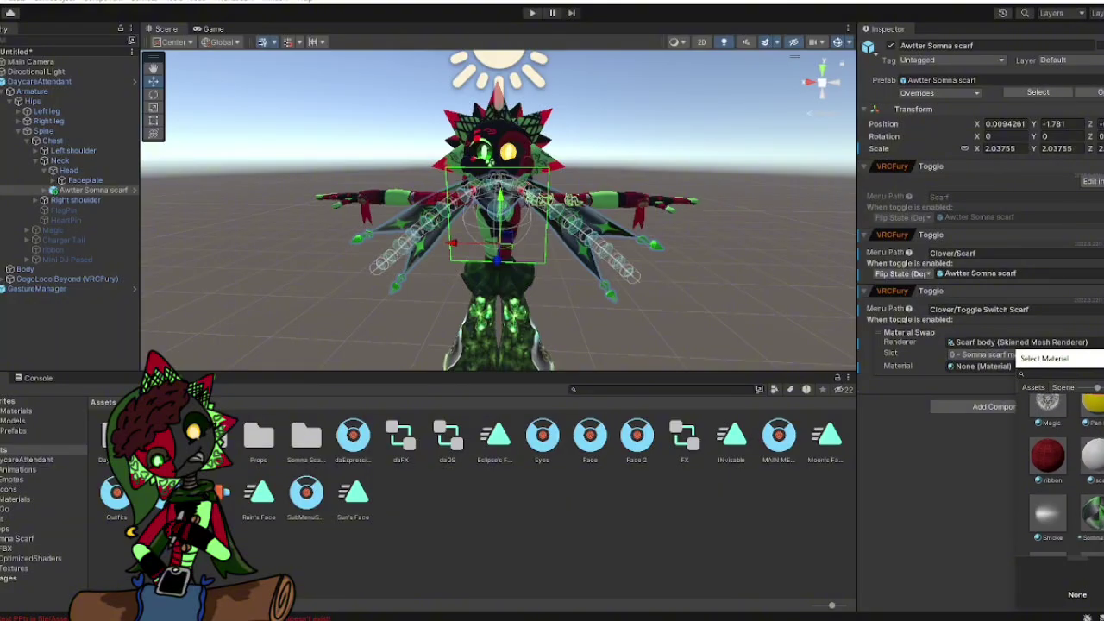
left_click(1093, 470)
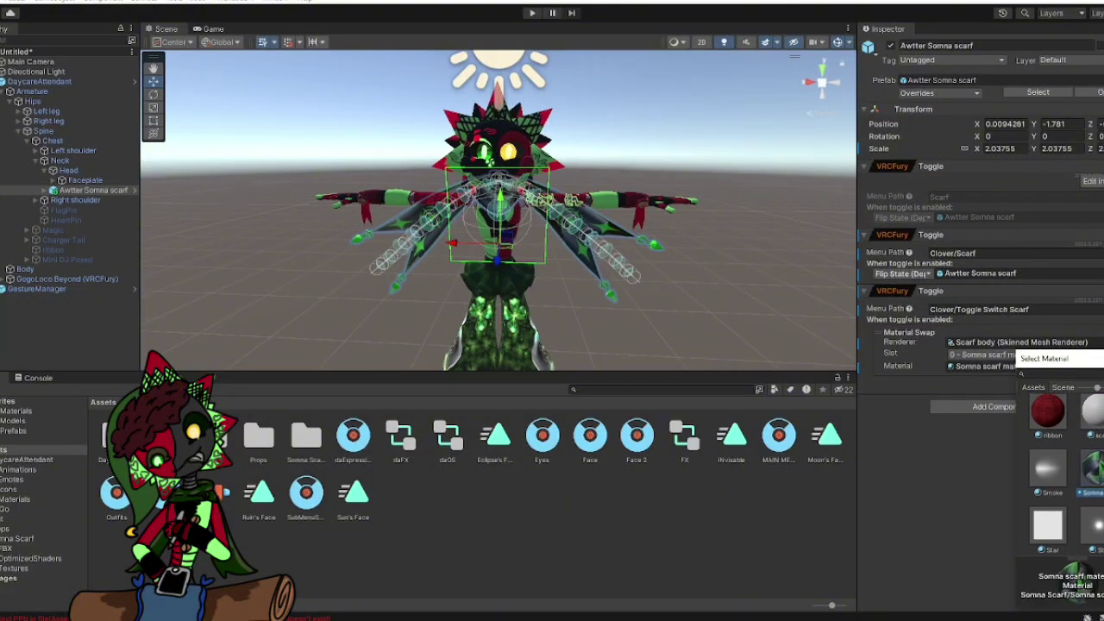
double_click(1078, 570)
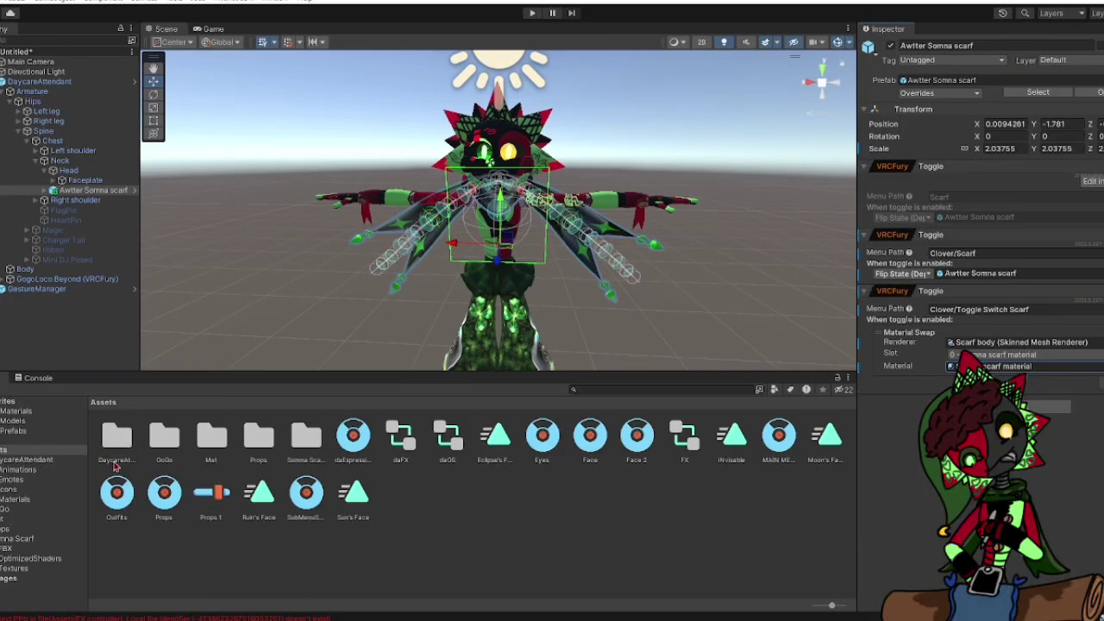
Create a new material named Swap color in the Somna Scarf folder.
left_click(15, 540)
right_click(505, 472)
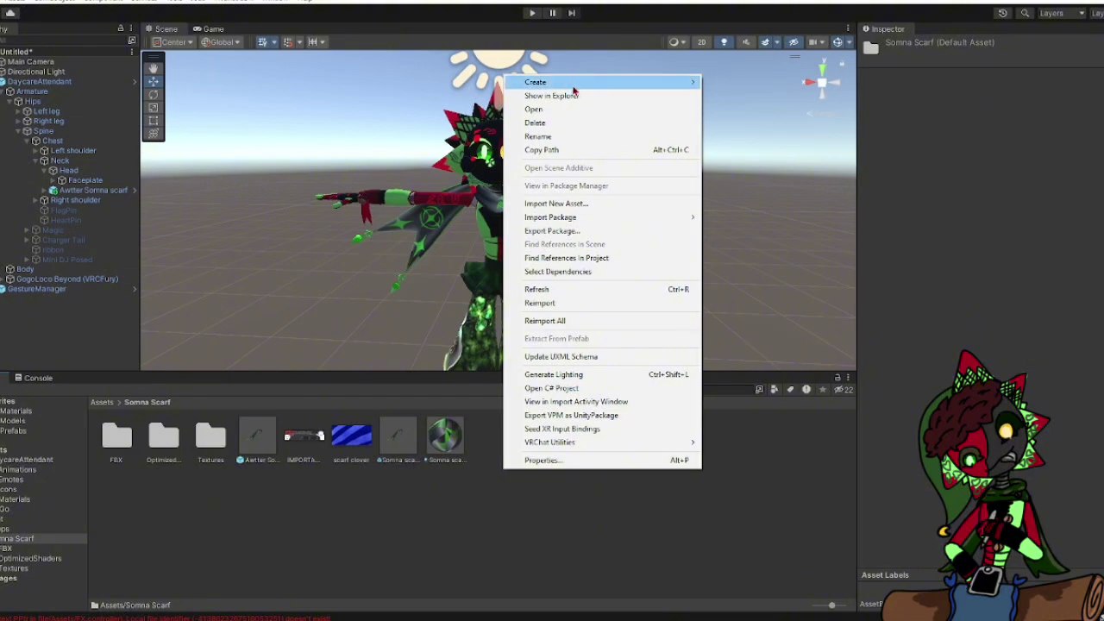
mouse_move(576, 86)
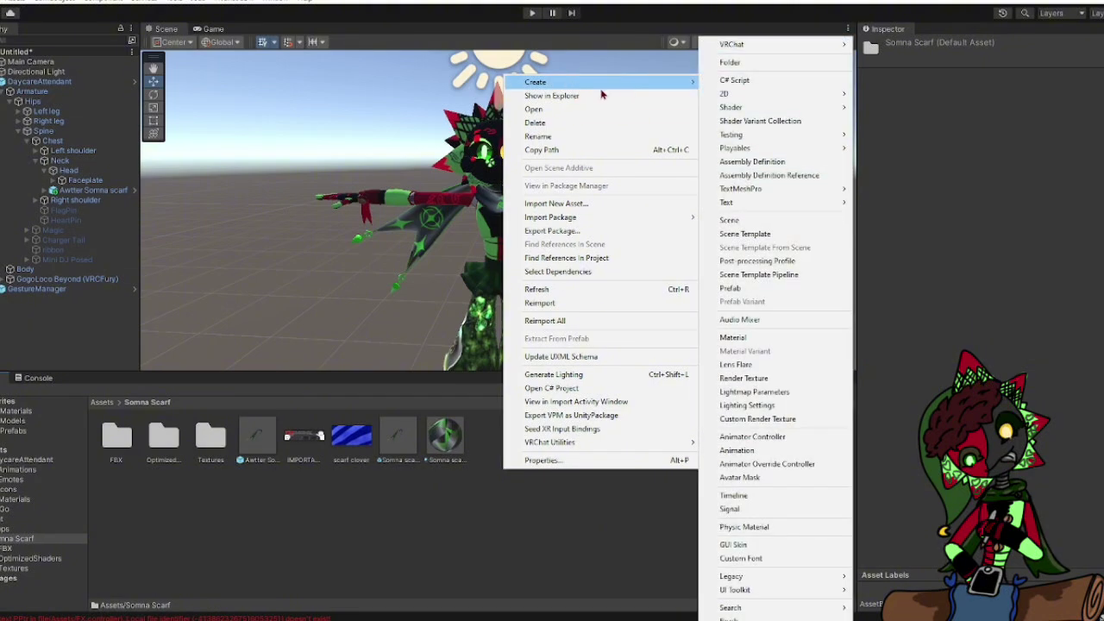
left_click(601, 471)
right_click(566, 469)
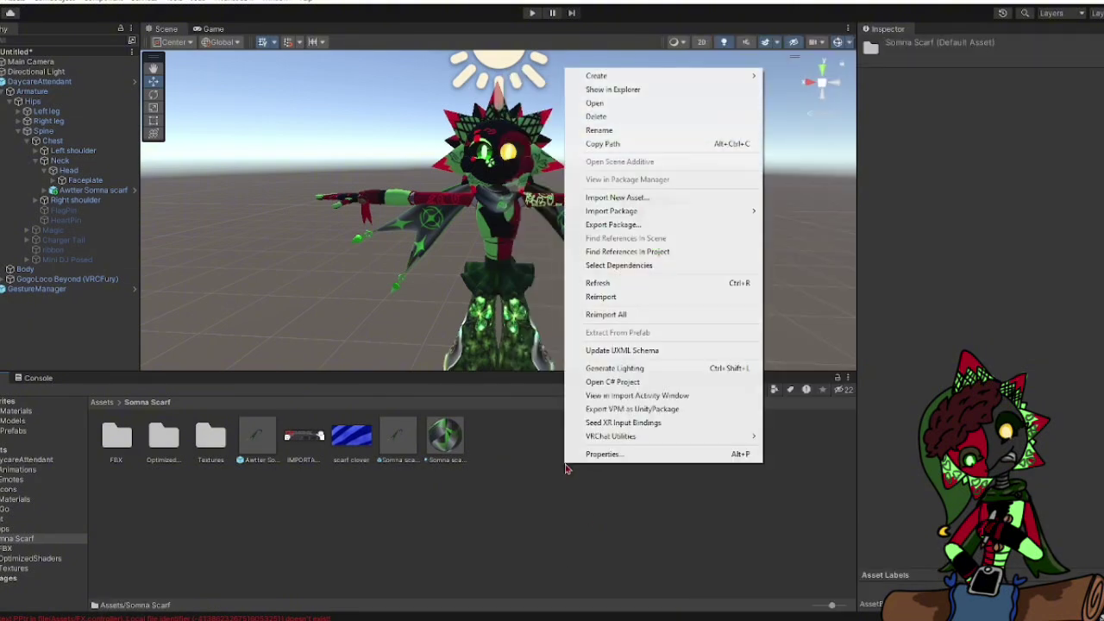
mouse_move(751, 78)
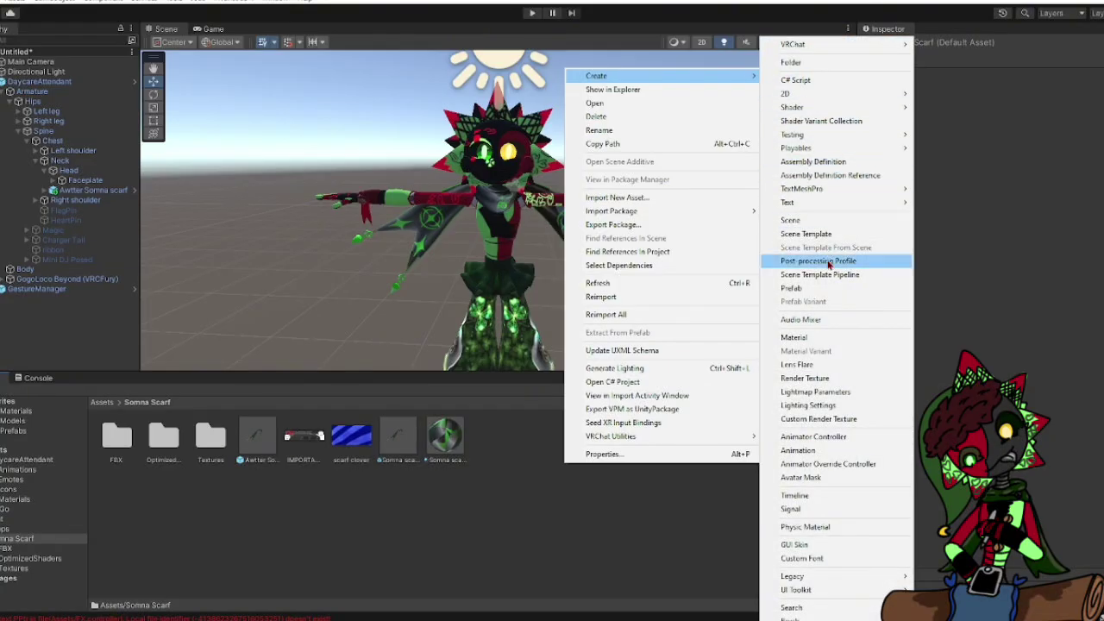
left_click(801, 338)
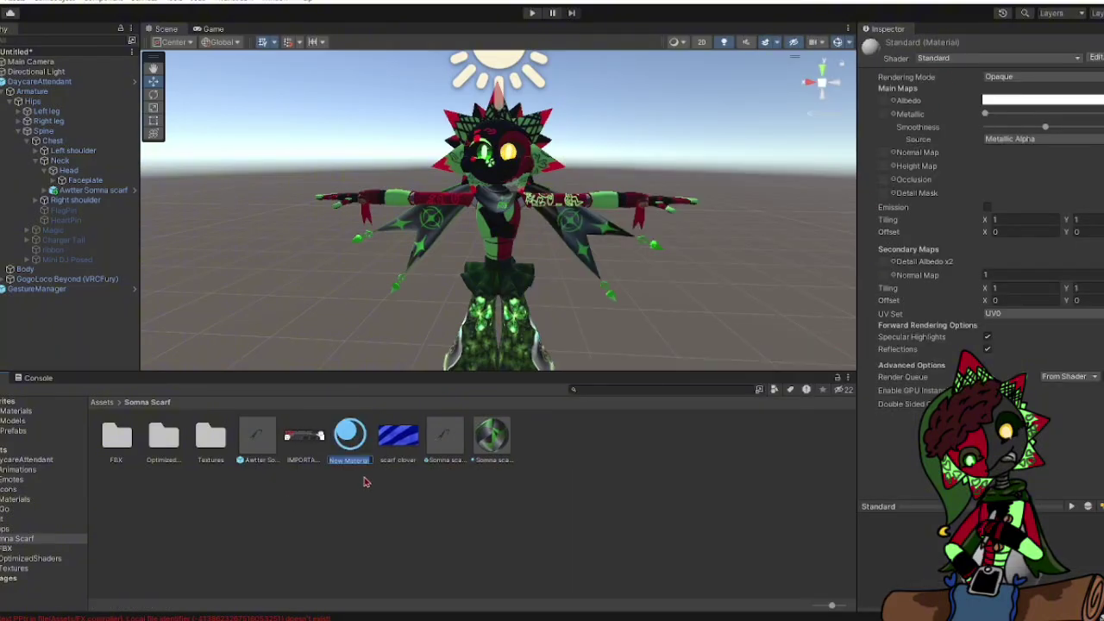
left_click(368, 461)
type("Swap color")
key("Return")
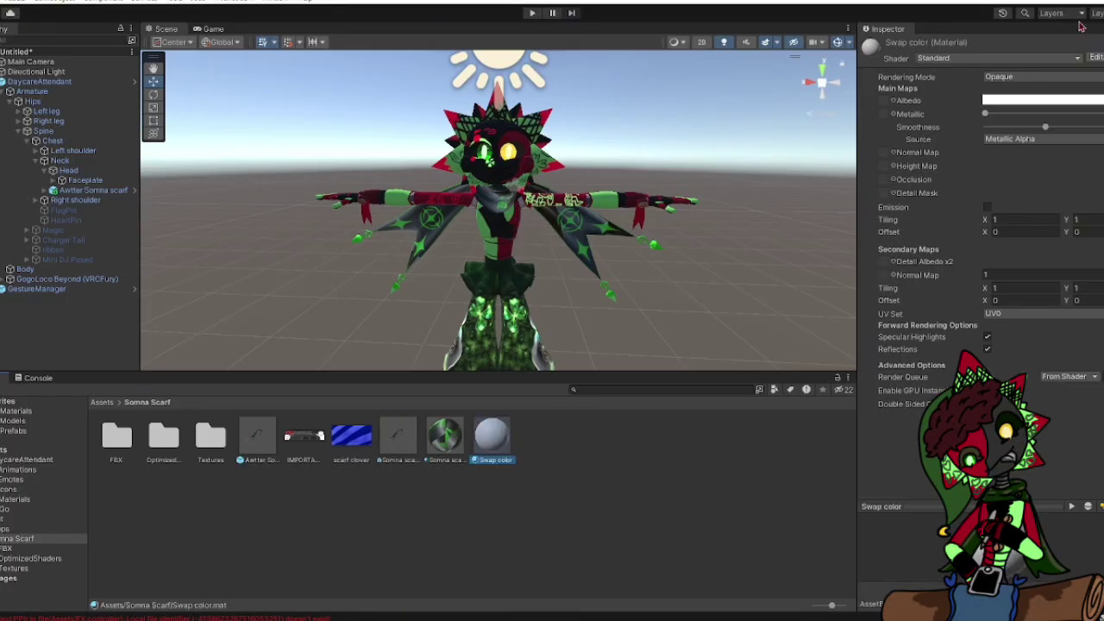
Set the Swap color material's shader to VRChat/Mobile/Standard Lite.
left_click(952, 60)
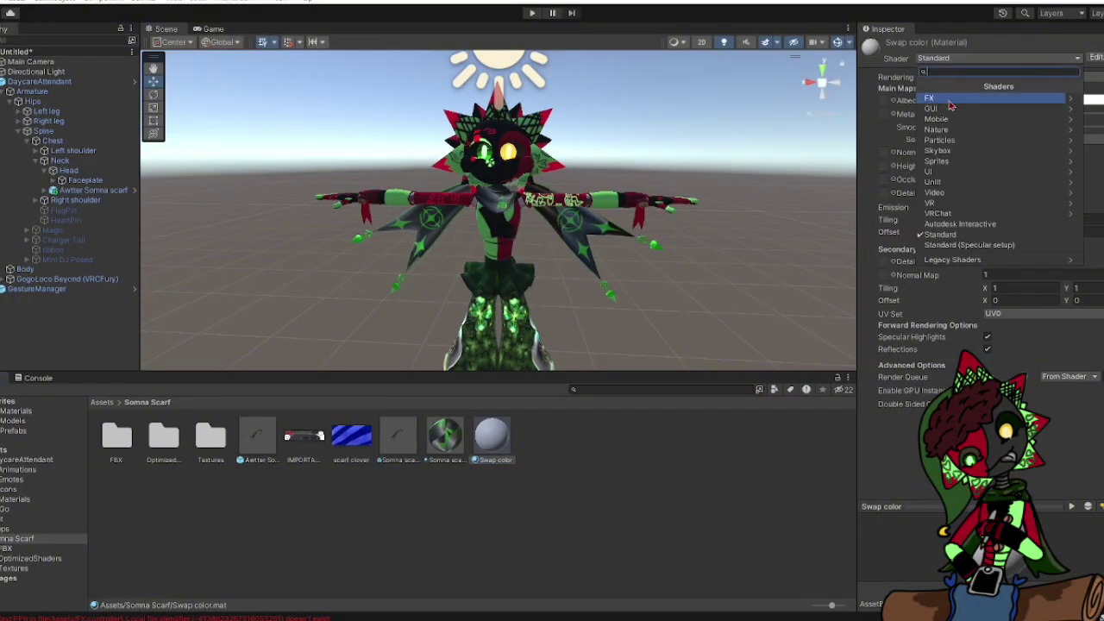
left_click(949, 215)
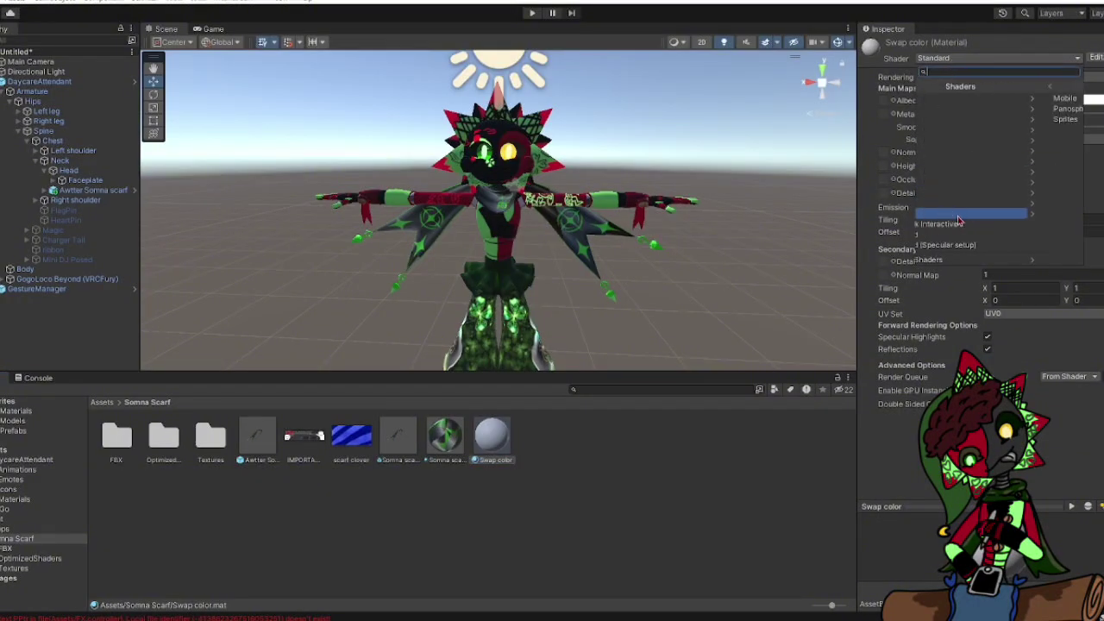
left_click(945, 101)
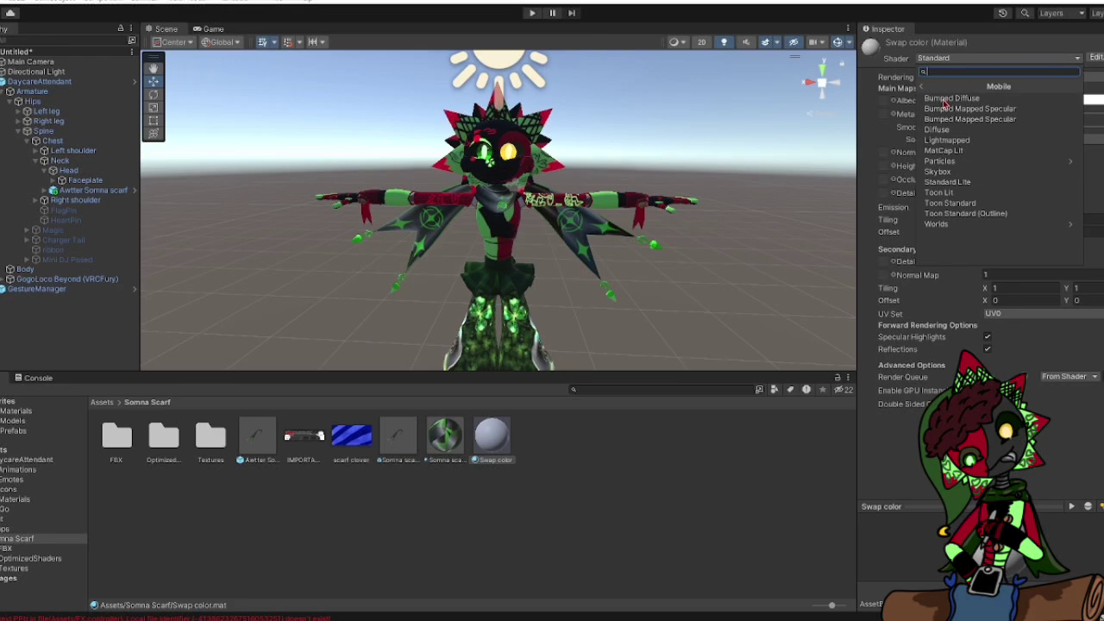
left_click(949, 179)
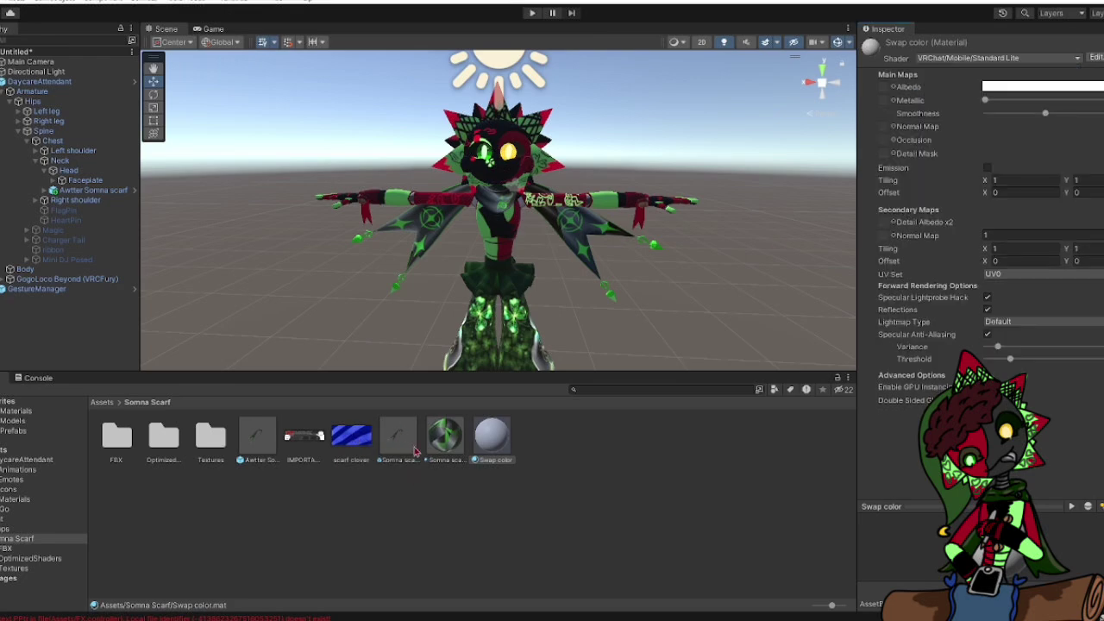
Check the Somna scarf material's maps and assign the scarf clover texture as the Swap color material's normal map.
left_click(446, 445)
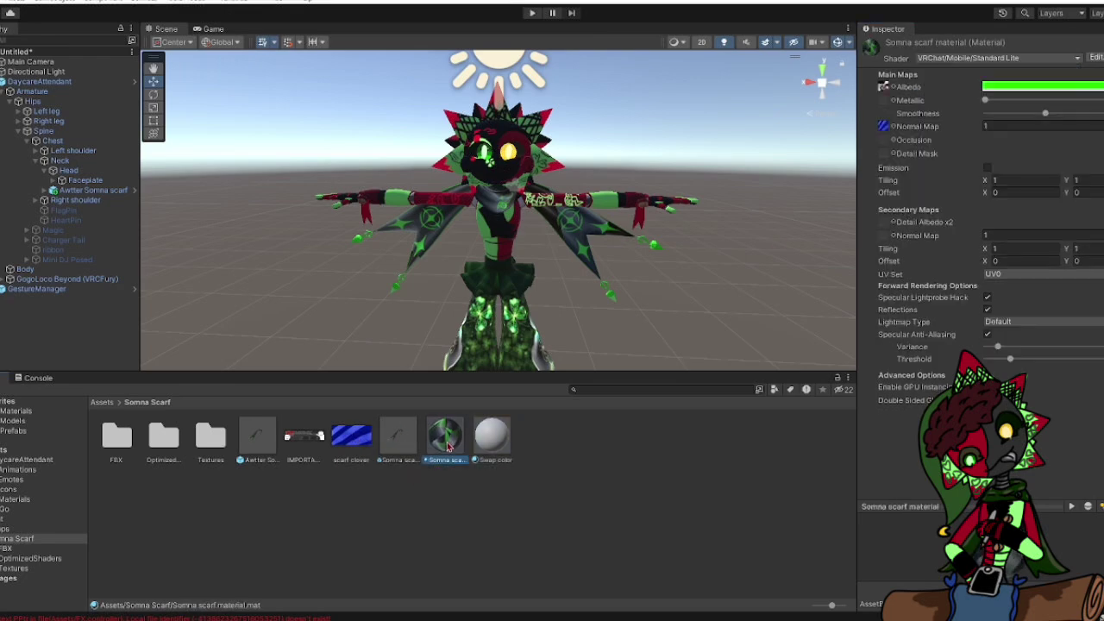
left_click(500, 439)
left_click(885, 128)
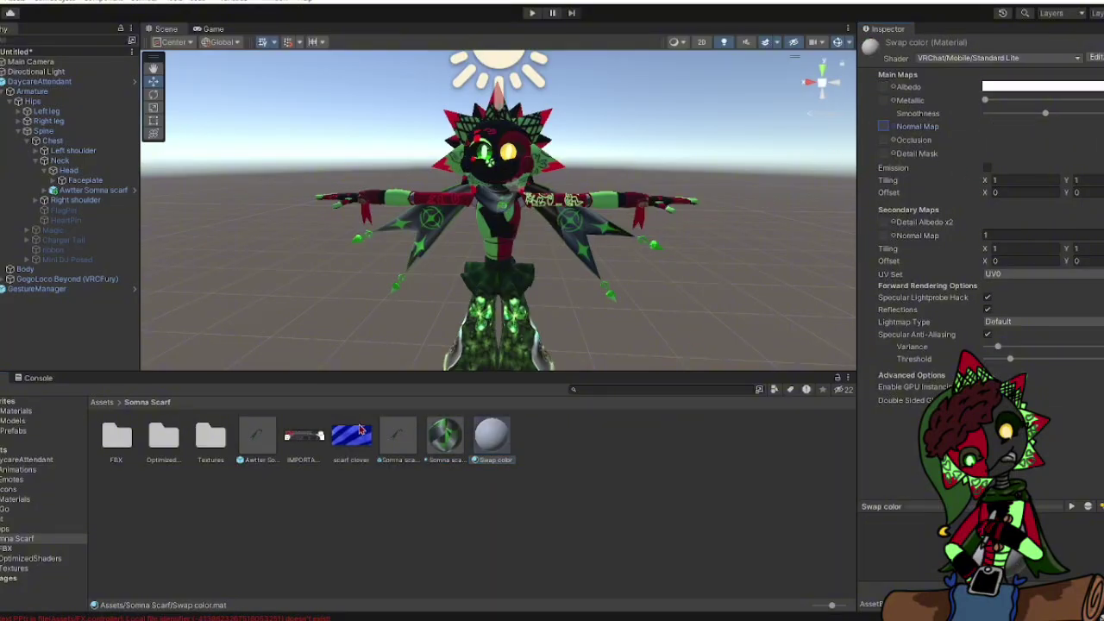
left_click_drag(361, 431, 884, 126)
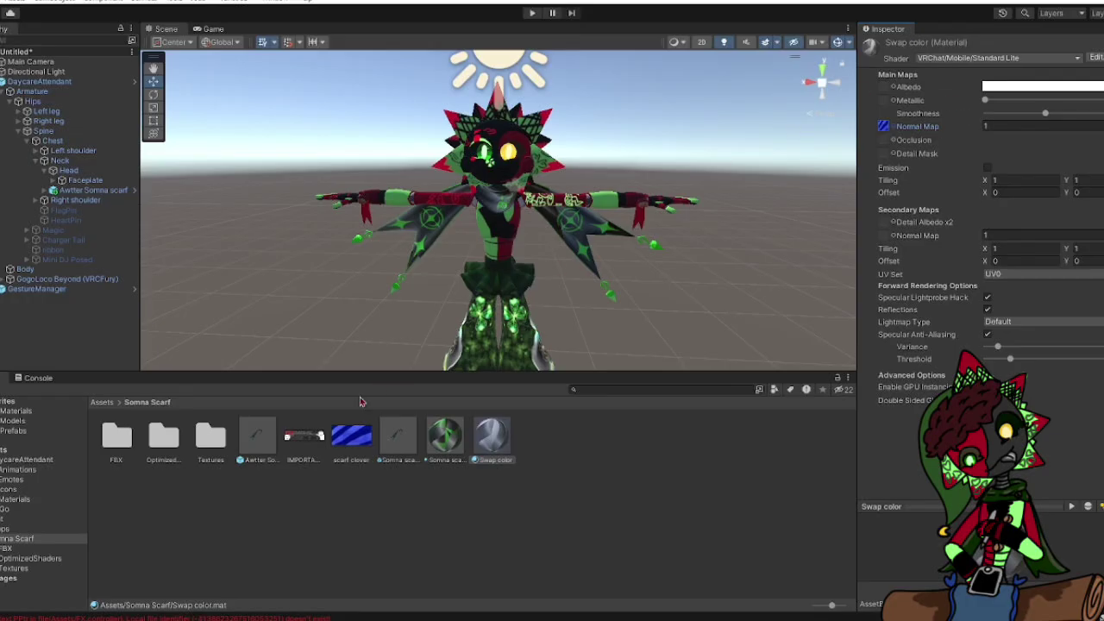
Compare the Swap color material with Somna scarf material and assign the deluxe scarf texture from the Textures folder as Swap color's albedo map.
left_click(215, 446)
left_click(492, 437)
left_click(445, 436)
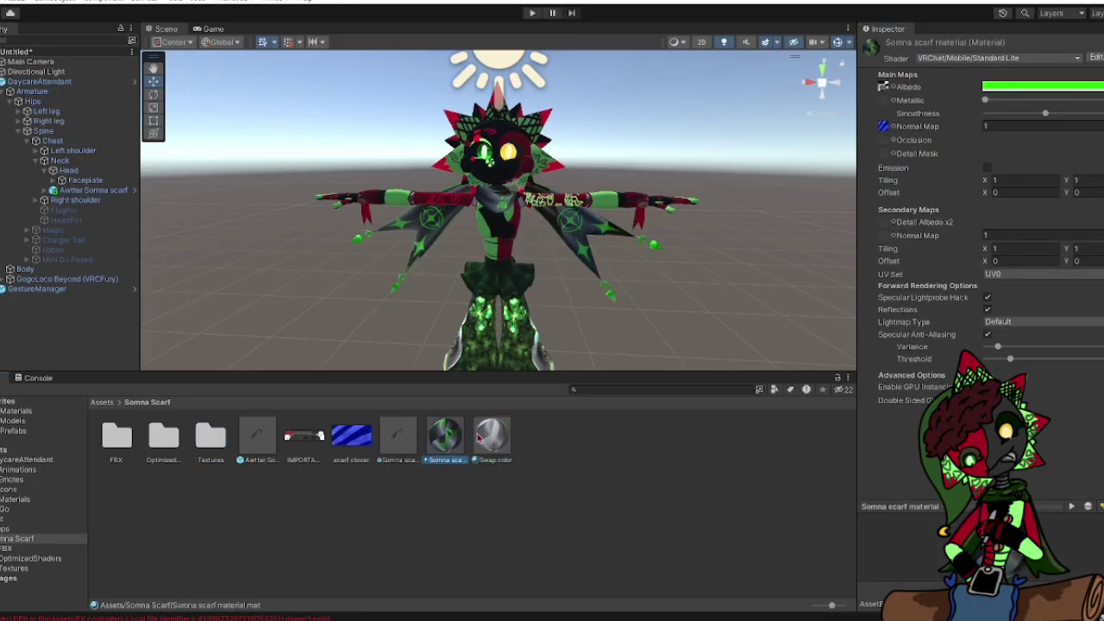
left_click(488, 437)
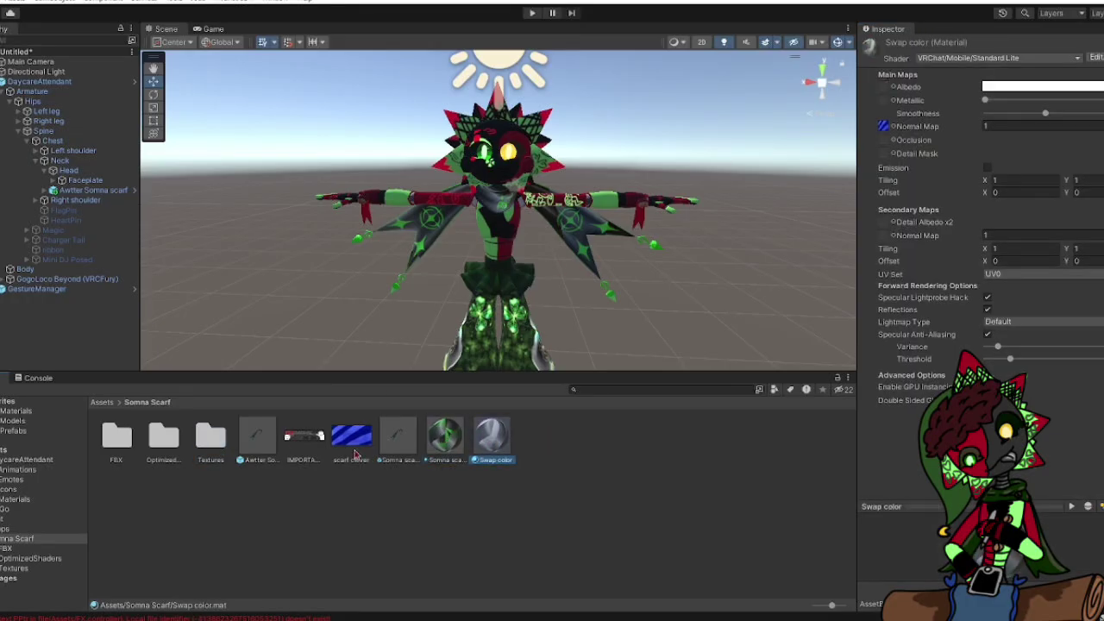
left_click(17, 569)
left_click_drag(146, 437, 885, 90)
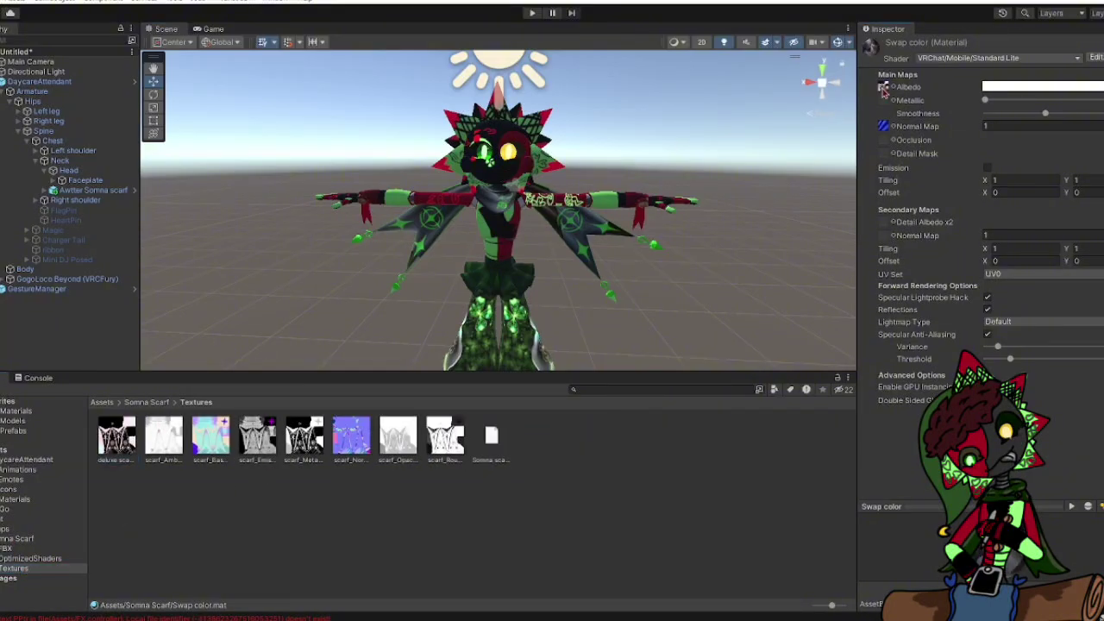
Apply the Swap color material to the scarf in the scene and set its albedo color to golden yellow.
left_click(8, 540)
left_click_drag(479, 443, 570, 226)
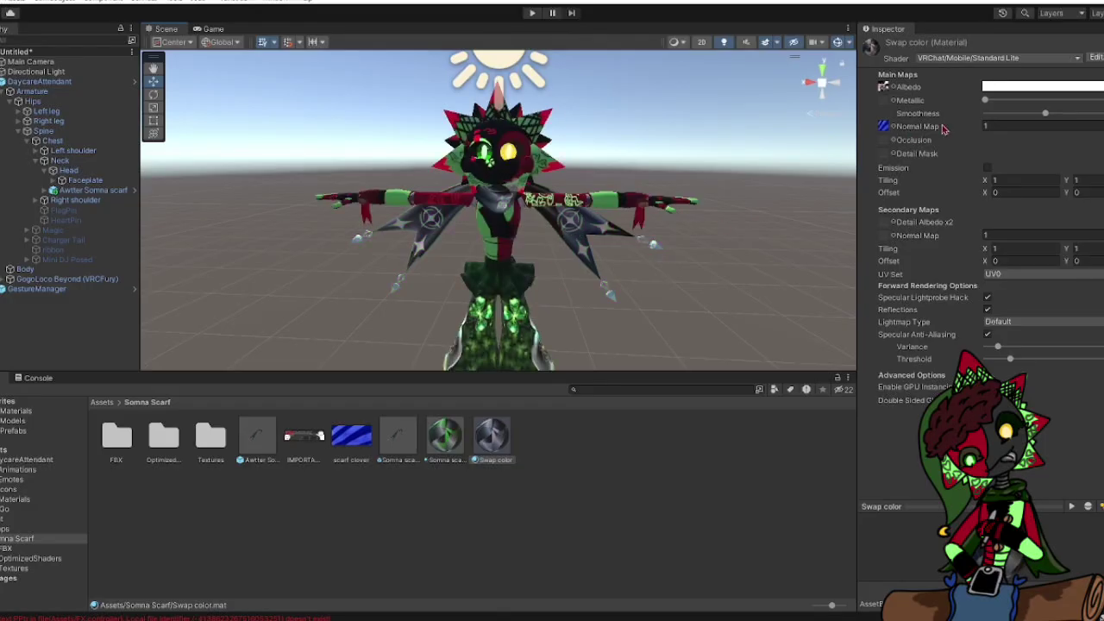
left_click(996, 86)
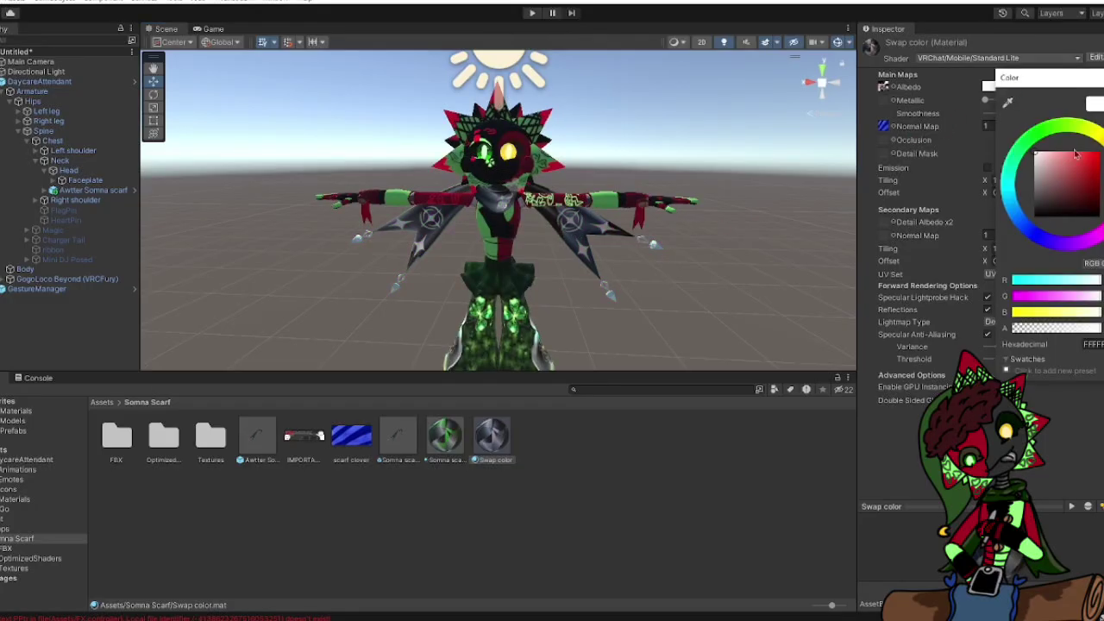
left_click_drag(1097, 164, 1085, 132)
left_click_drag(1063, 173, 1098, 147)
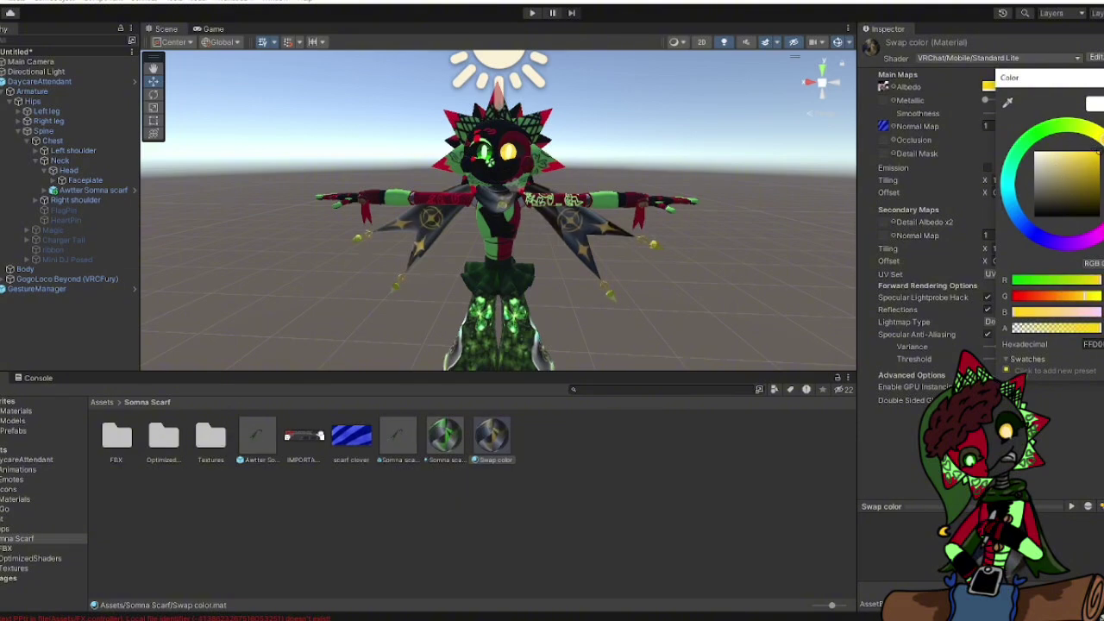
left_click(537, 264)
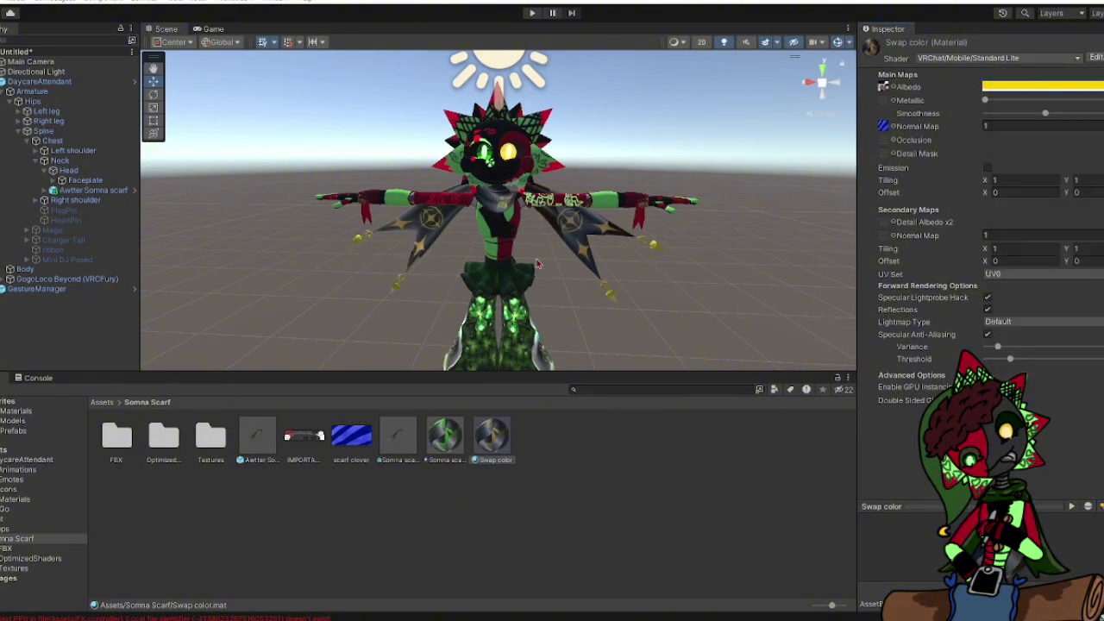
left_click_drag(721, 289, 539, 289, "alt")
scroll(539, 289, "up", 3)
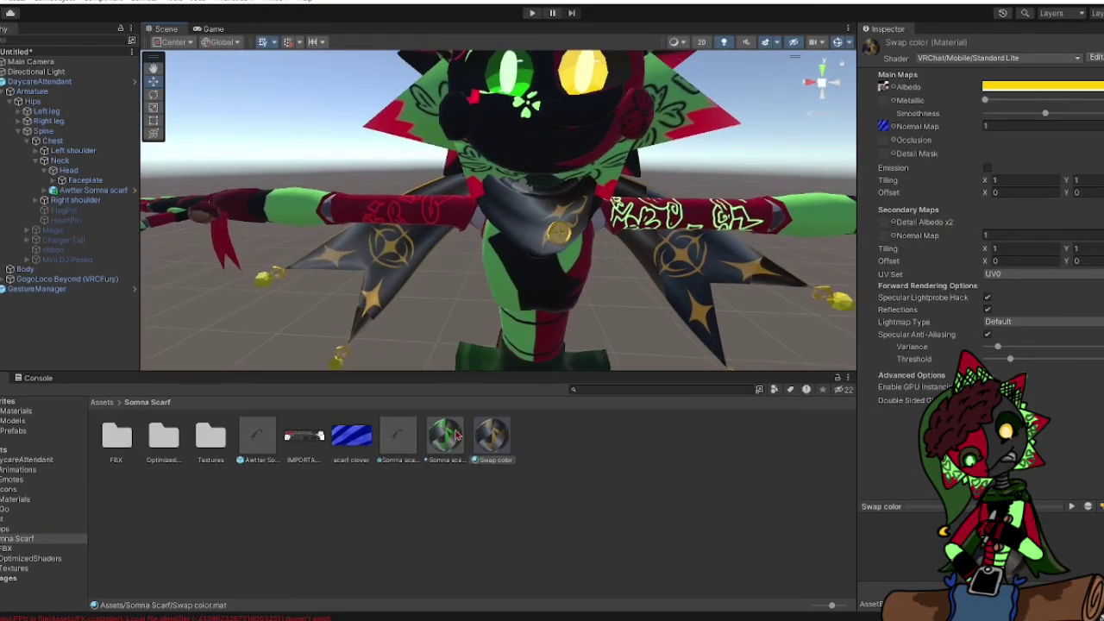
Set the replacement material of the Awtter Somna scarf's Toggle Switch Scarf material swap to Swap color.
left_click(93, 190)
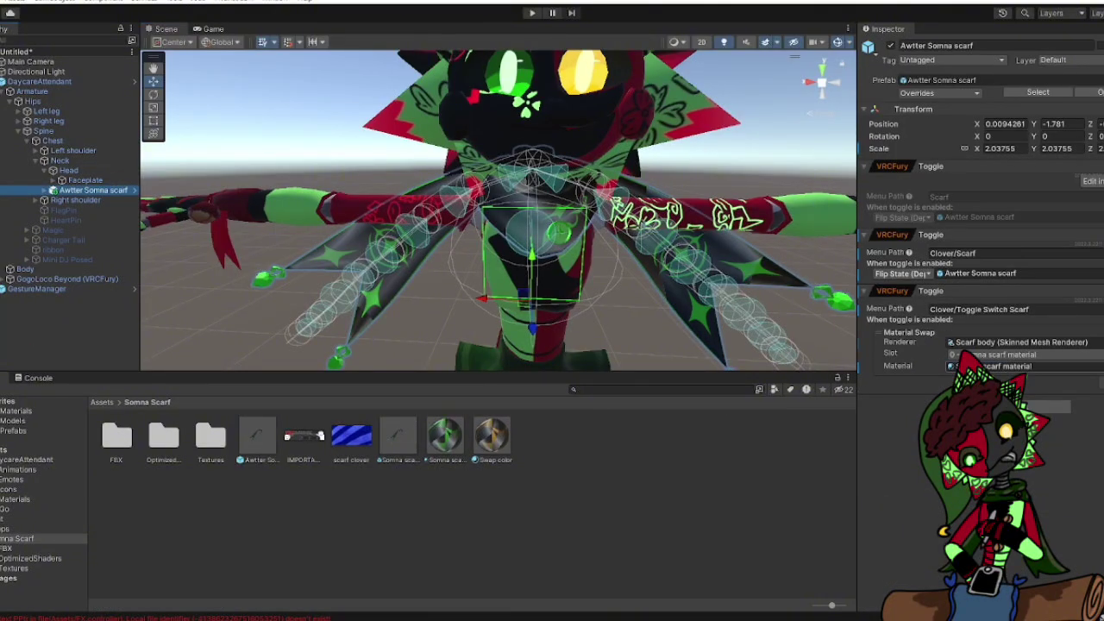
left_click(1096, 365)
type("sw")
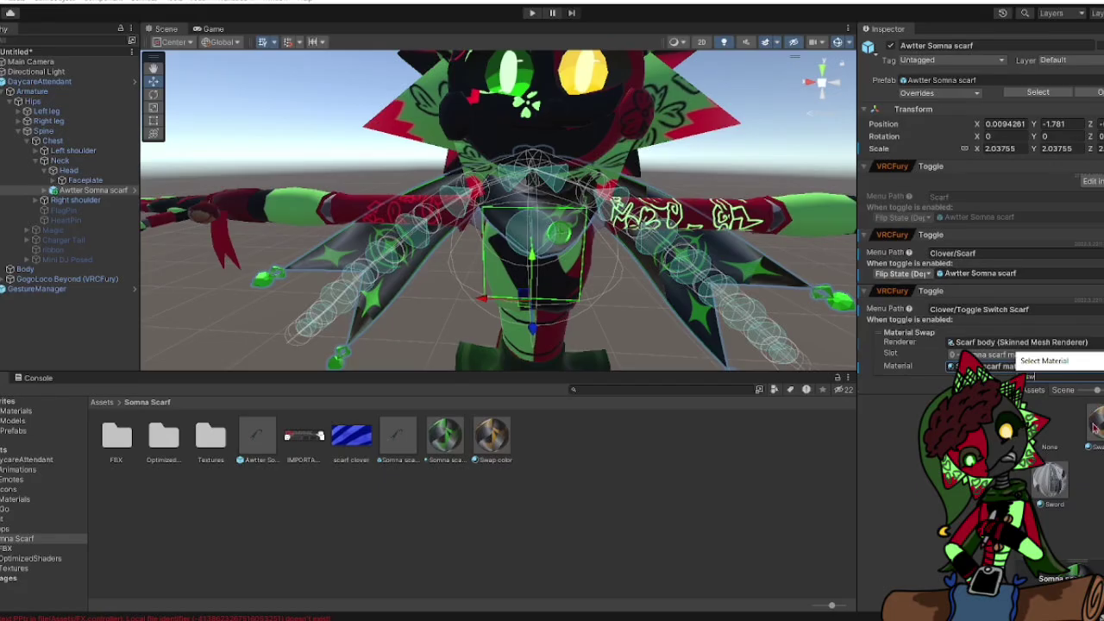
left_click(1095, 427)
double_click(1095, 427)
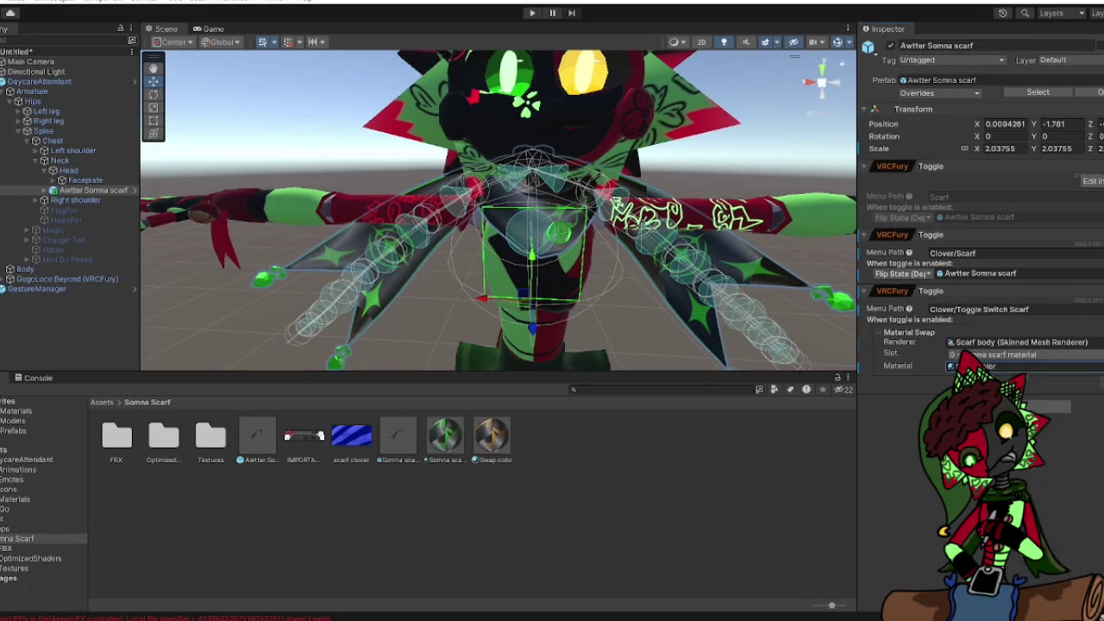
Test the Toggle Switch Scarf toggle on and off with Gesture Manager in play mode, and exit play mode.
scroll(605, 313, "down", 5)
left_click(488, 207)
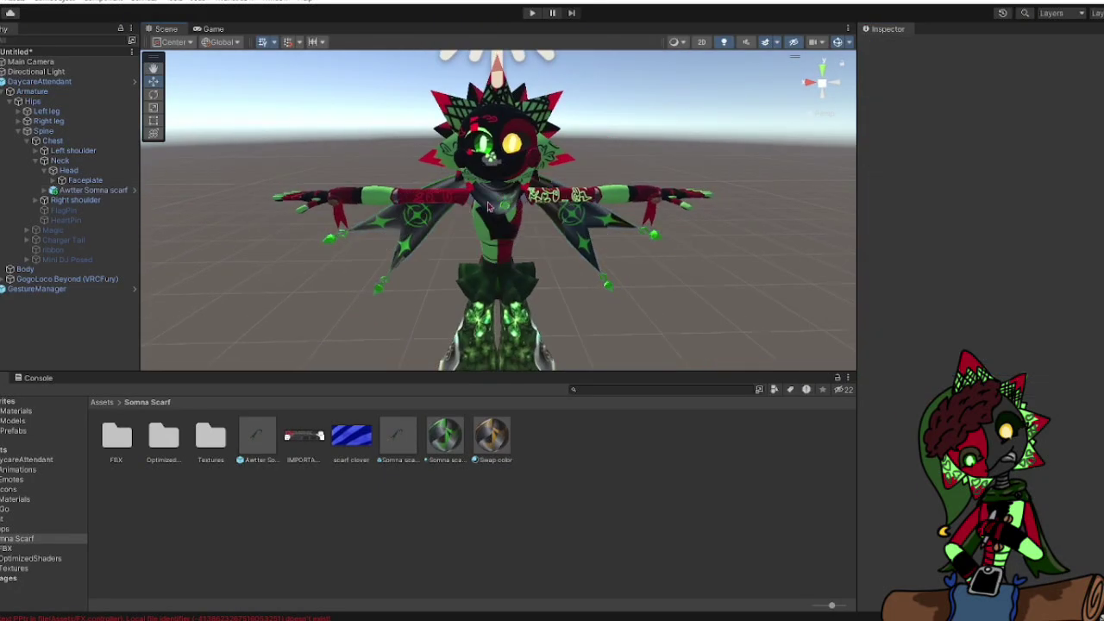
left_click(67, 289)
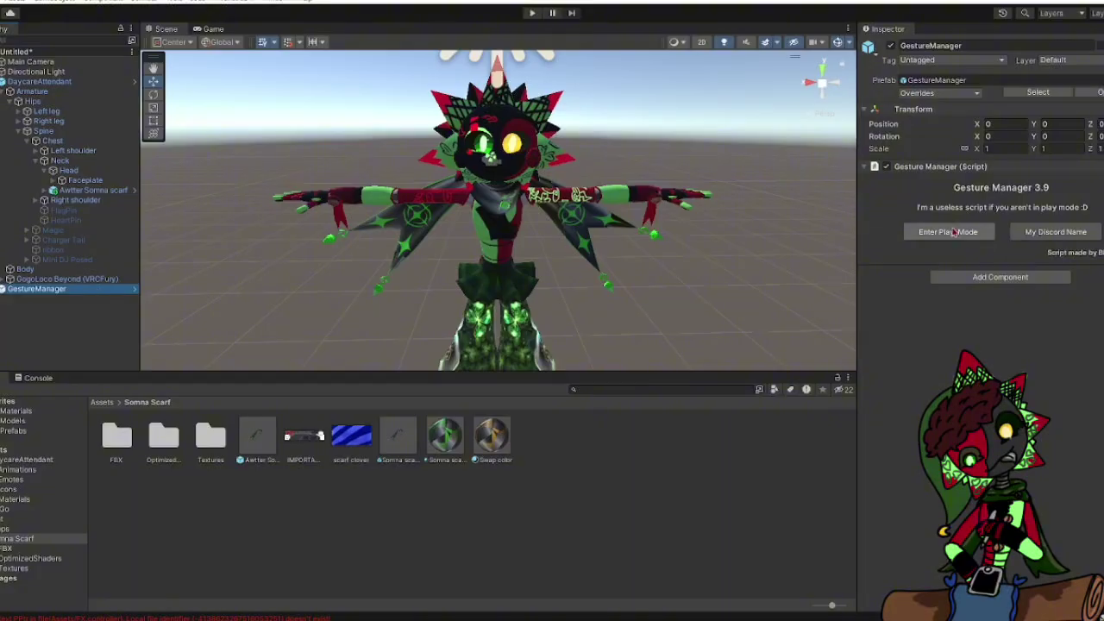
left_click(962, 240)
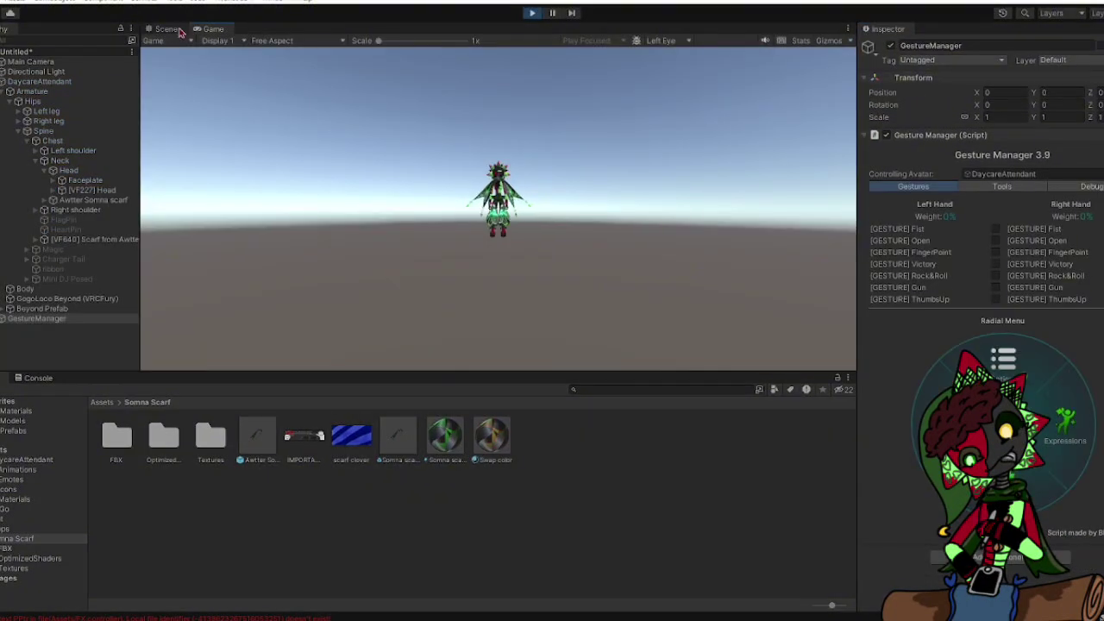
left_click(169, 29)
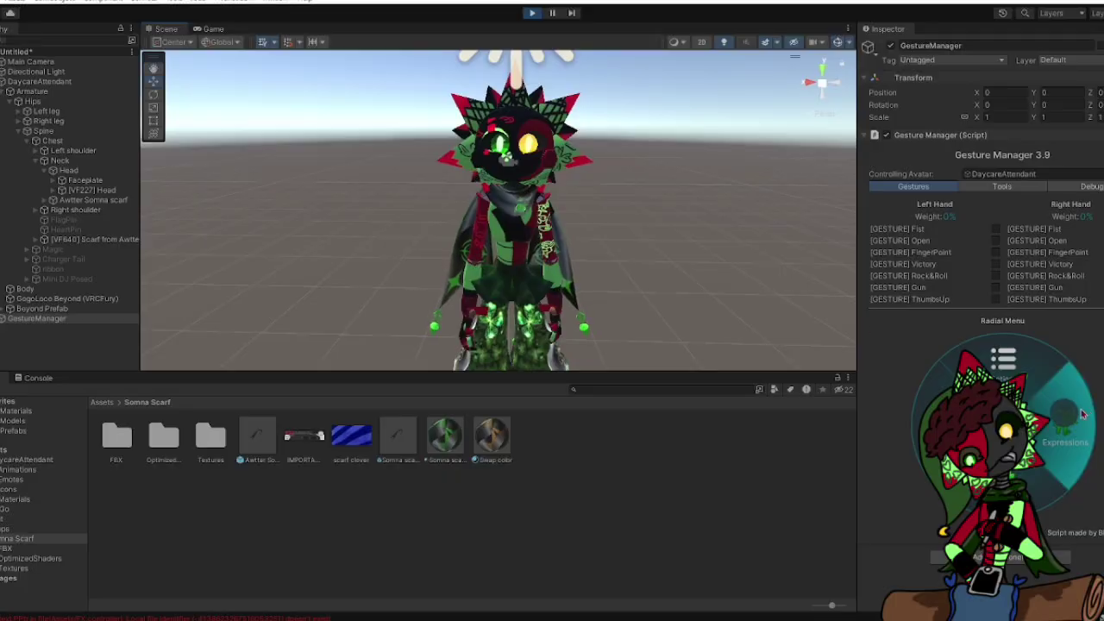
left_click(945, 371)
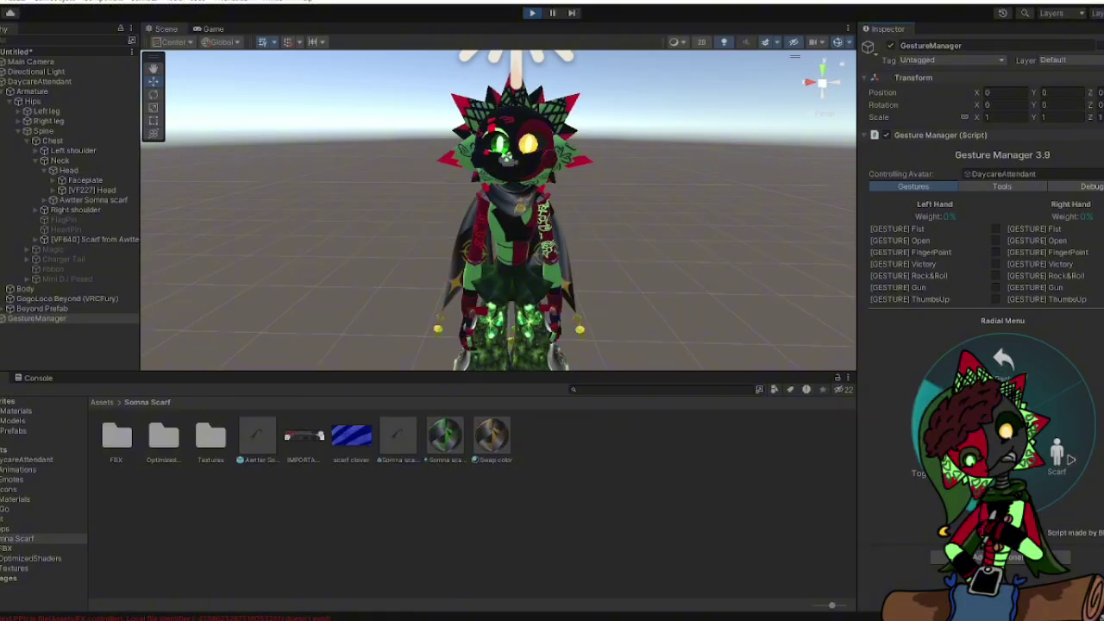
left_click(1003, 358)
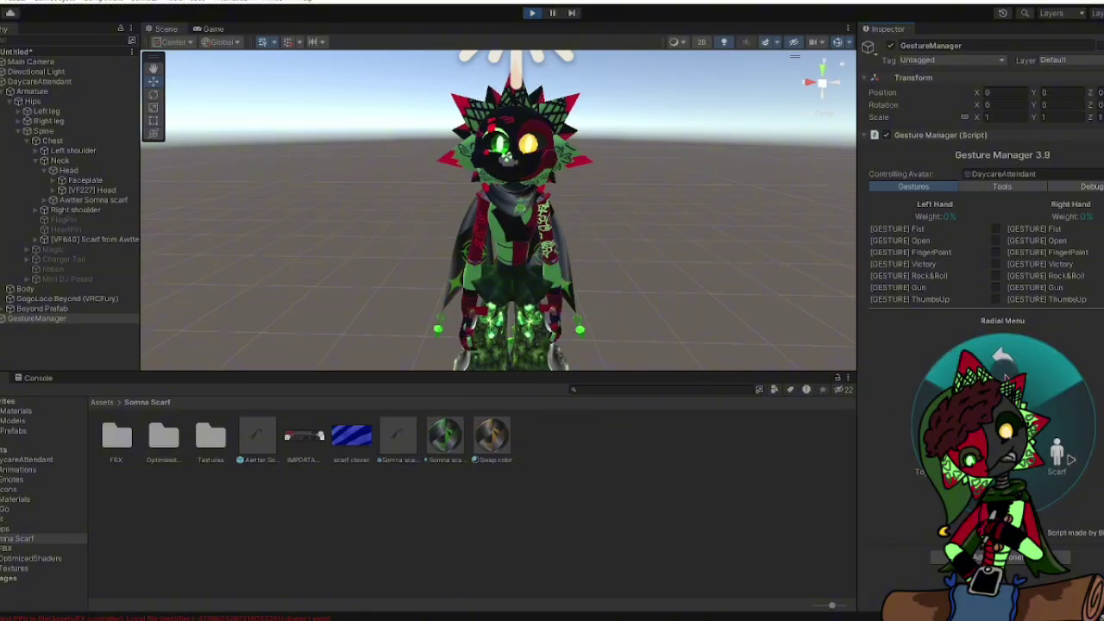
left_click(532, 13)
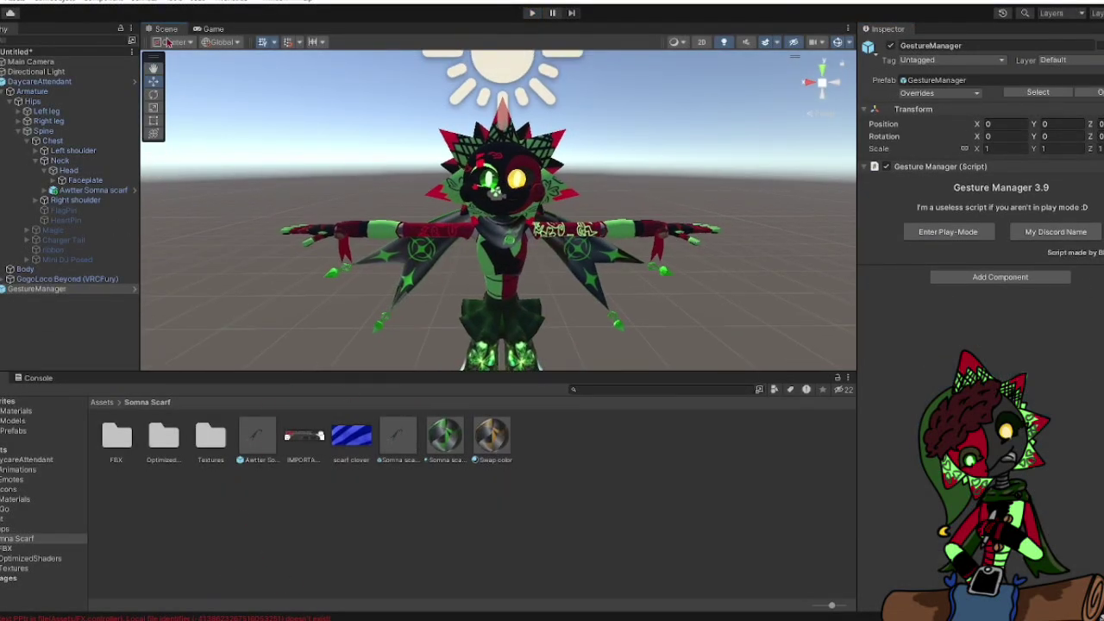
Open the VRChat SDK control panel's avatar builder and name the avatar Clover Leaf.
left_click(233, 2)
left_click(256, 29)
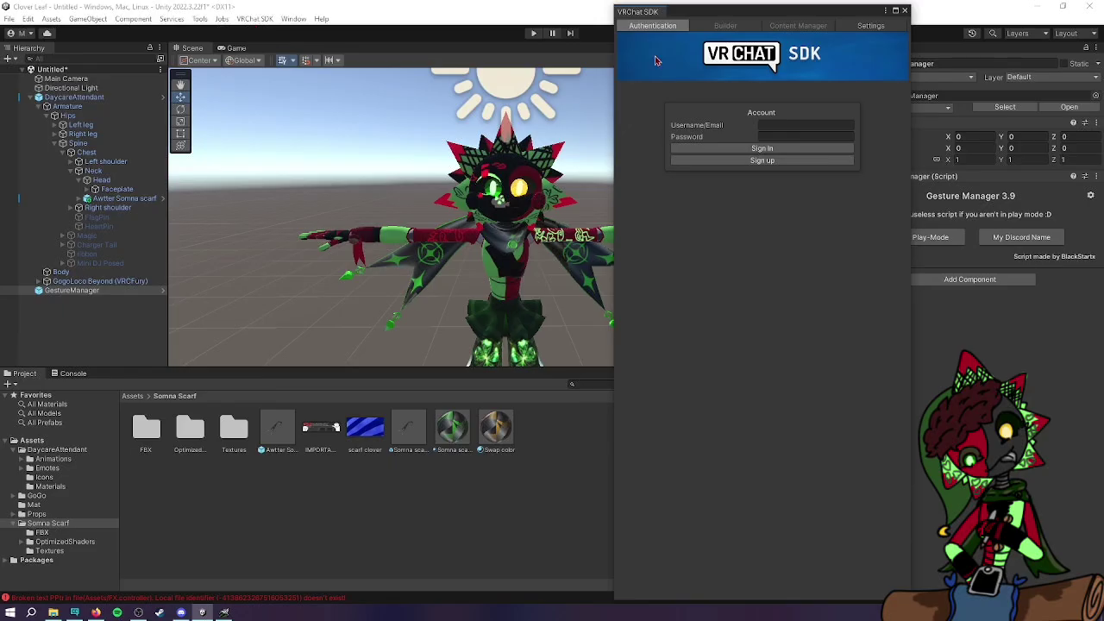
left_click(904, 11)
left_click(254, 18)
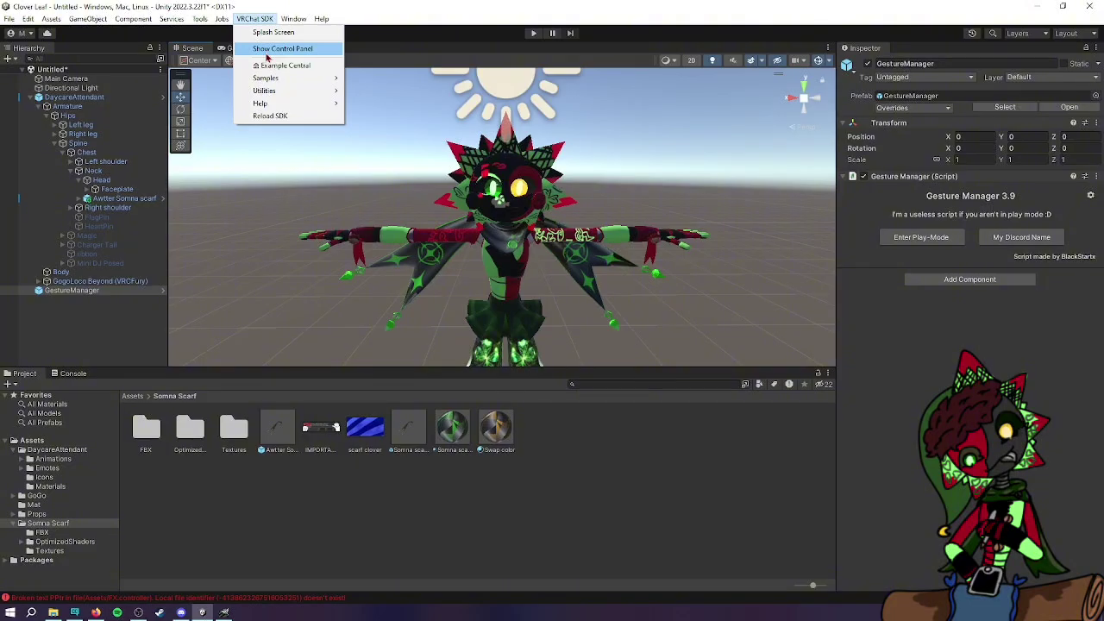
left_click(276, 48)
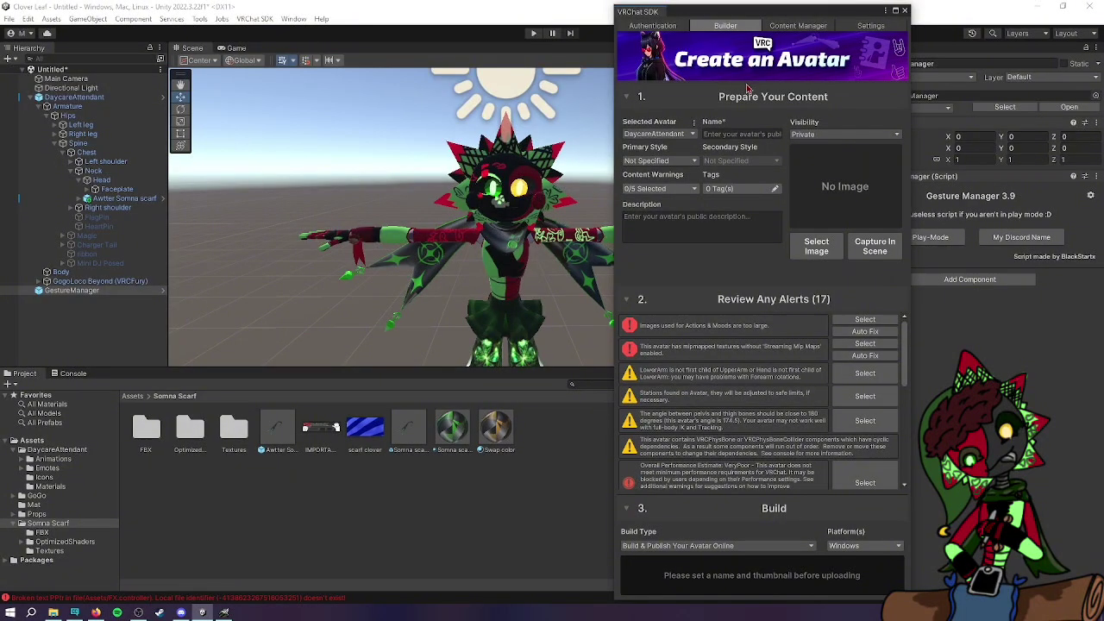
left_click(740, 134)
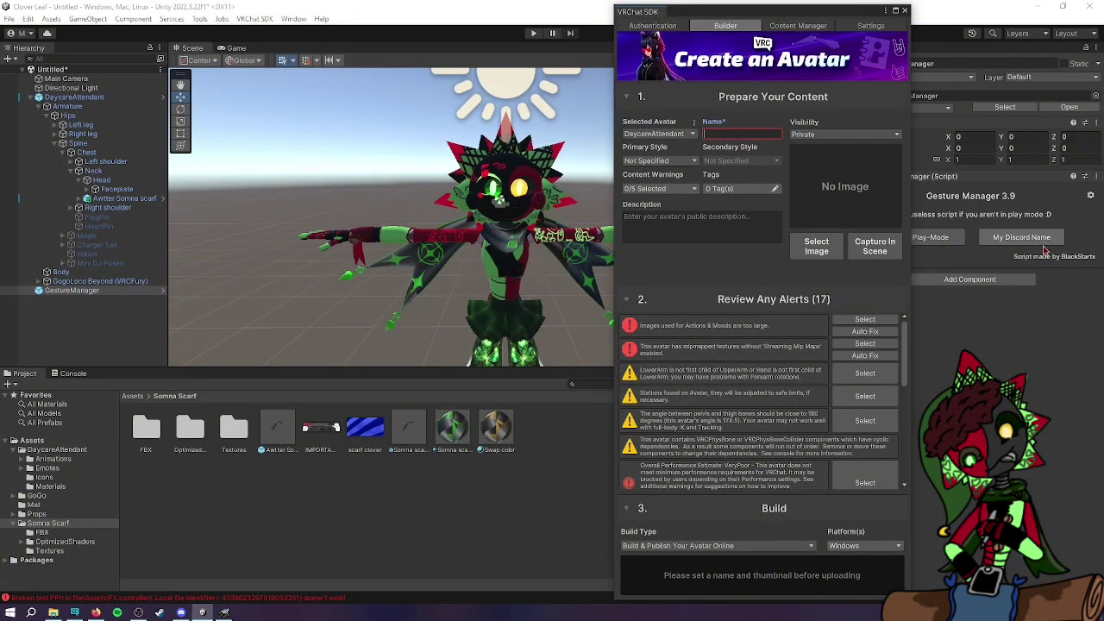
type("Clover Leaf")
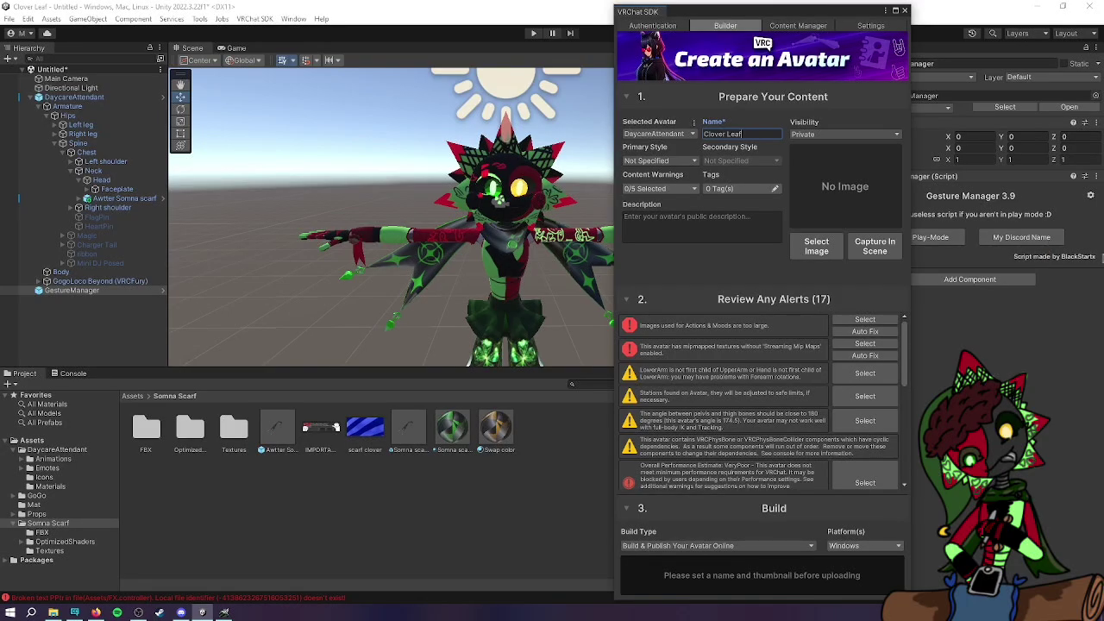
Enter "Oc NOT SHOW USE| Clover Leaf" as the avatar's description.
left_click(697, 224)
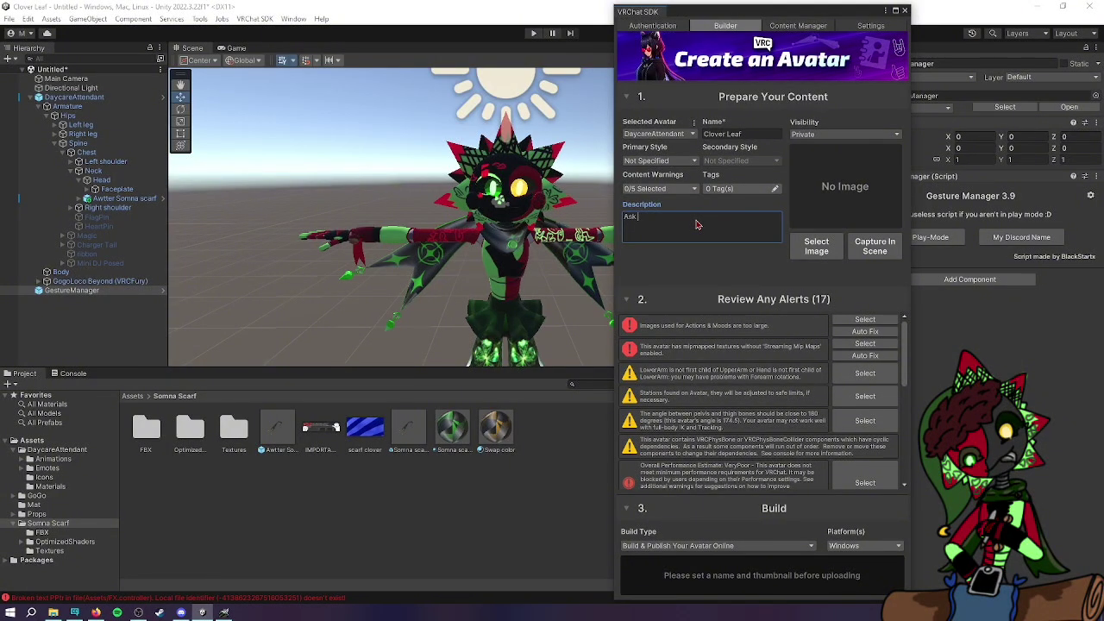
type("h")
key("BackSpace")
key("BackSpace")
key("BackSpace")
key("BackSpace")
key("BackSpace")
key("BackSpace")
type("USE")
type("Lea")
left_click(709, 274)
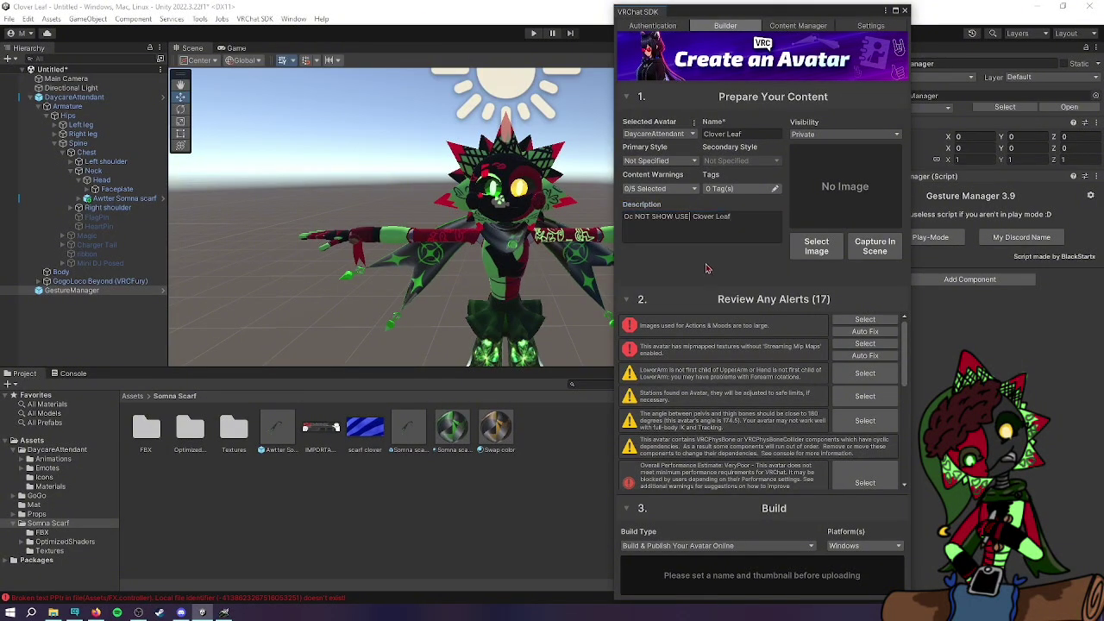
Use the scarf clover image from the Camera Roll folder in Pictures as the avatar's thumbnail.
left_click(817, 250)
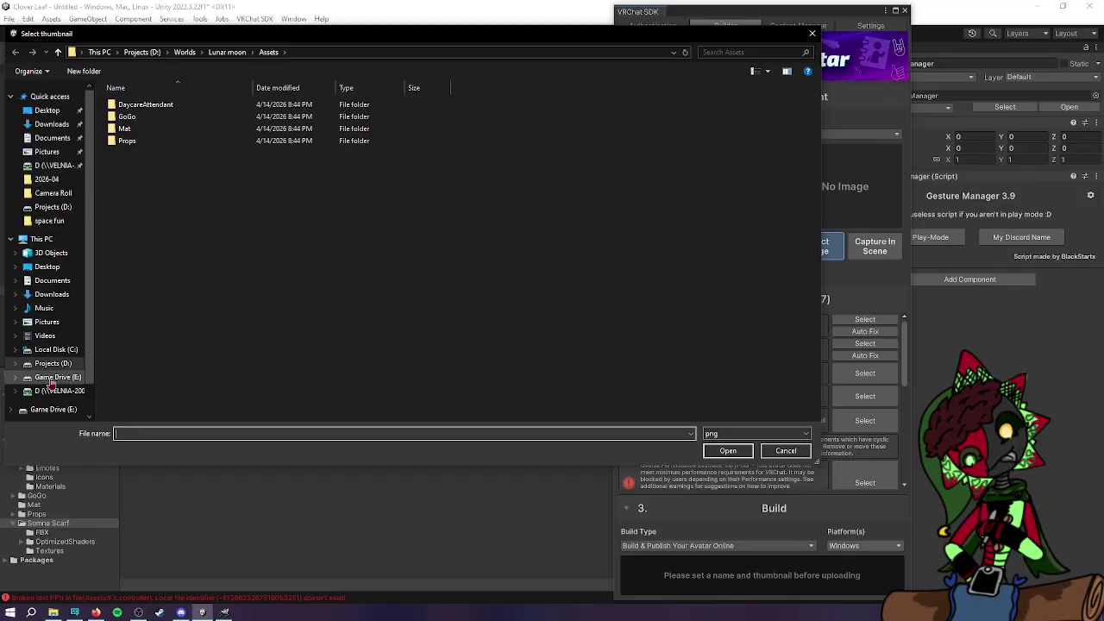
left_click(46, 322)
double_click(135, 112)
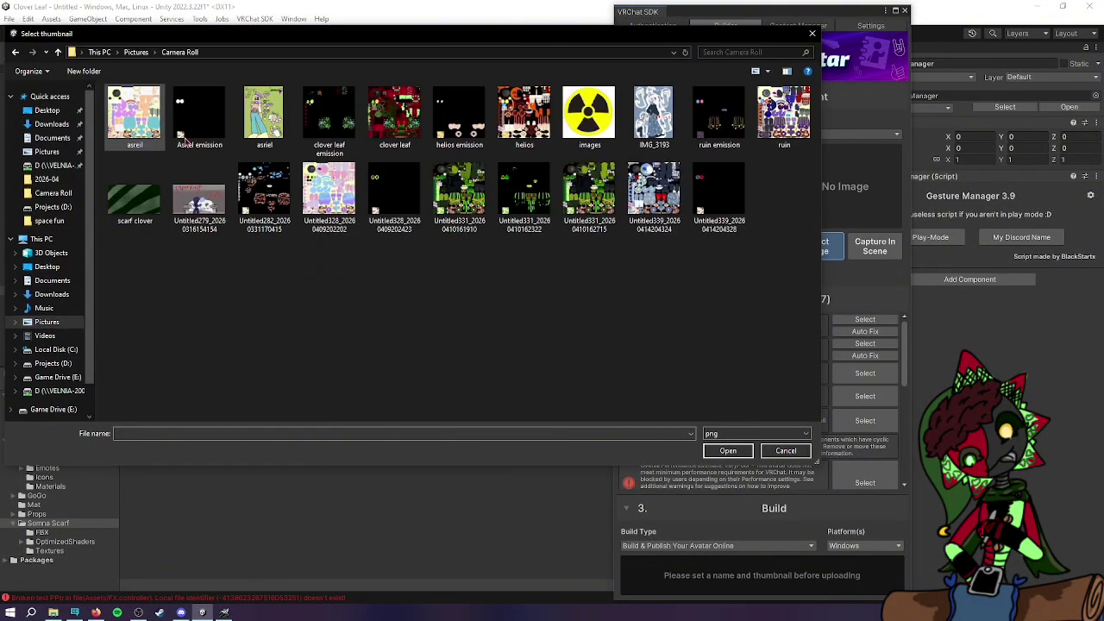
left_click(134, 200)
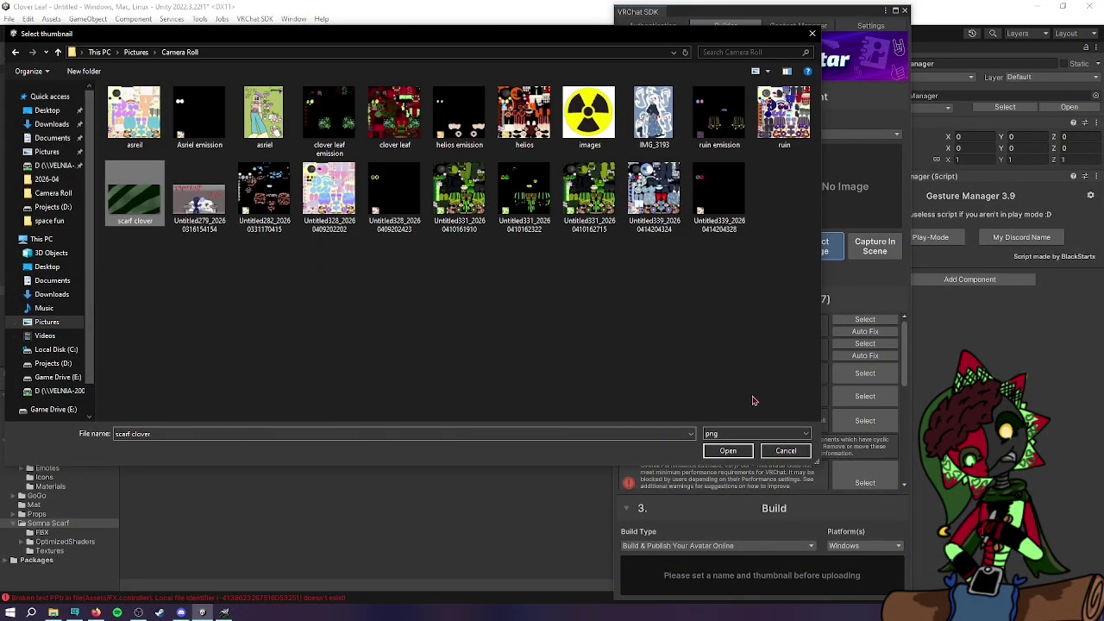
left_click(729, 451)
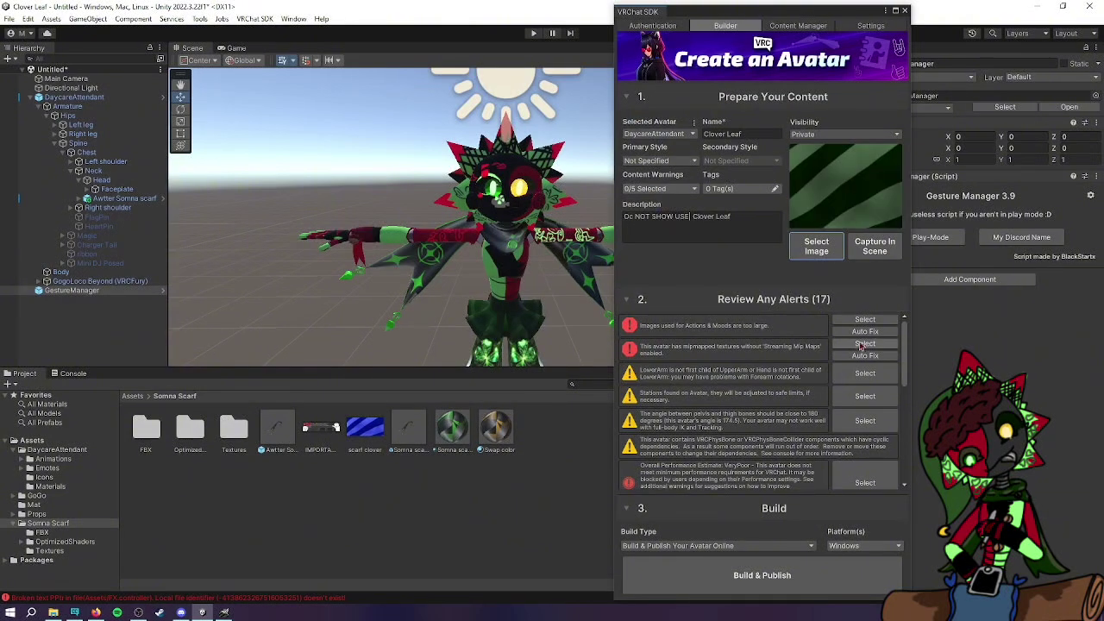
Auto-fix the alerts about oversized Actions & Moods images and missing Streaming Mip Maps, and review the remaining alerts.
left_click(861, 333)
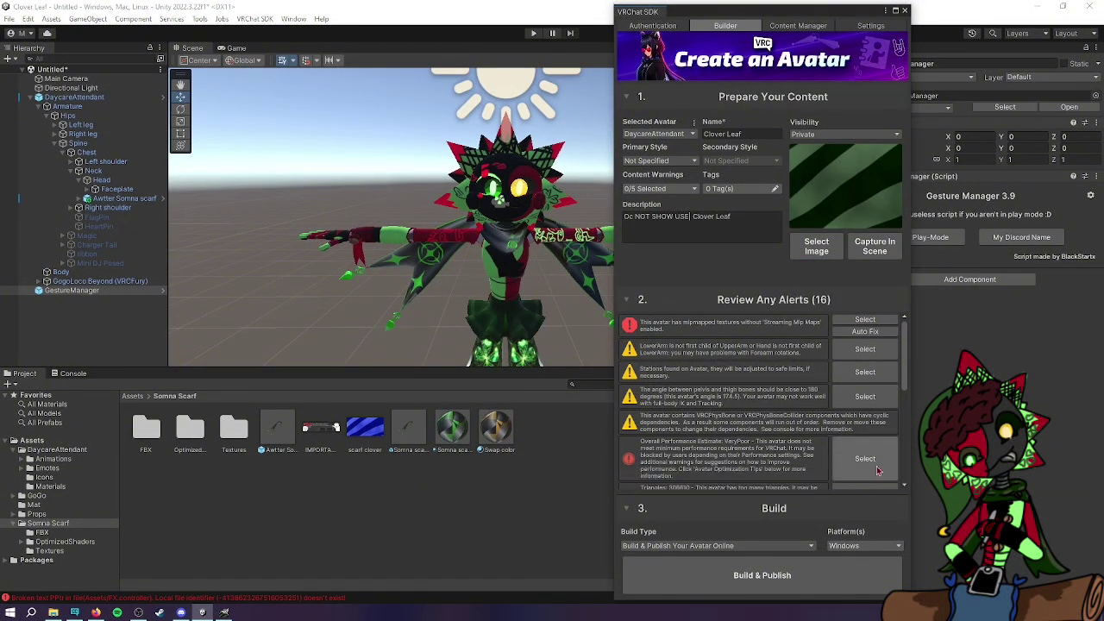
left_click(865, 332)
left_click_drag(906, 343, 906, 440)
left_click(865, 397)
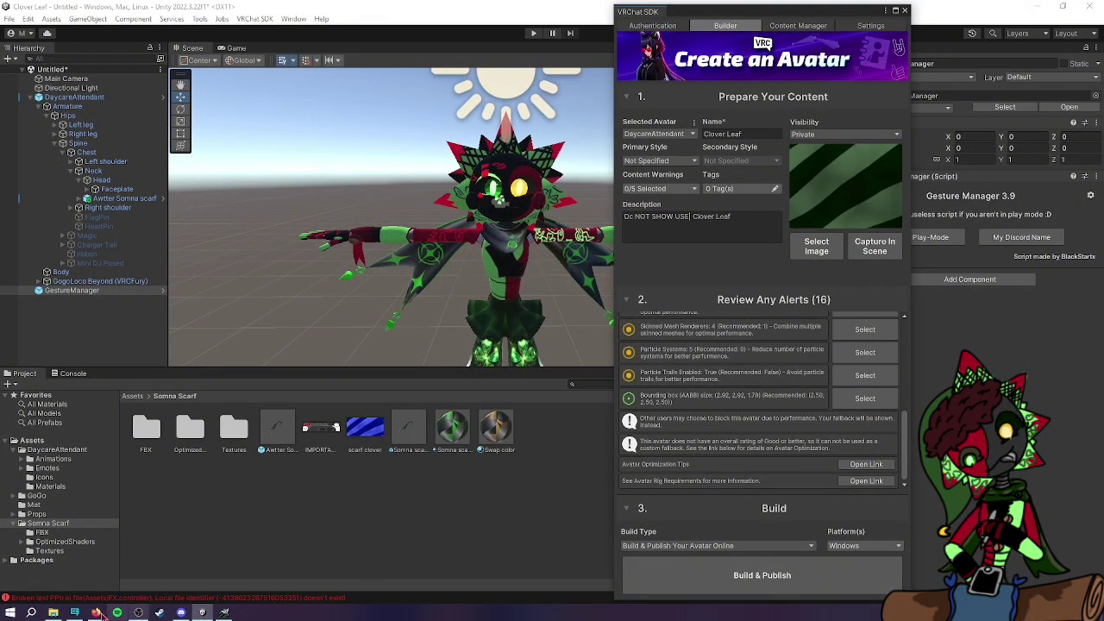
Check the Clover Leaf project's installed packages in VRChat Creator Companion and the available build platforms in the SDK builder.
left_click(72, 613)
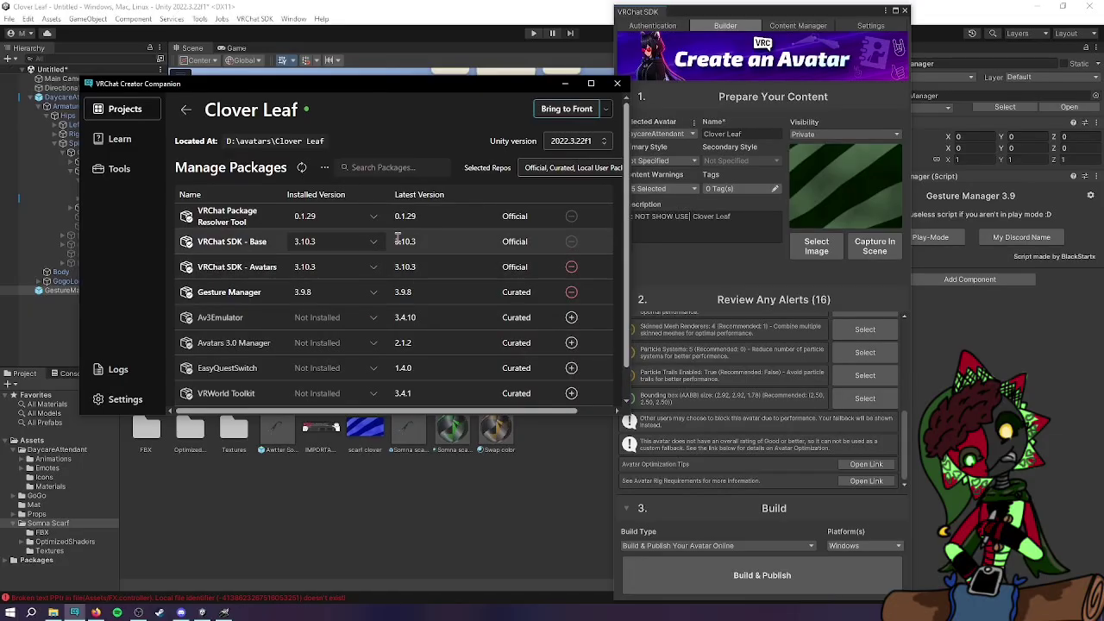
left_click(564, 83)
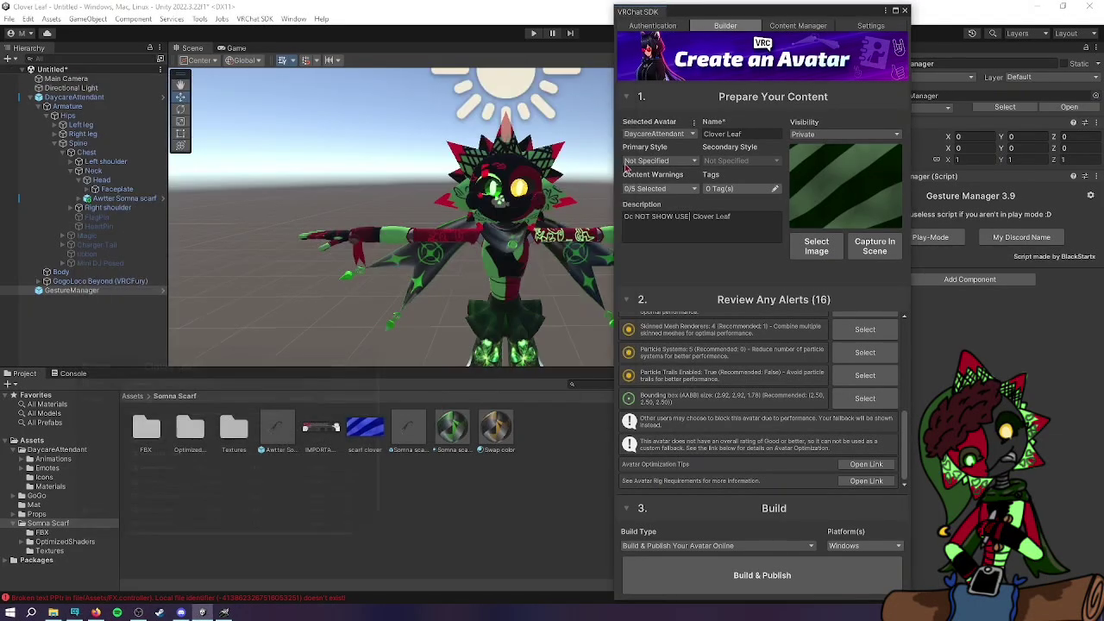
left_click(879, 548)
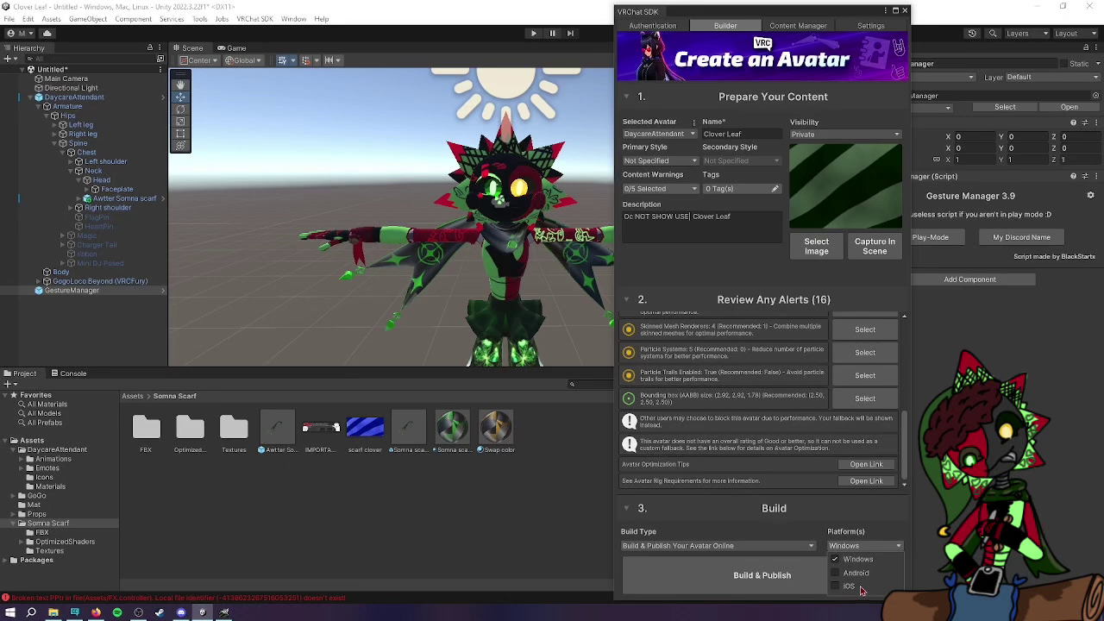
left_click(813, 538)
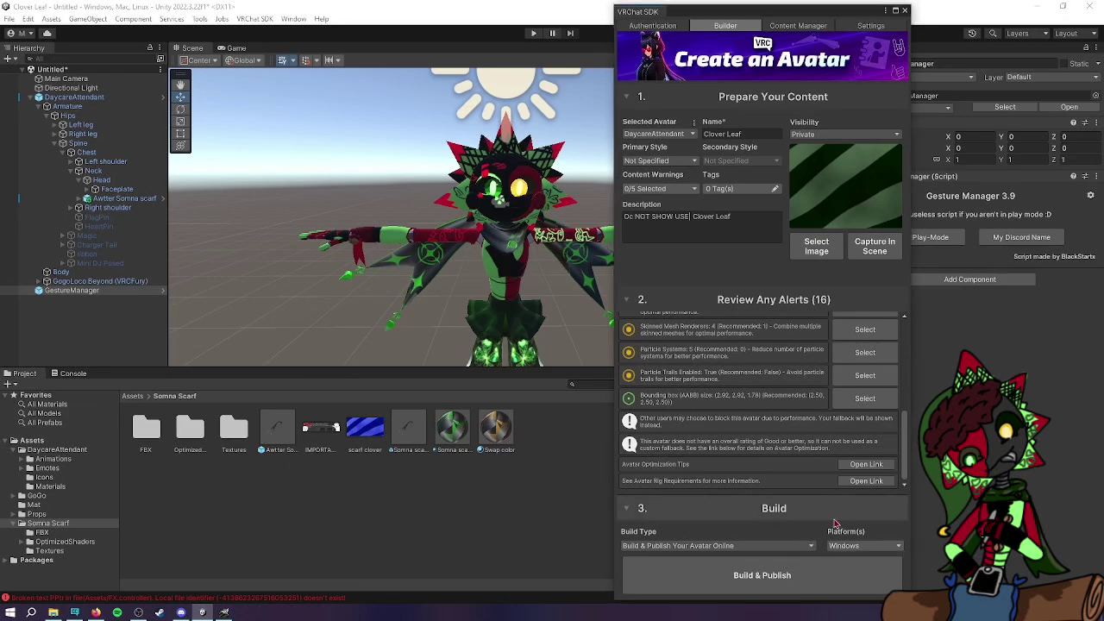
Build and publish the avatar online for Windows, saving the scene as "Clover Leaf" in the project's Assets folder.
left_click(854, 584)
left_click(863, 556)
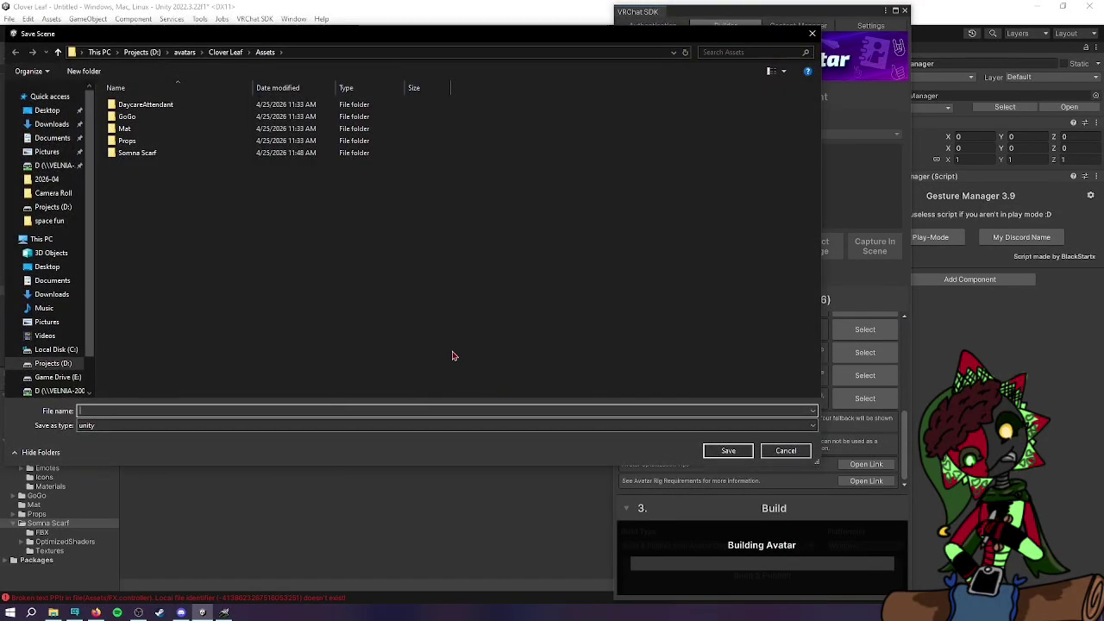
type("Clover L")
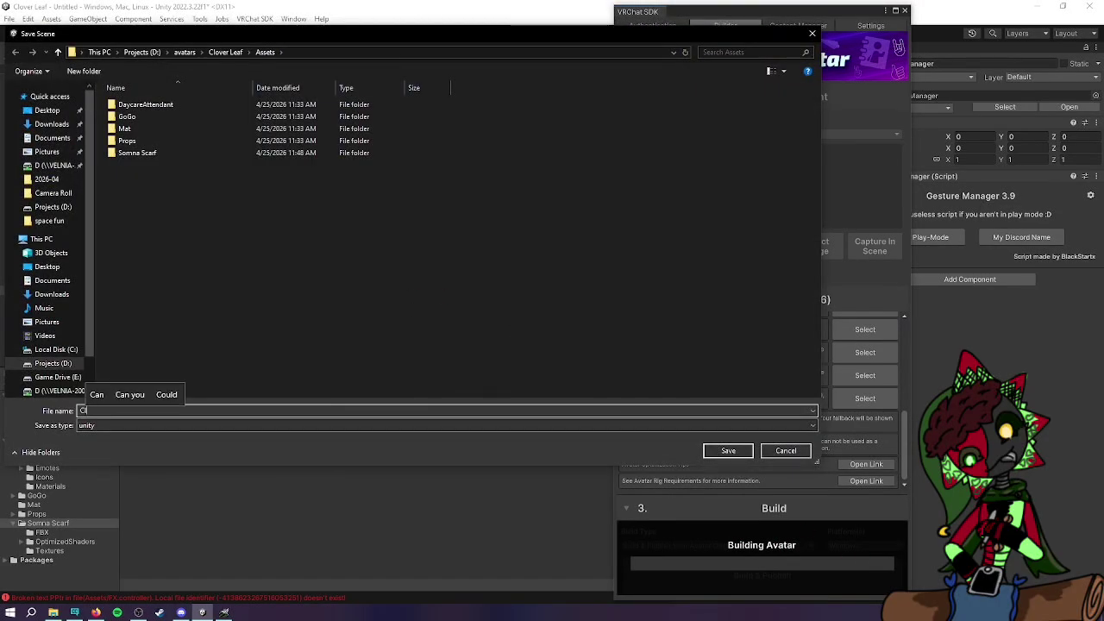
type("eaf")
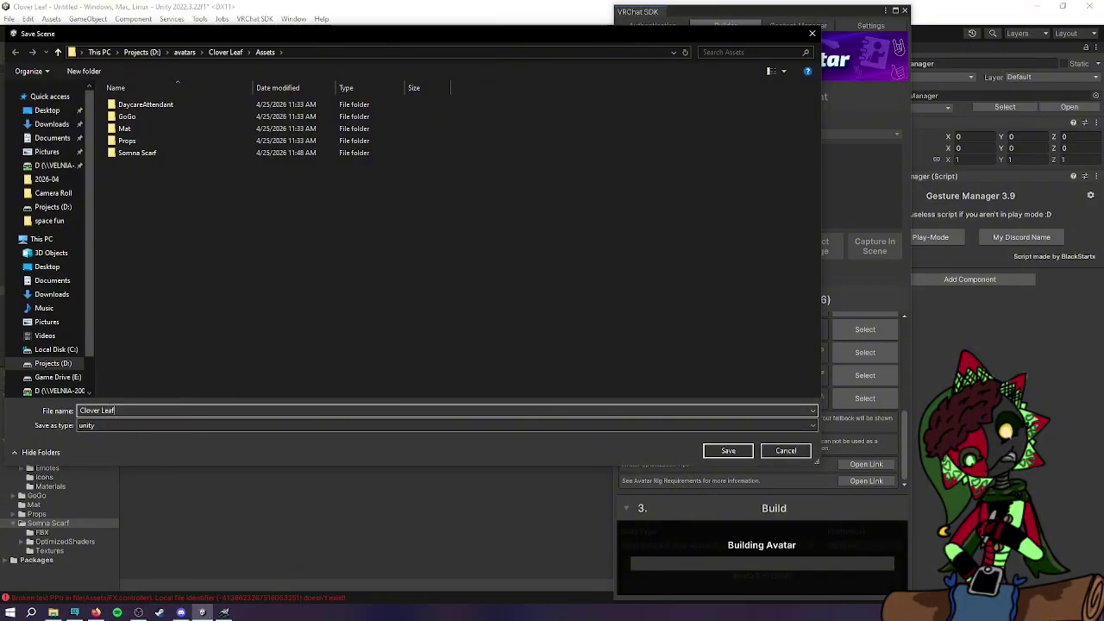
left_click(728, 452)
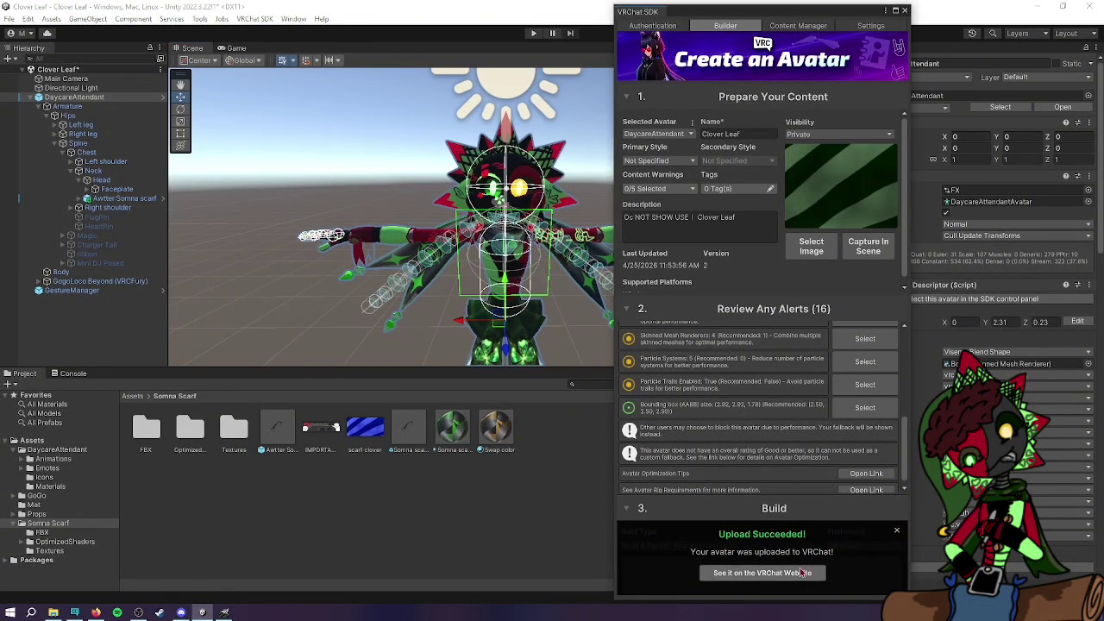
Dismiss the upload notice and switch the SDK build target from Windows to Android.
left_click(899, 533)
left_click(894, 544)
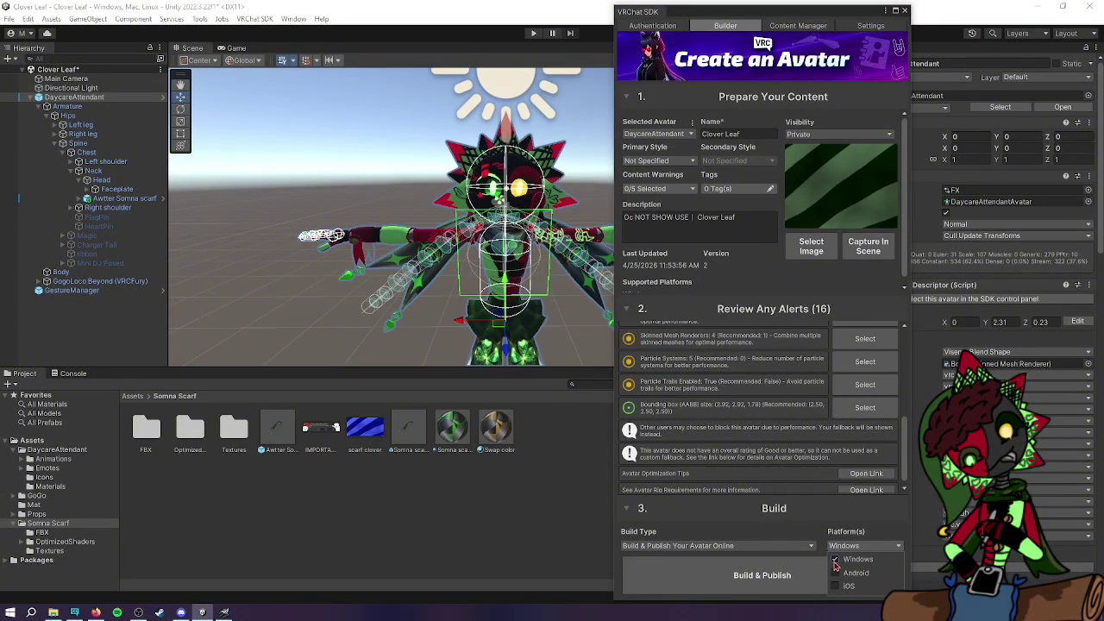
left_click(835, 572)
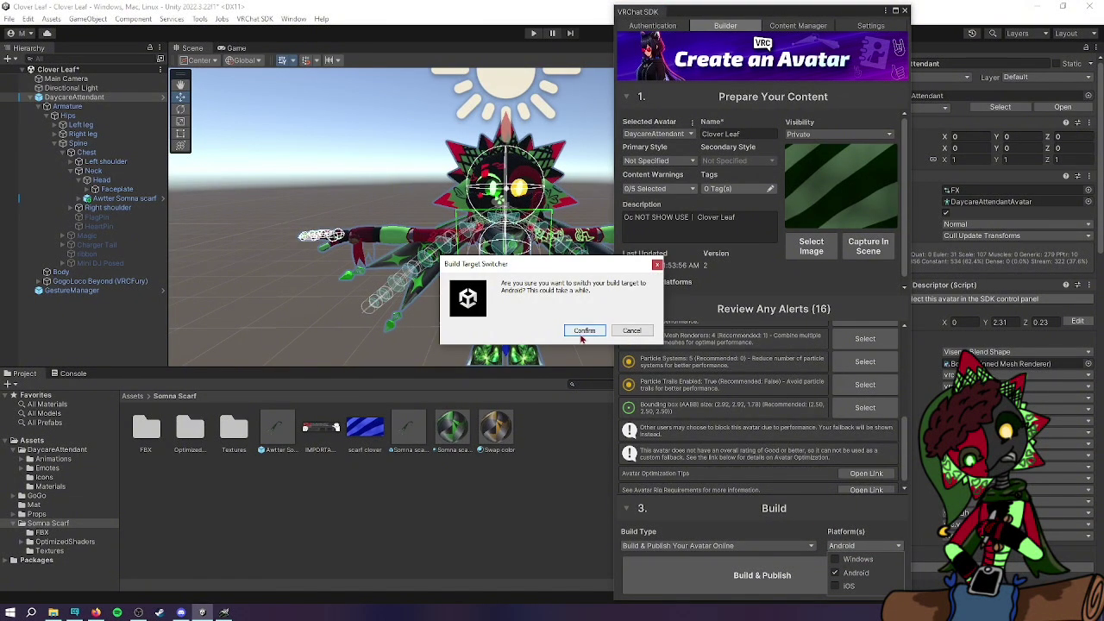
left_click(583, 331)
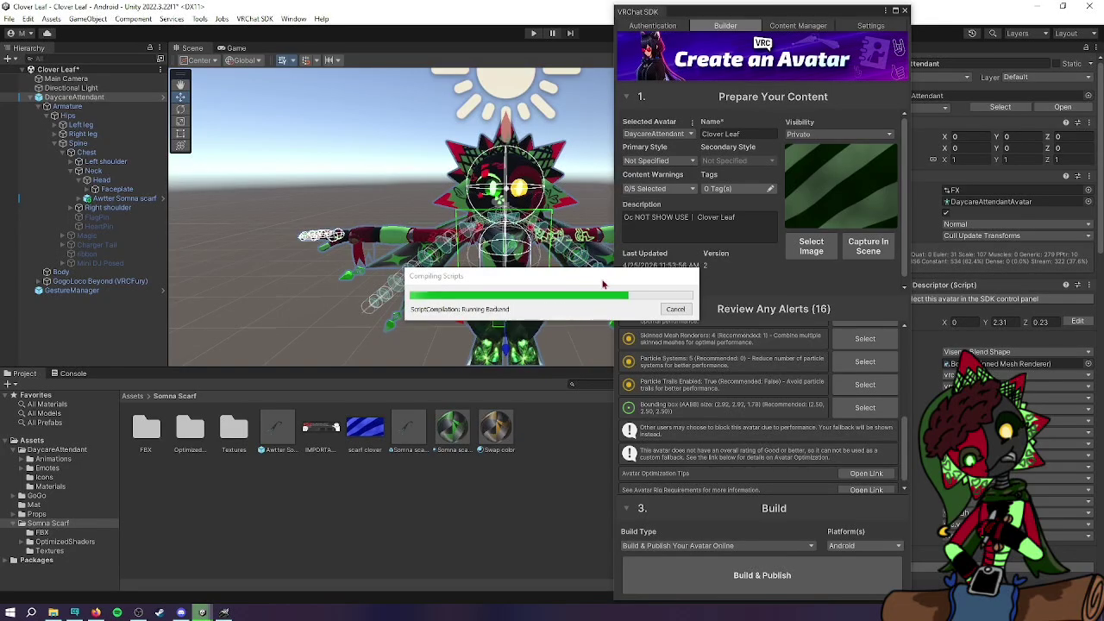
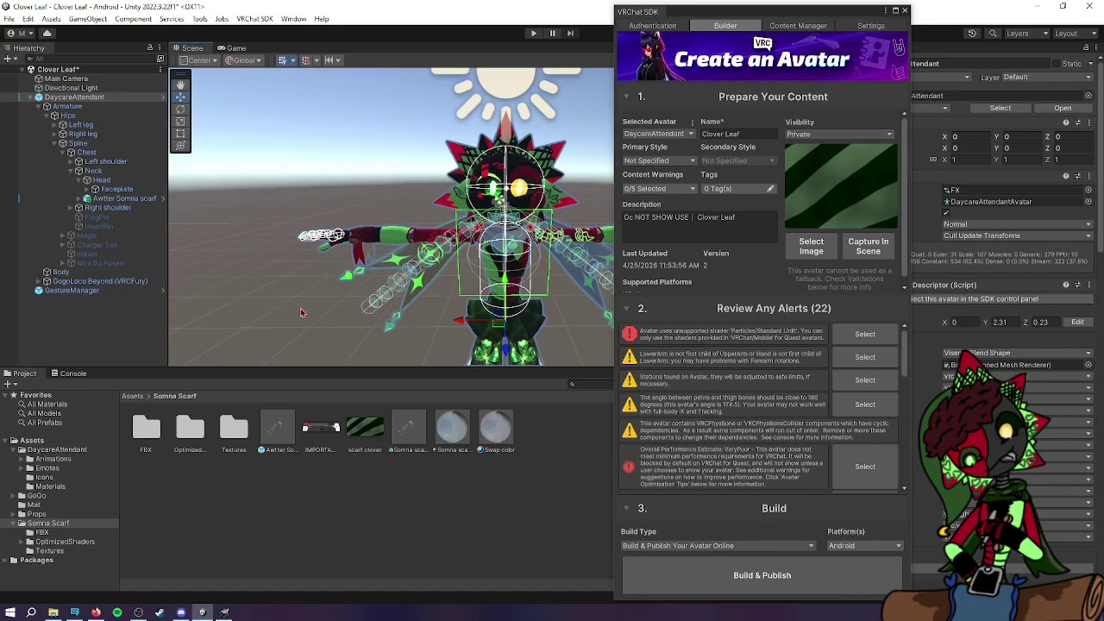
Close the SDK window and set Smoothness to 0 on the Somna scarf material and the Swap color material.
left_click(906, 12)
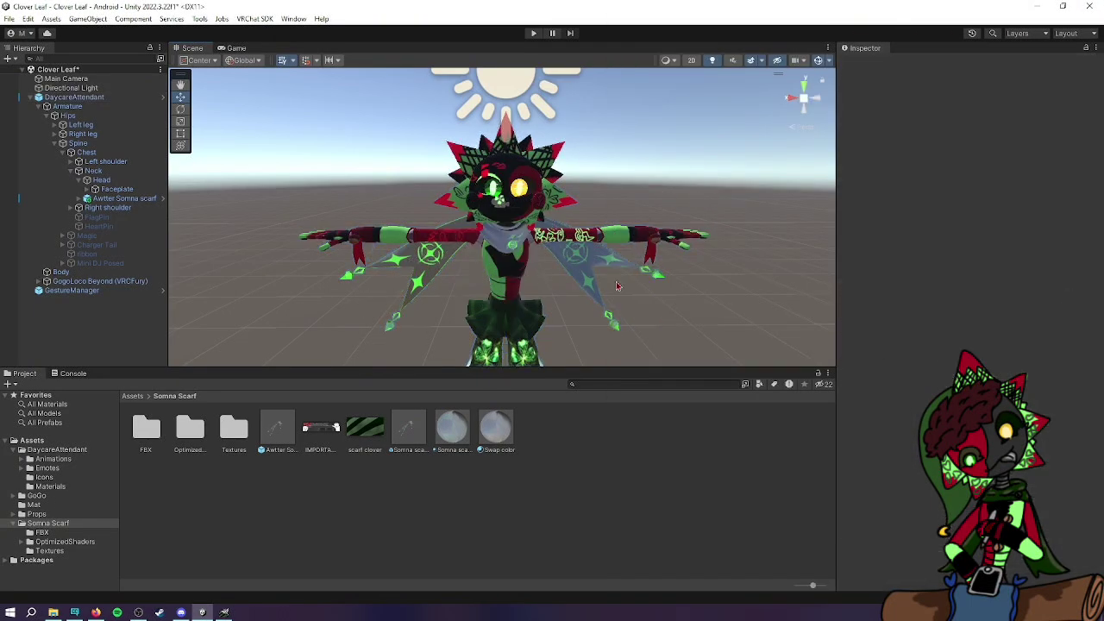
left_click_drag(616, 286, 545, 292, "alt")
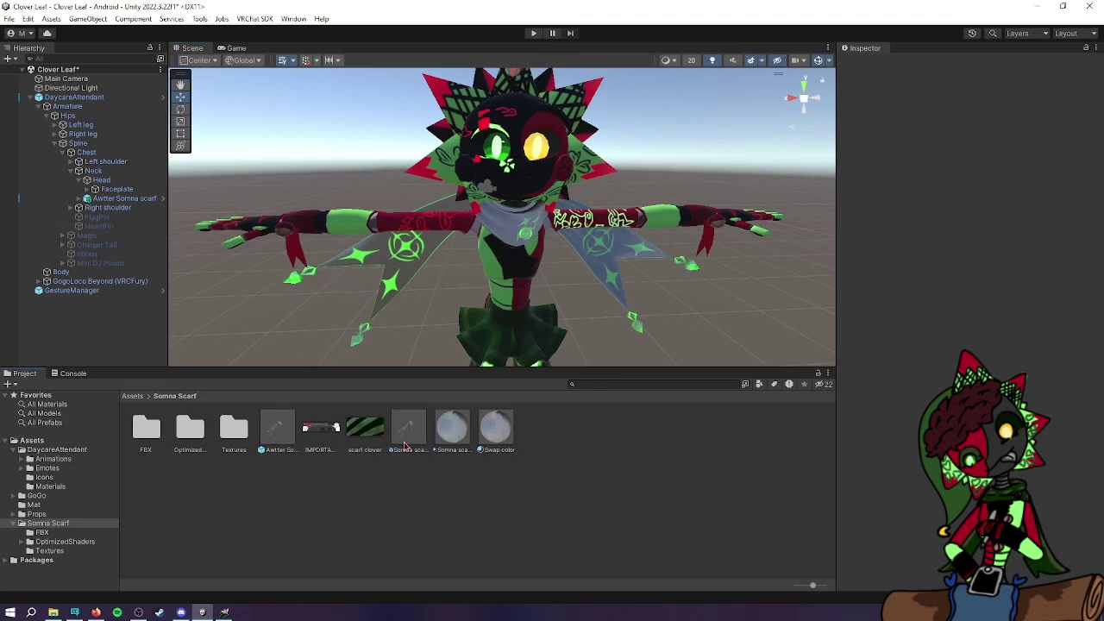
left_click(449, 440)
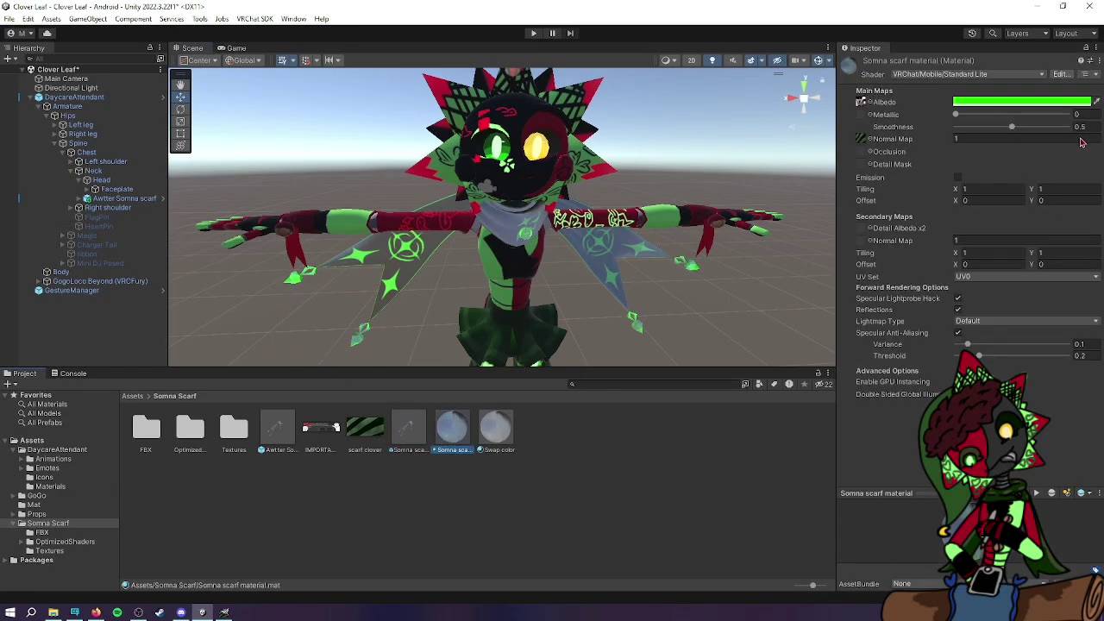
left_click_drag(1012, 128, 955, 128)
left_click(497, 431)
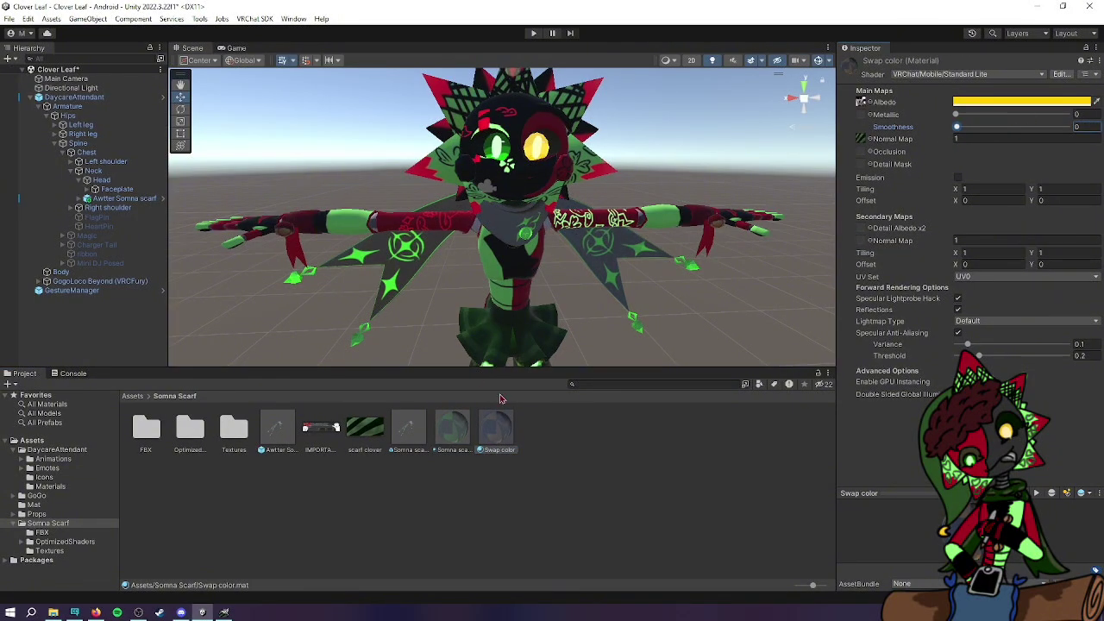
mouse_move(497, 432)
left_mouse_down()
mouse_move(517, 259)
mouse_move(606, 275)
mouse_move(504, 419)
left_mouse_up()
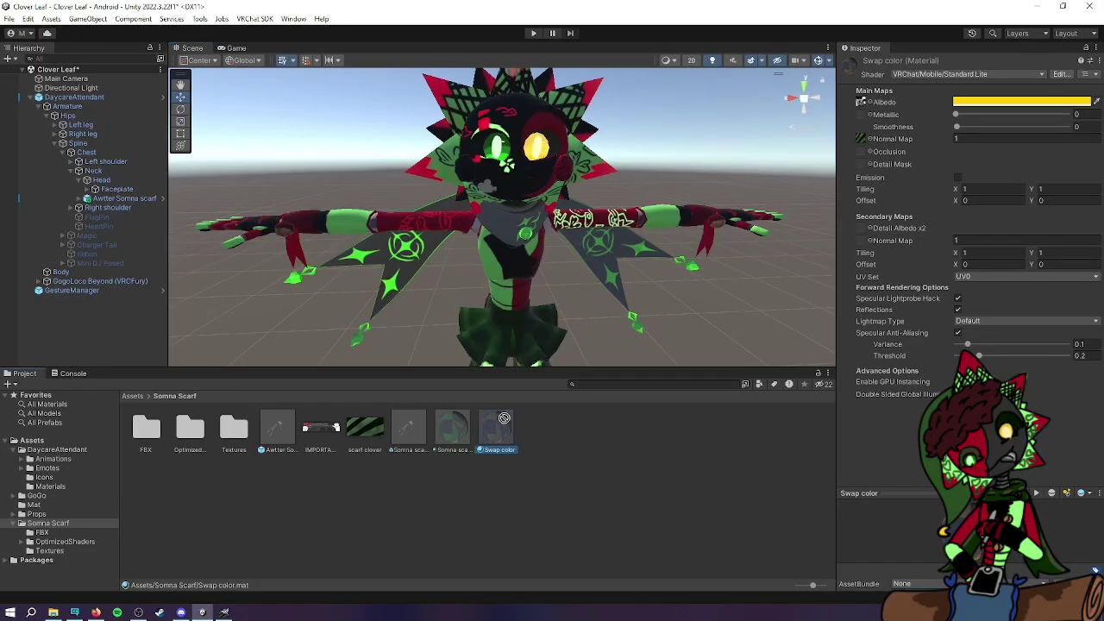
Inspect the scarf on the avatar and recheck the Somna scarf material's Metallic and Smoothness settings.
left_click(601, 344)
left_click_drag(654, 324, 627, 307, "alt")
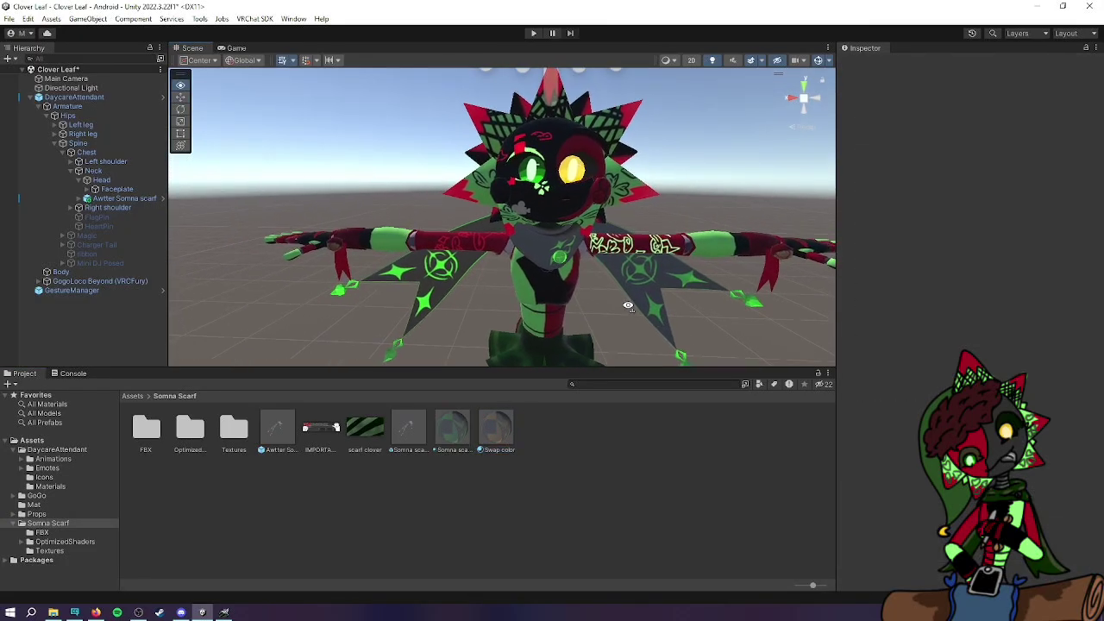
left_click(452, 428)
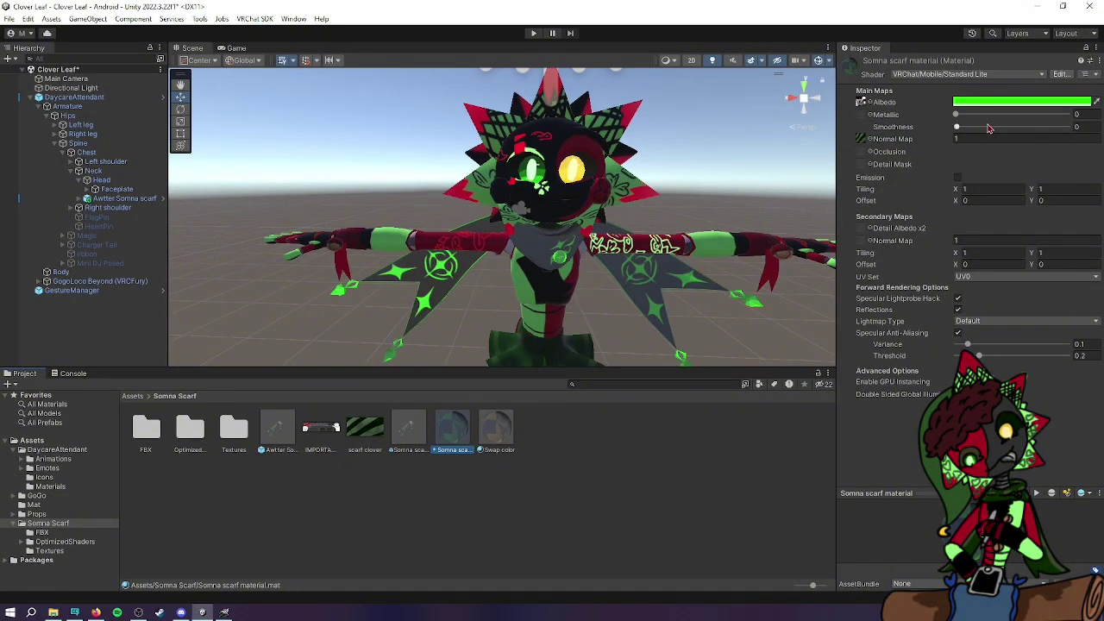
left_click_drag(993, 115, 949, 130)
left_click(715, 181)
left_click_drag(714, 182, 740, 260, "alt")
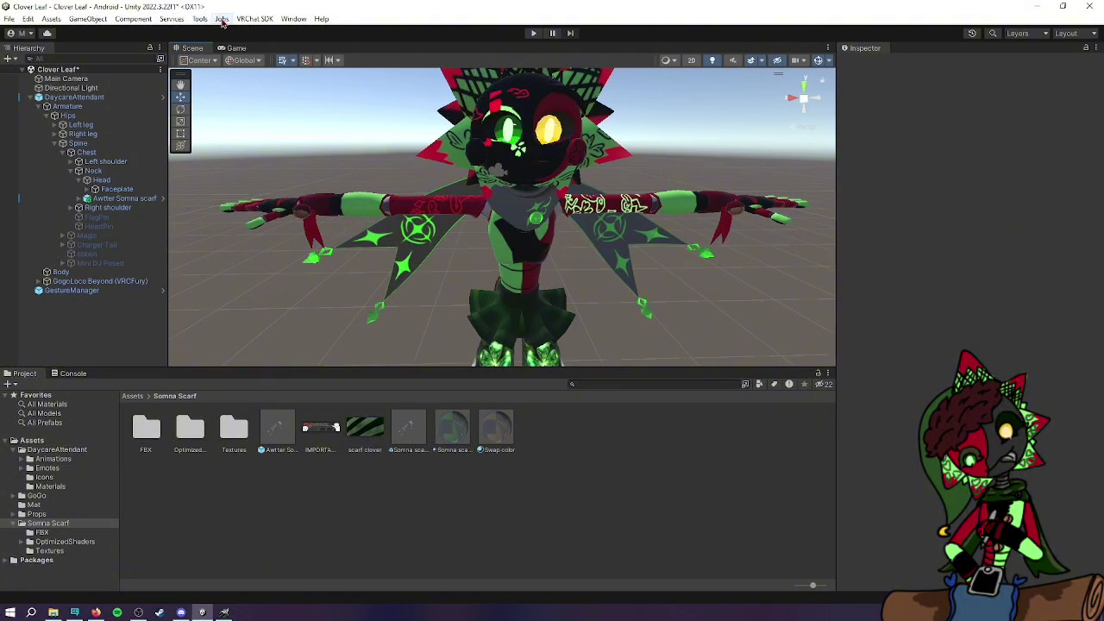
Reopen the VRChat SDK control panel, review the remaining alerts, and build and publish the Android version of the avatar.
left_click(253, 19)
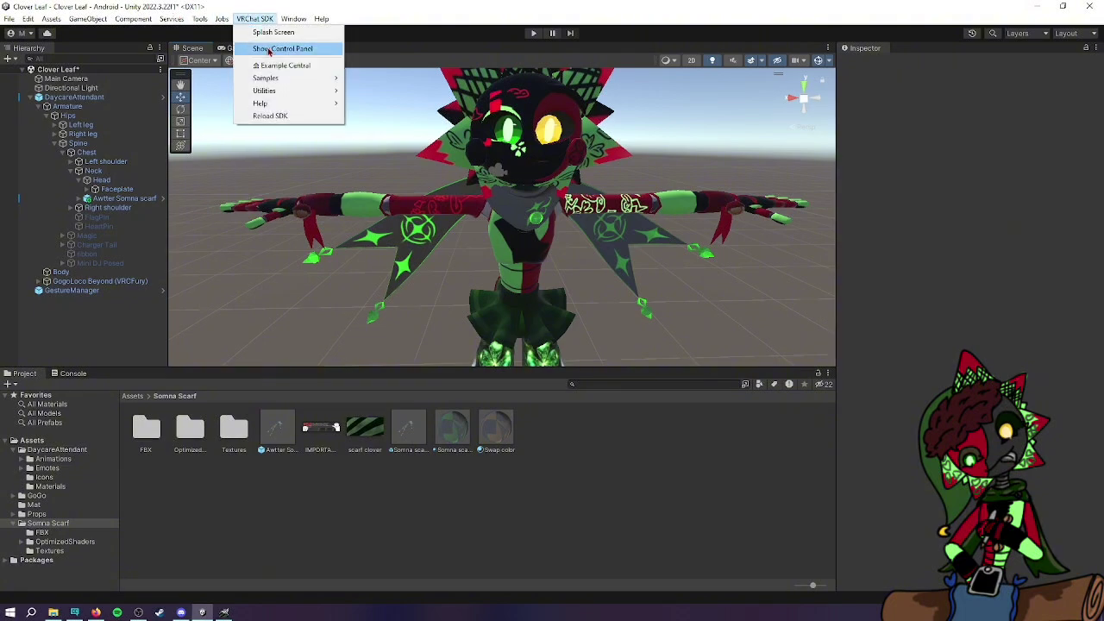
left_click(276, 47)
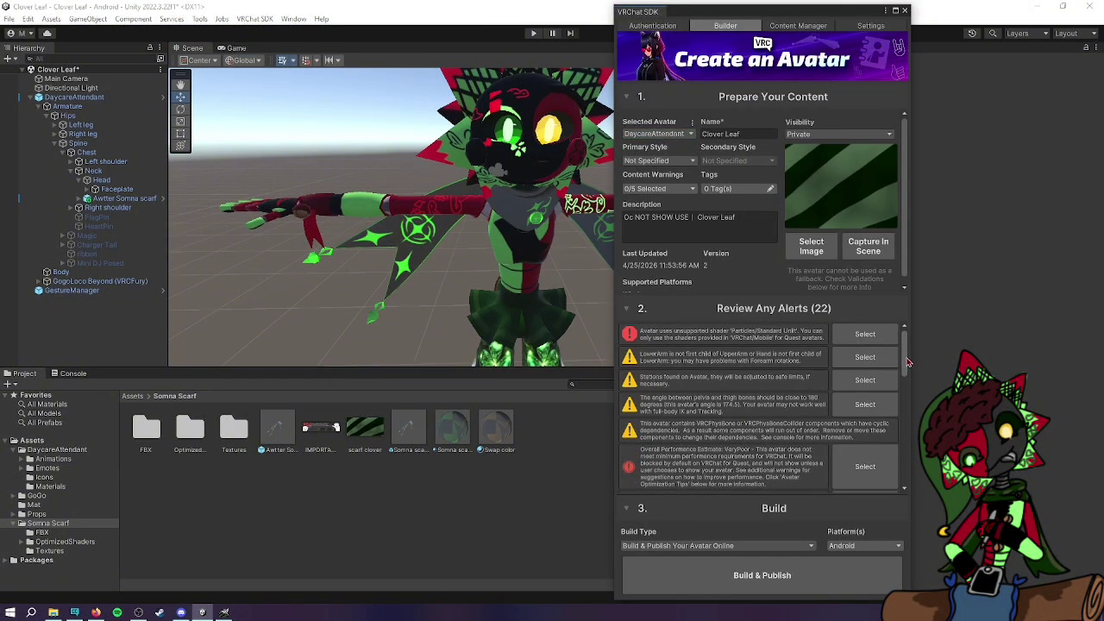
left_click_drag(908, 363, 904, 483)
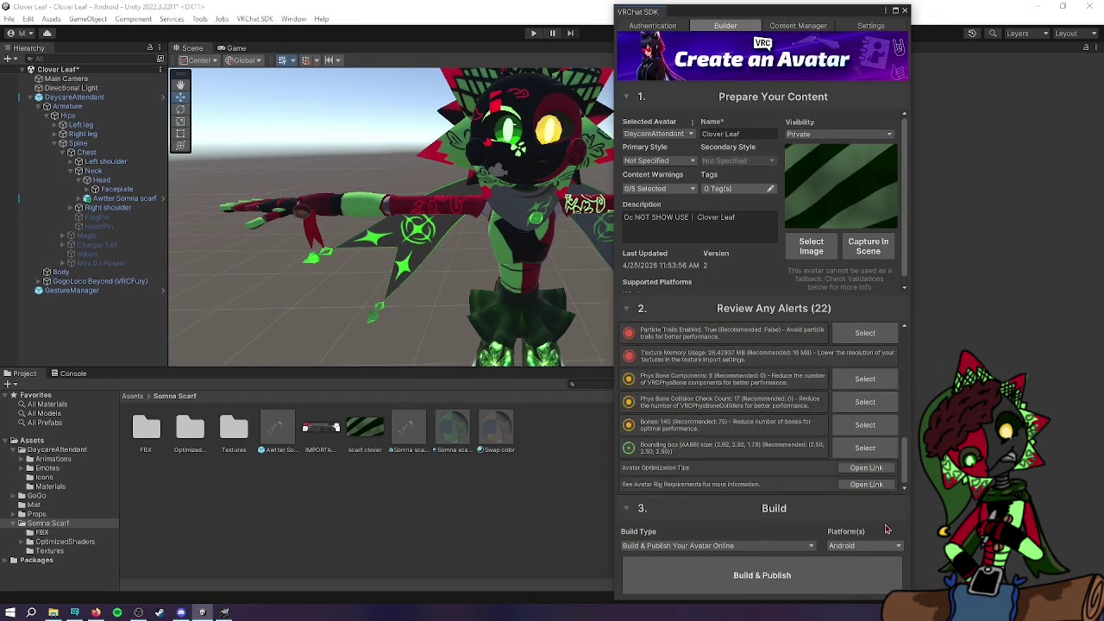
left_click(876, 586)
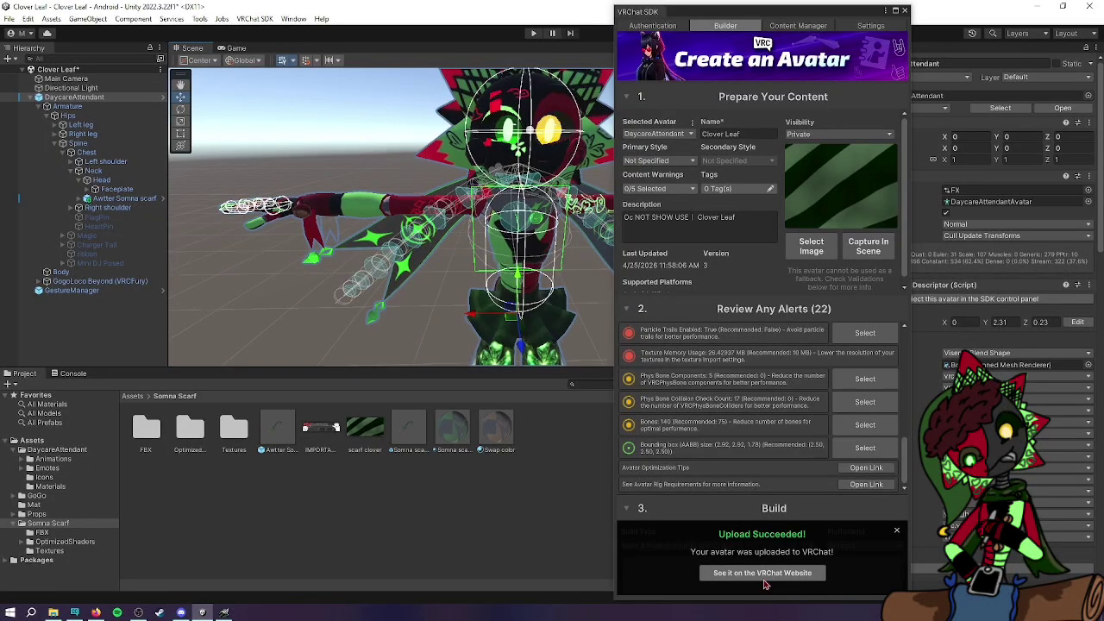
Open the uploaded avatar's page on the VRChat website and view its management options.
left_click(764, 573)
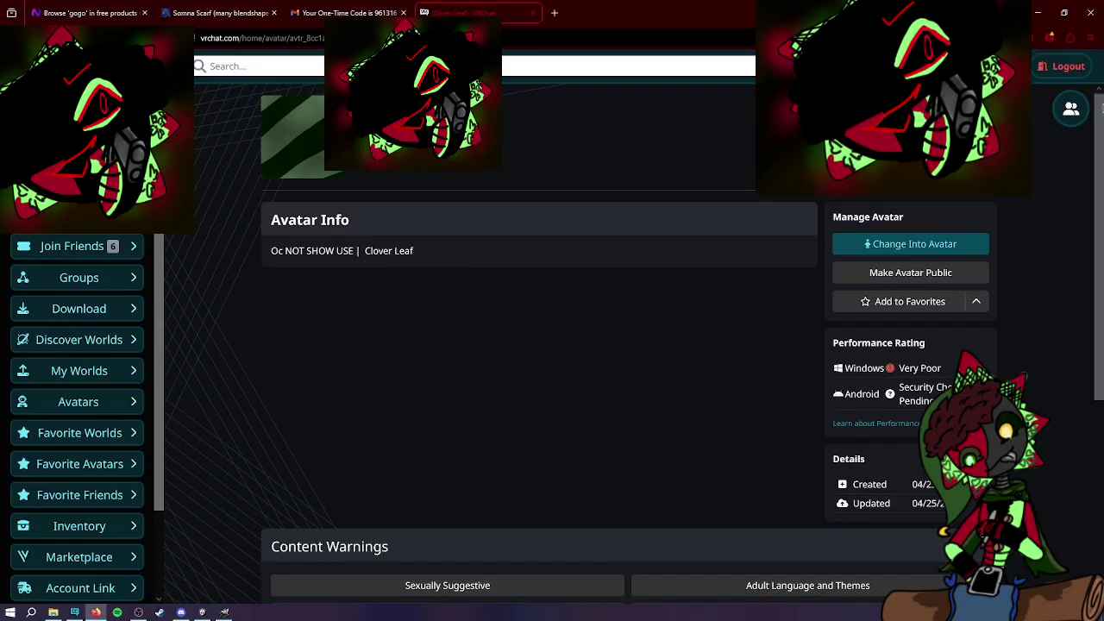
scroll(1099, 259, "down", 1)
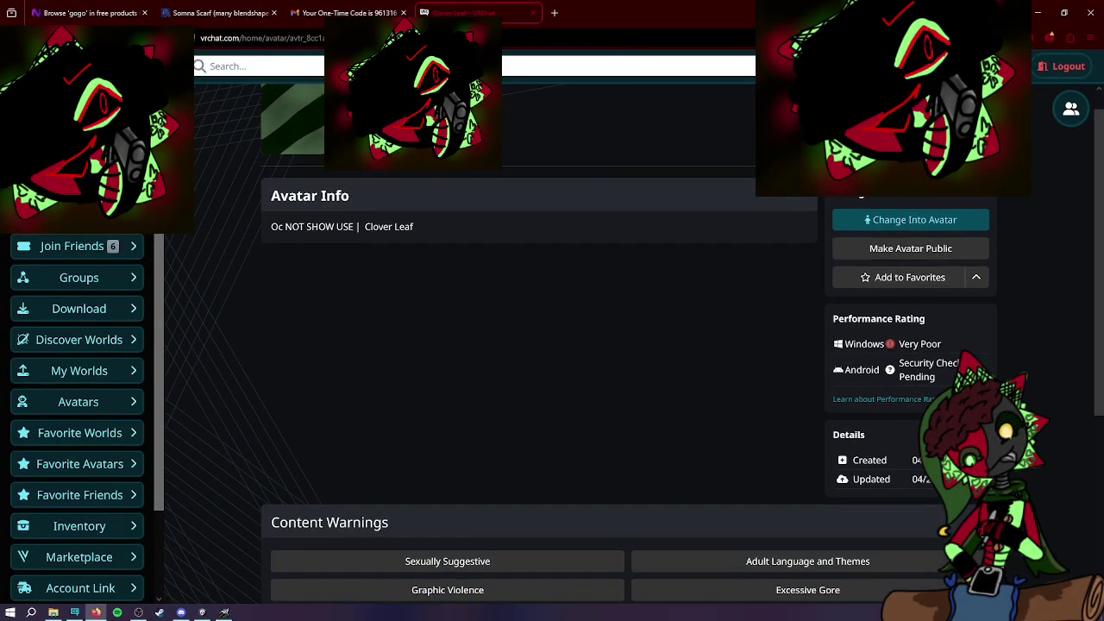
scroll(897, 211, "down", 2)
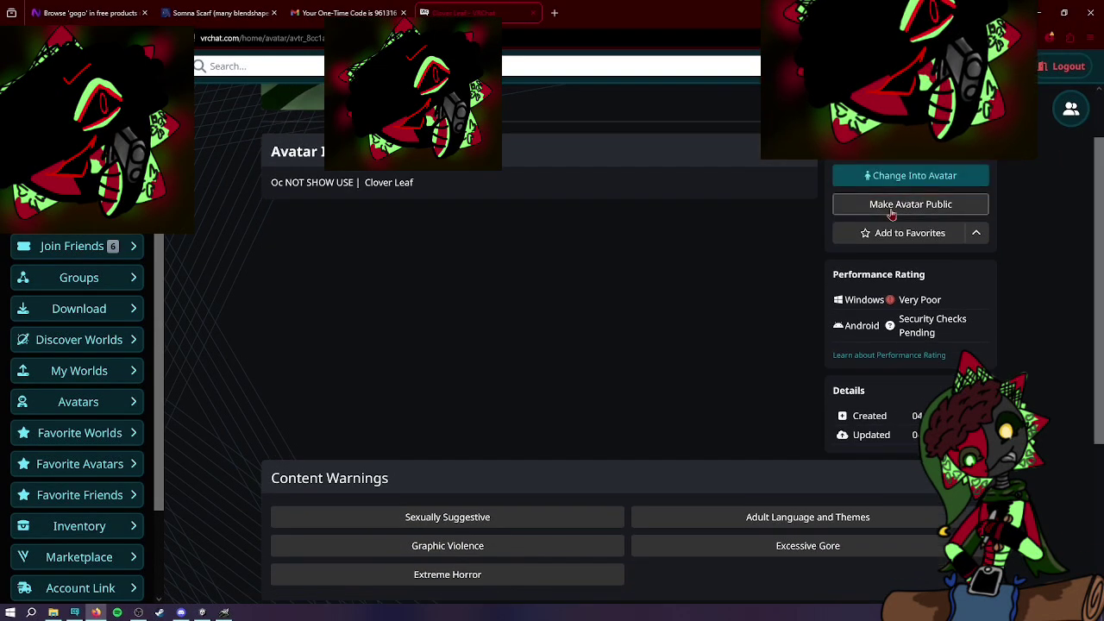
Switch the Clover Leaf avatar's release status to public and back to private.
left_click(892, 205)
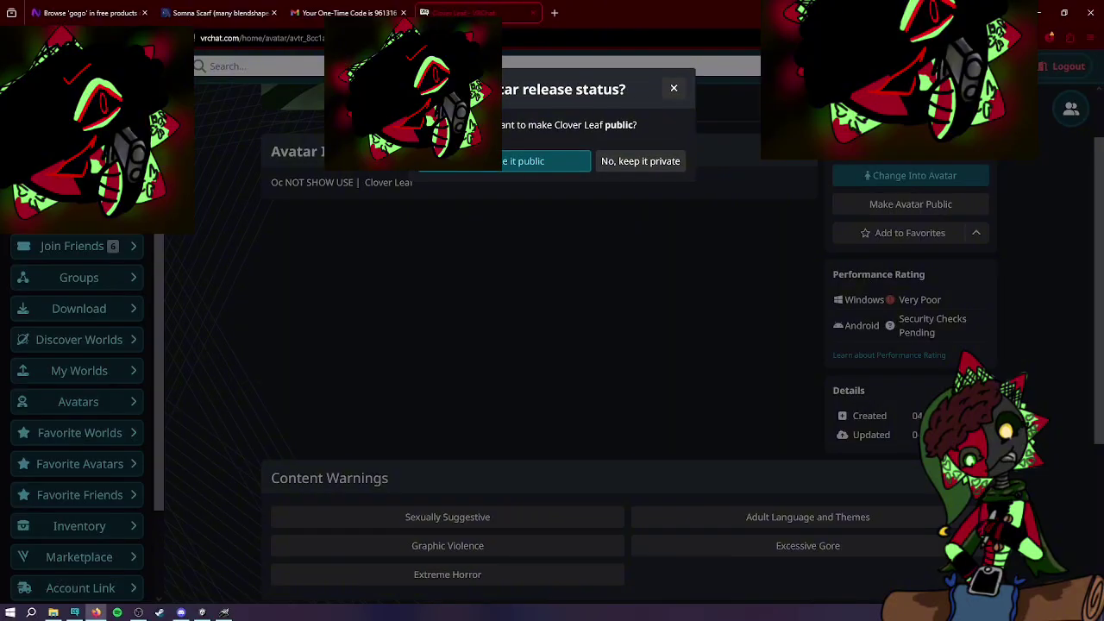
left_click(557, 161)
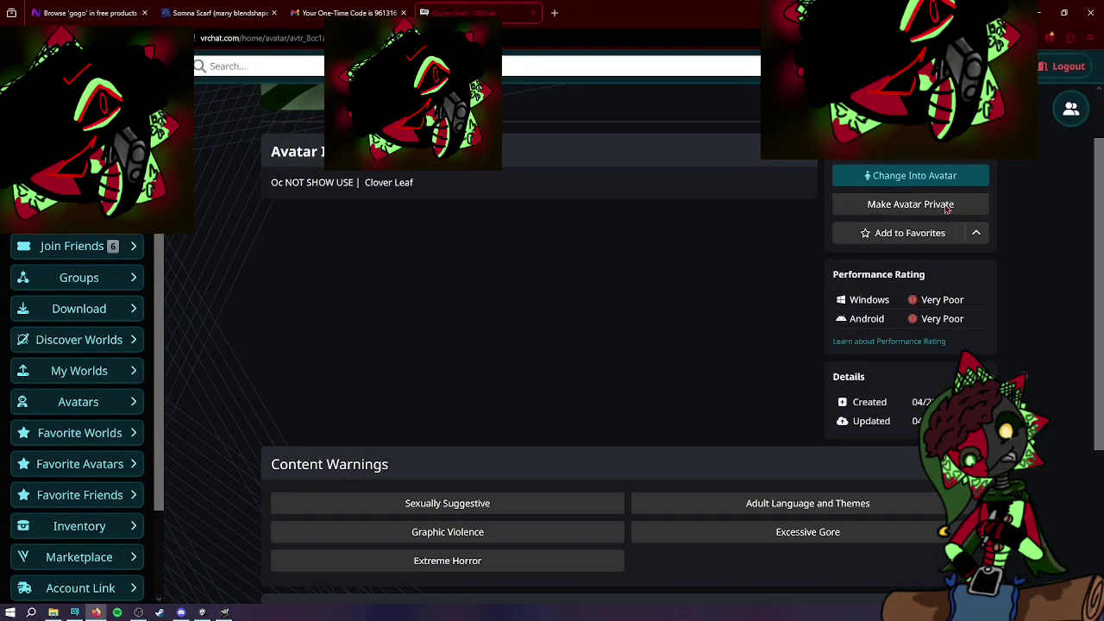
left_click(936, 204)
left_click(517, 155)
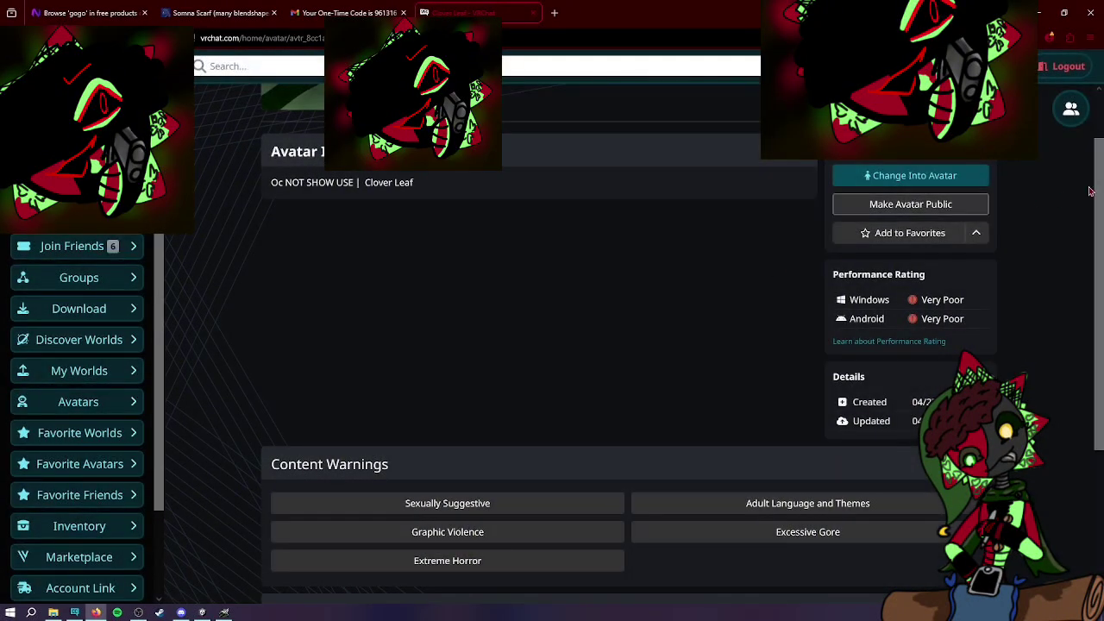
Generate impostors for the Clover Leaf avatar and dismiss the site's update notification.
scroll(934, 205, "down", 1)
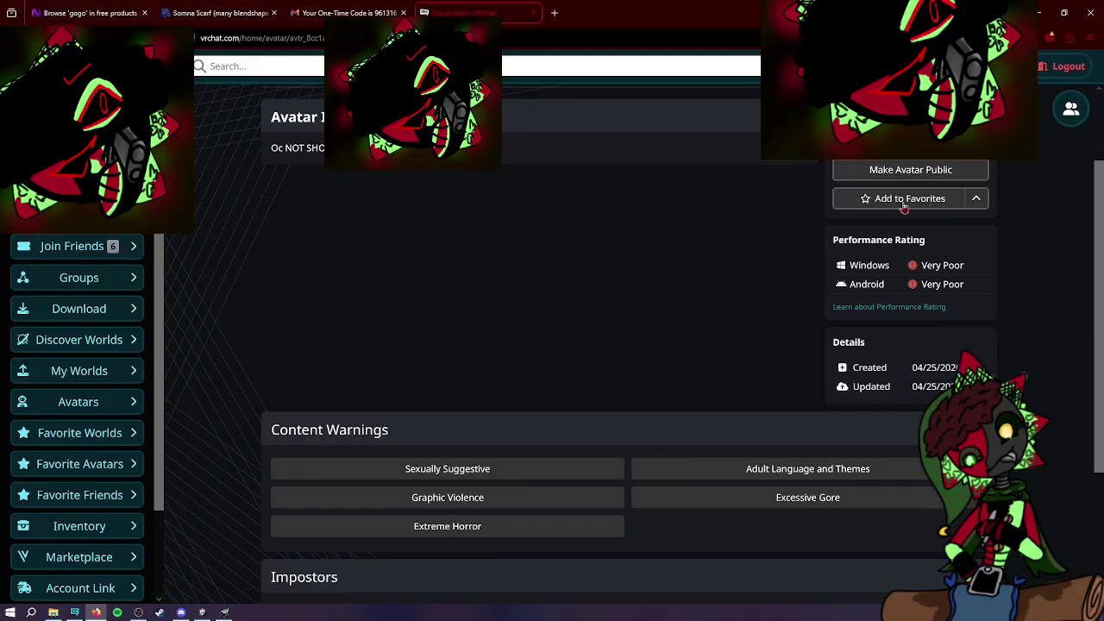
left_click(903, 202)
left_click(1050, 198)
left_click_drag(1093, 179, 1093, 299)
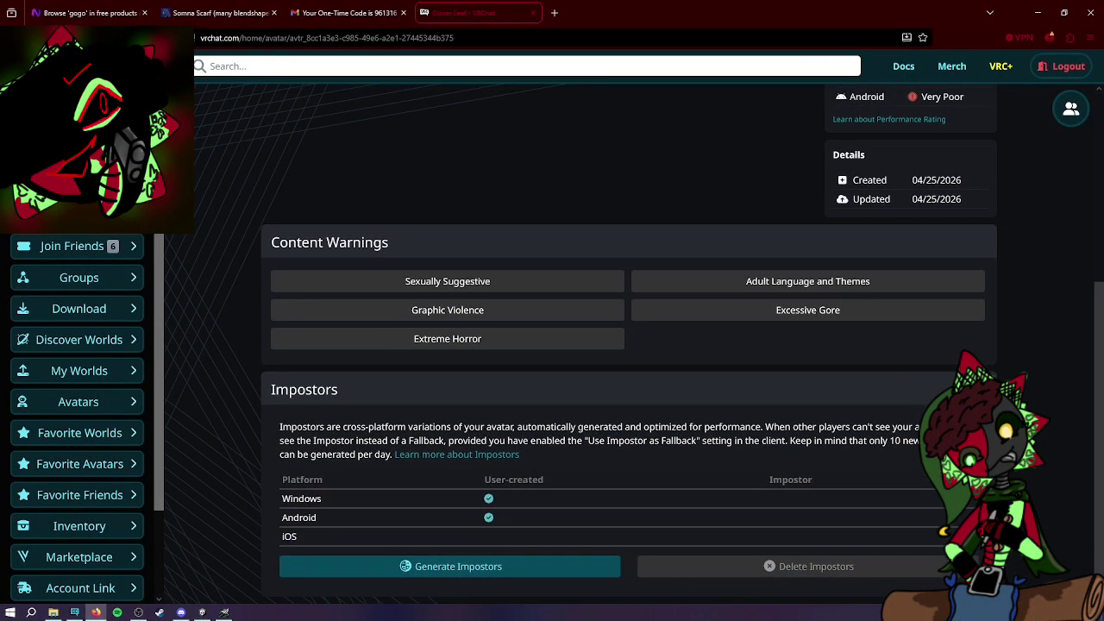
left_click(475, 572)
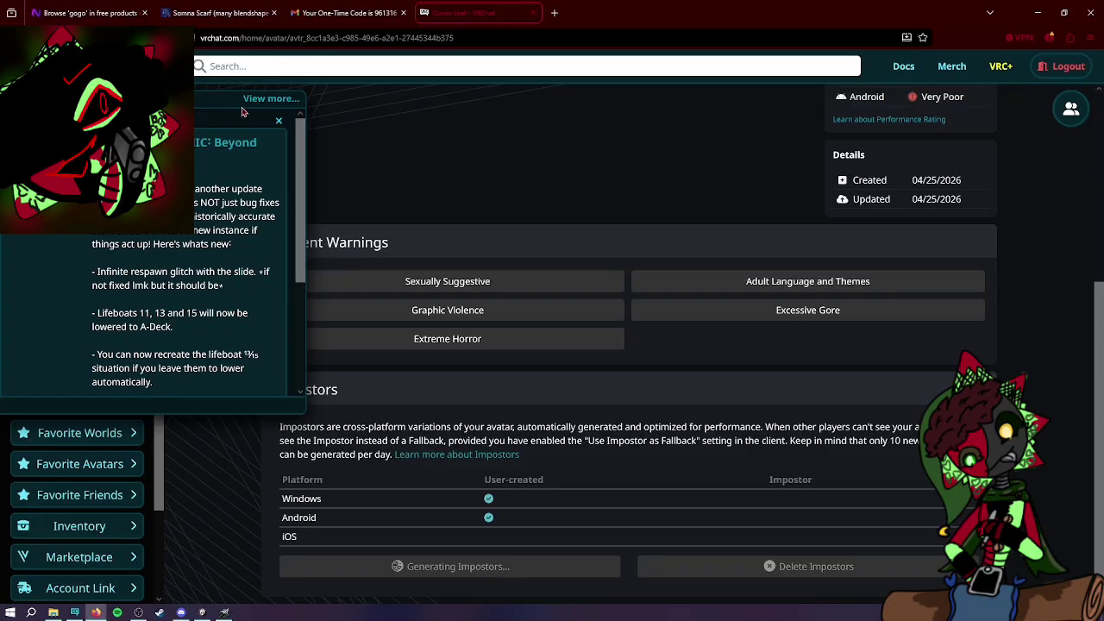
left_click(278, 121)
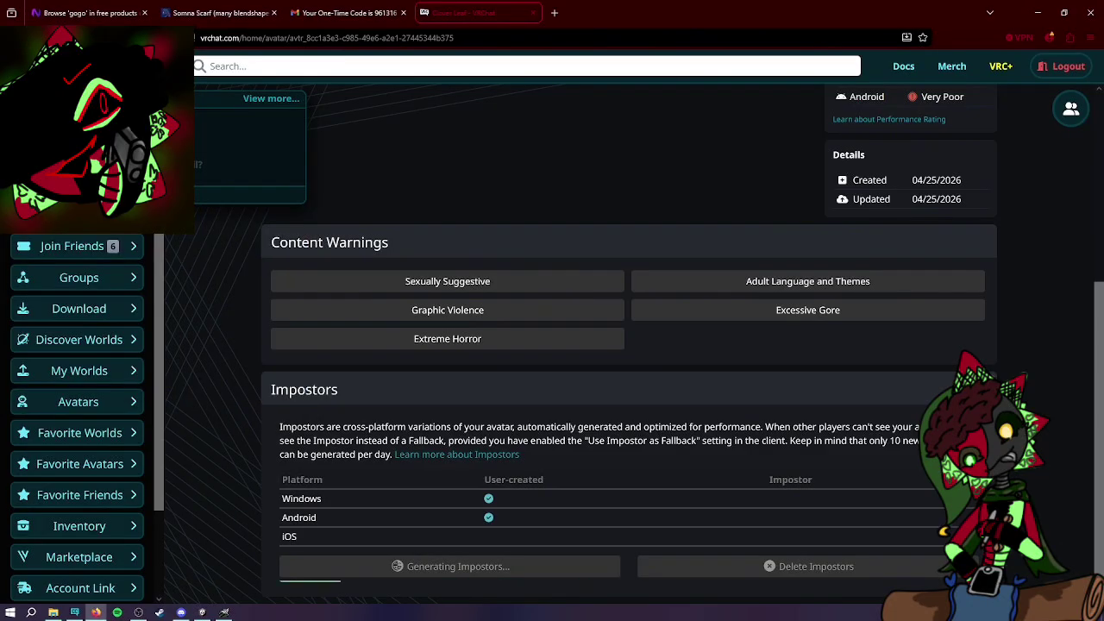